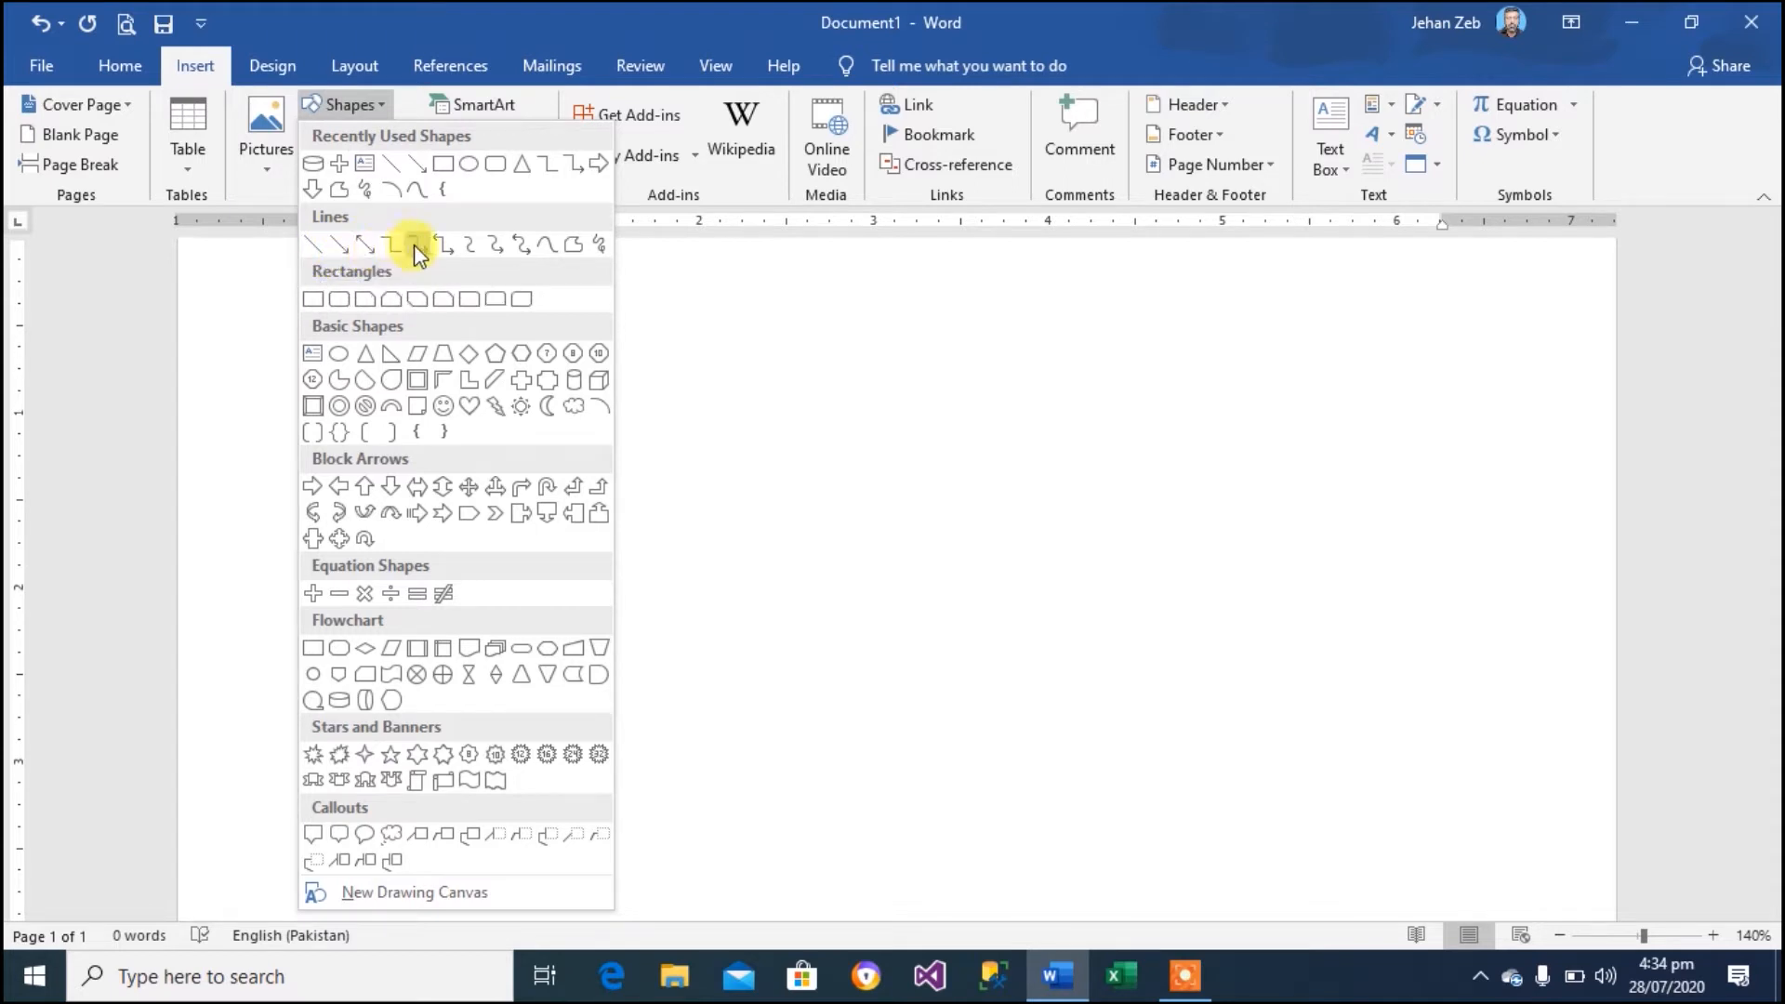
Generate sample text in the blank document with =rand(5,3)
left_click(1093, 669)
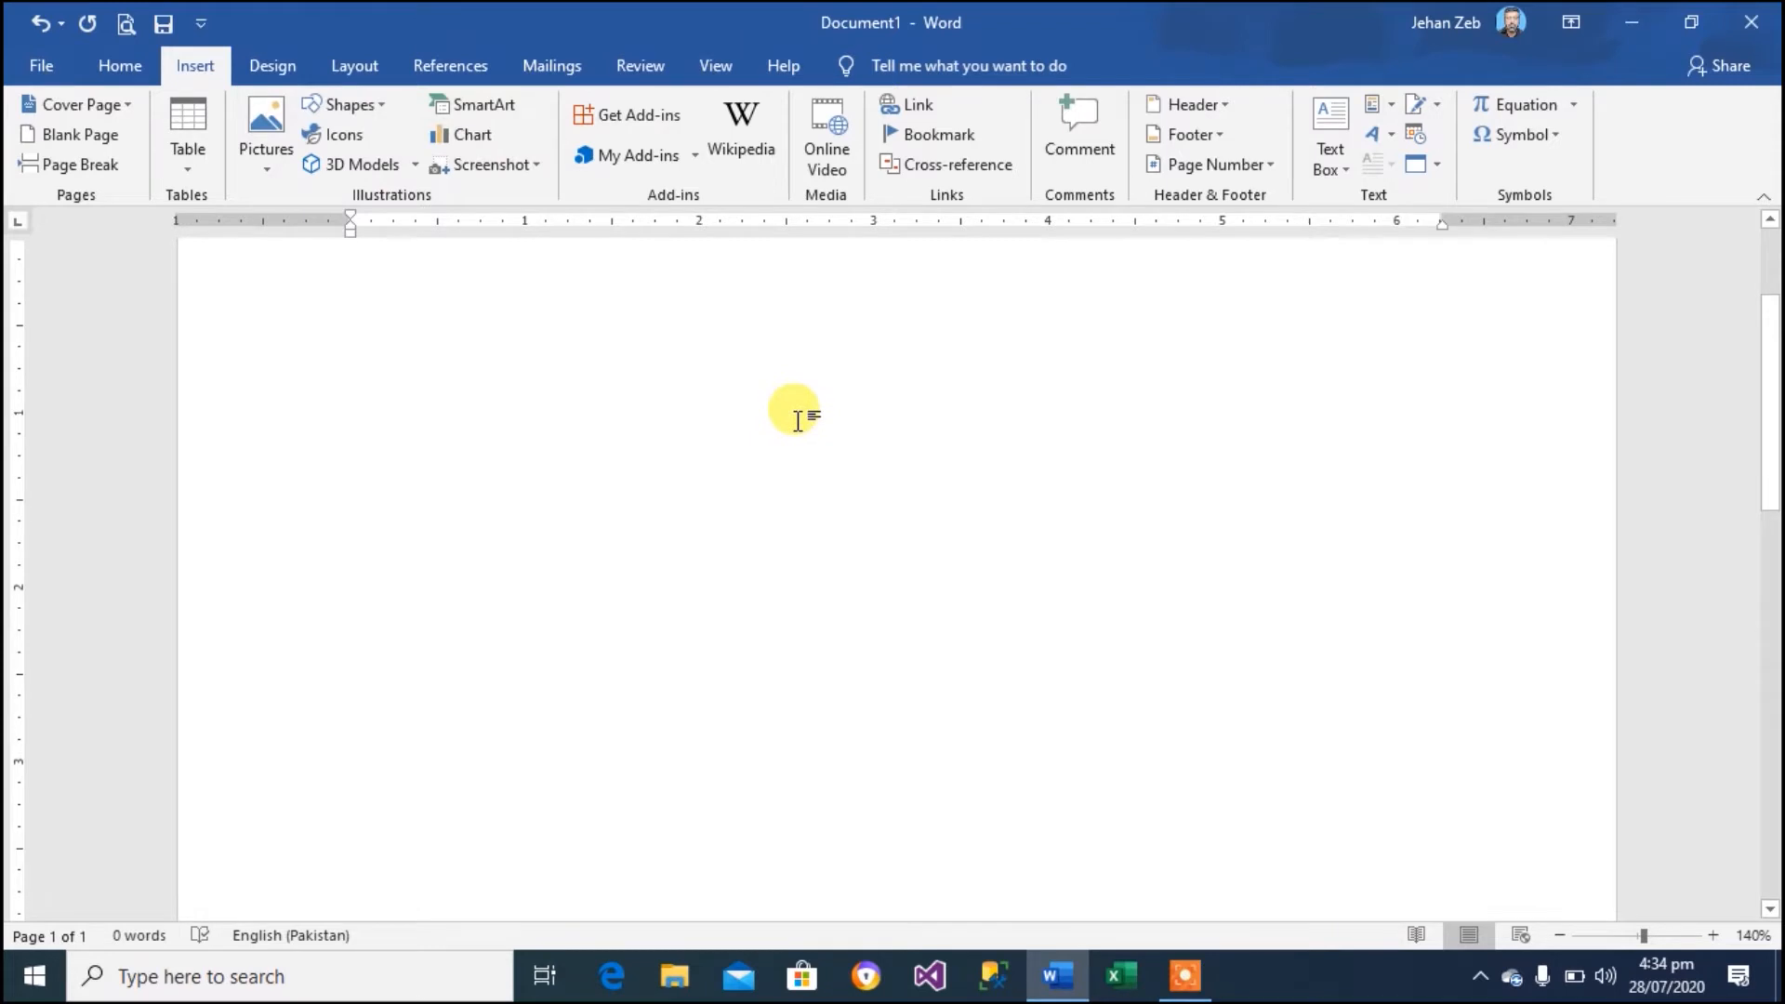
type("=ra")
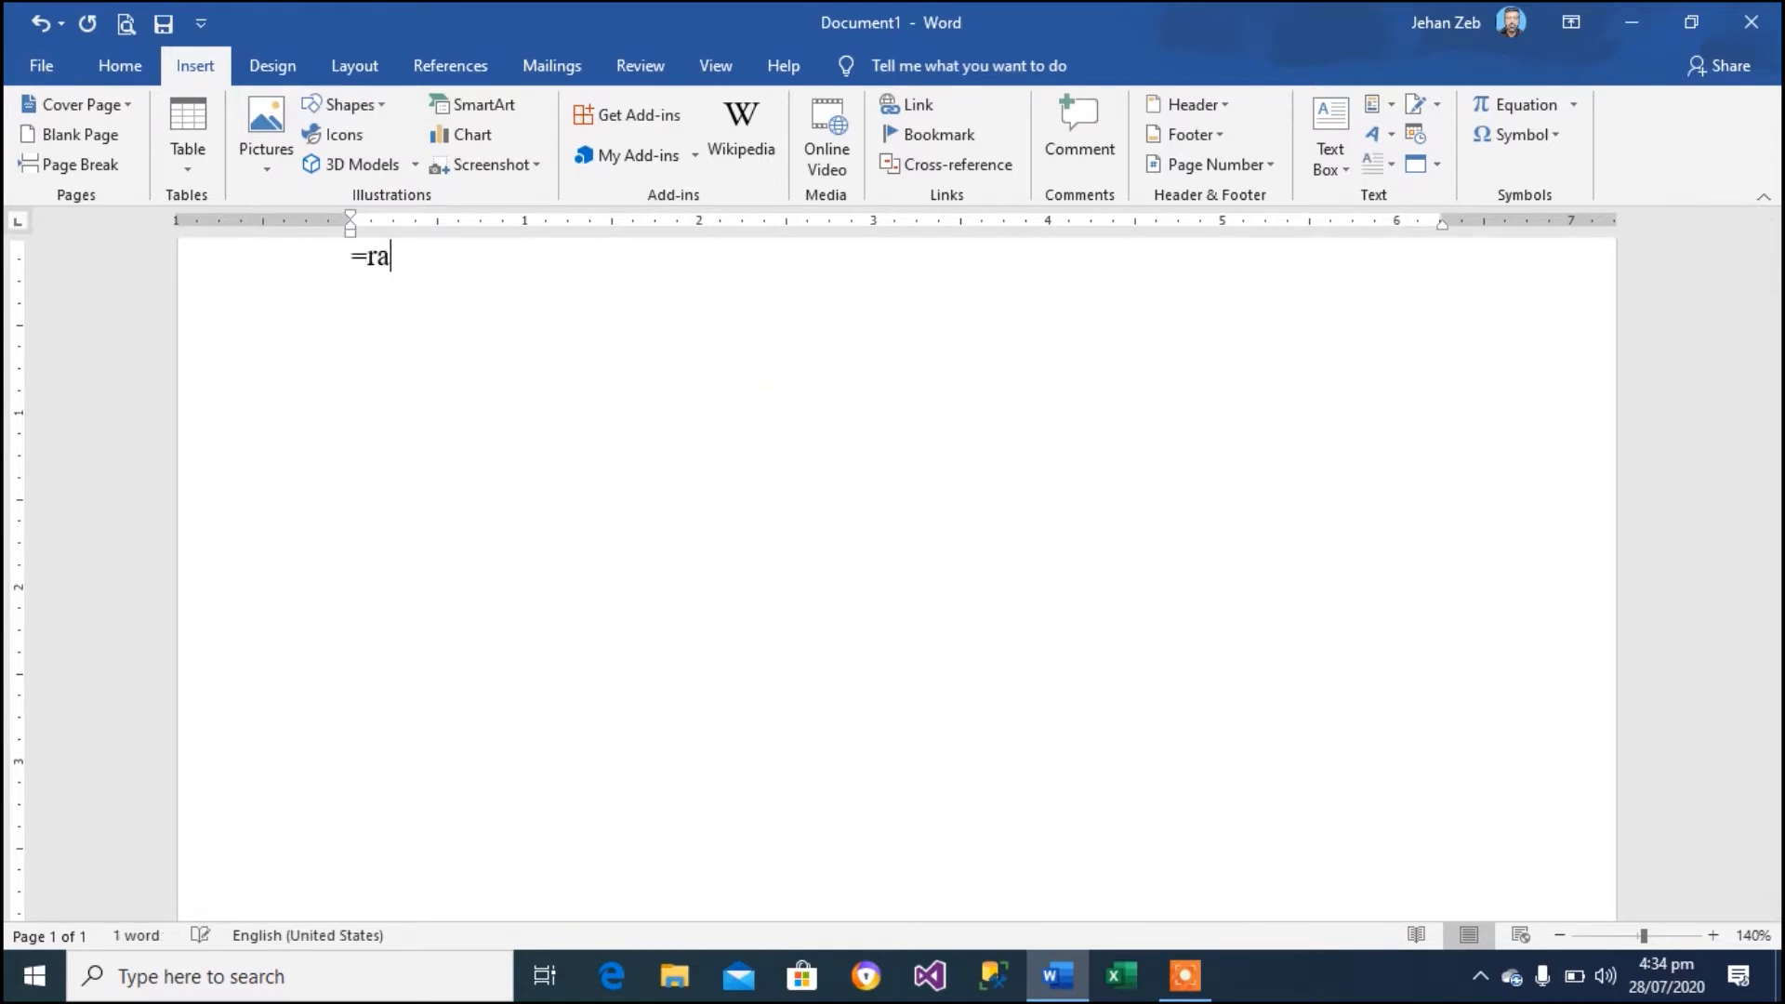
type("nd(5,3)")
key("Return")
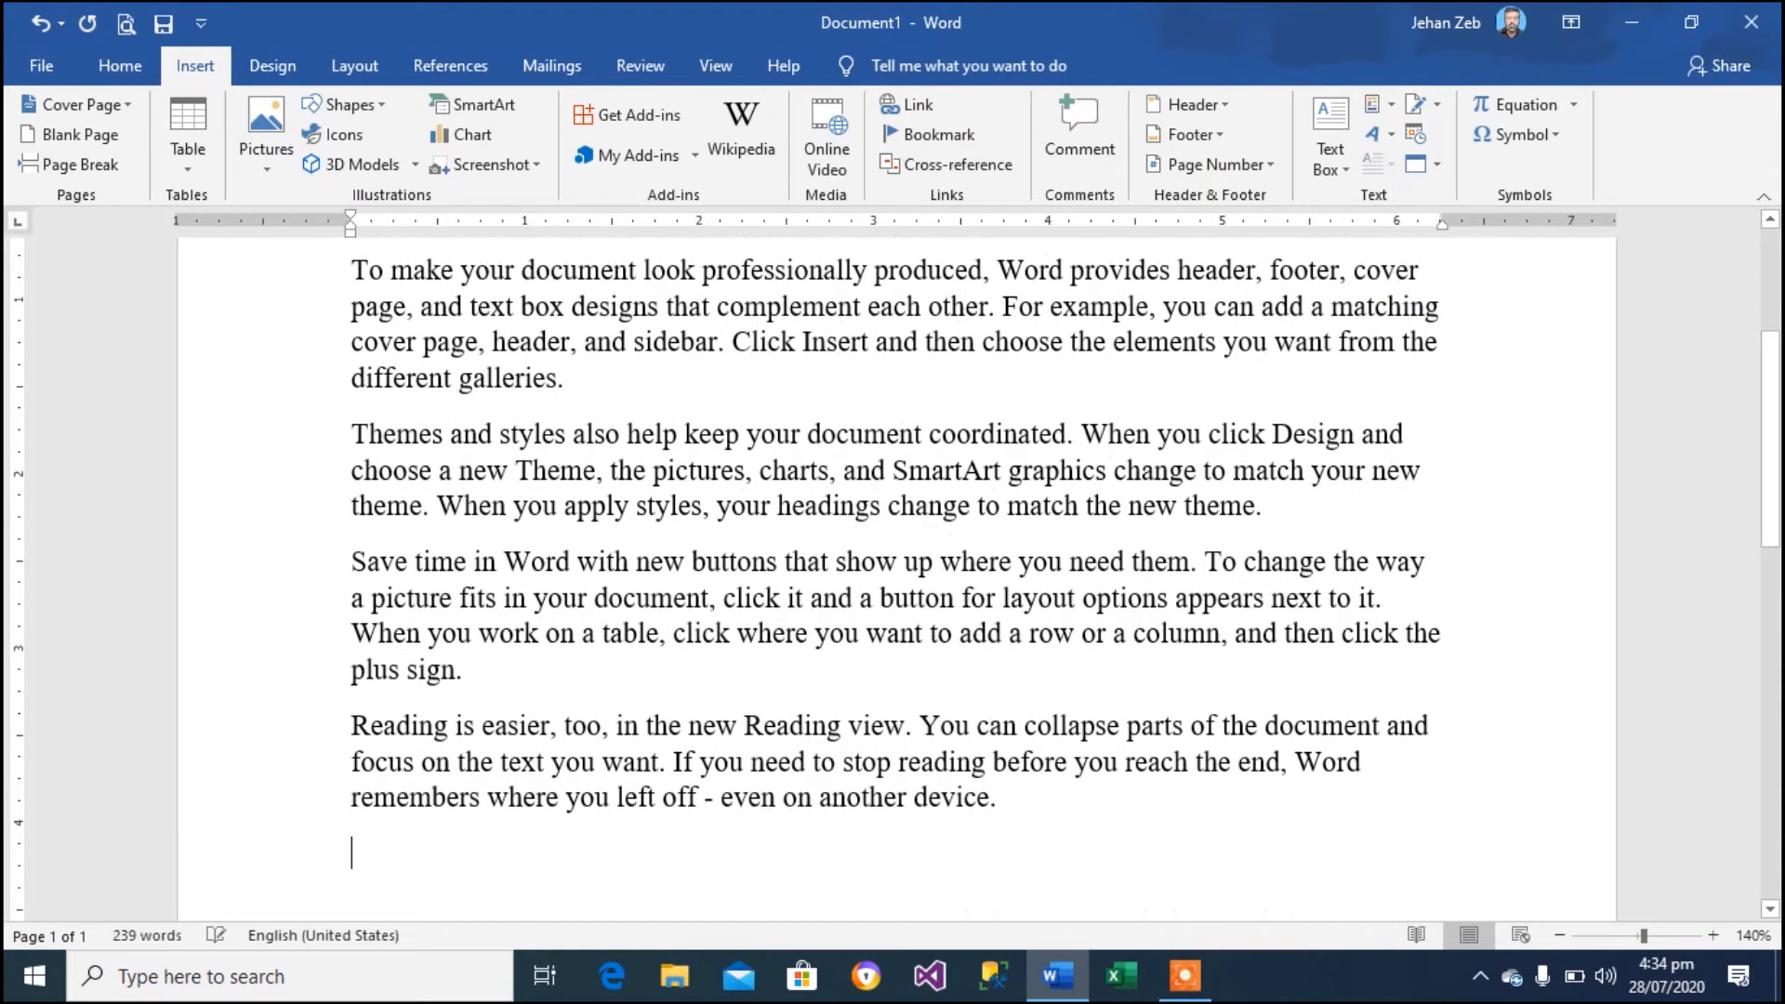
left_click_drag(1771, 400, 1773, 330)
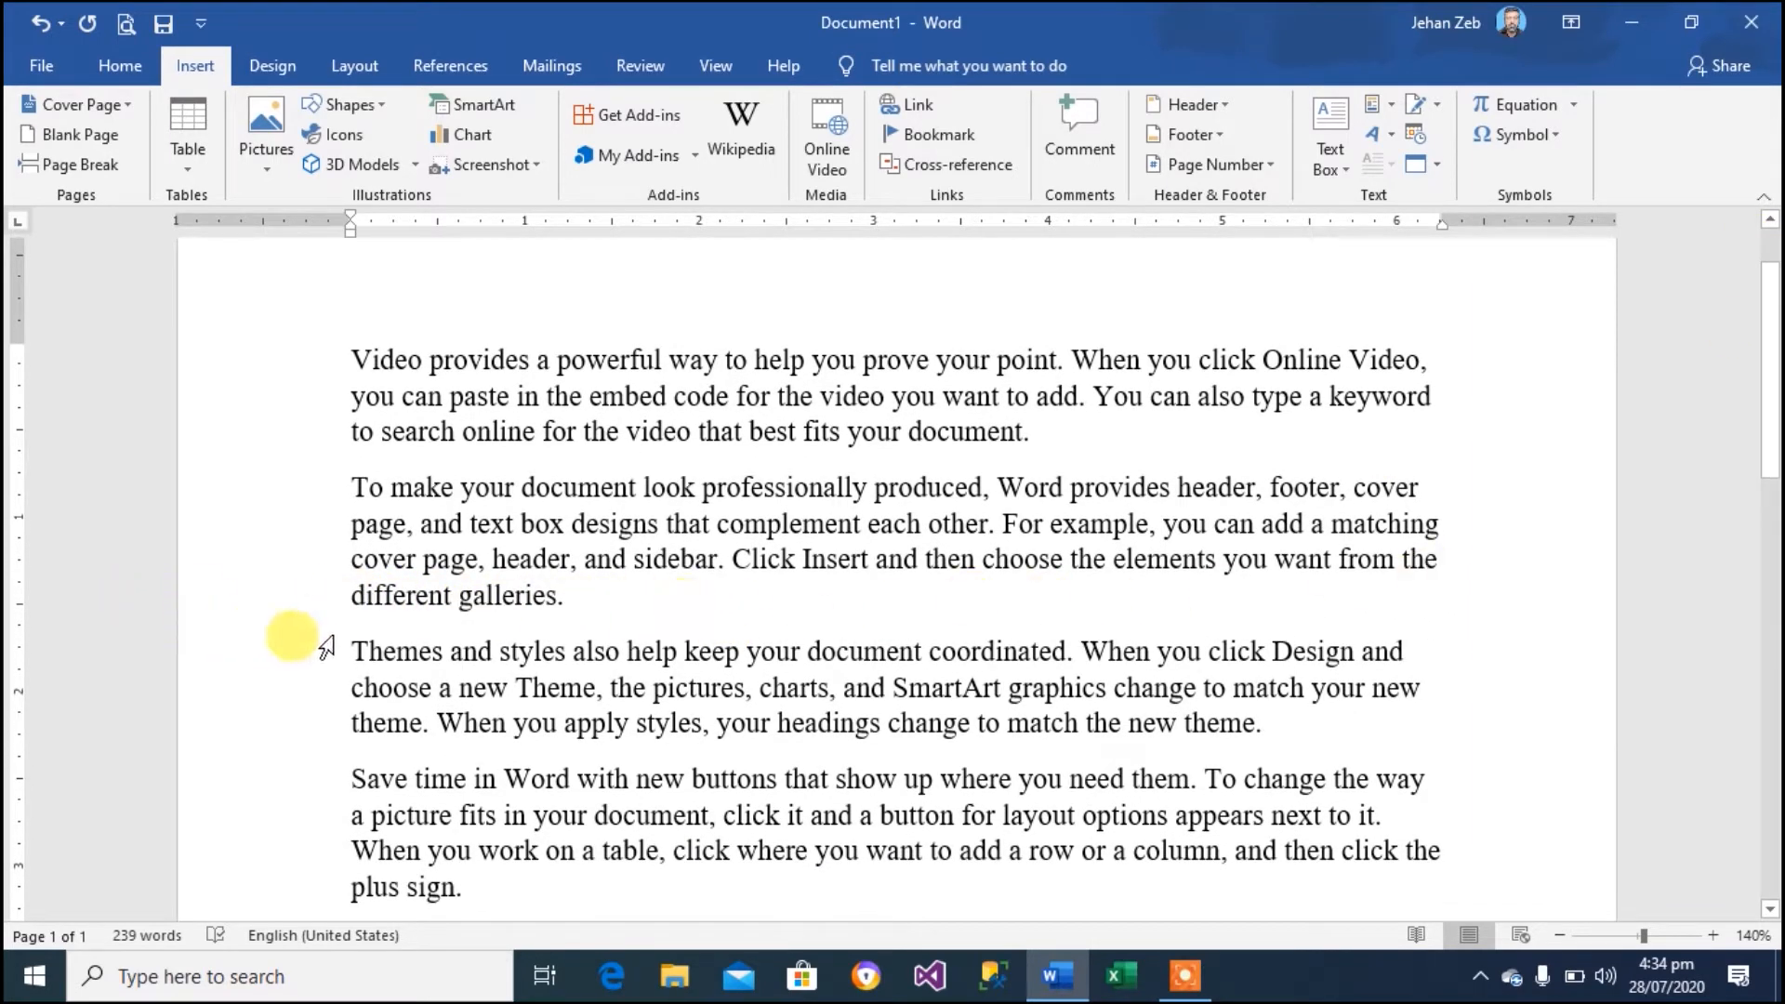
Draw a straight horizontal line about 6.37" long between the second and third paragraphs
left_click(380, 111)
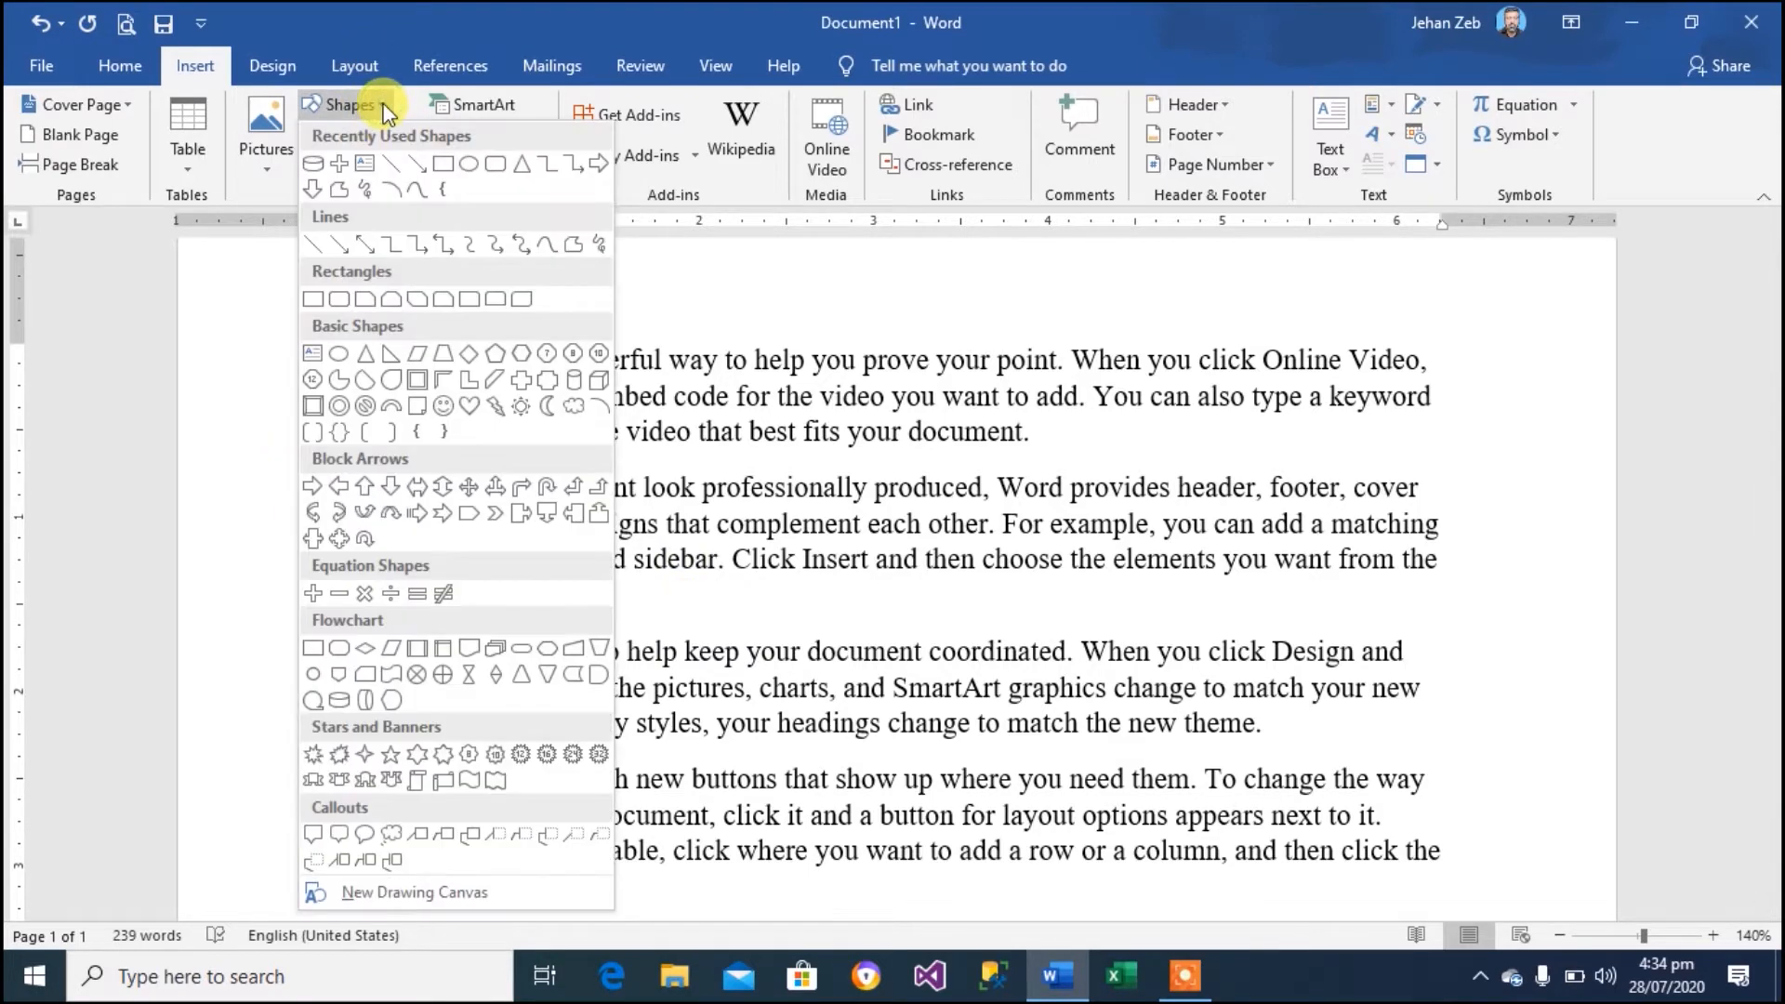
left_click(318, 247)
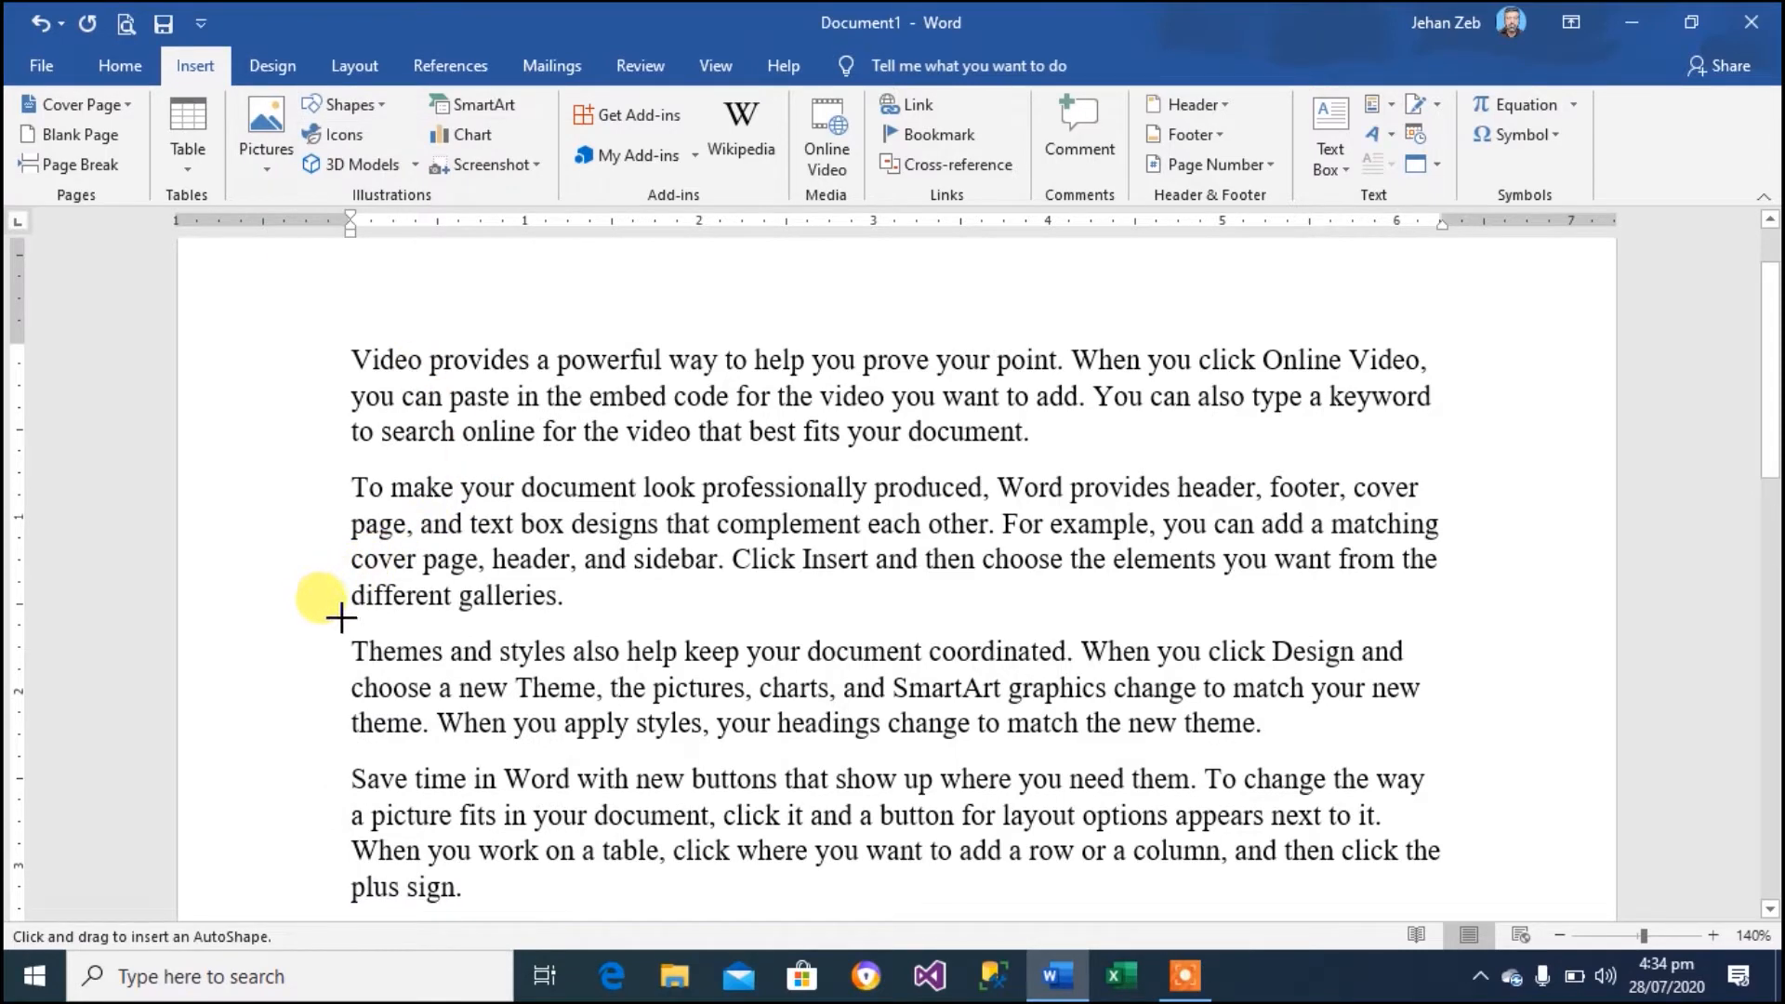
mouse_move(343, 617)
left_mouse_down()
mouse_move(985, 592)
mouse_move(1276, 636)
mouse_move(1455, 620)
left_mouse_up()
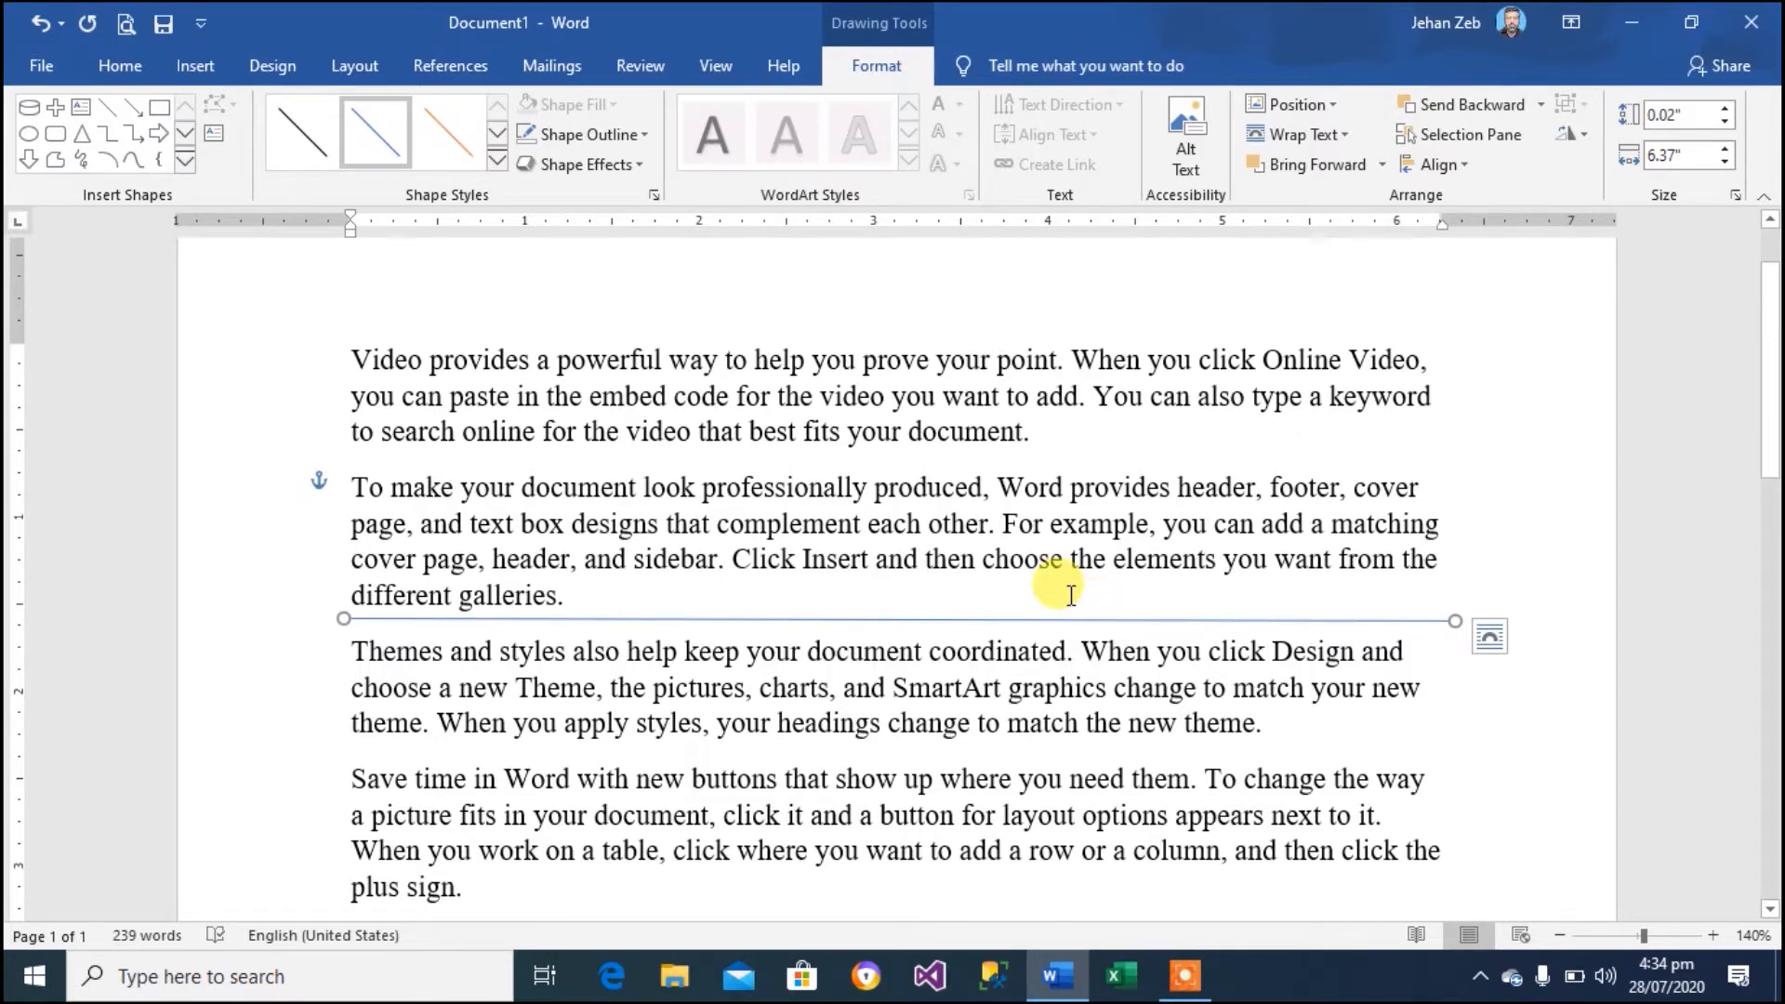
Set the line's outline weight to 3 pt
left_click(643, 135)
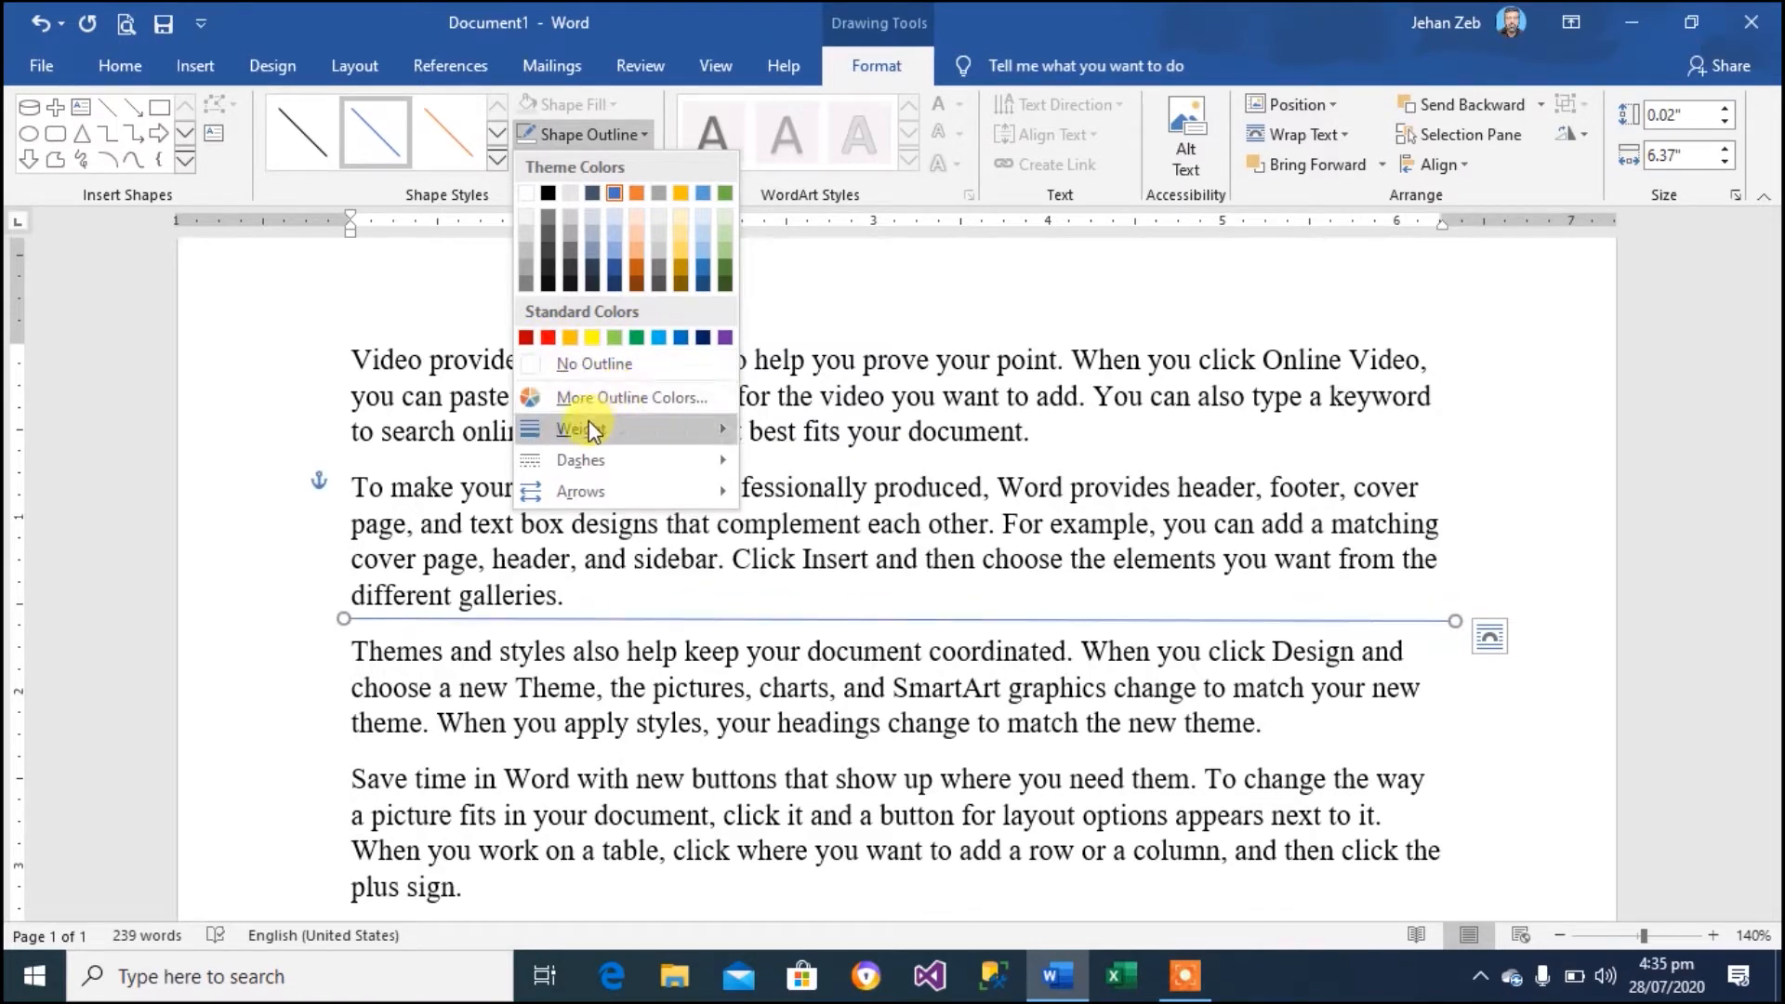
mouse_move(579, 427)
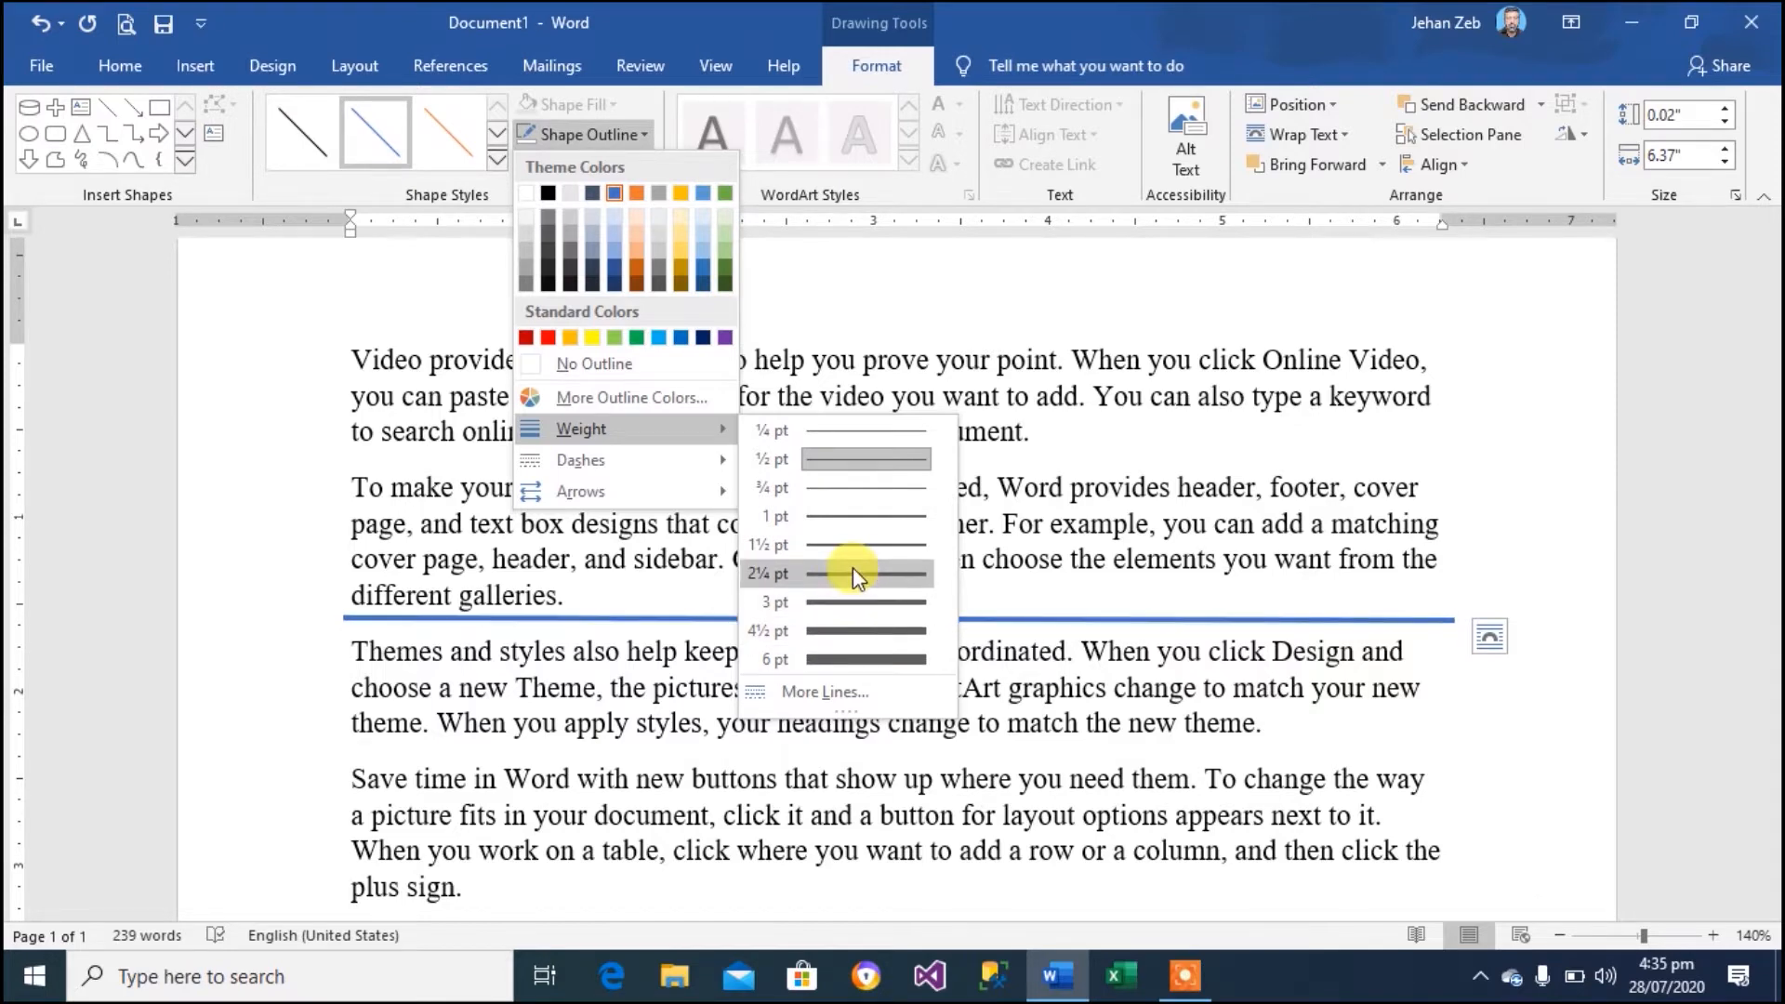
left_click(853, 603)
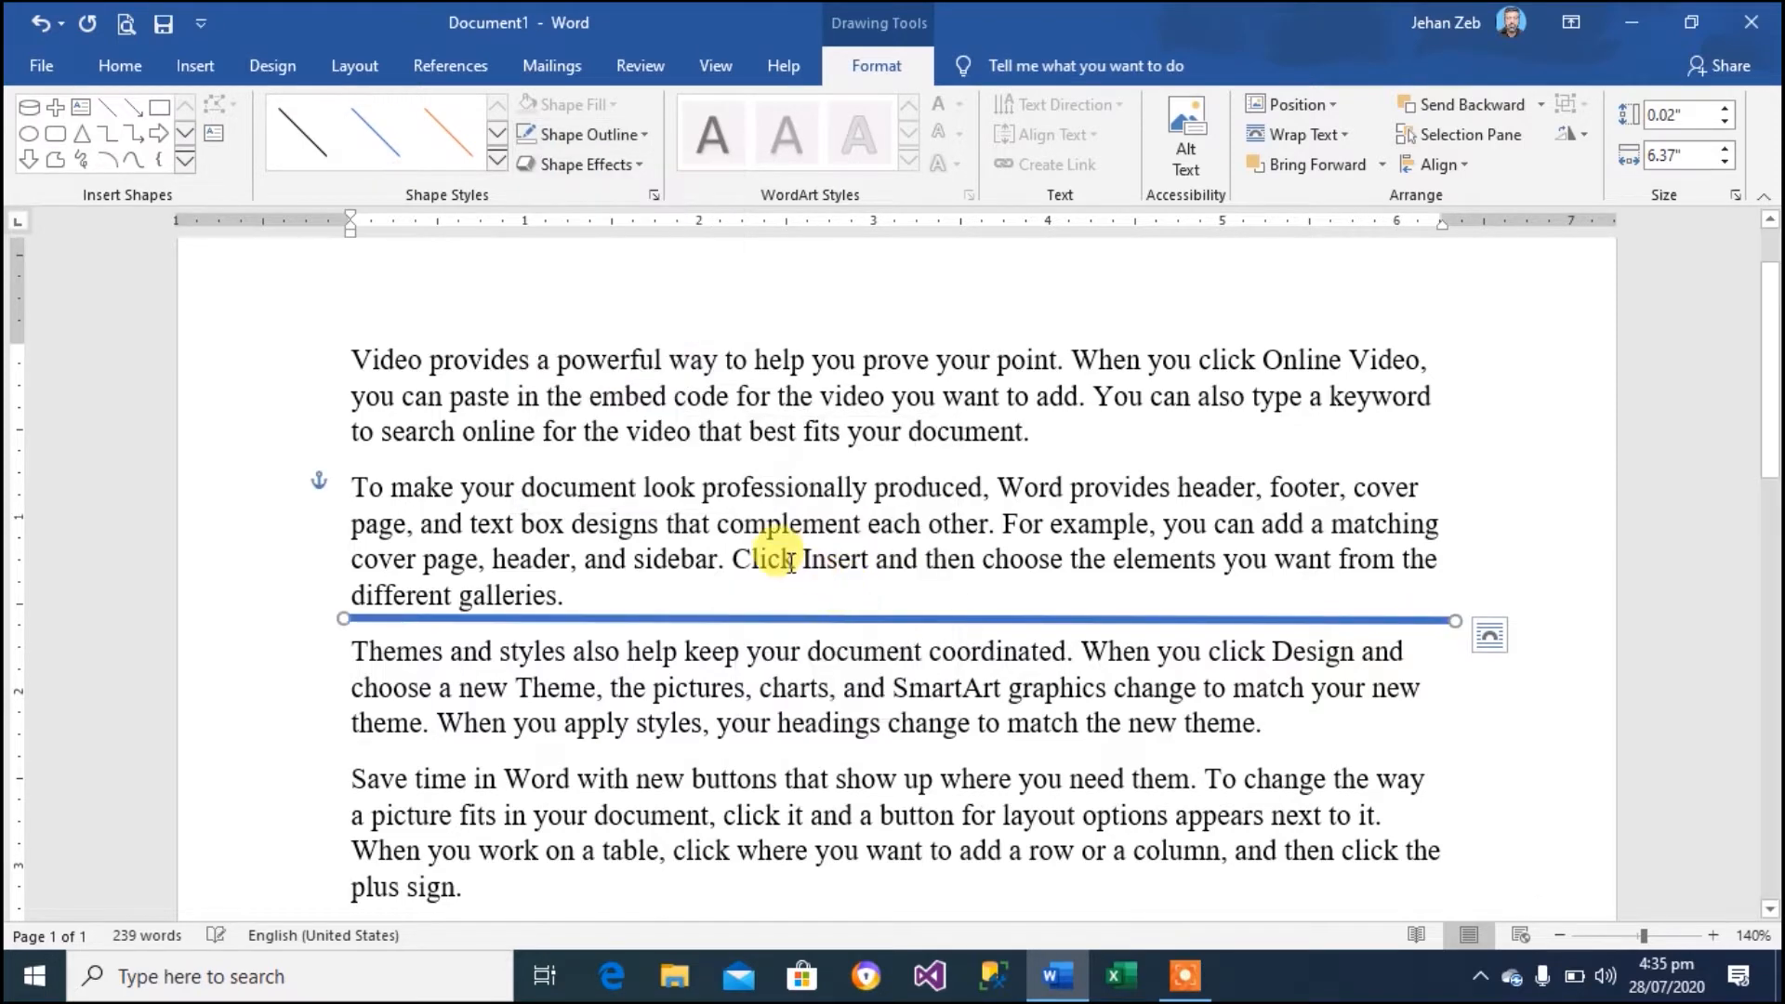
Preview the dash styles on the line and give its right end an open arrowhead
left_click(644, 132)
mouse_move(593, 465)
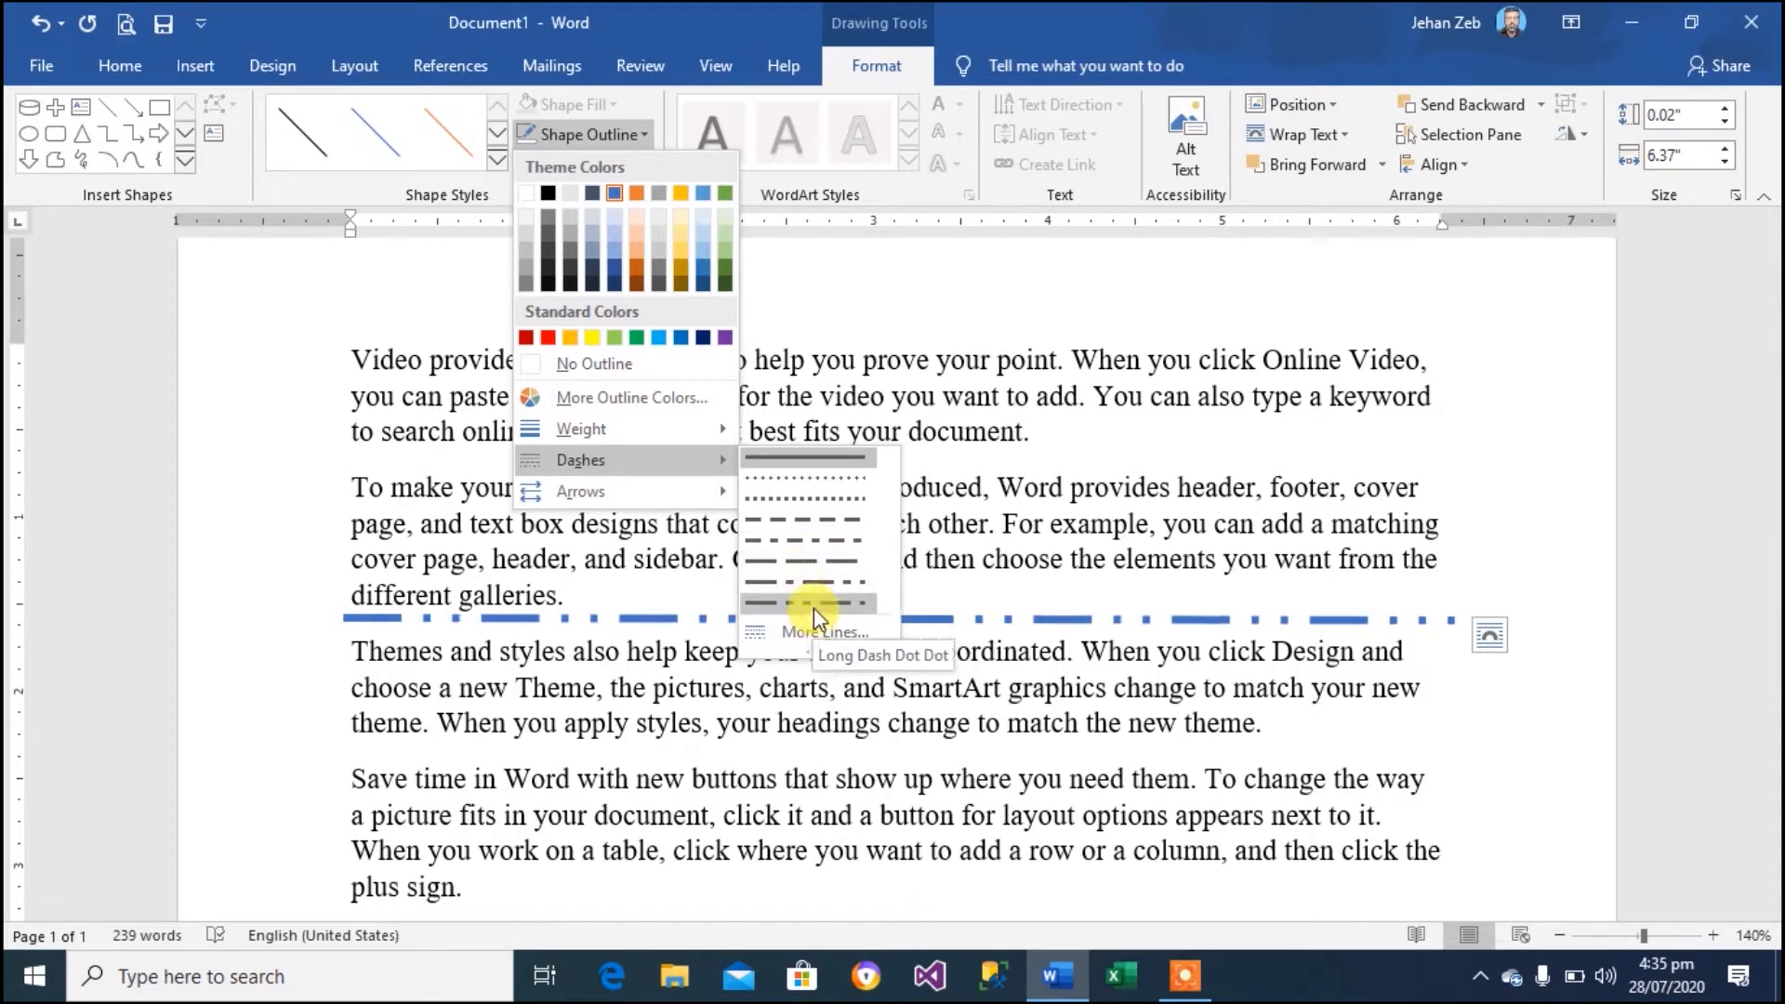
mouse_move(637, 487)
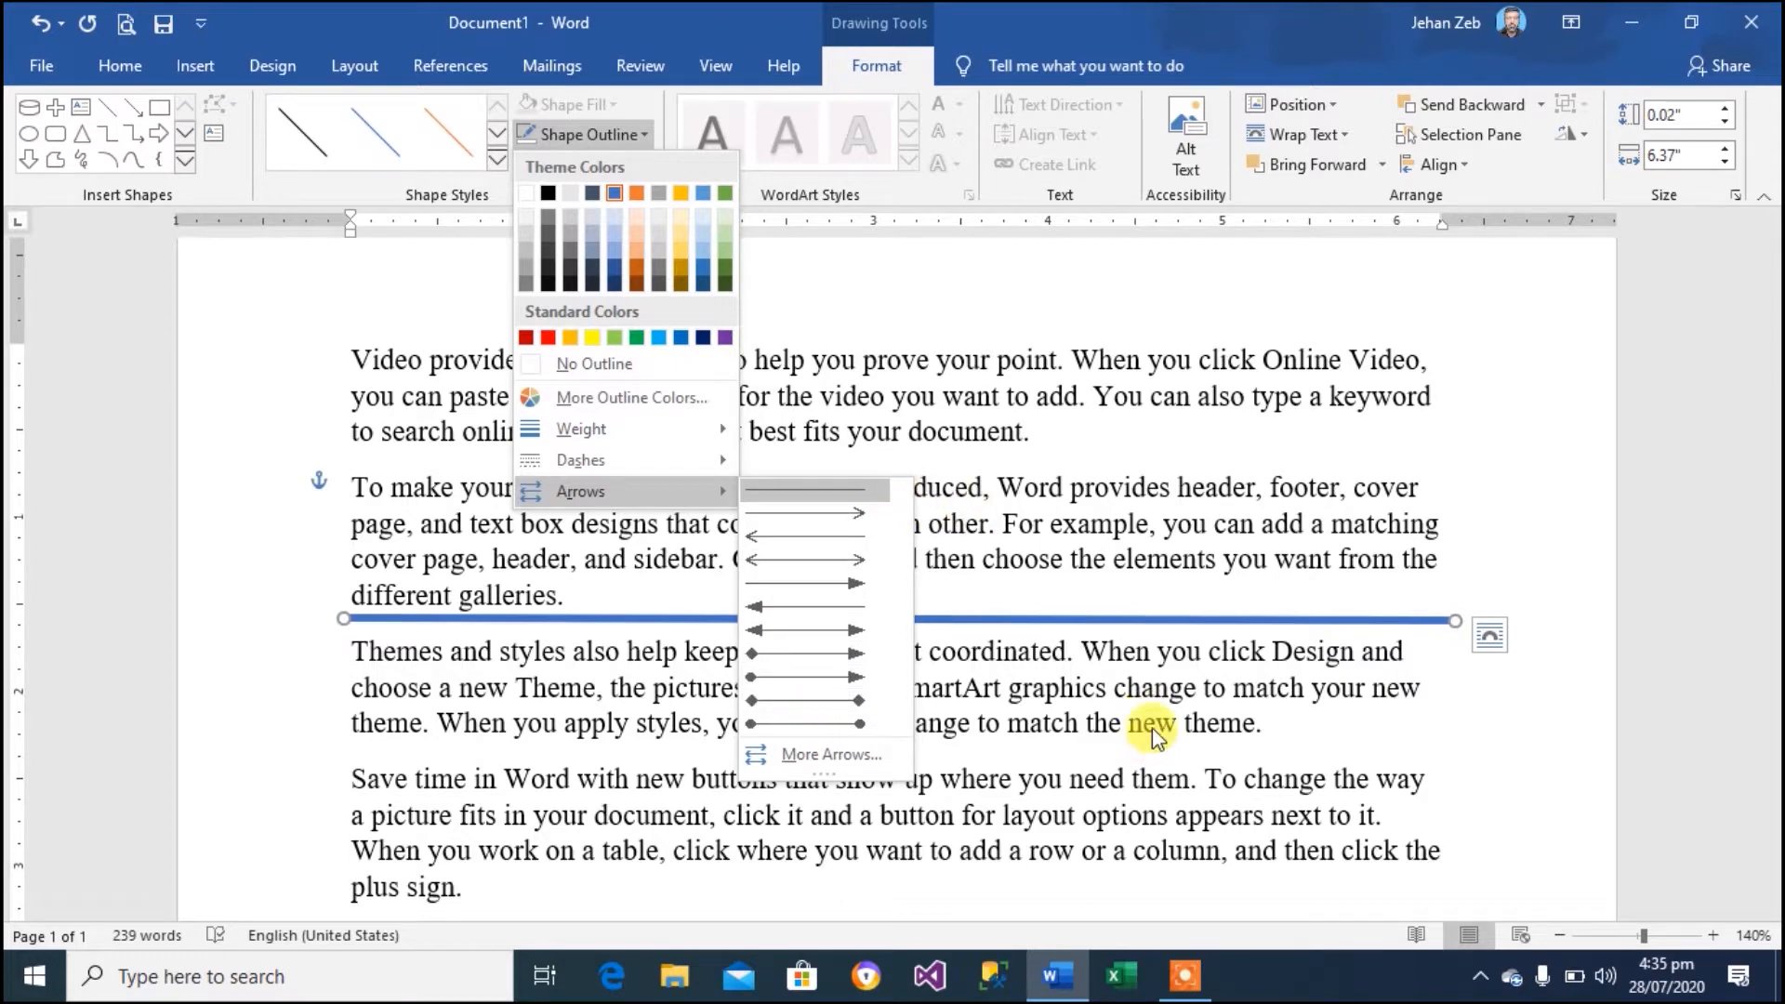
left_click(1168, 562)
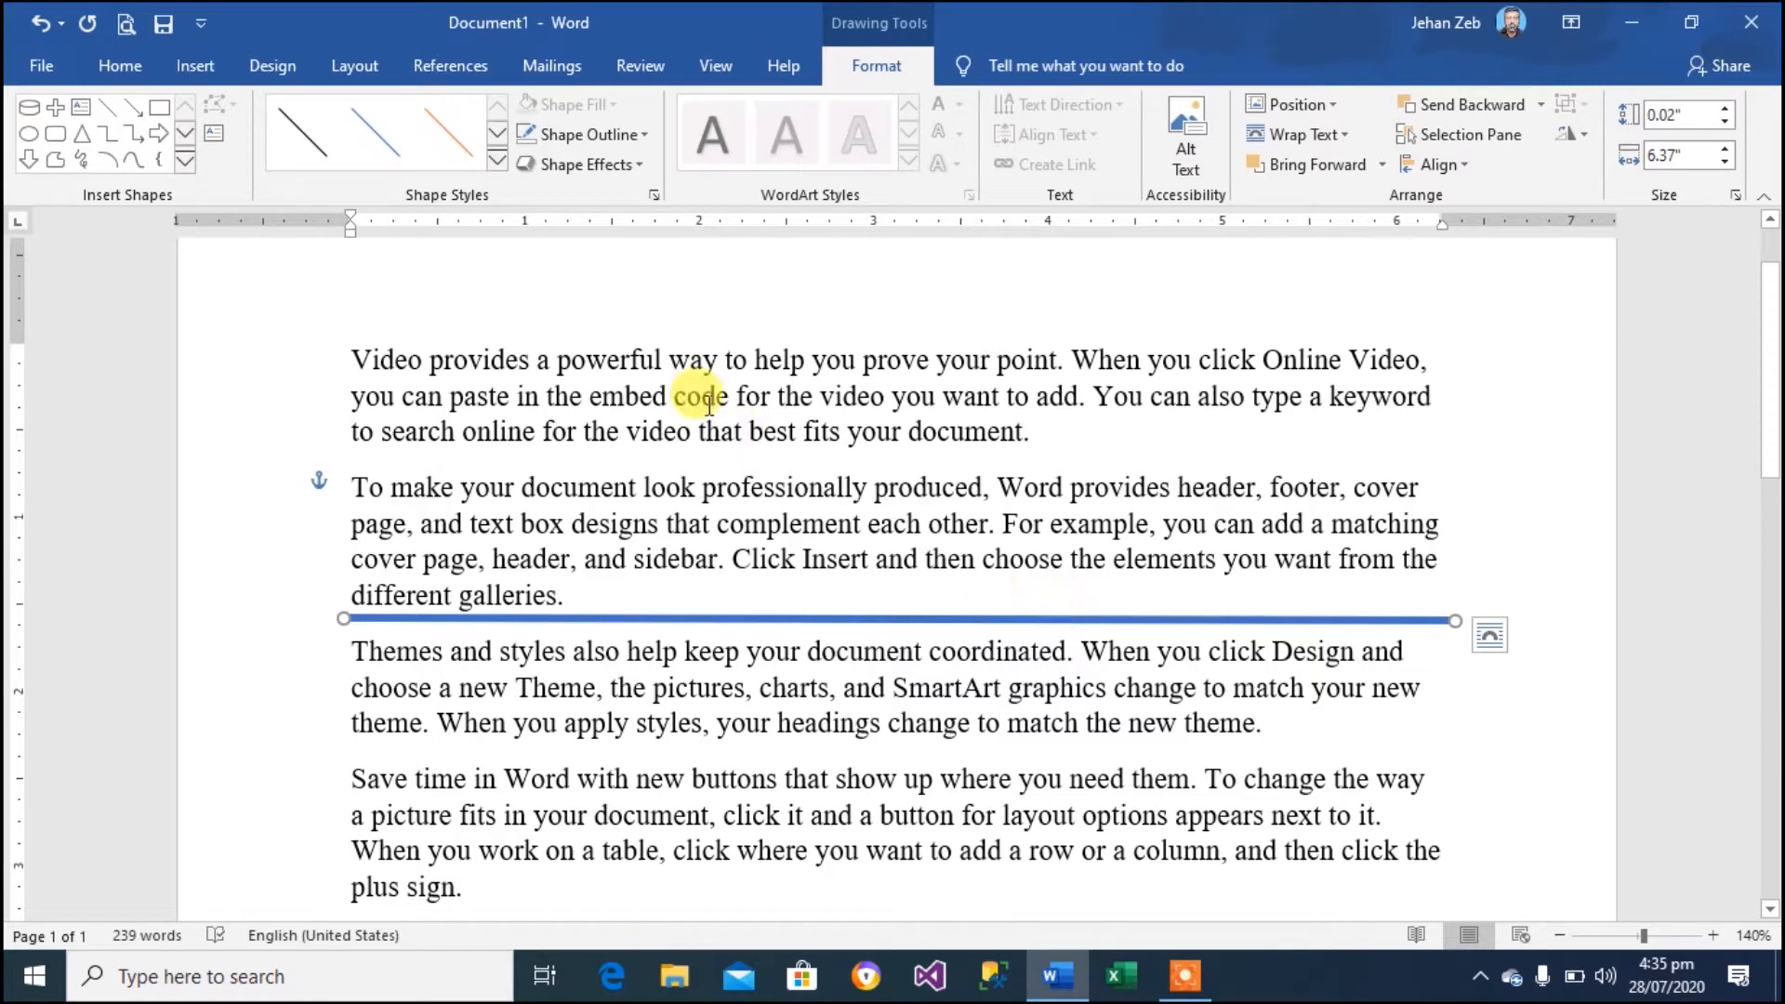
left_click(648, 139)
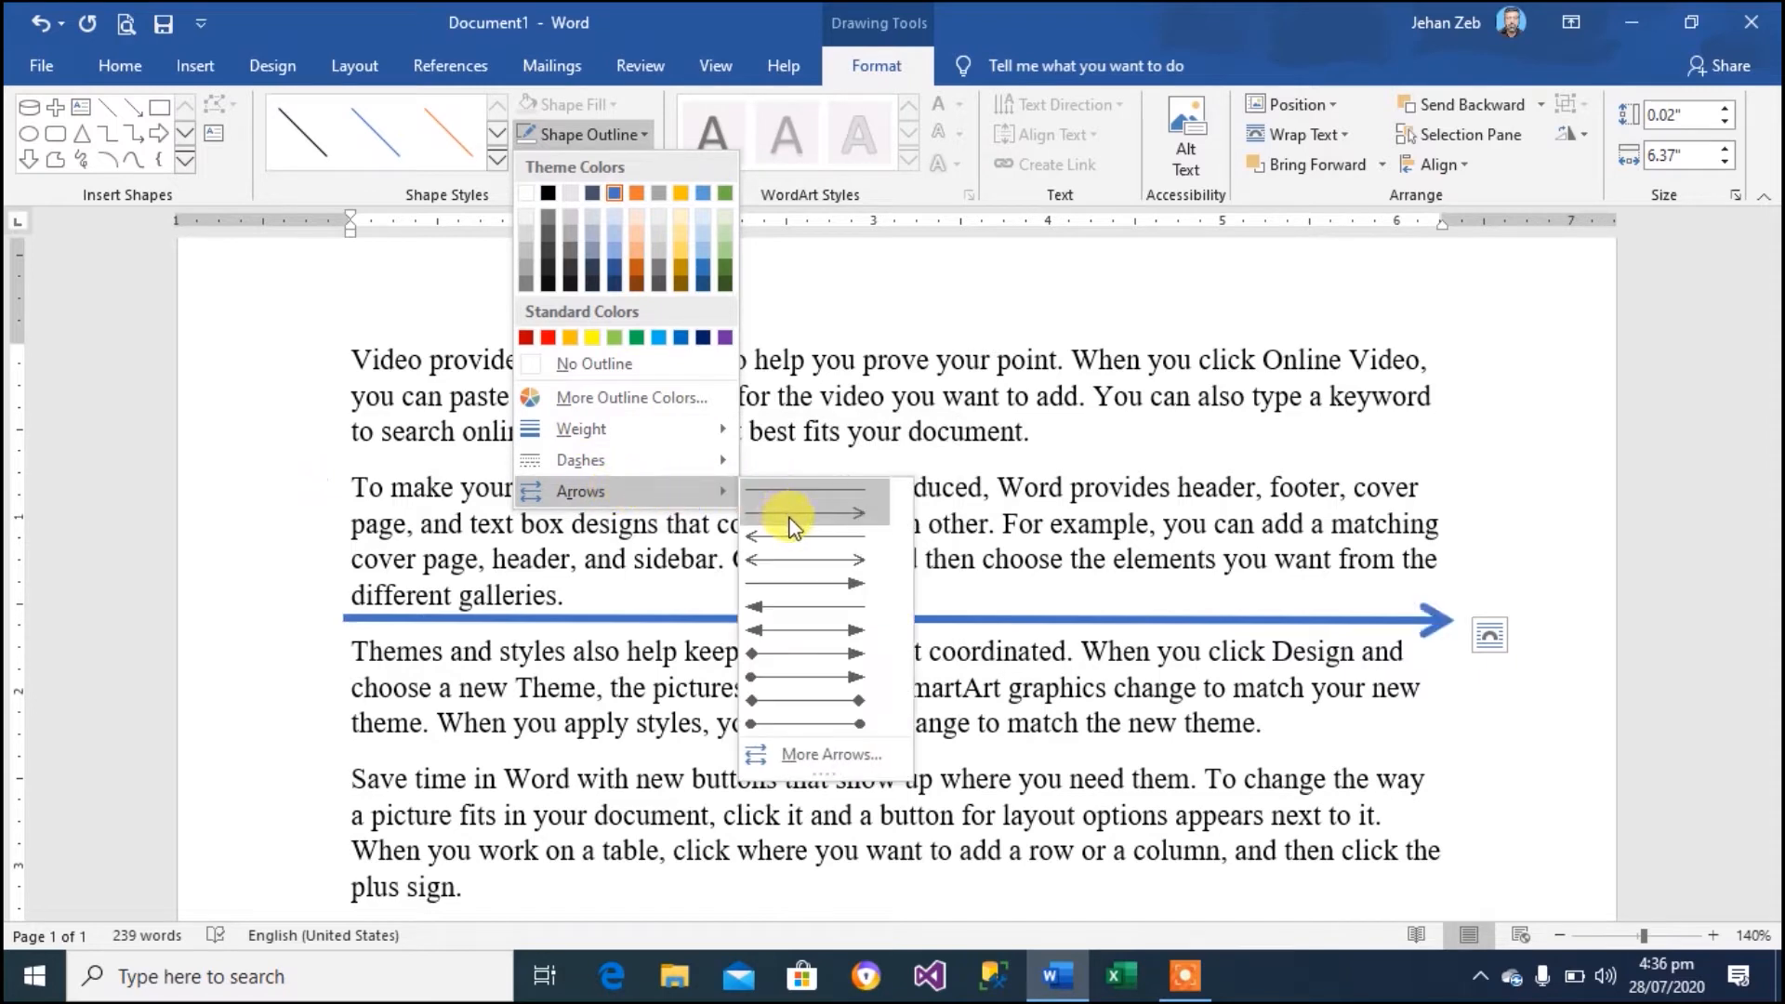
left_click(790, 517)
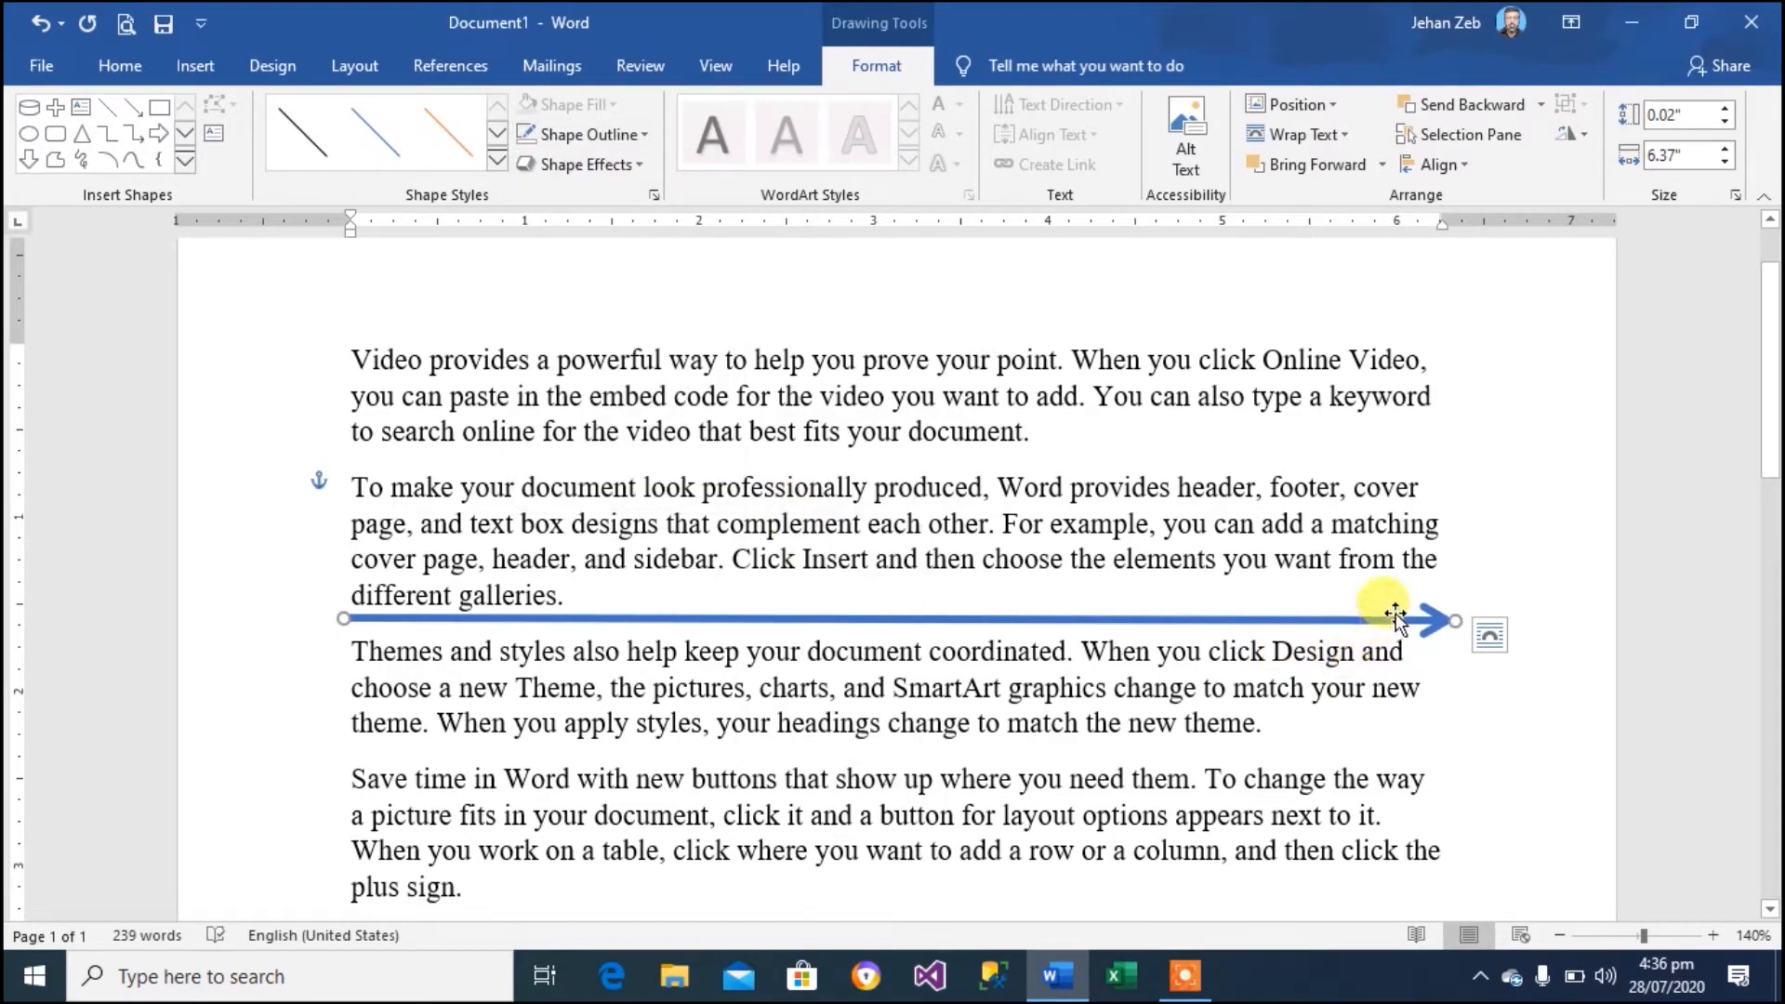
Pull the arrowhead end down to the fourth paragraph, making the line about 0.91" high and 3.59" wide, and delete the line
left_click_drag(1446, 618, 962, 770)
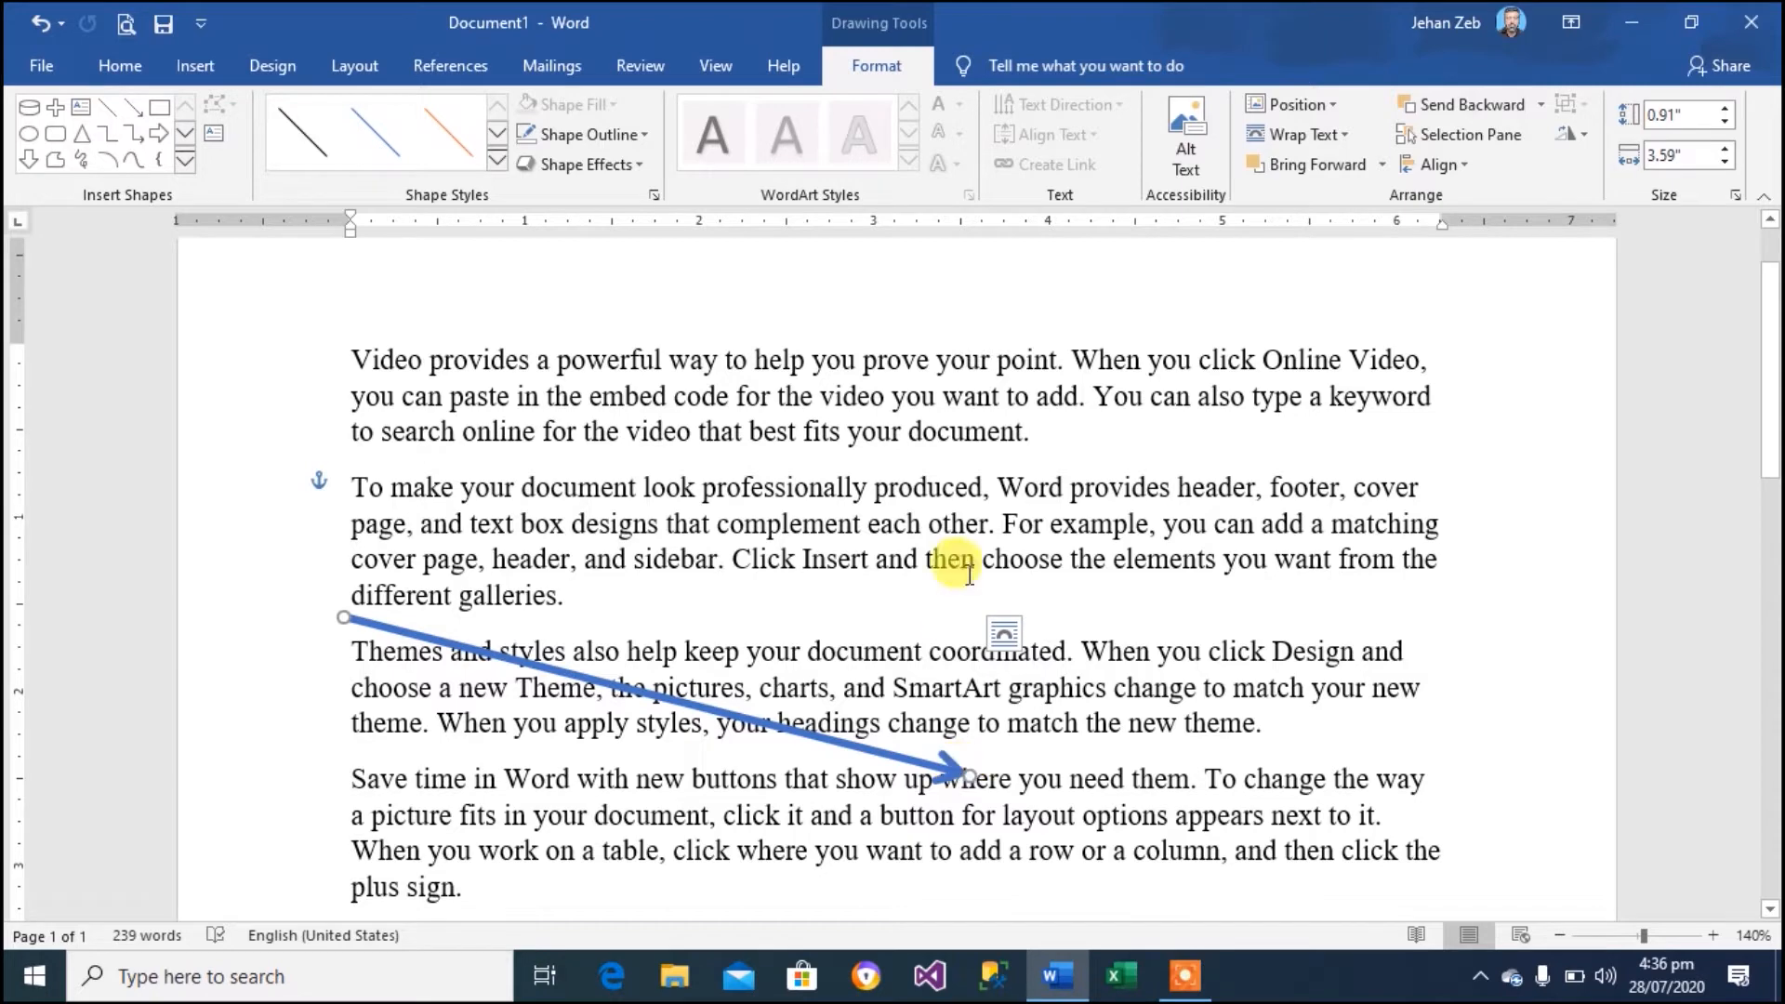
left_click(927, 483)
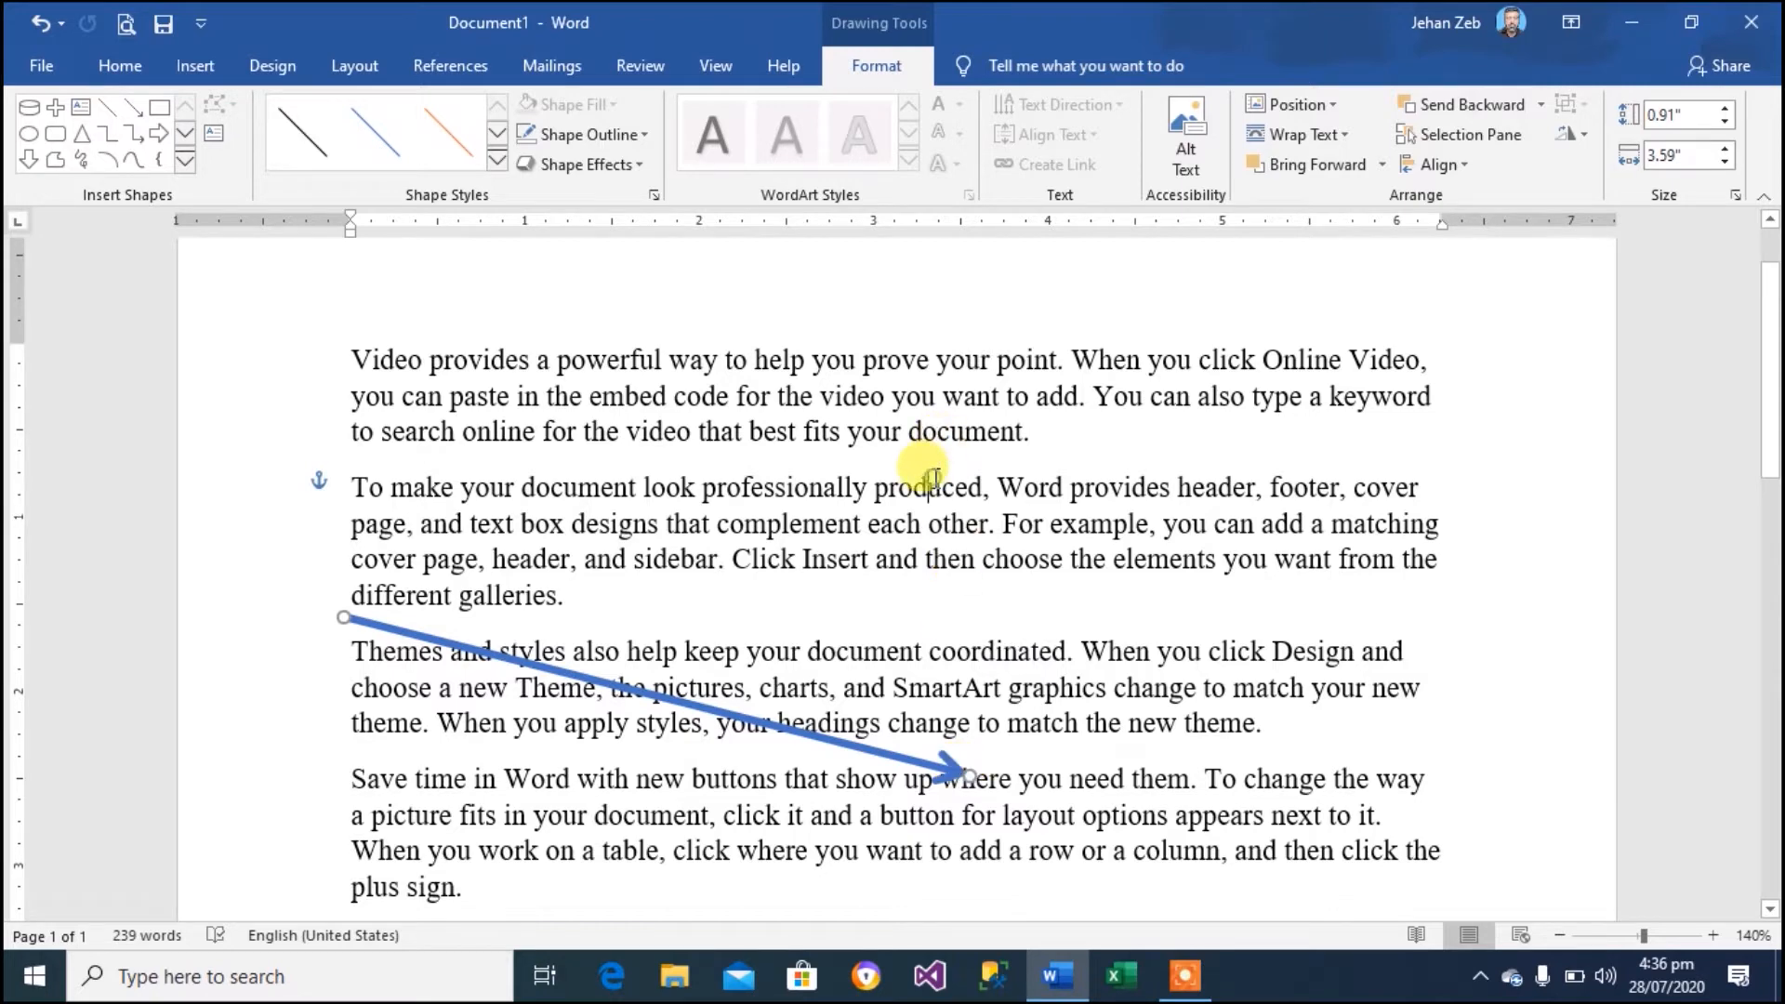
left_click(772, 730)
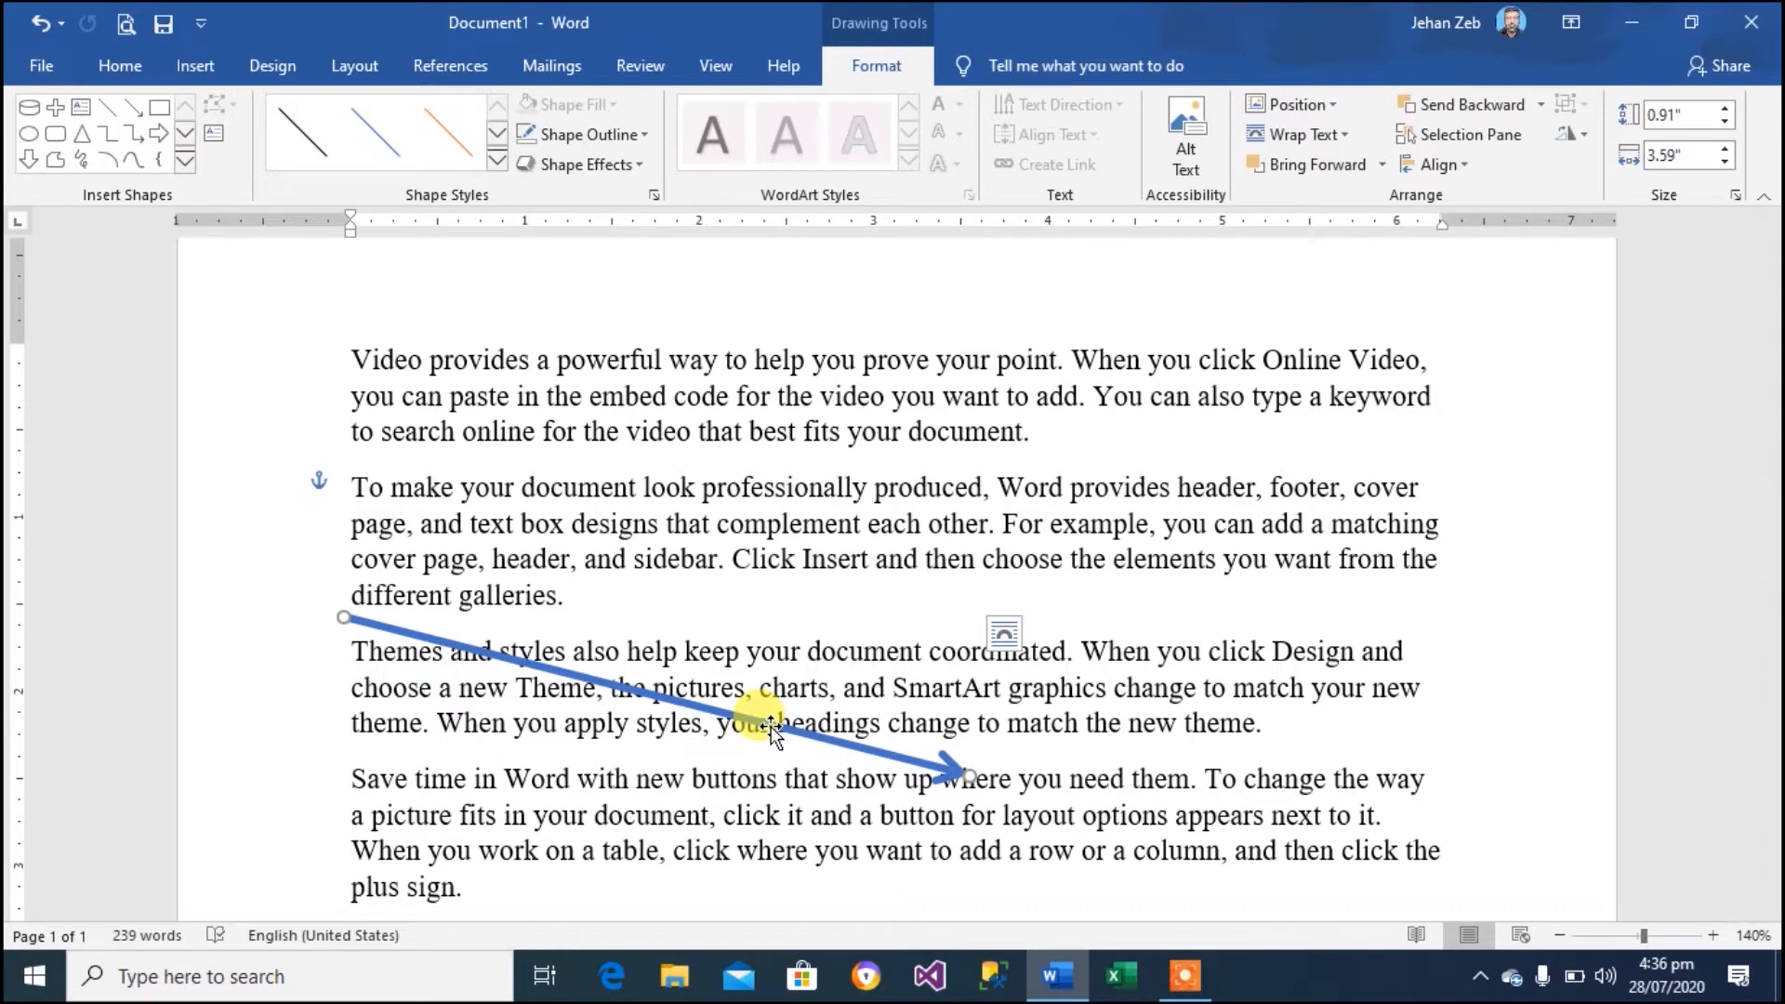
key("Delete")
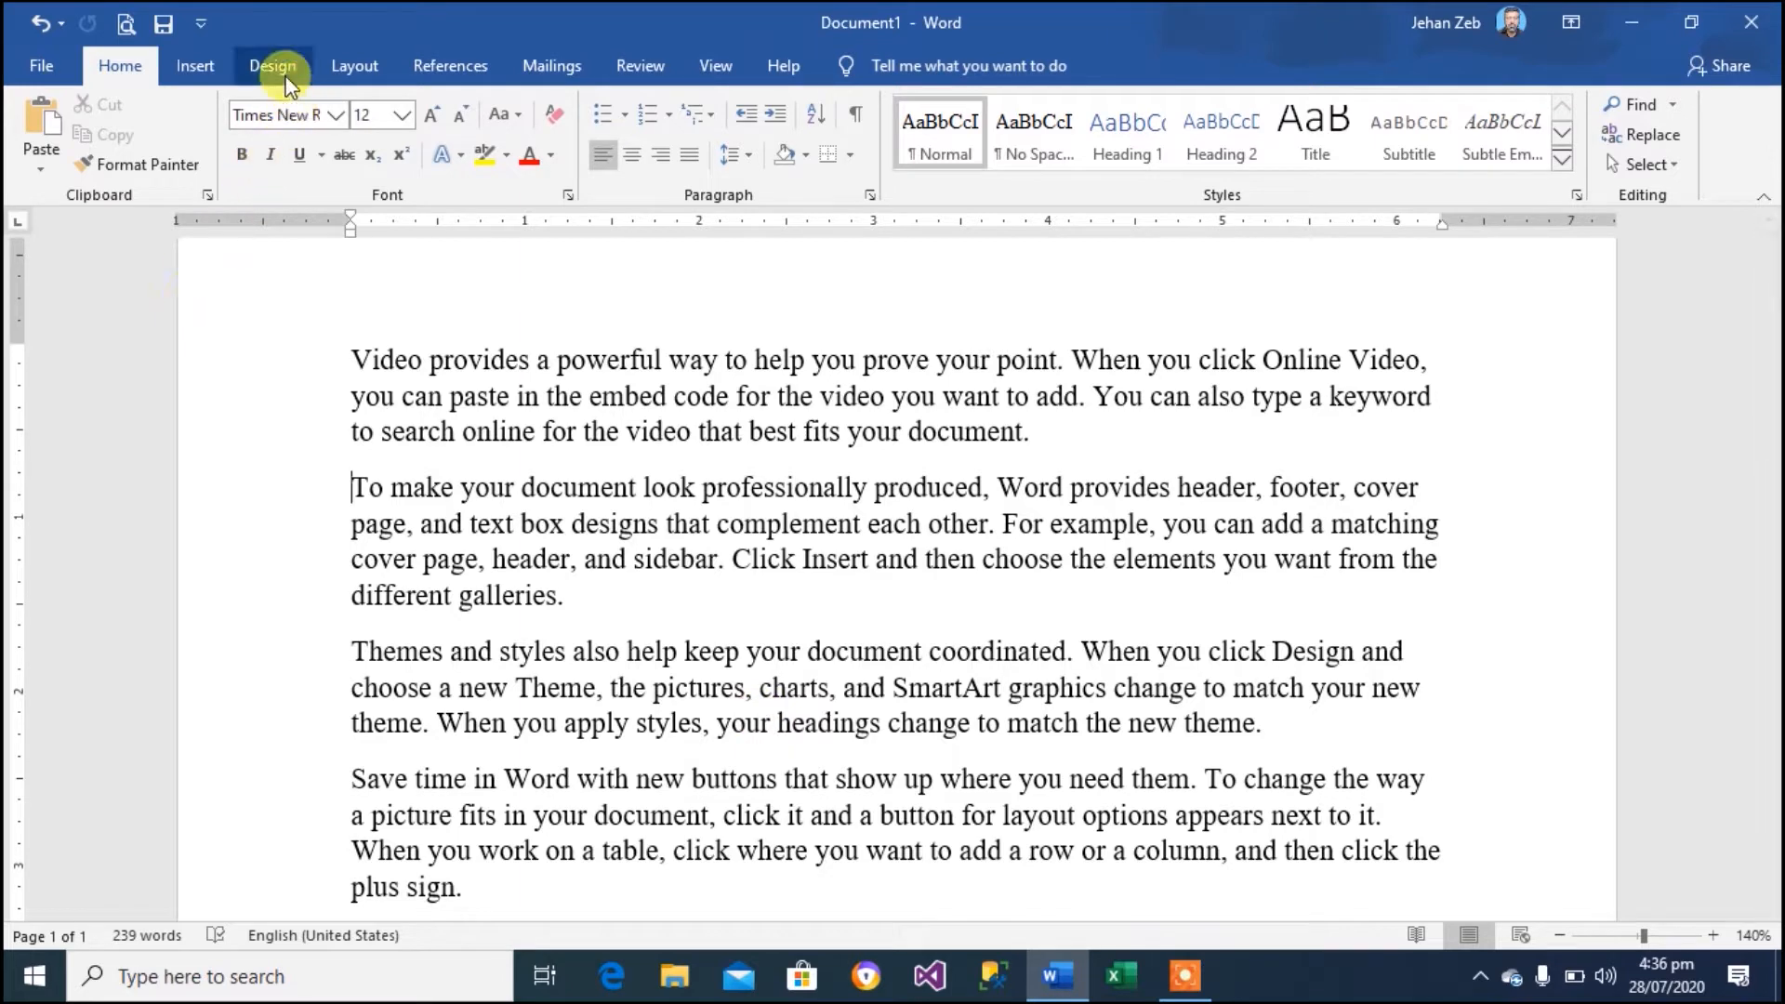
Draw a right block arrow over the third paragraph and enlarge it to about 1.36" high by 2.66" wide
left_click(197, 65)
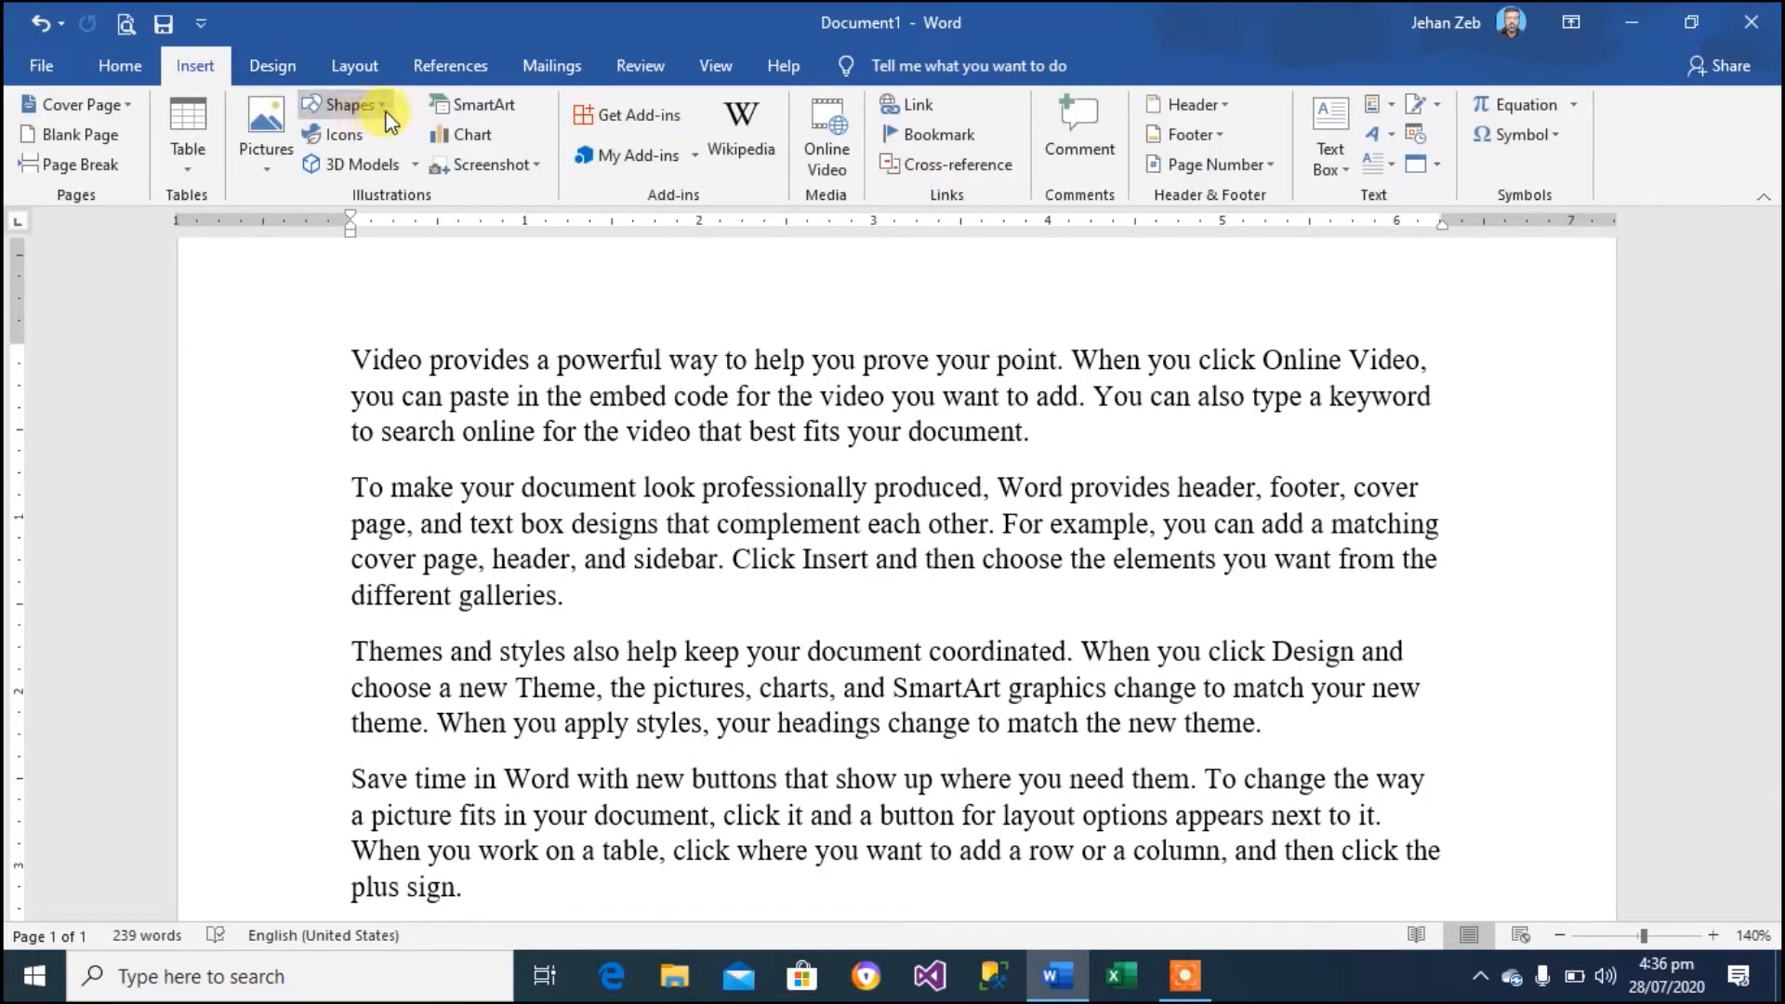
left_click(349, 109)
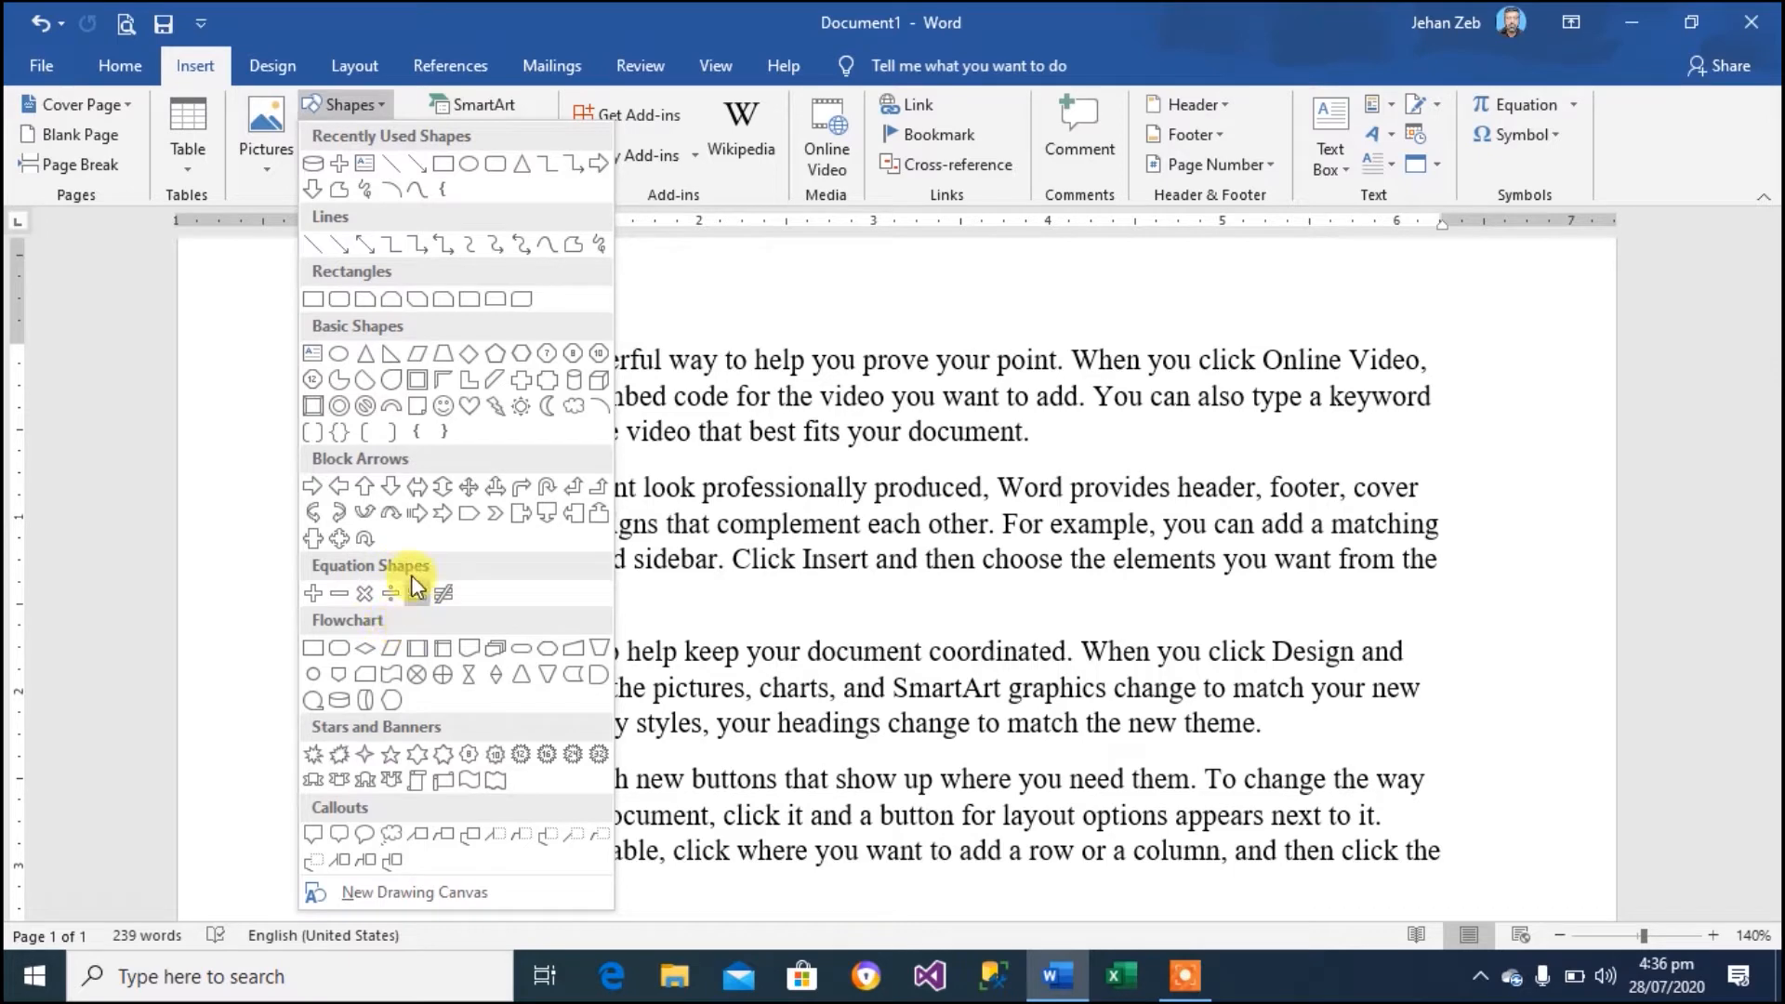
left_click(312, 487)
left_click_drag(508, 578, 914, 755)
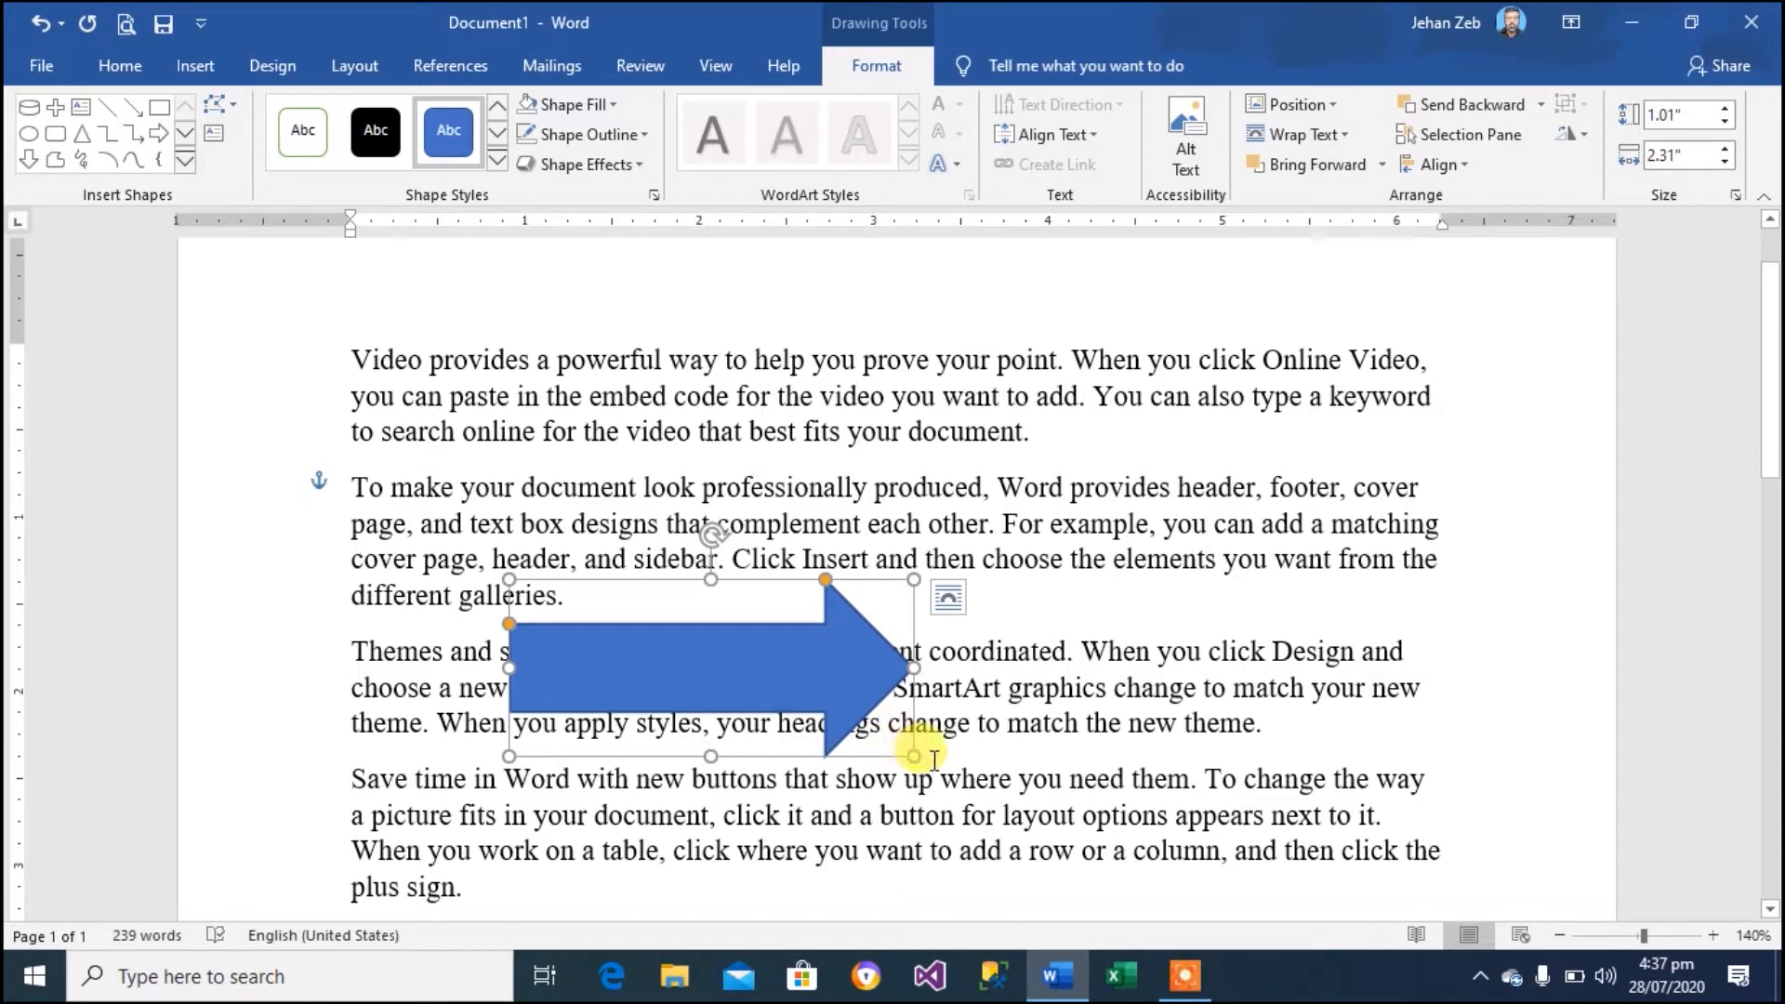
left_click_drag(909, 751, 974, 816)
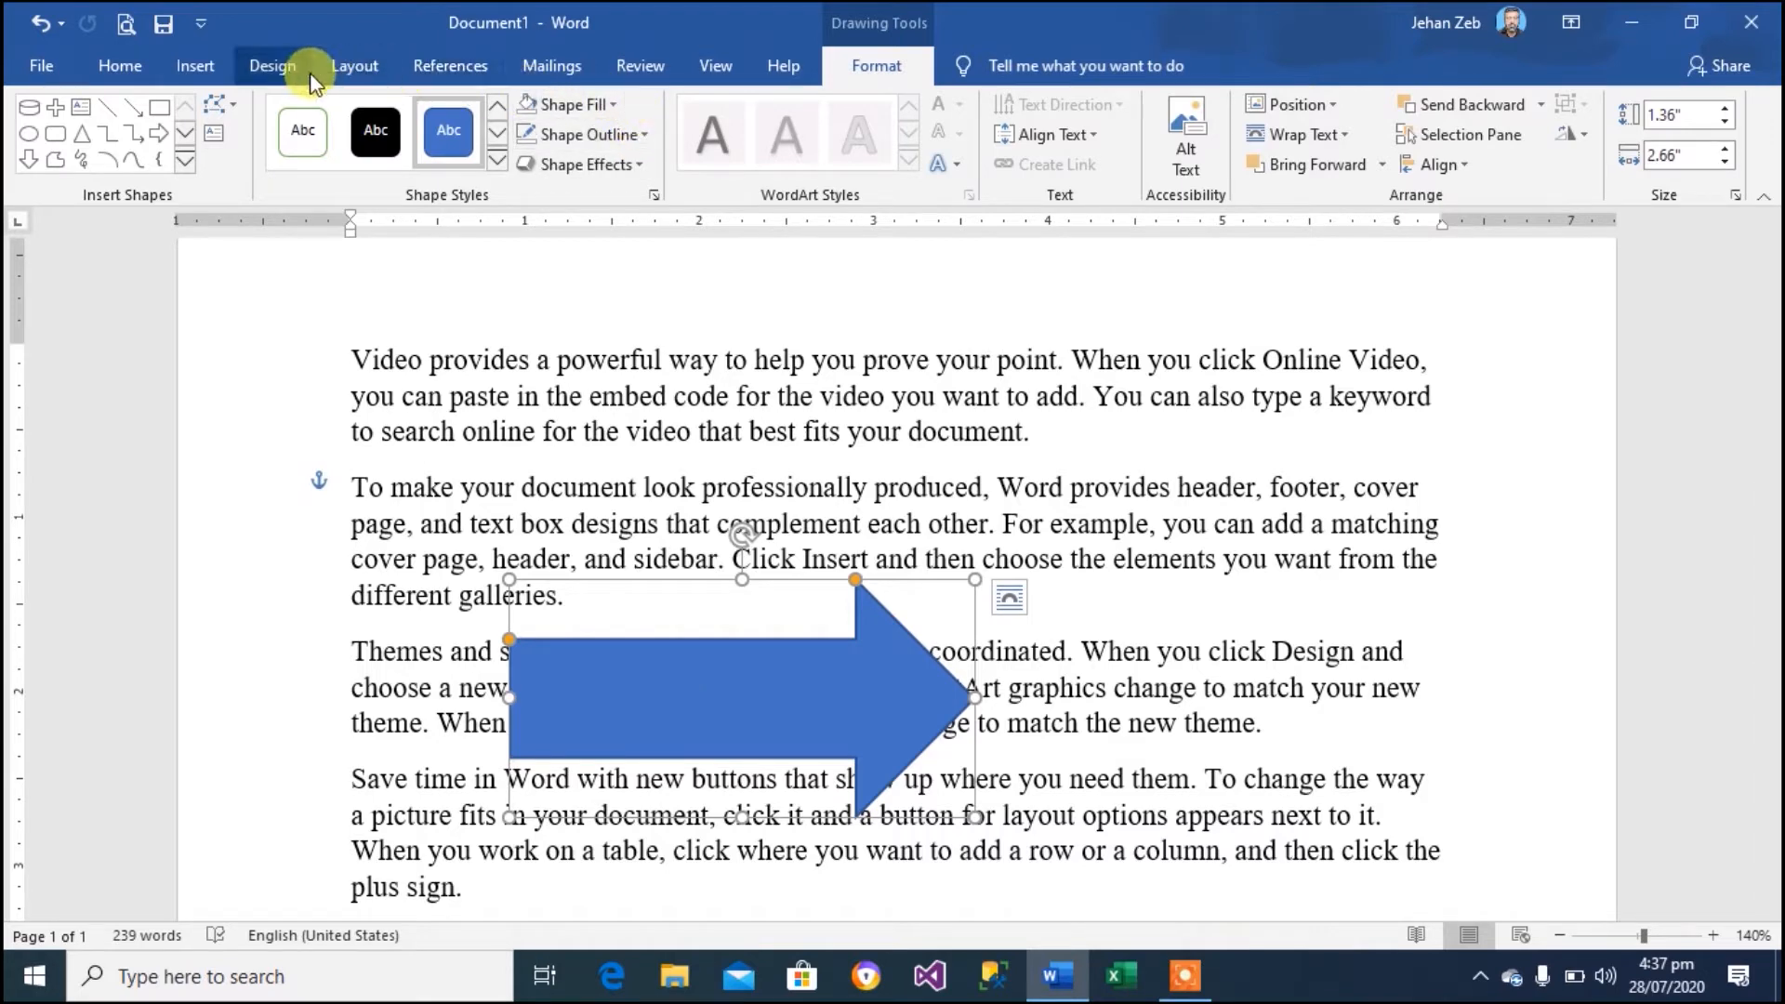
Add a text box about 0.4" by 1.34" inside the block arrow containing the text "Zeb Academy"
left_click(195, 65)
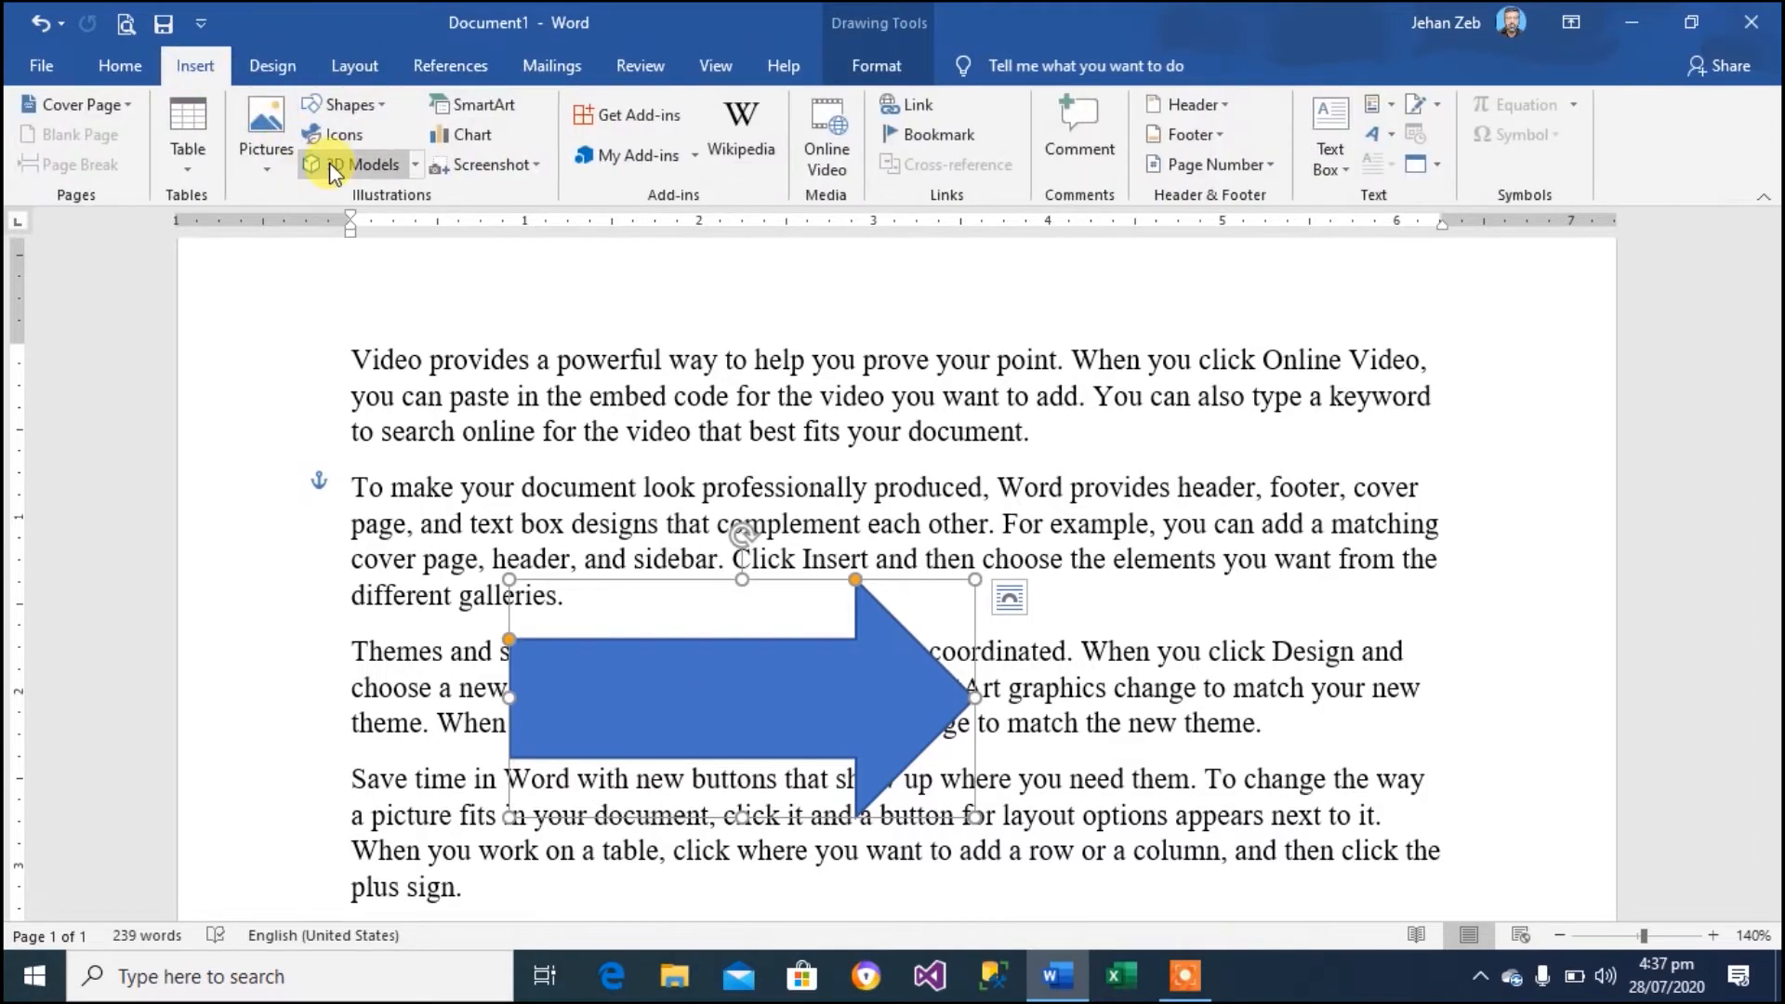
left_click(386, 114)
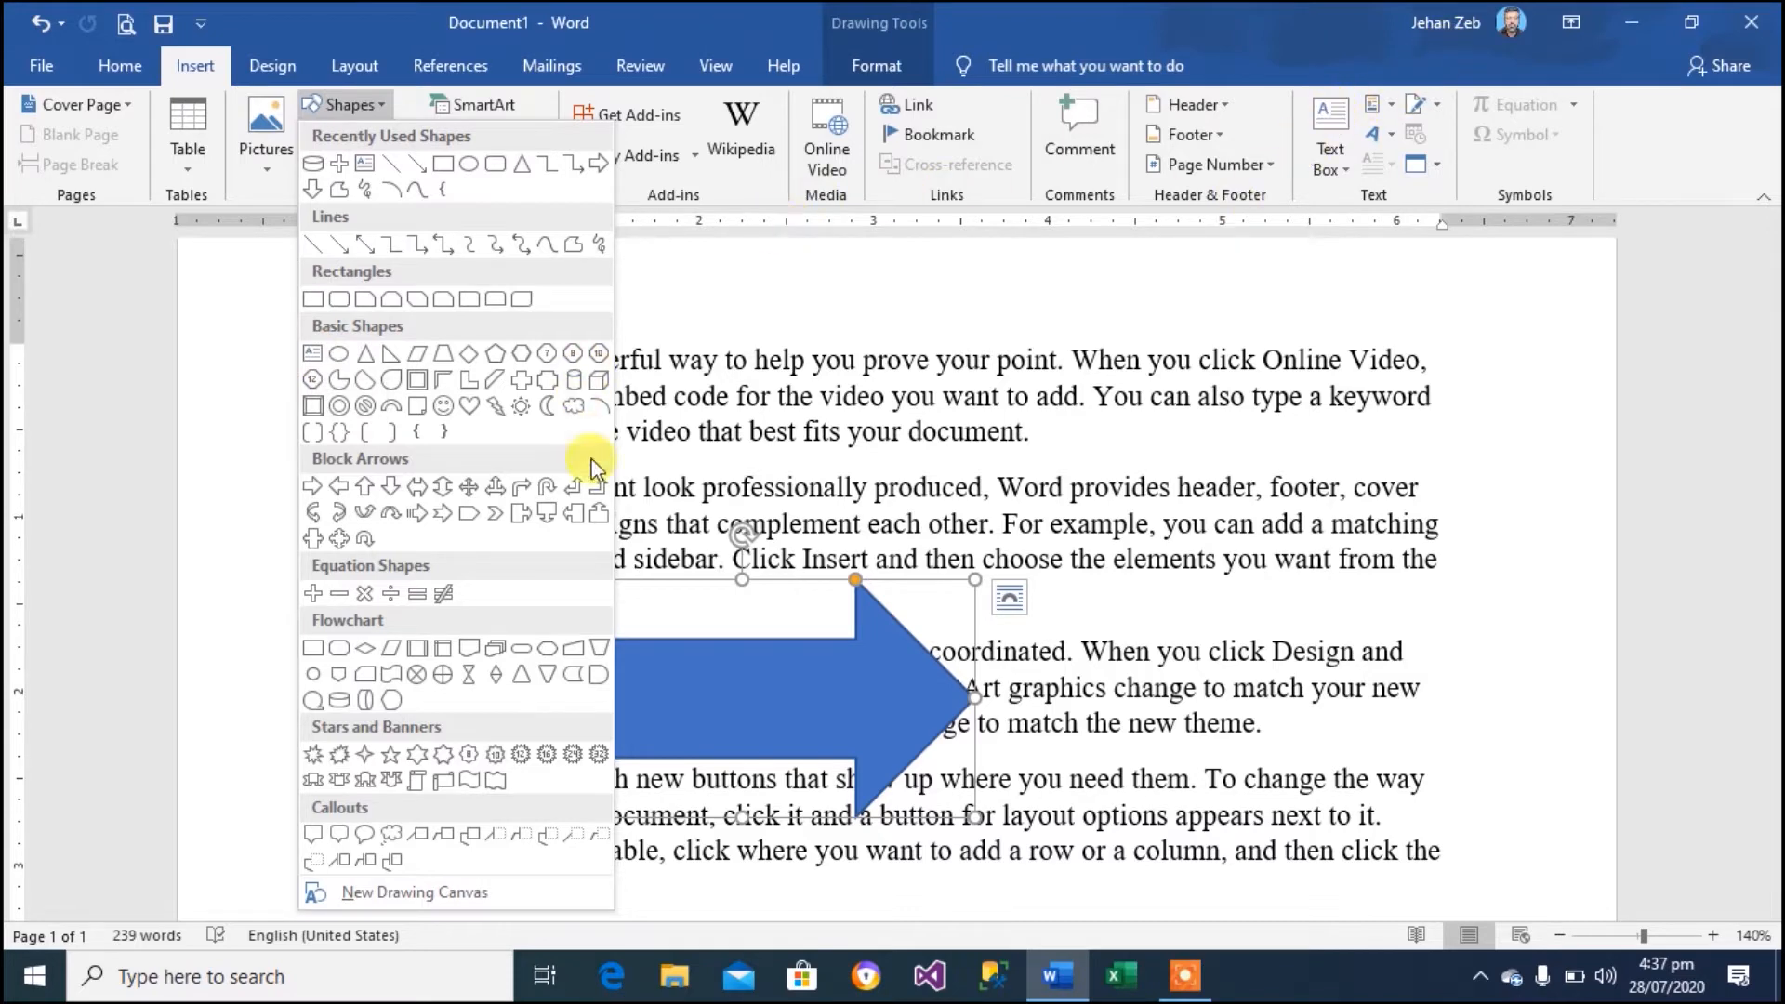
left_click(312, 362)
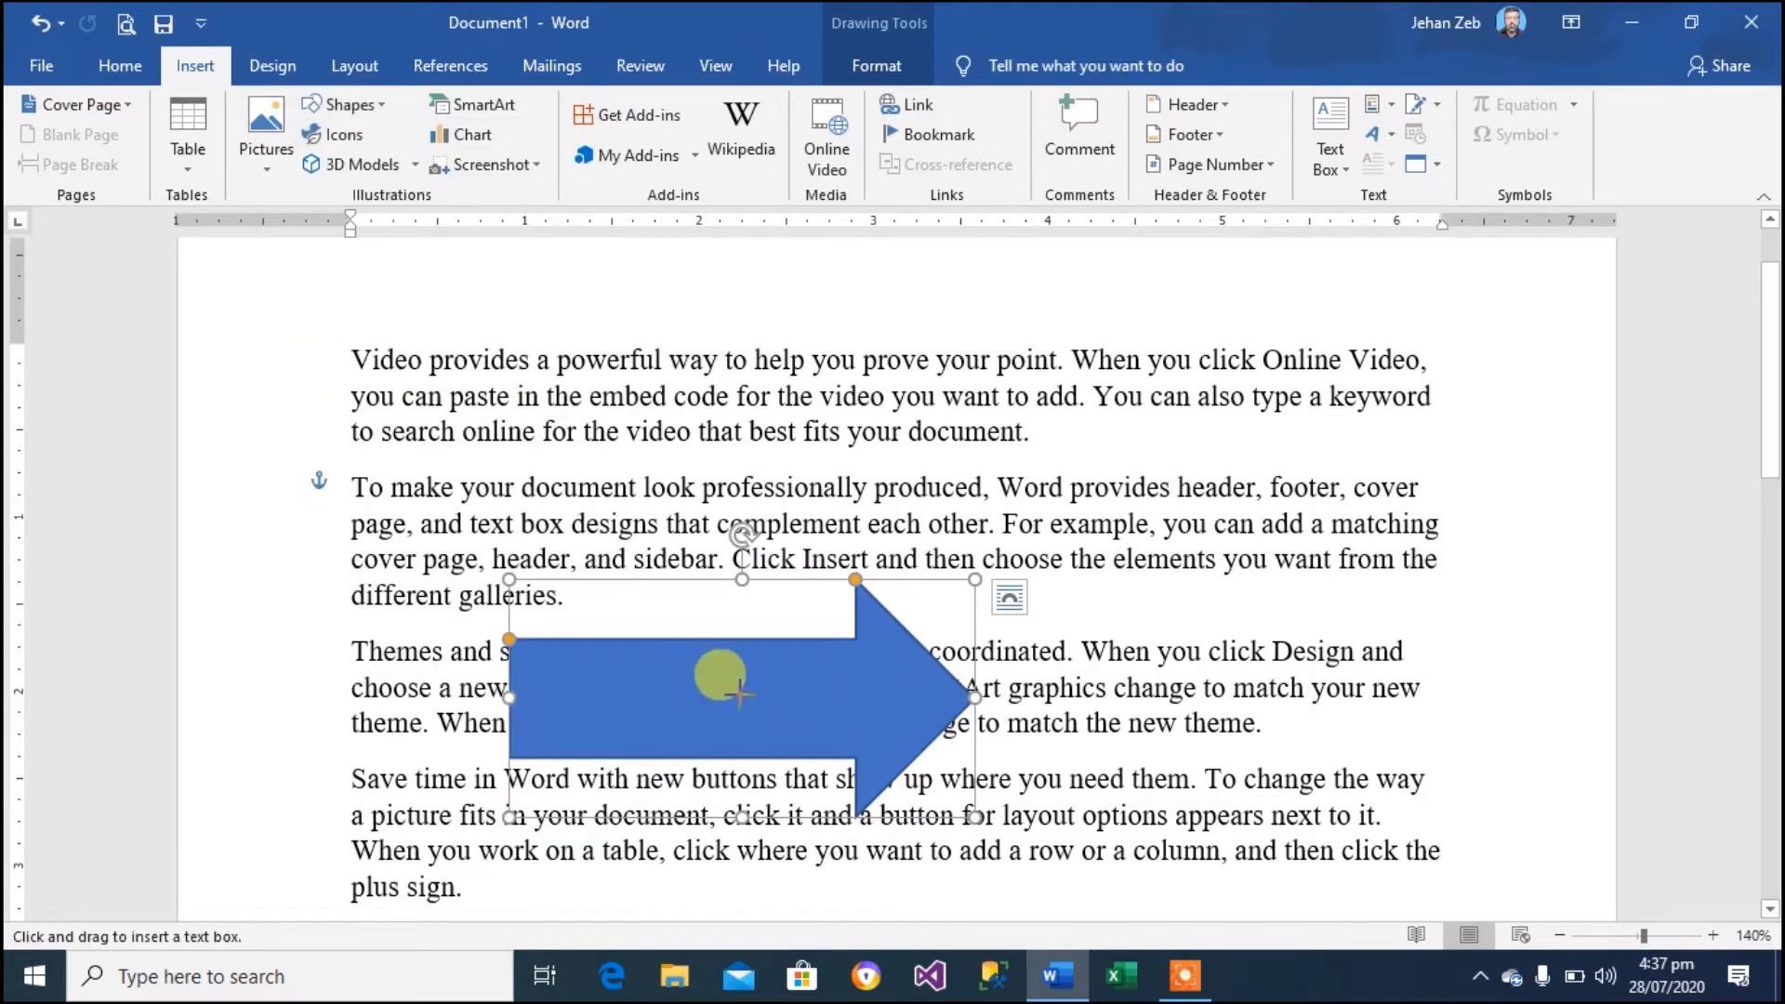
mouse_move(570, 666)
left_mouse_down()
mouse_move(696, 720)
mouse_move(804, 735)
left_mouse_up()
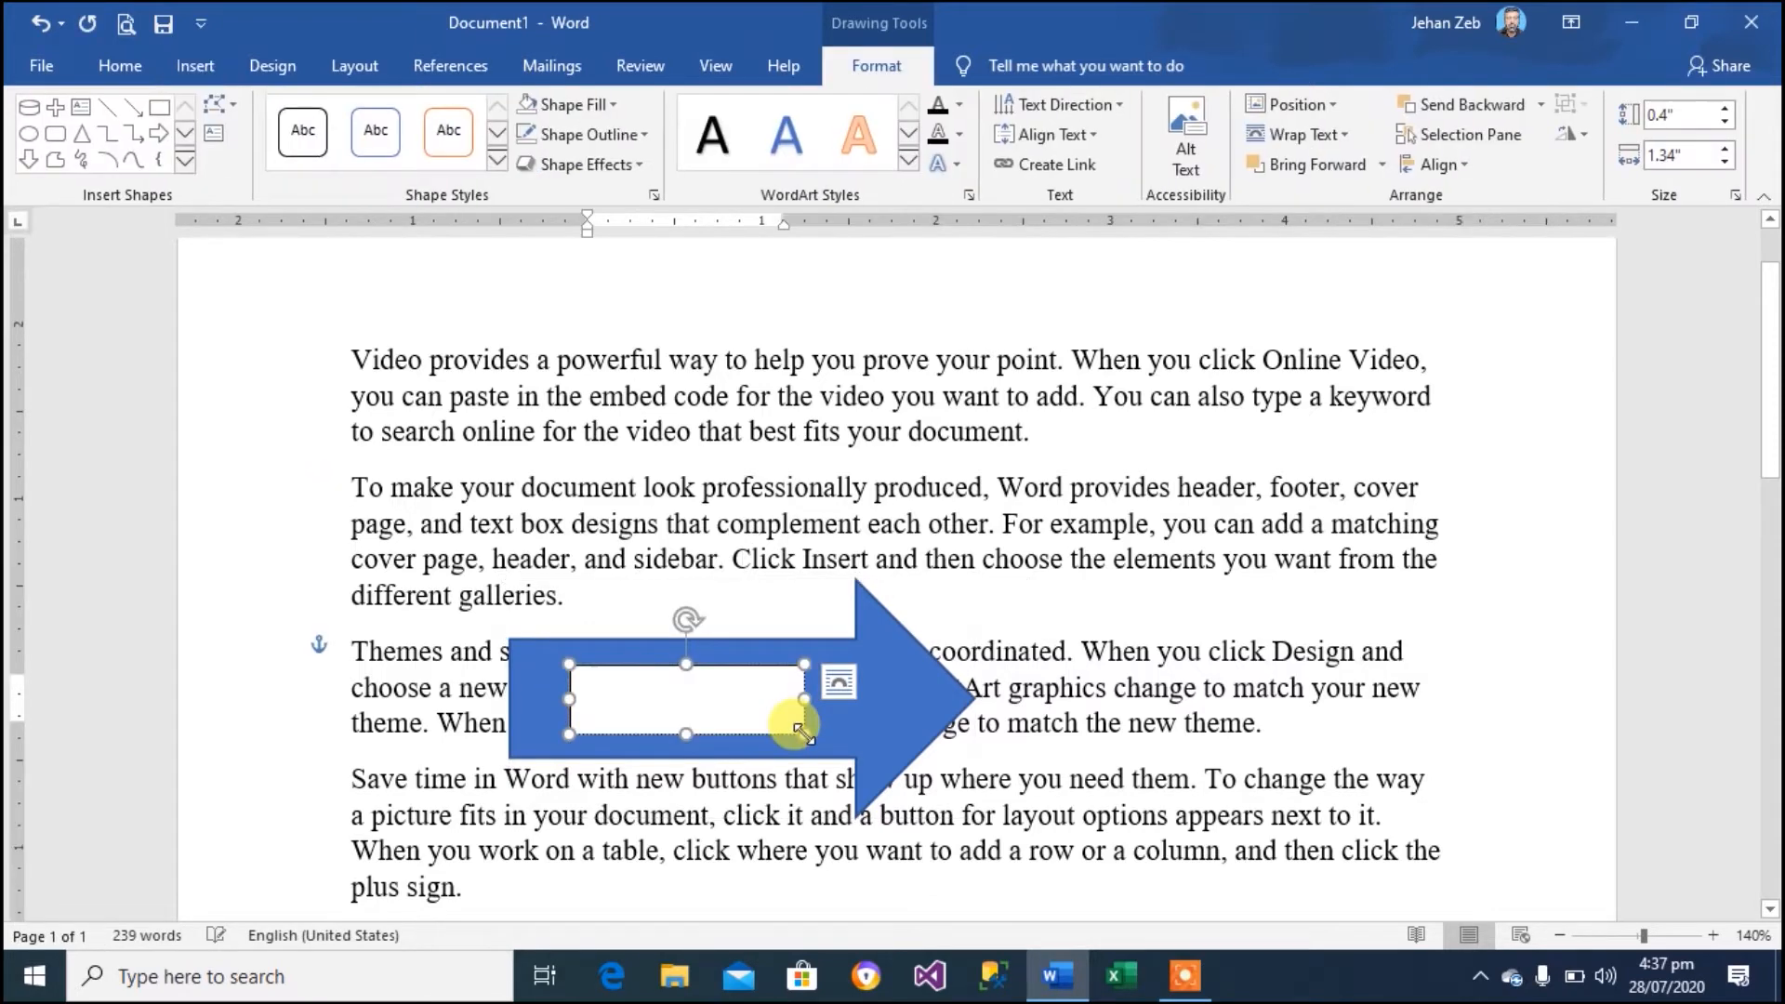
type("ZebAcademy")
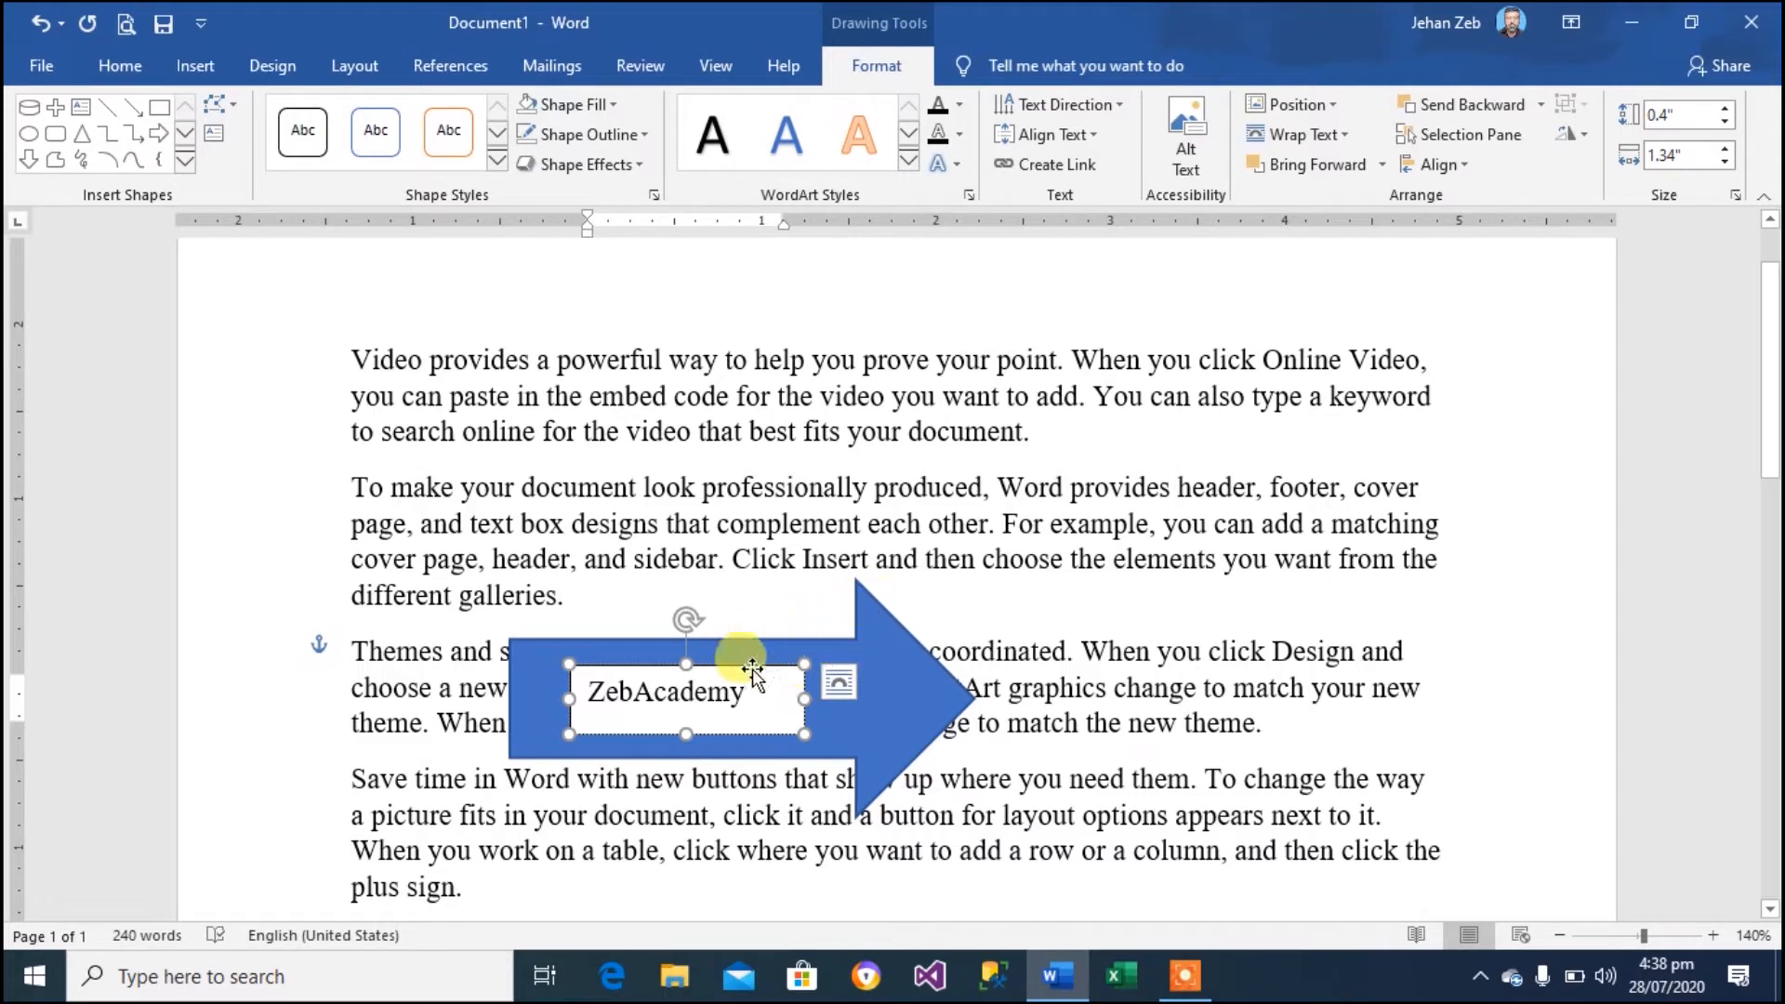
left_click(812, 492)
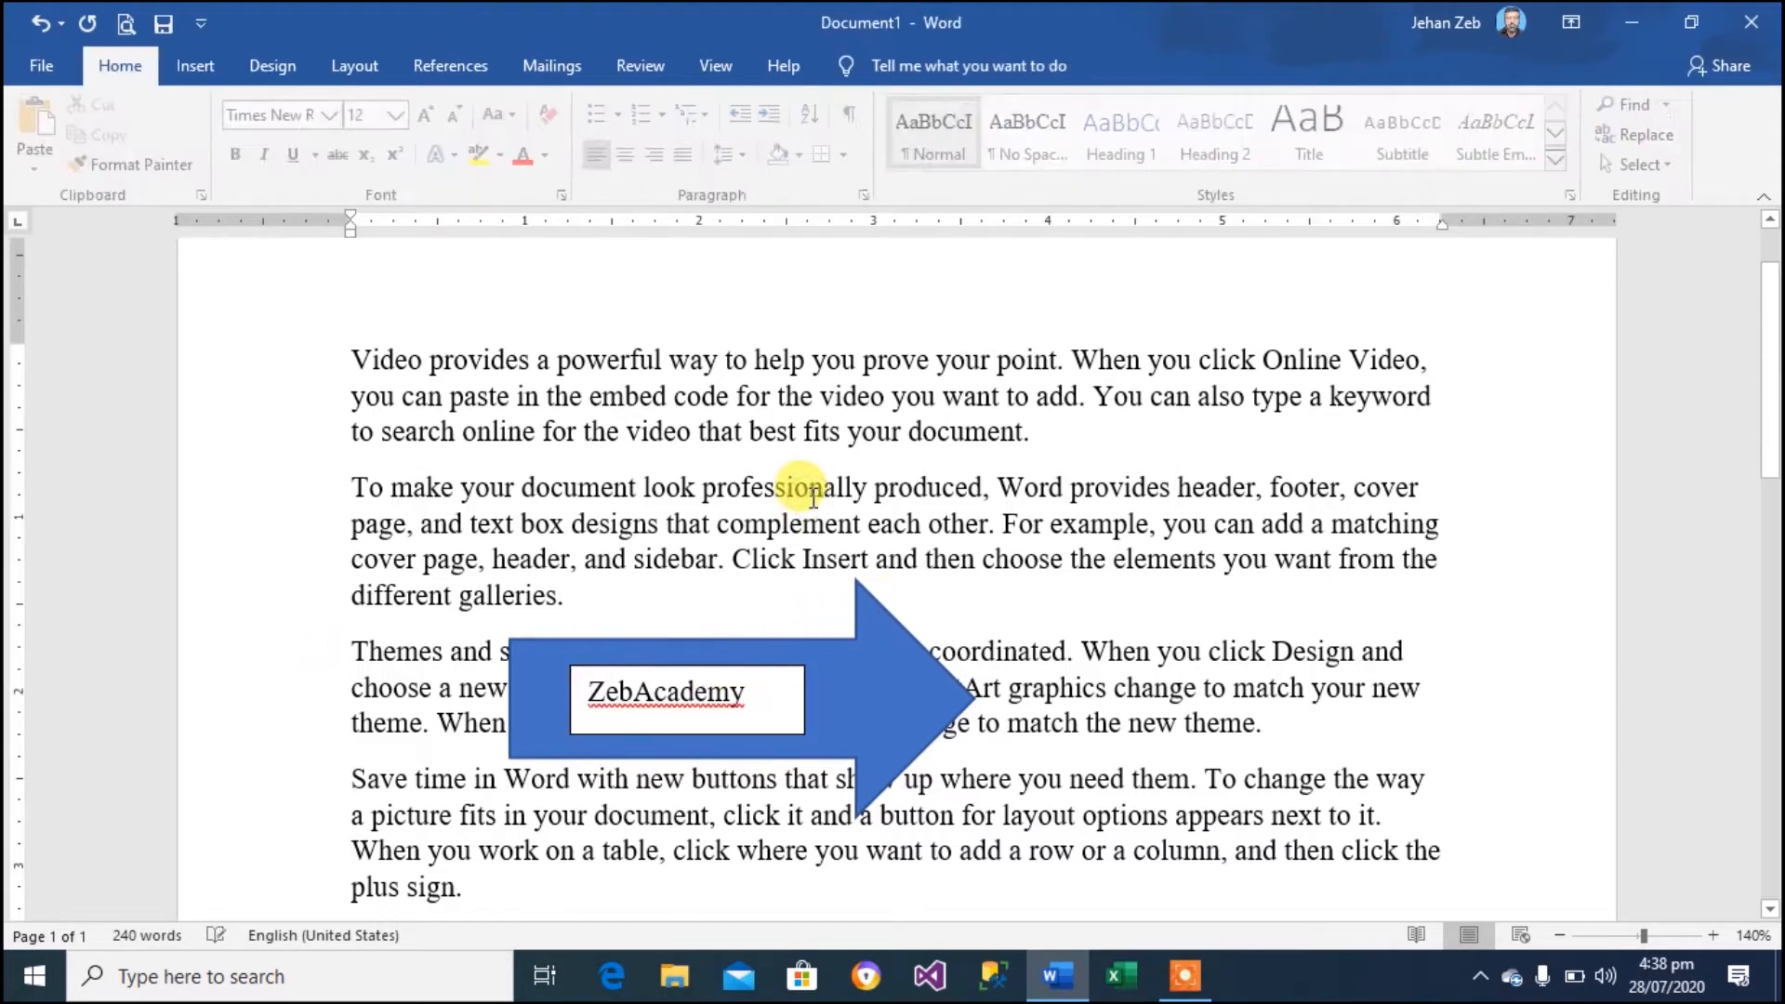
left_click(638, 692)
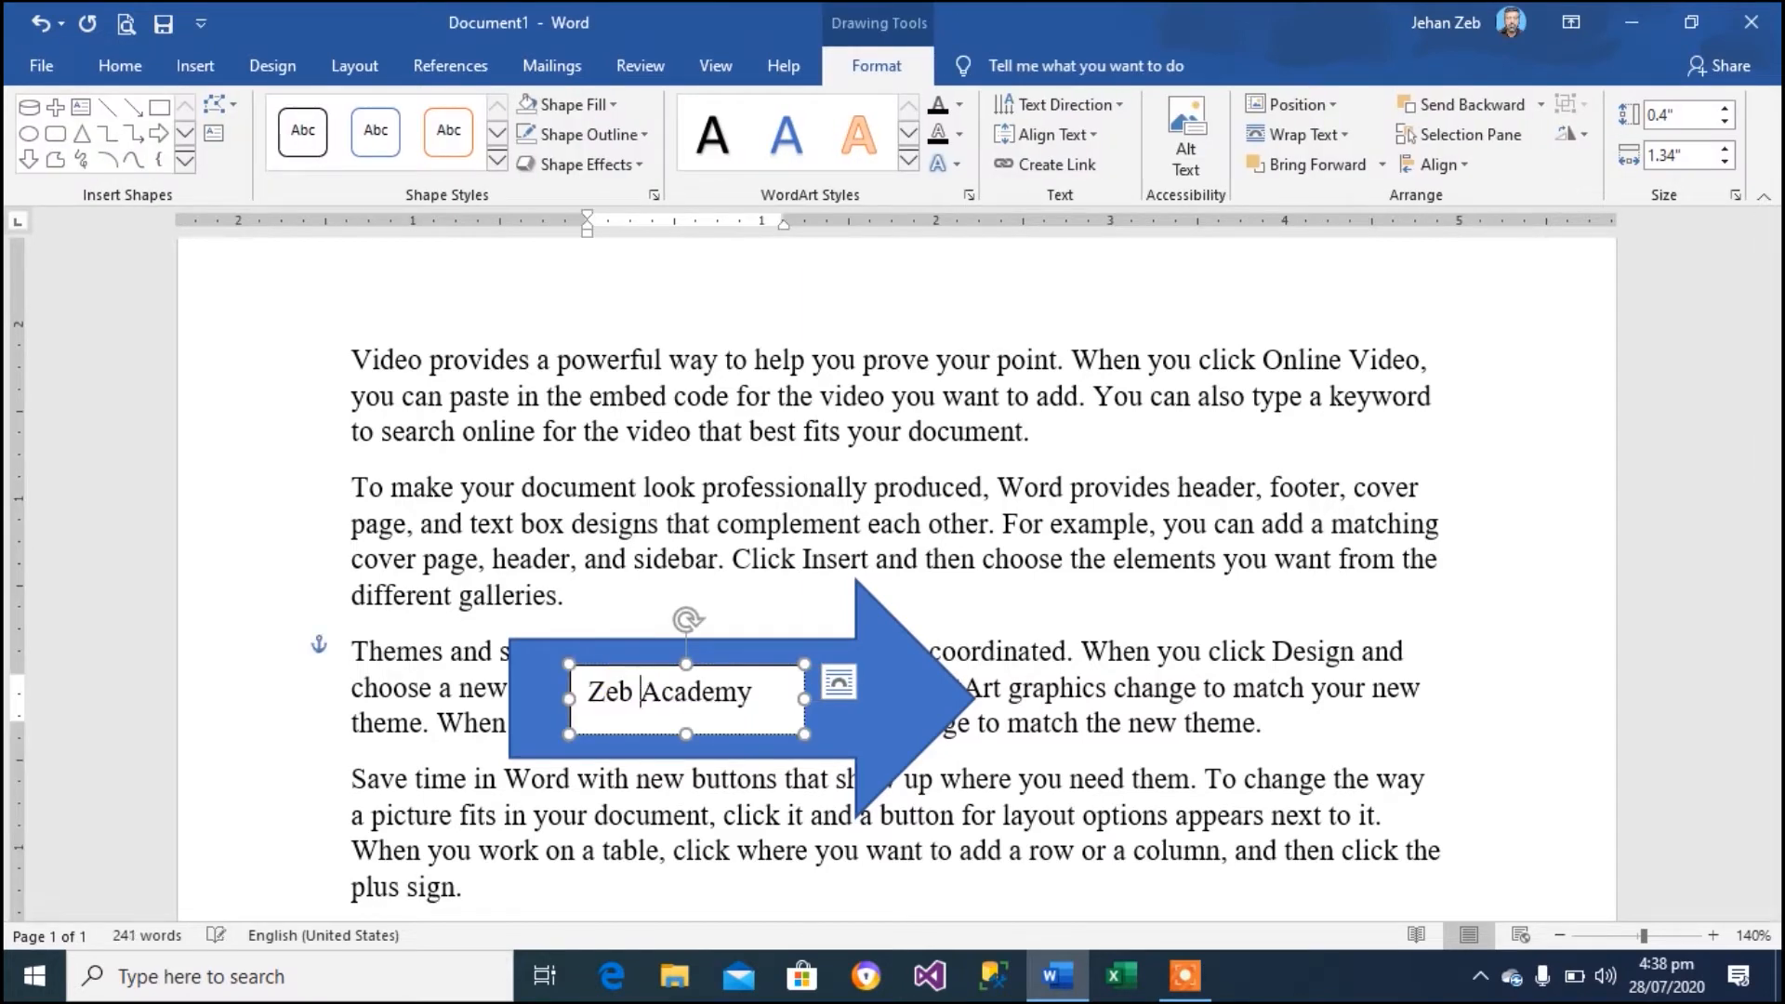
left_click(725, 509)
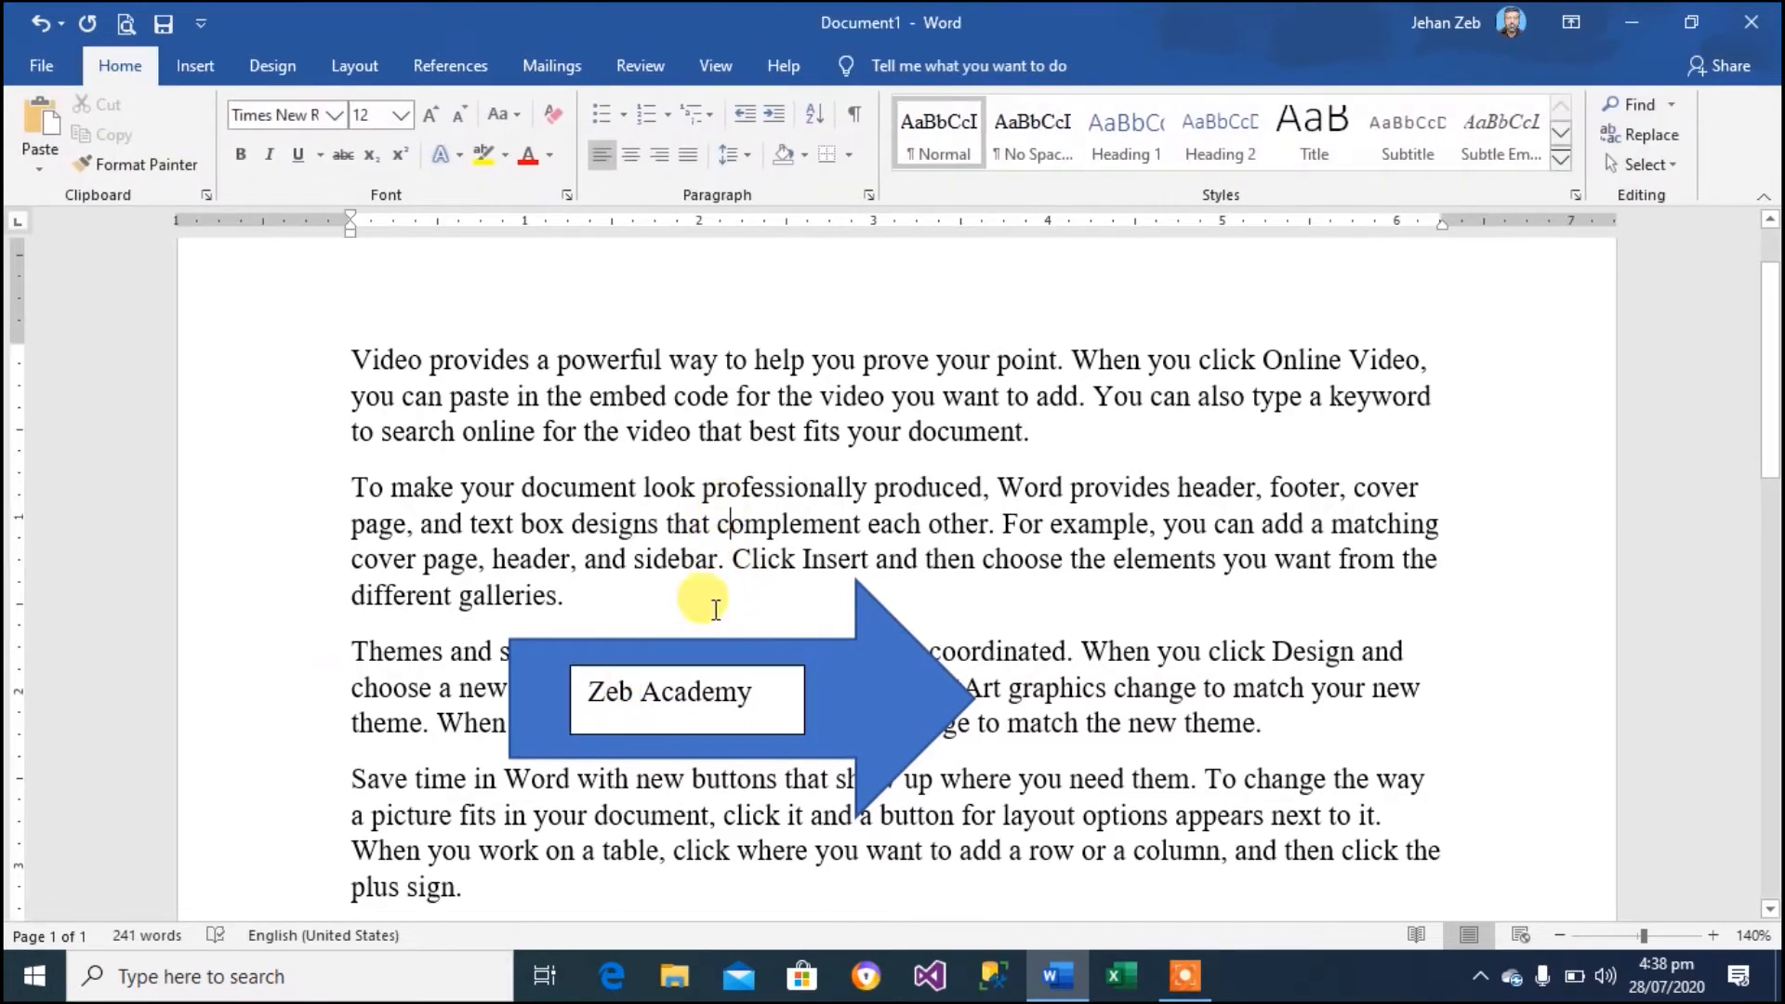
Nudge the text box slightly and apply the shape style Colored Fill - Blue, Accent 1 to match the arrow
left_click(690, 666)
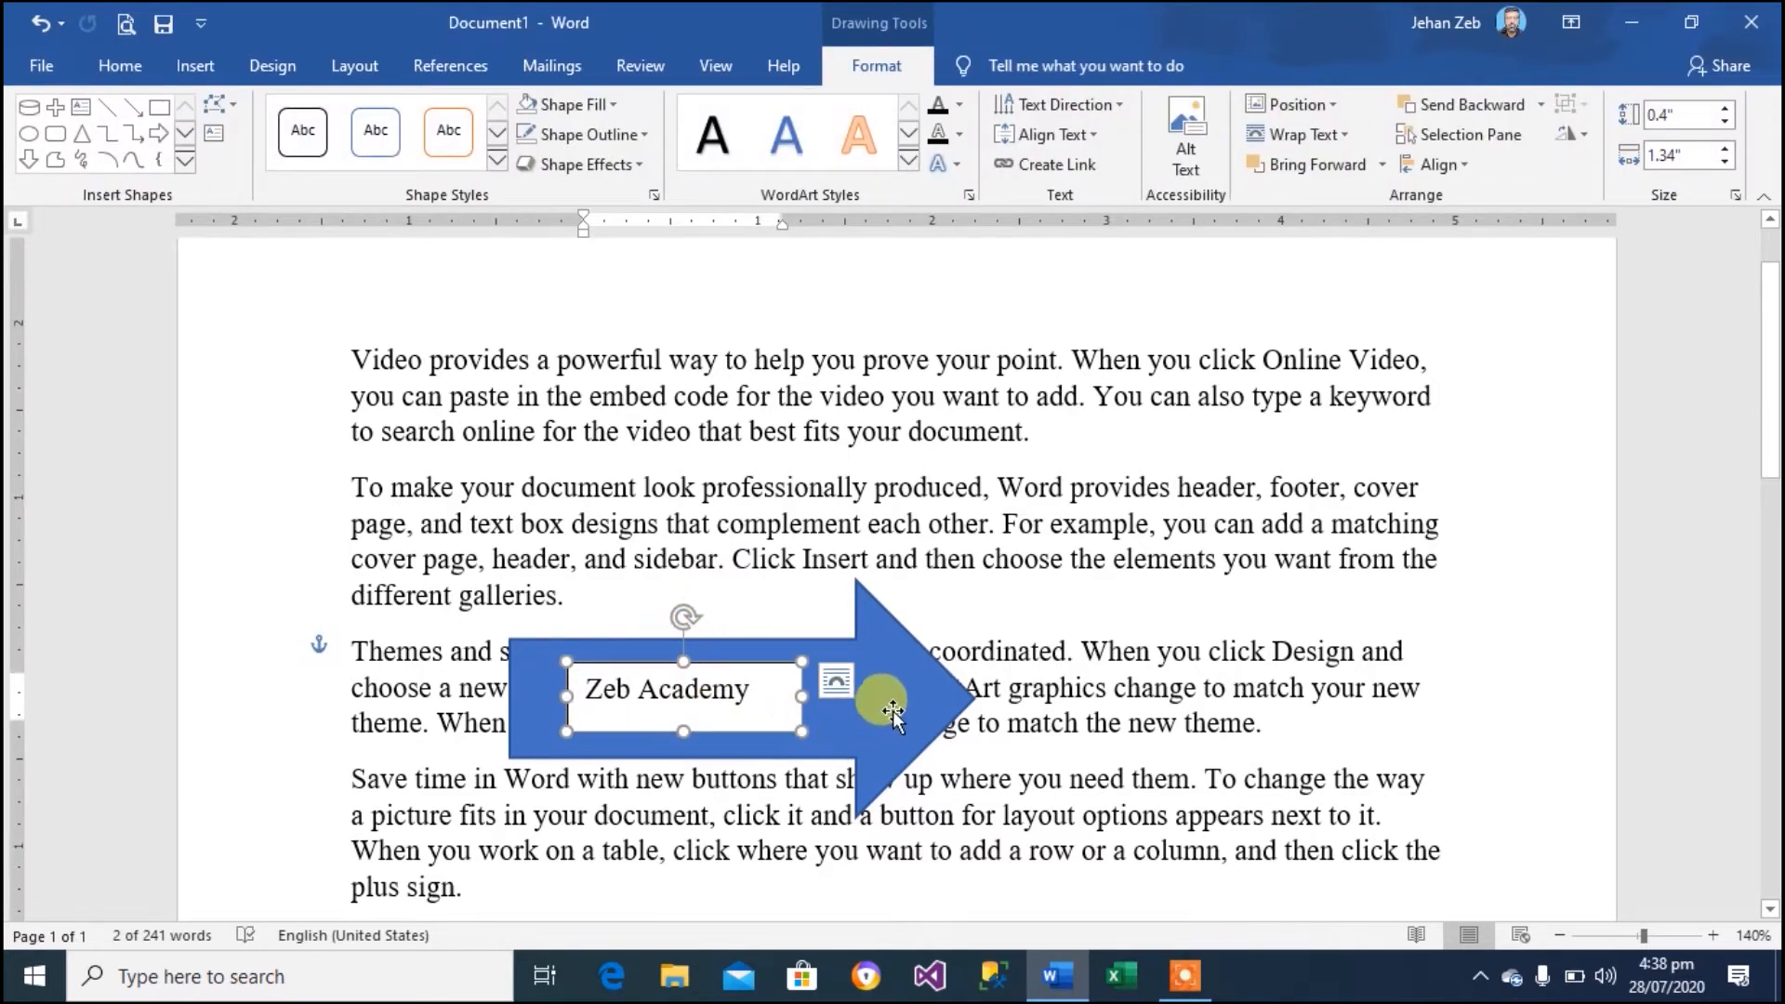
left_click(893, 711)
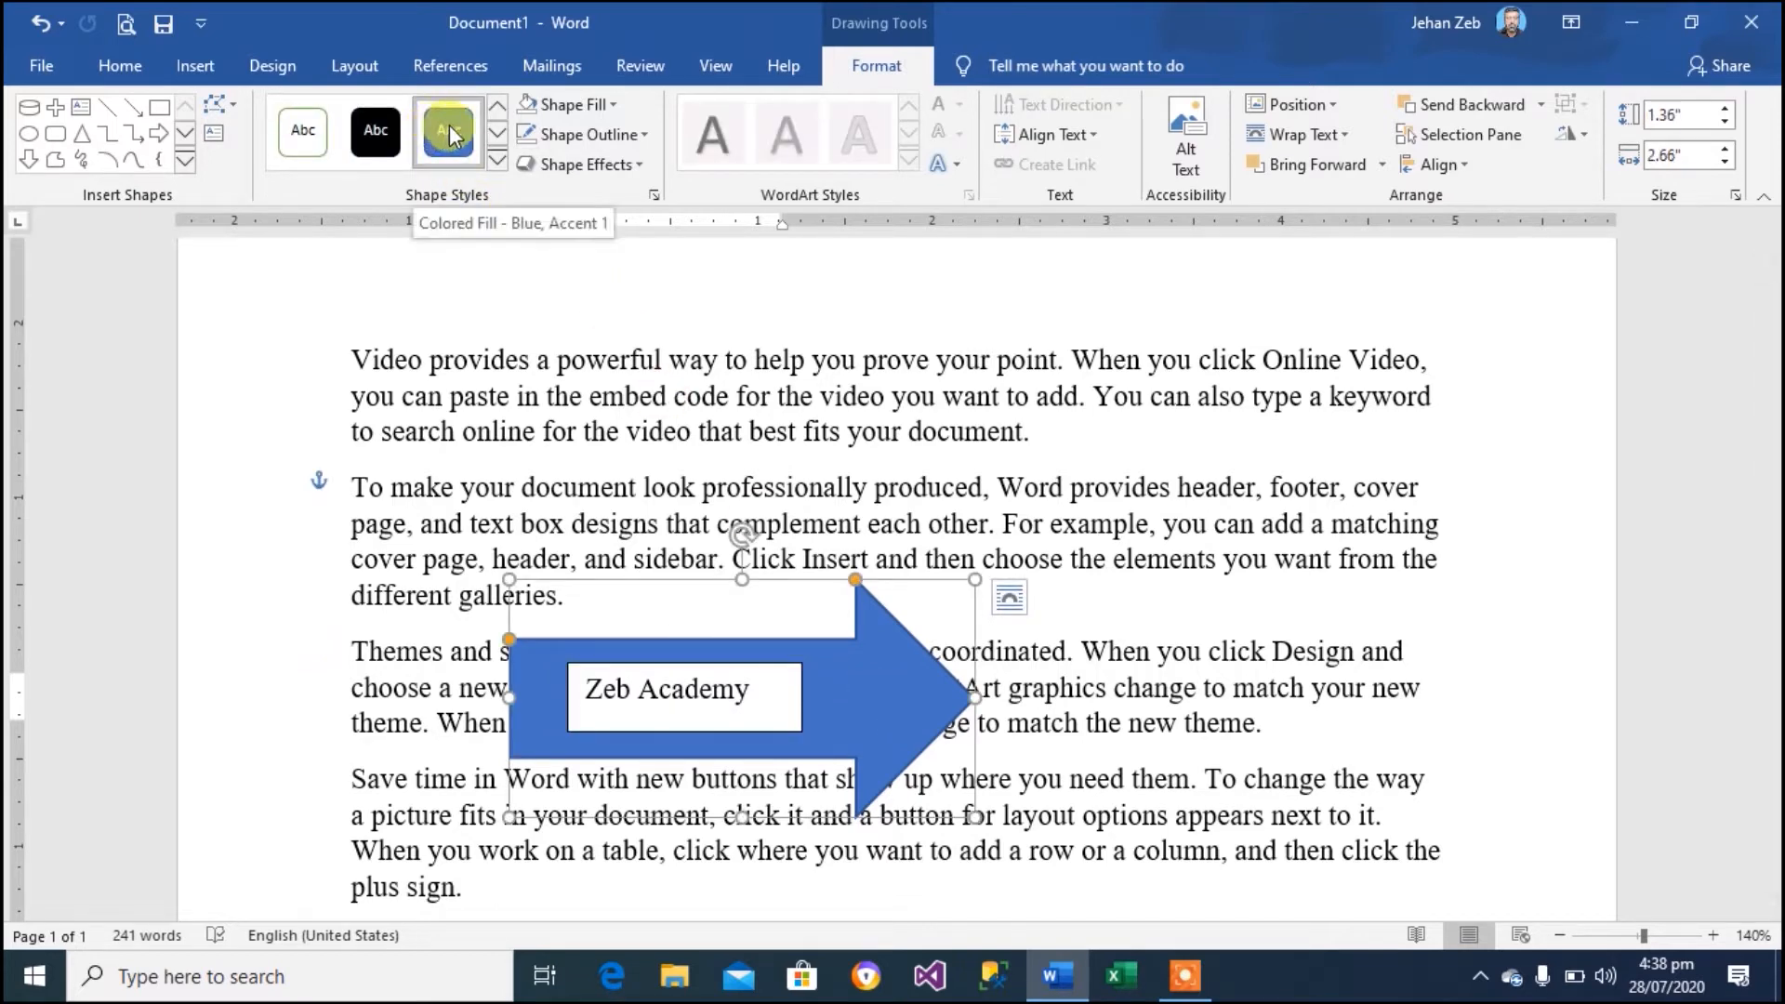
left_click(791, 732)
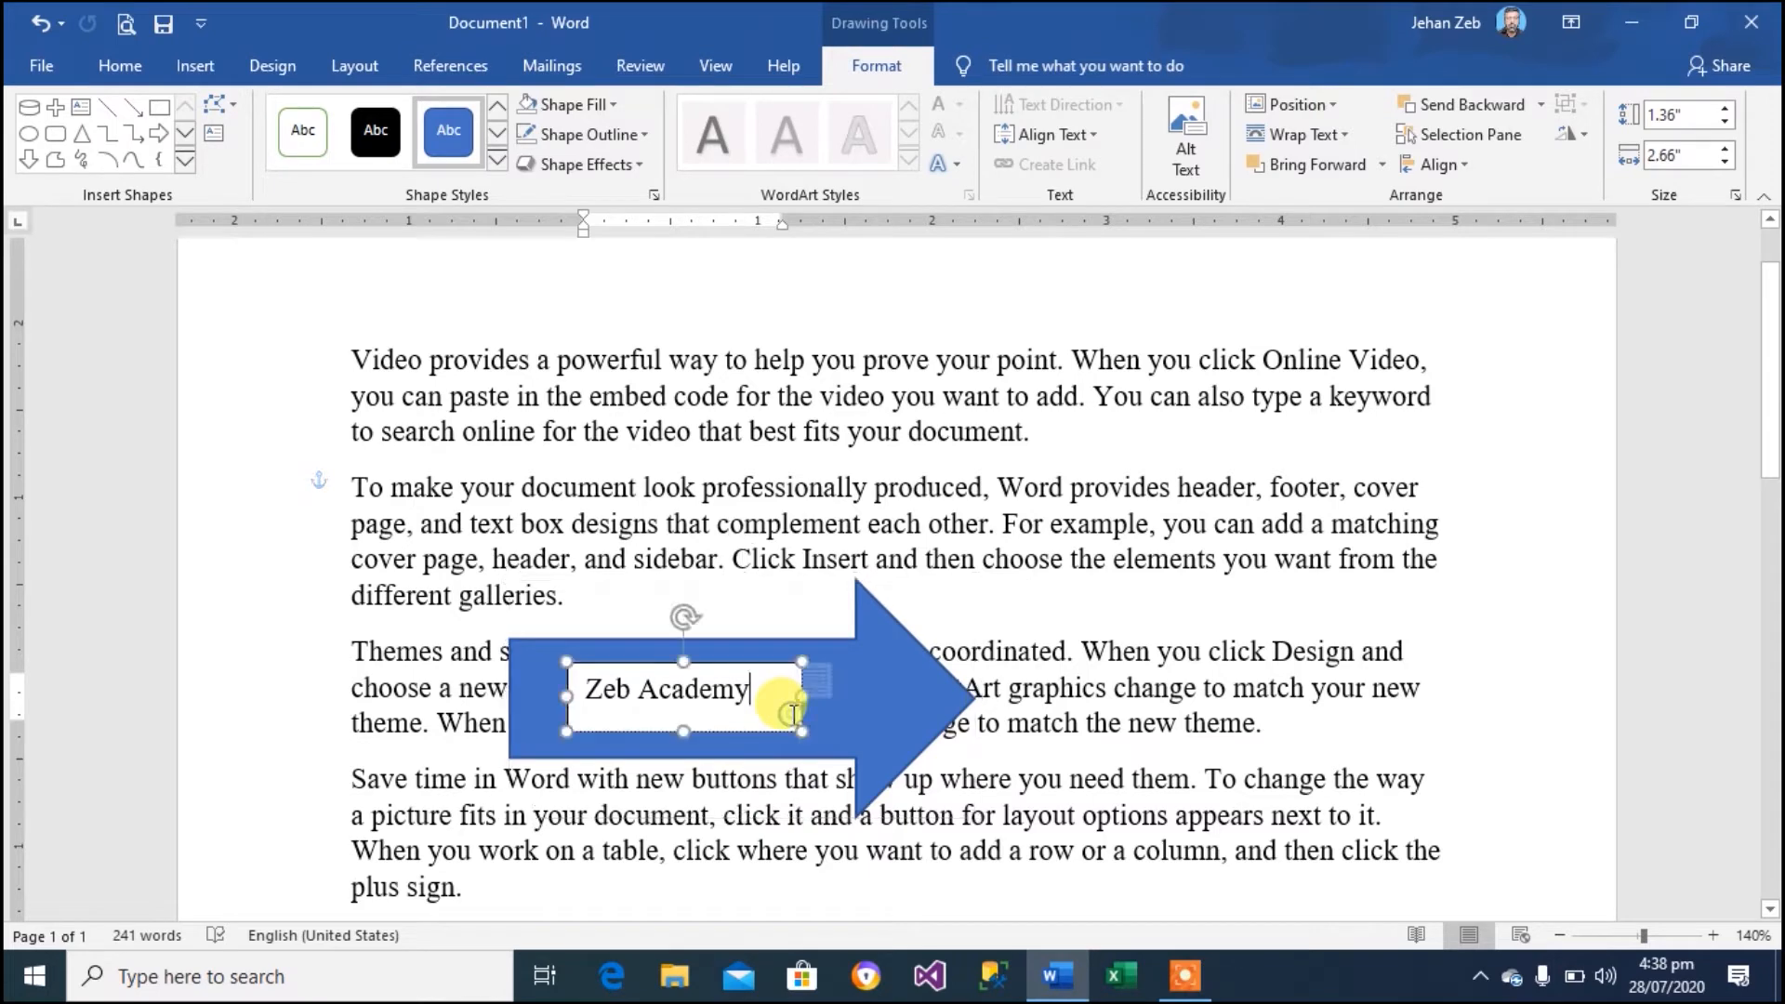
left_click(448, 130)
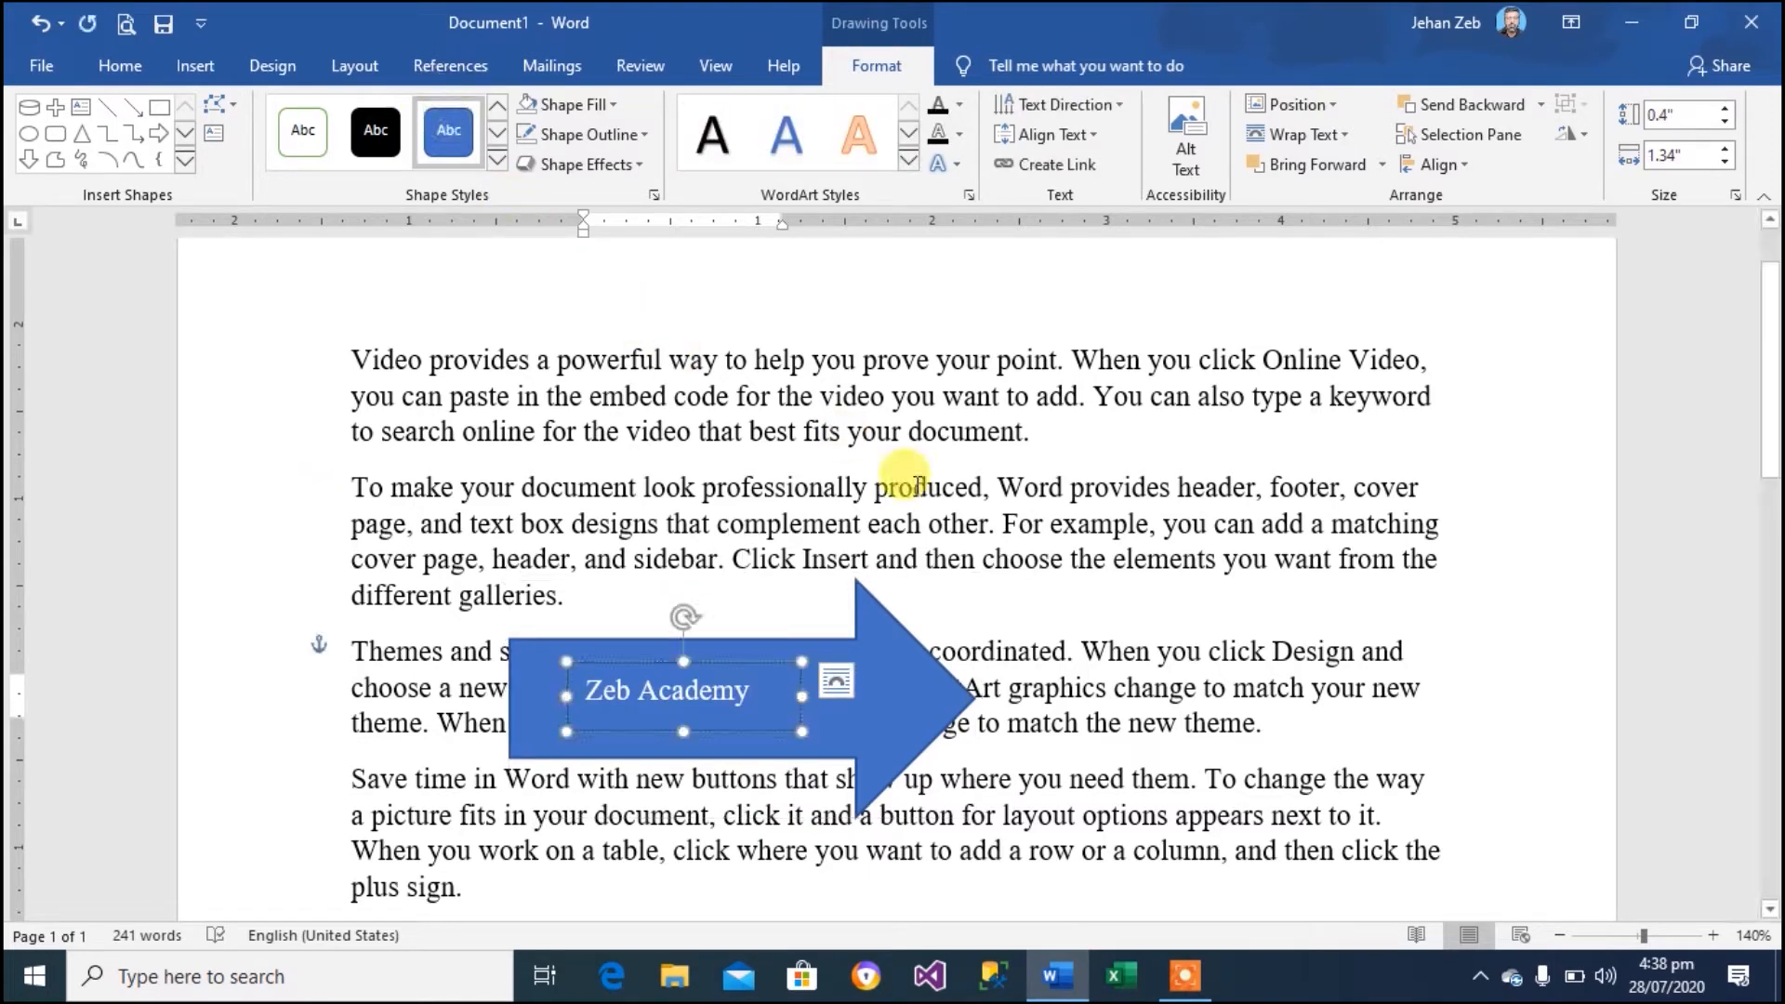
Remove the outline of the "Zeb Academy" text box inside the block arrow
left_click(992, 576)
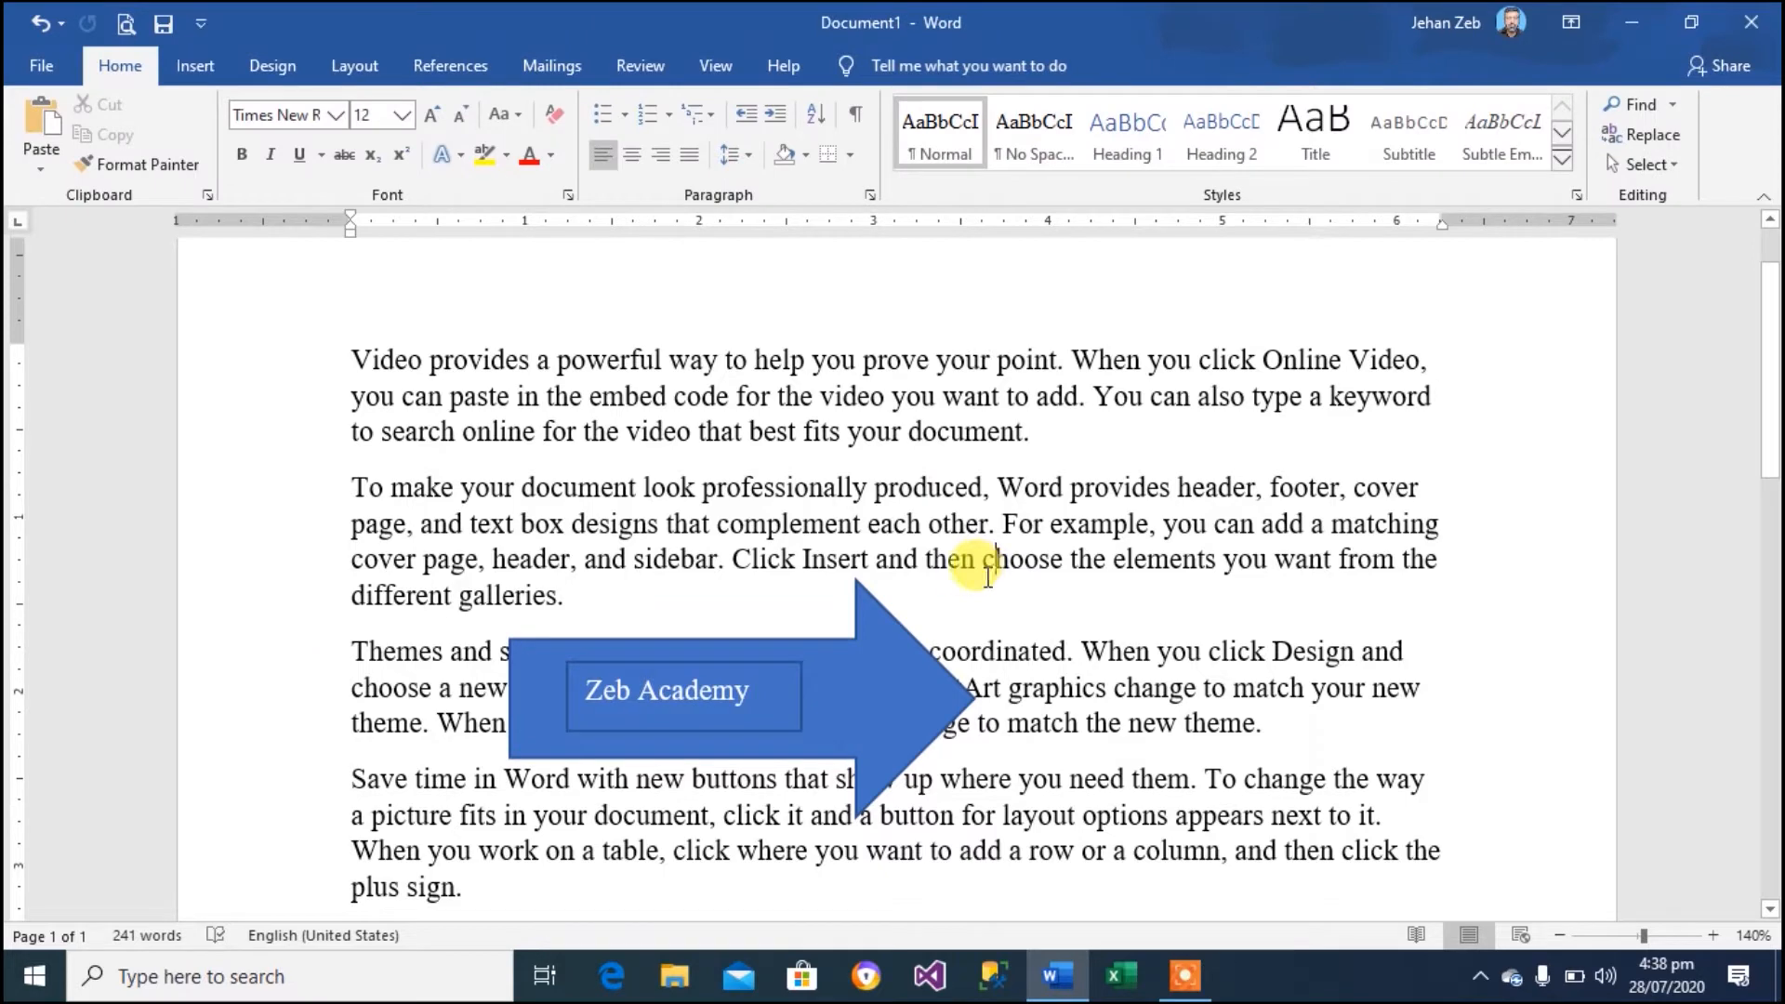
left_click(721, 658)
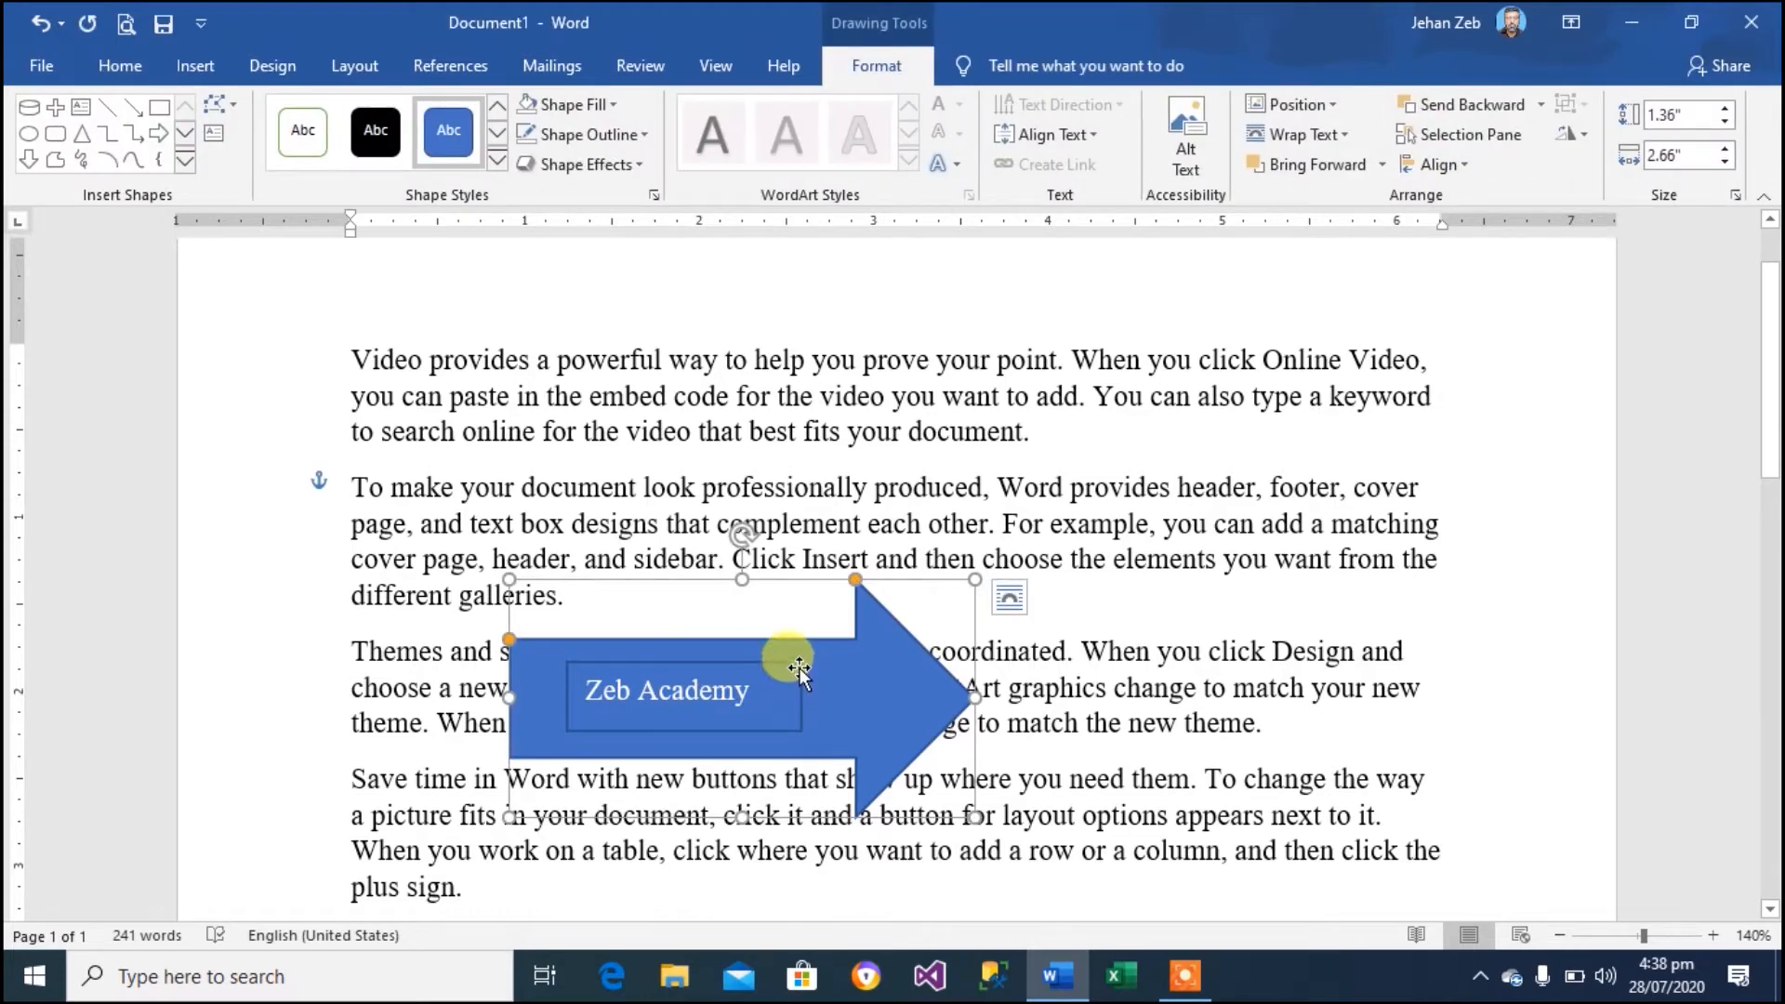
left_click(800, 665)
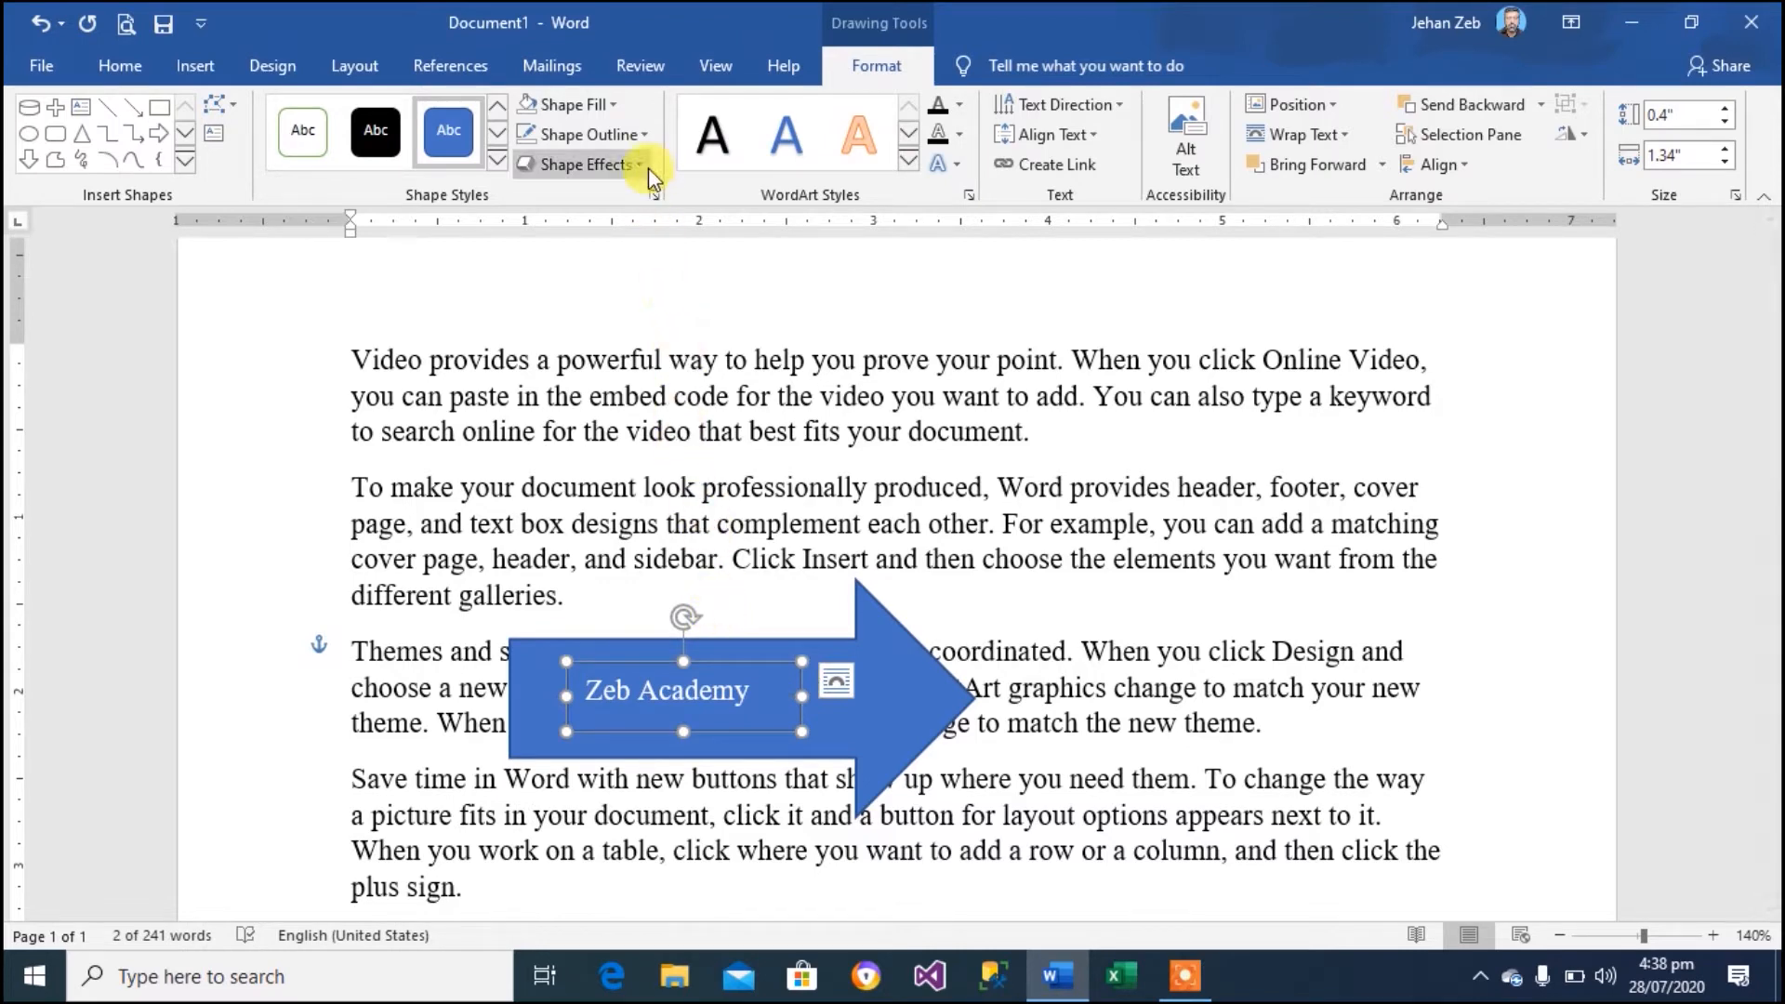
left_click(641, 136)
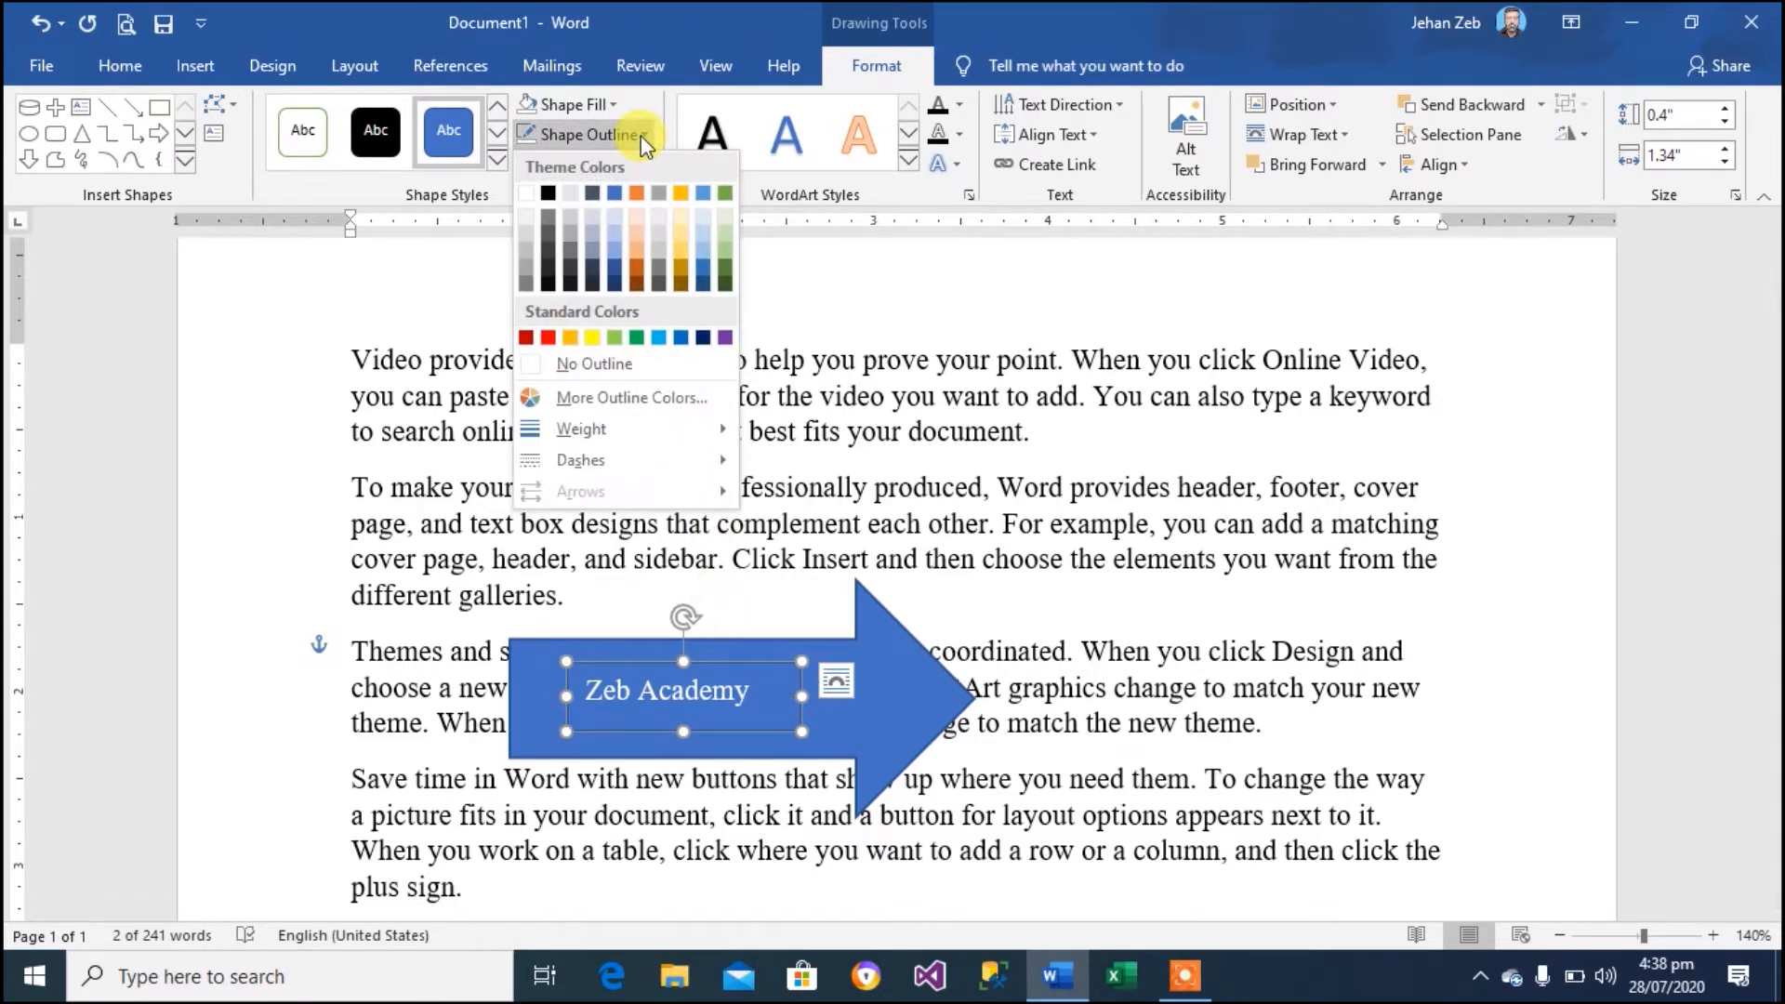
left_click(595, 365)
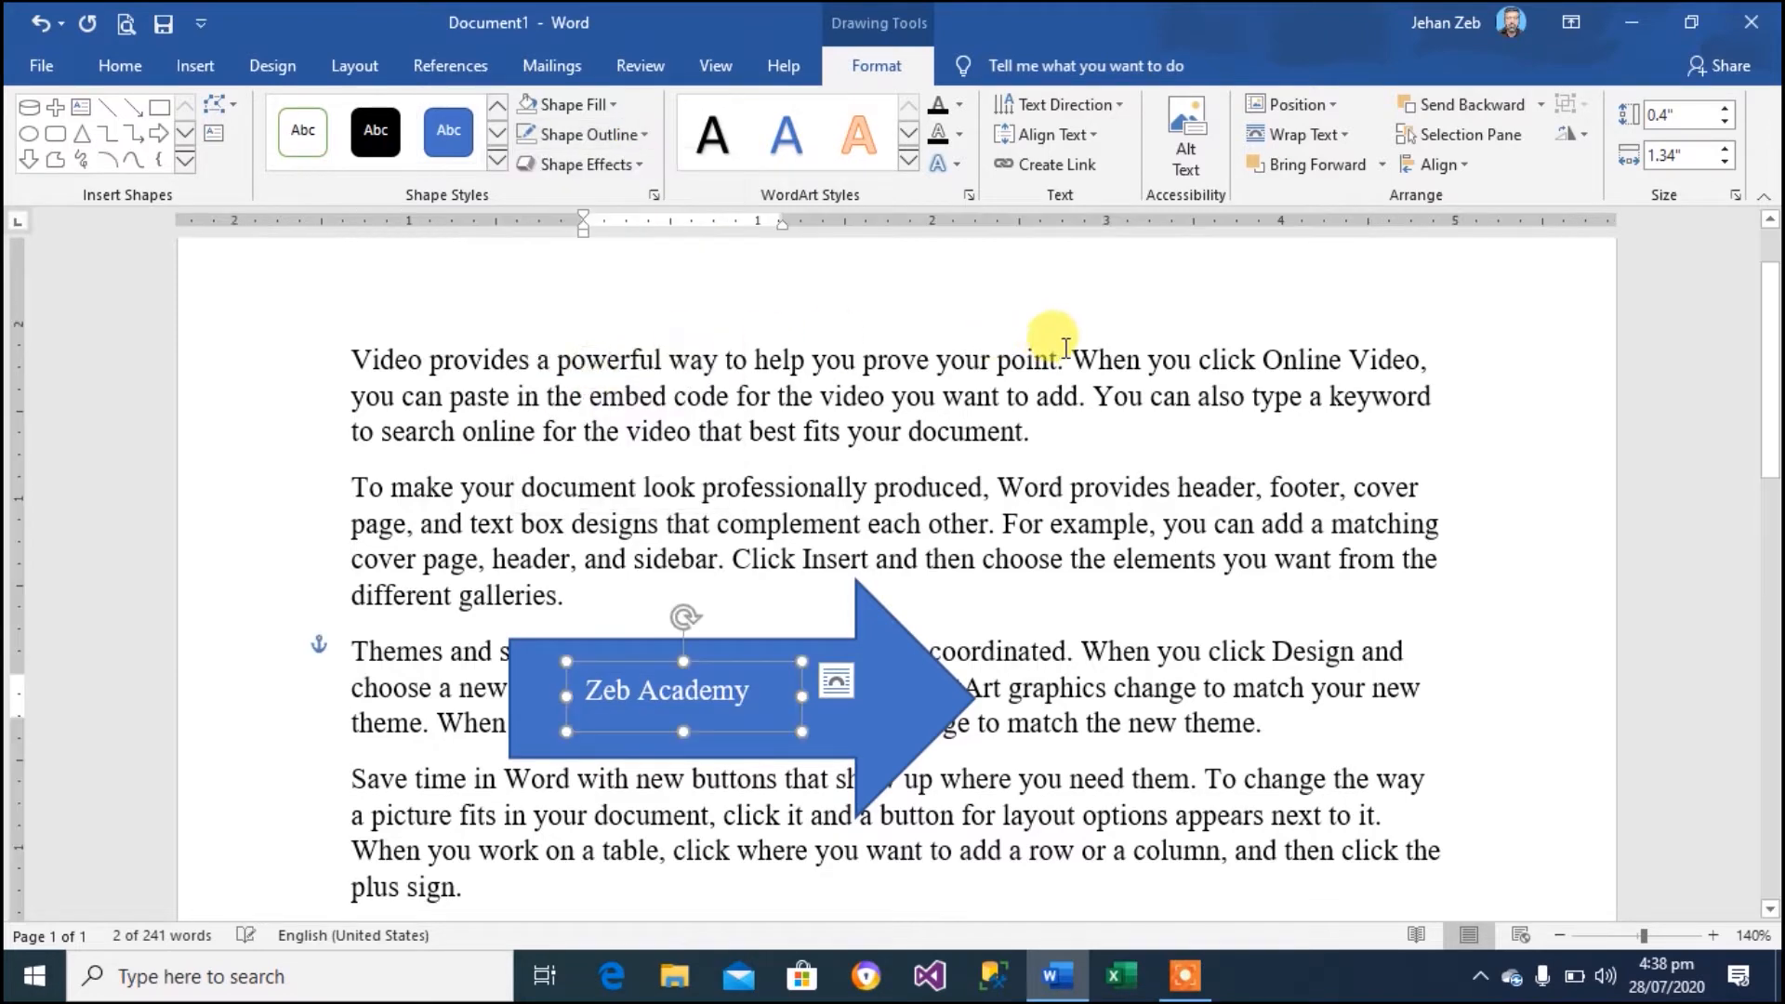
left_click(1135, 361)
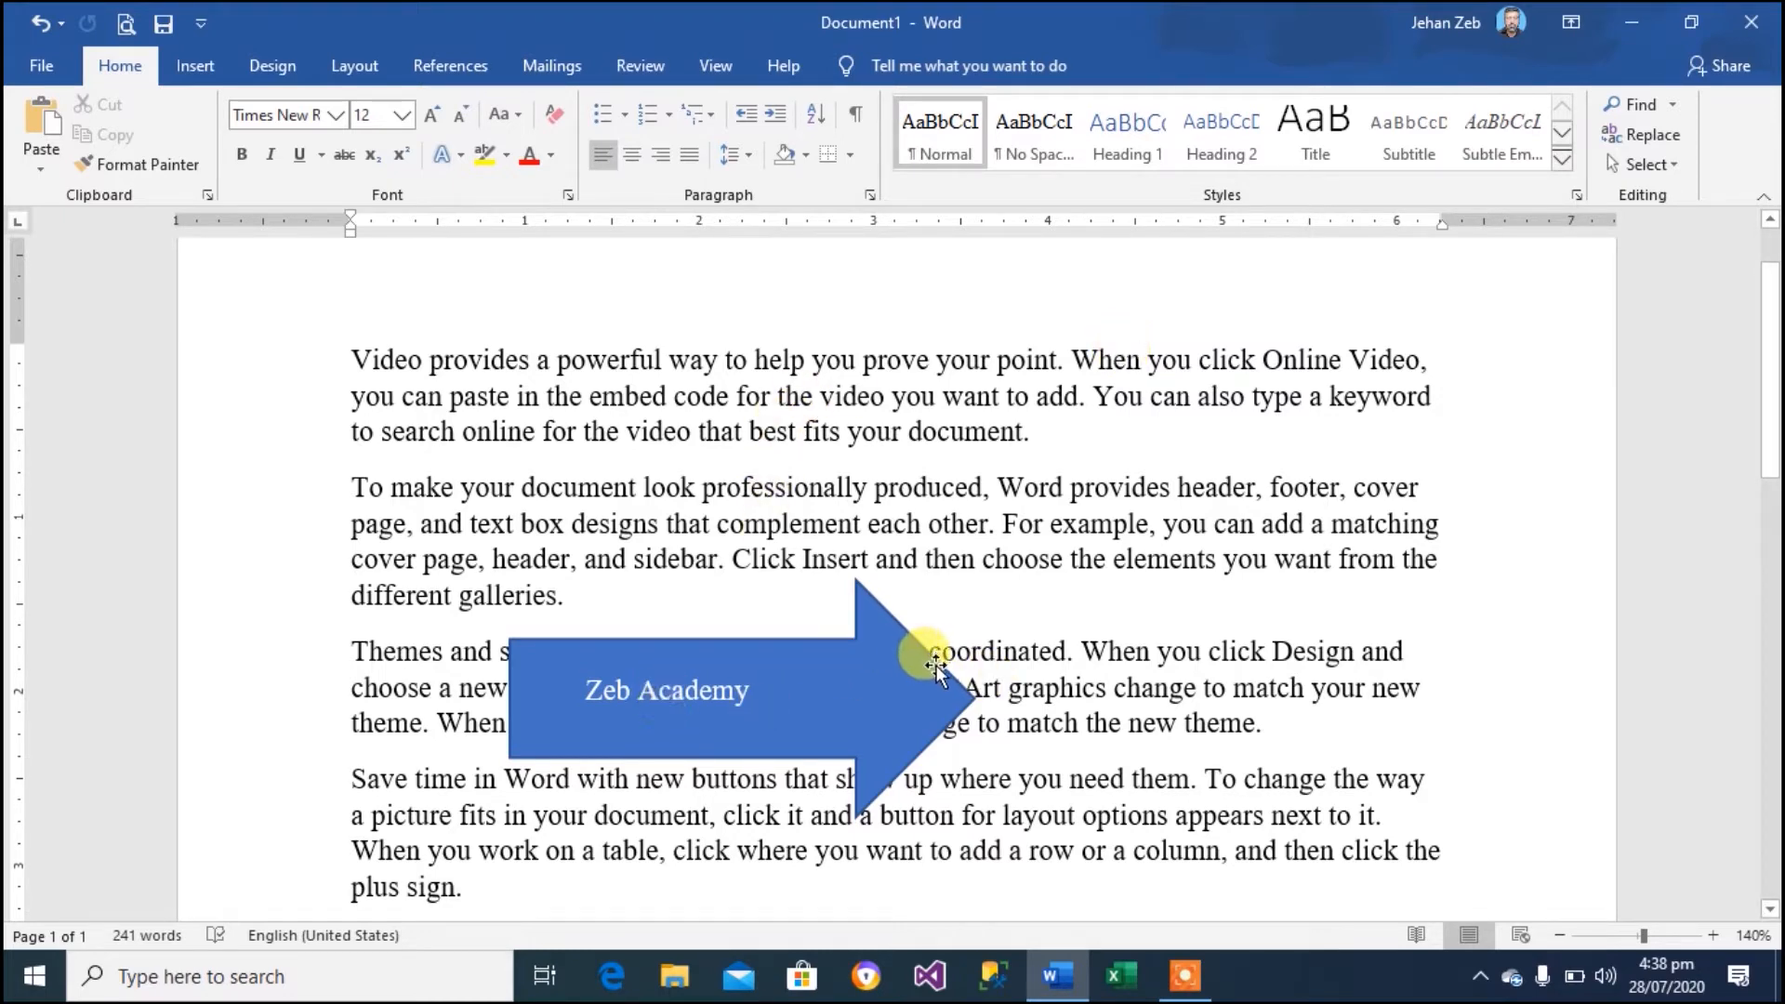
Nudge the block arrow slightly up and to the left behind the "Zeb Academy" text box
mouse_move(922, 673)
left_mouse_down()
mouse_move(929, 549)
mouse_move(924, 569)
mouse_move(952, 569)
mouse_move(998, 449)
mouse_move(1050, 444)
mouse_move(945, 518)
mouse_move(911, 660)
left_mouse_up()
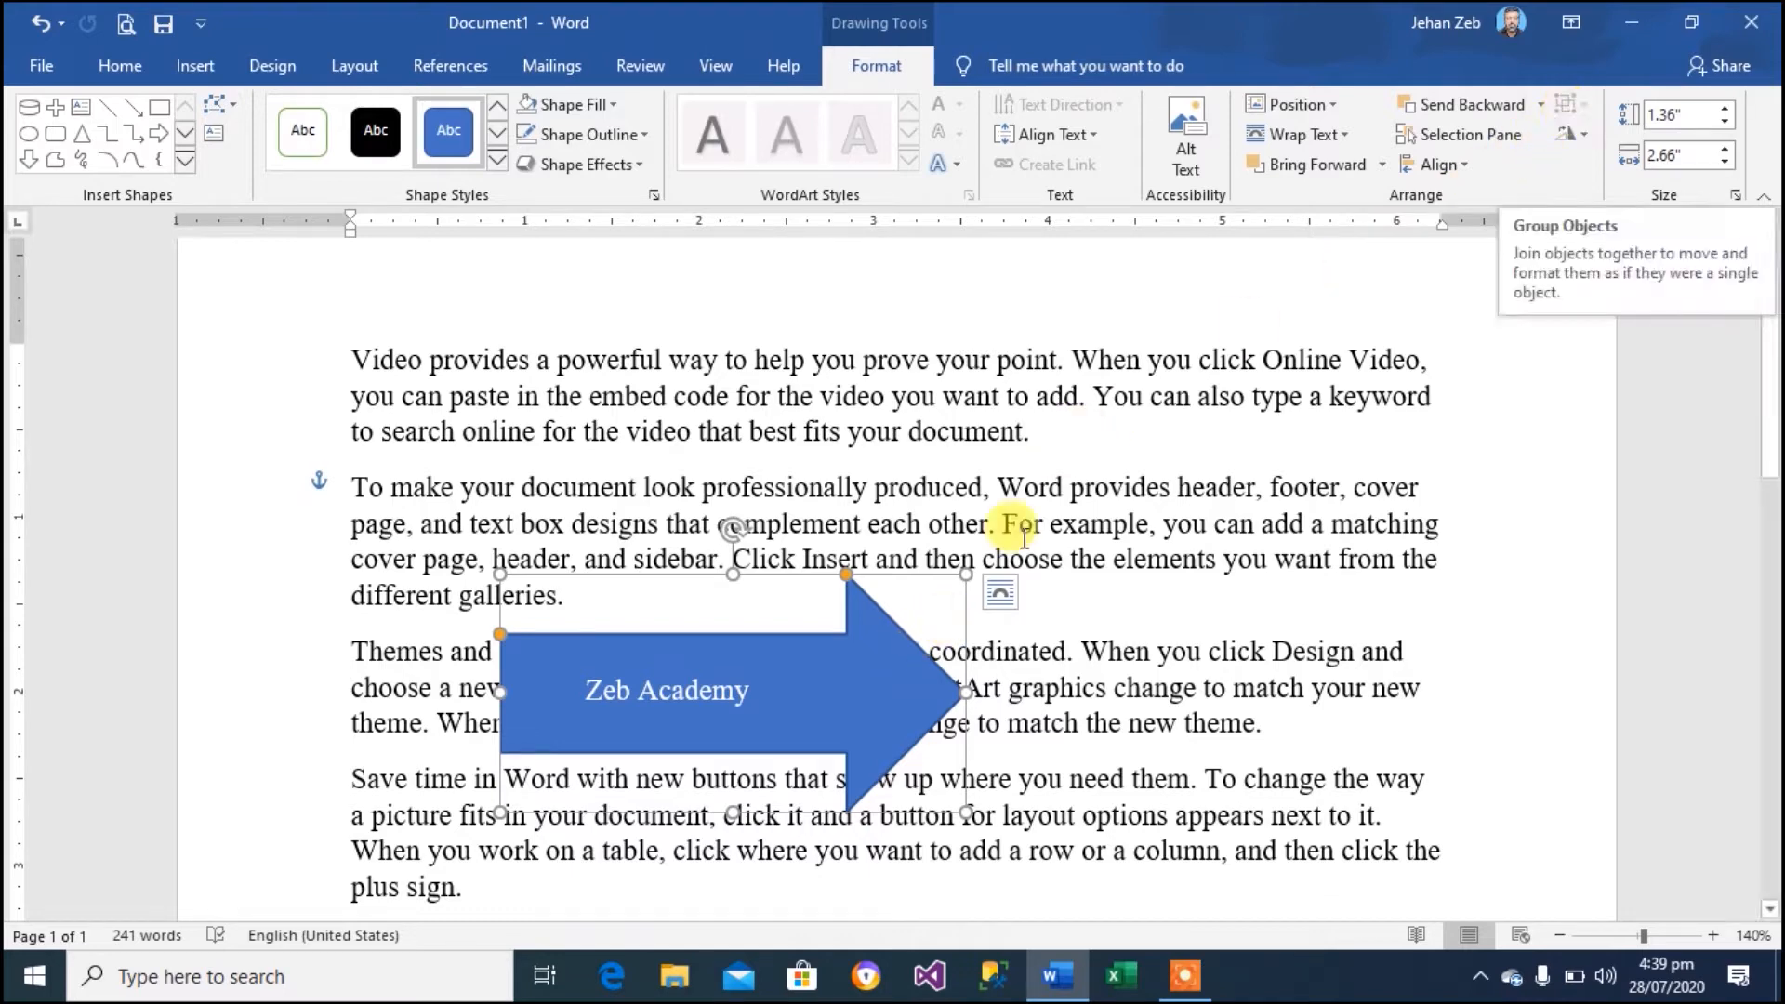
right_click(830, 670)
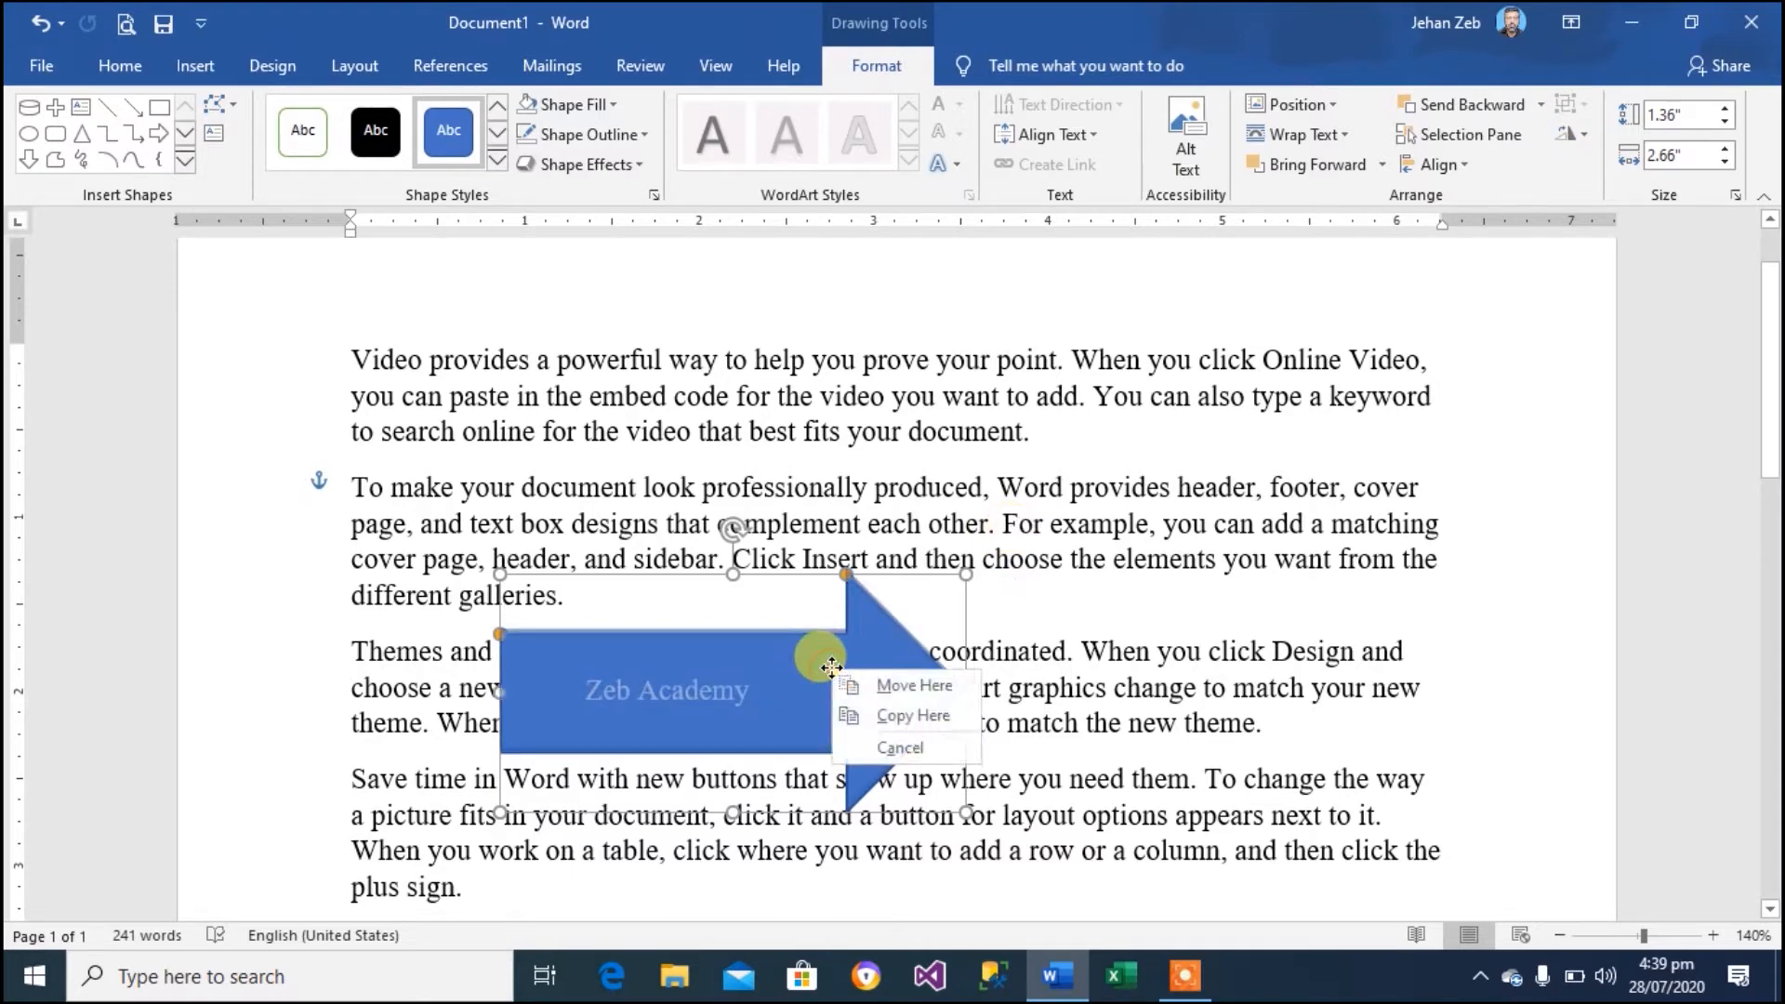
right_click(749, 666)
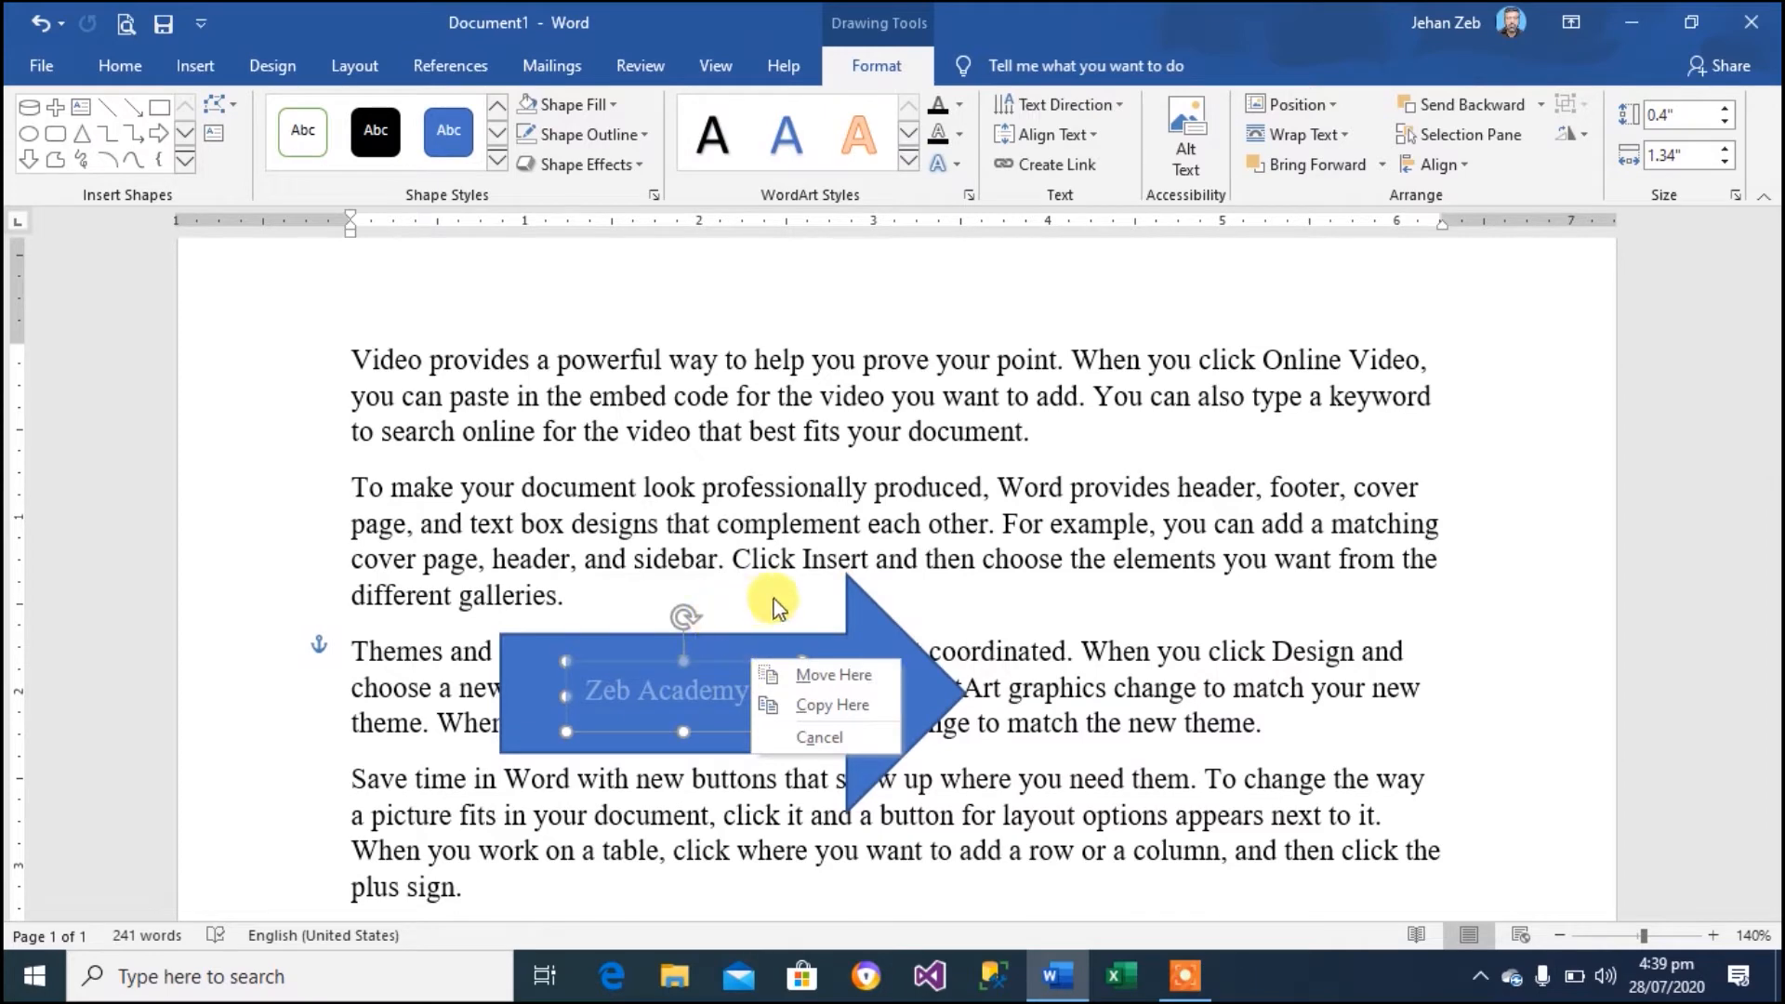
Group the block arrow and the "Zeb Academy" text box into a single object
left_click(866, 599)
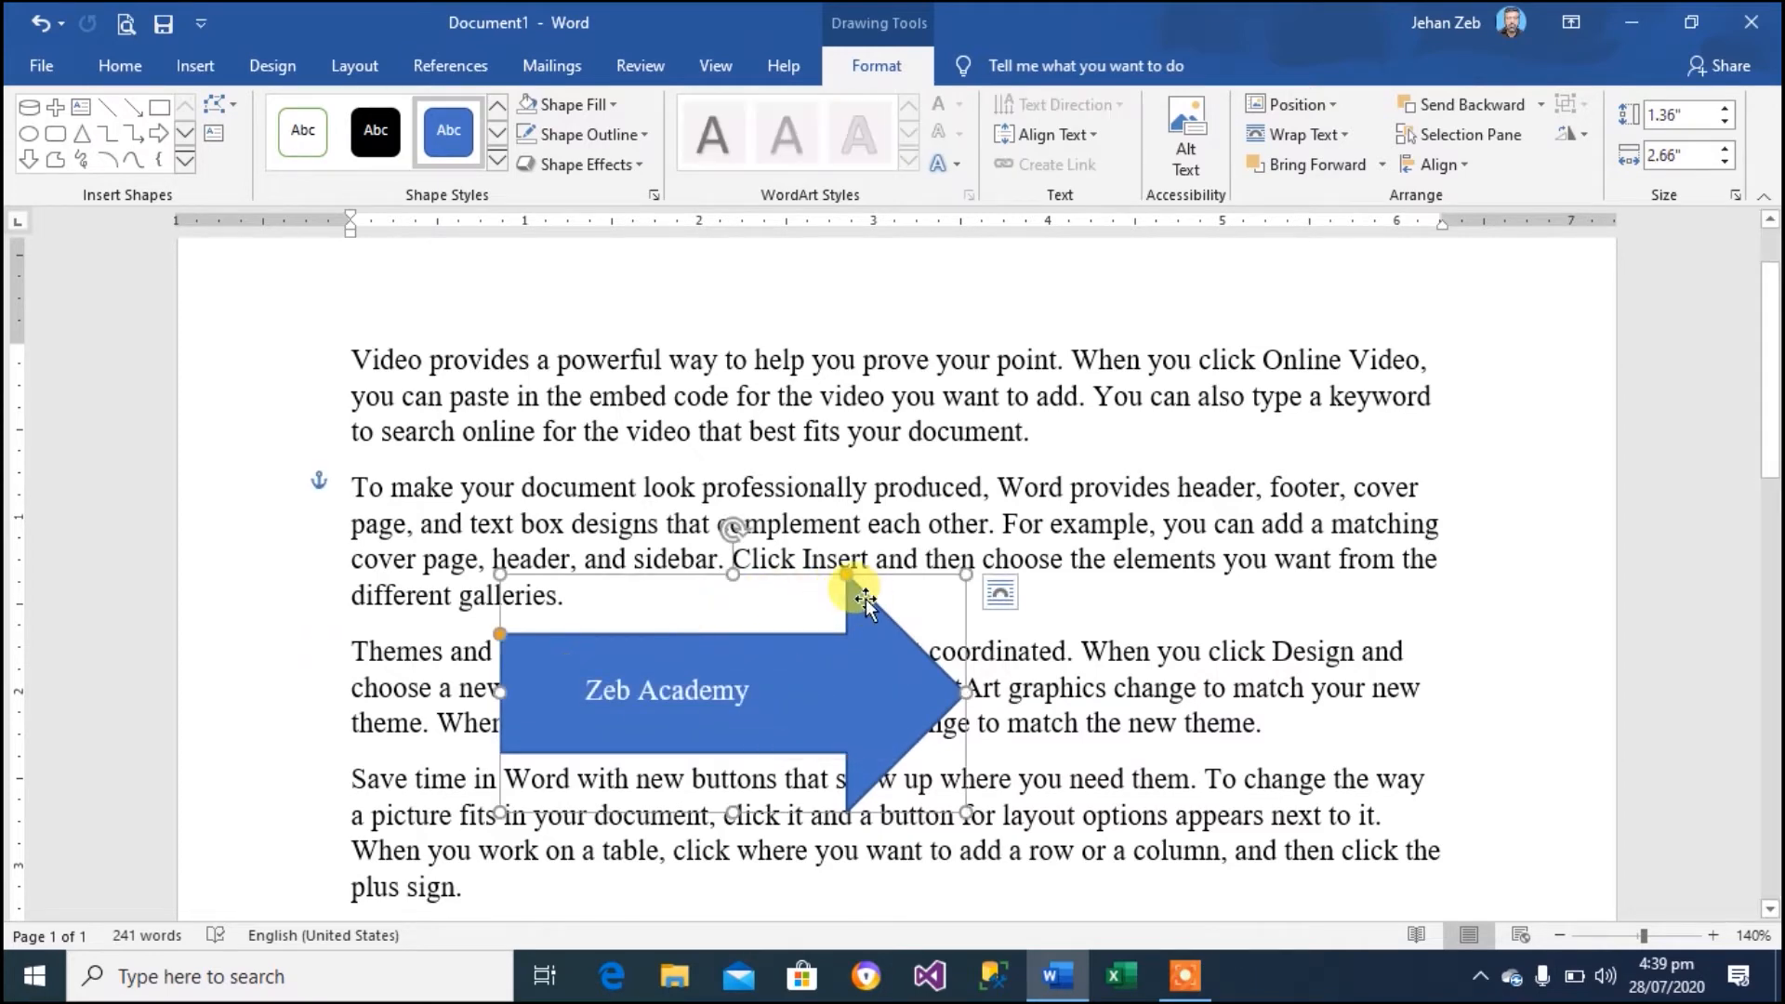
left_click(699, 681)
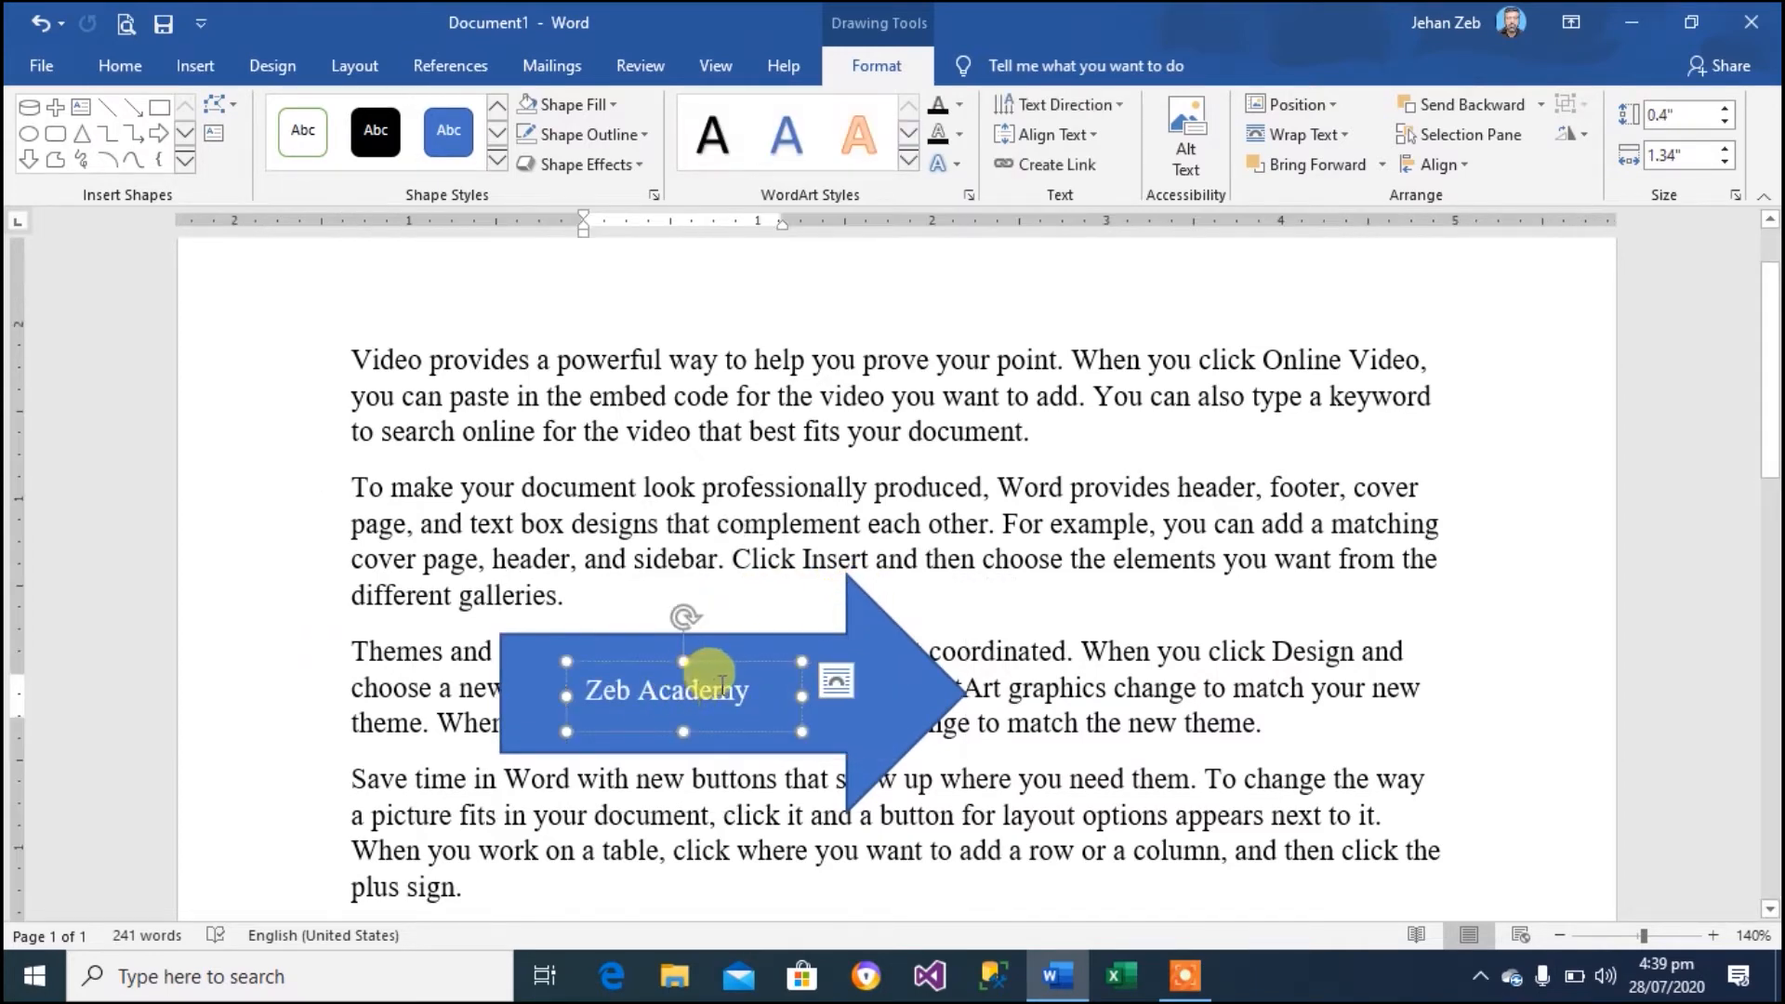
left_click(885, 616, "shift")
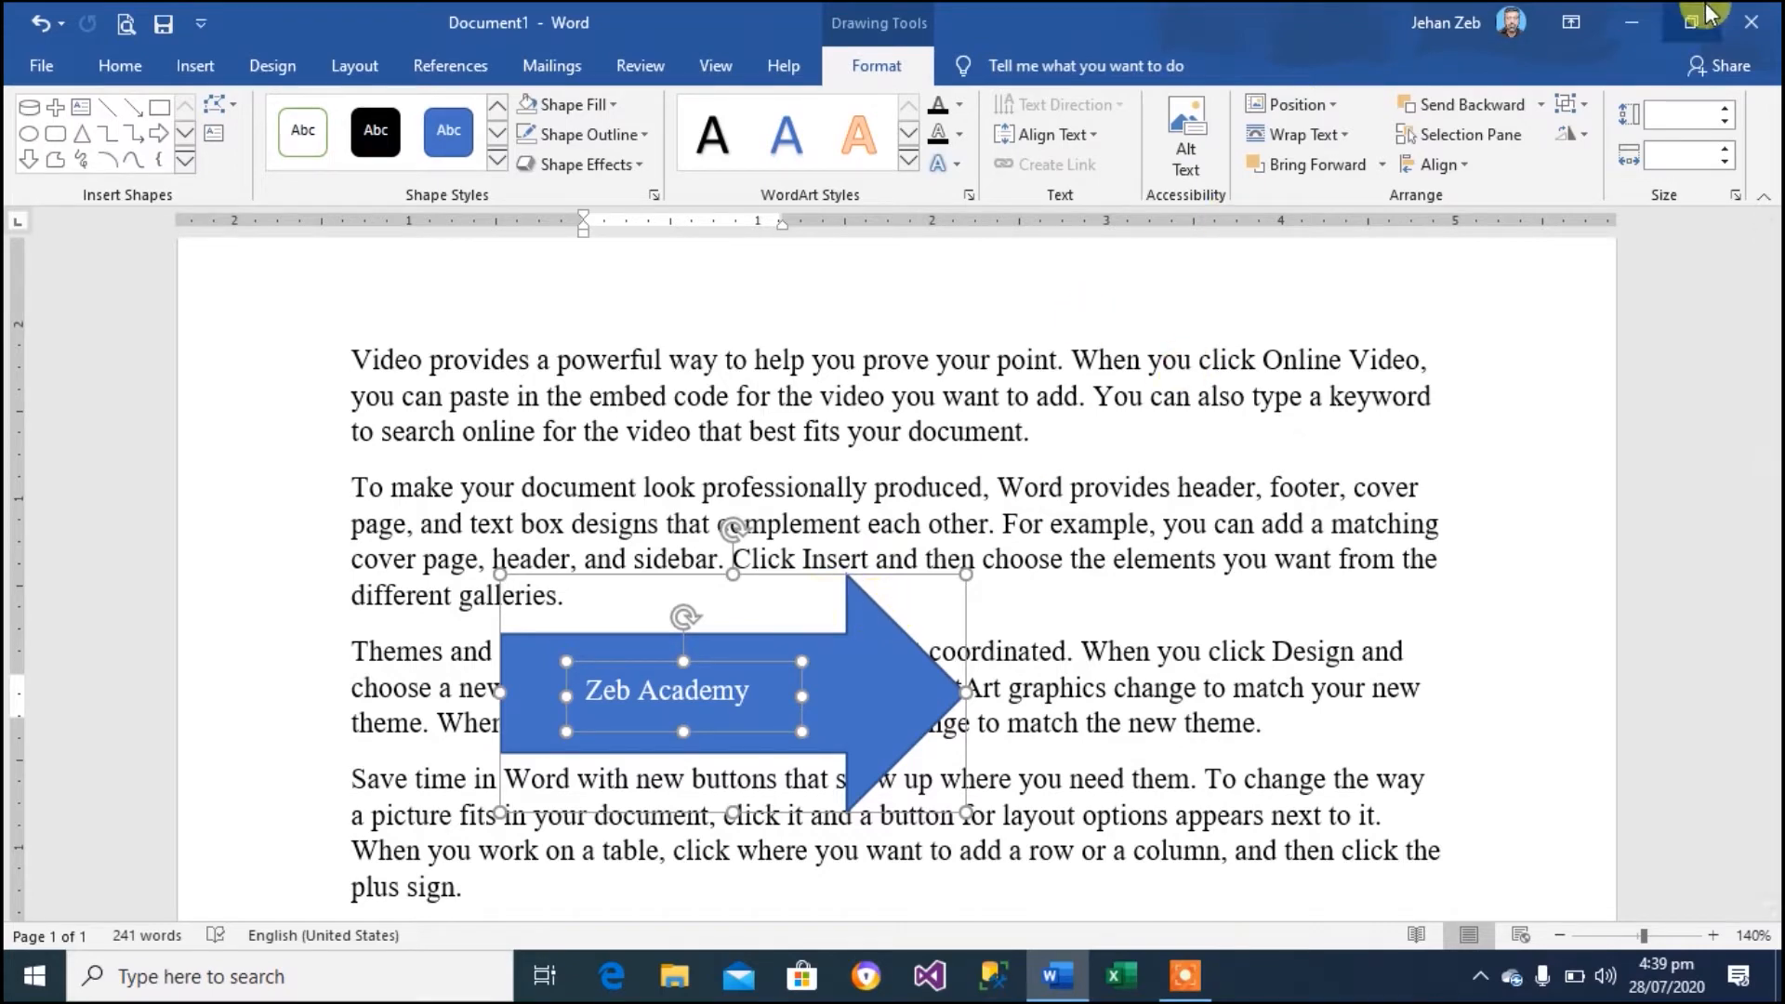
left_click(1585, 111)
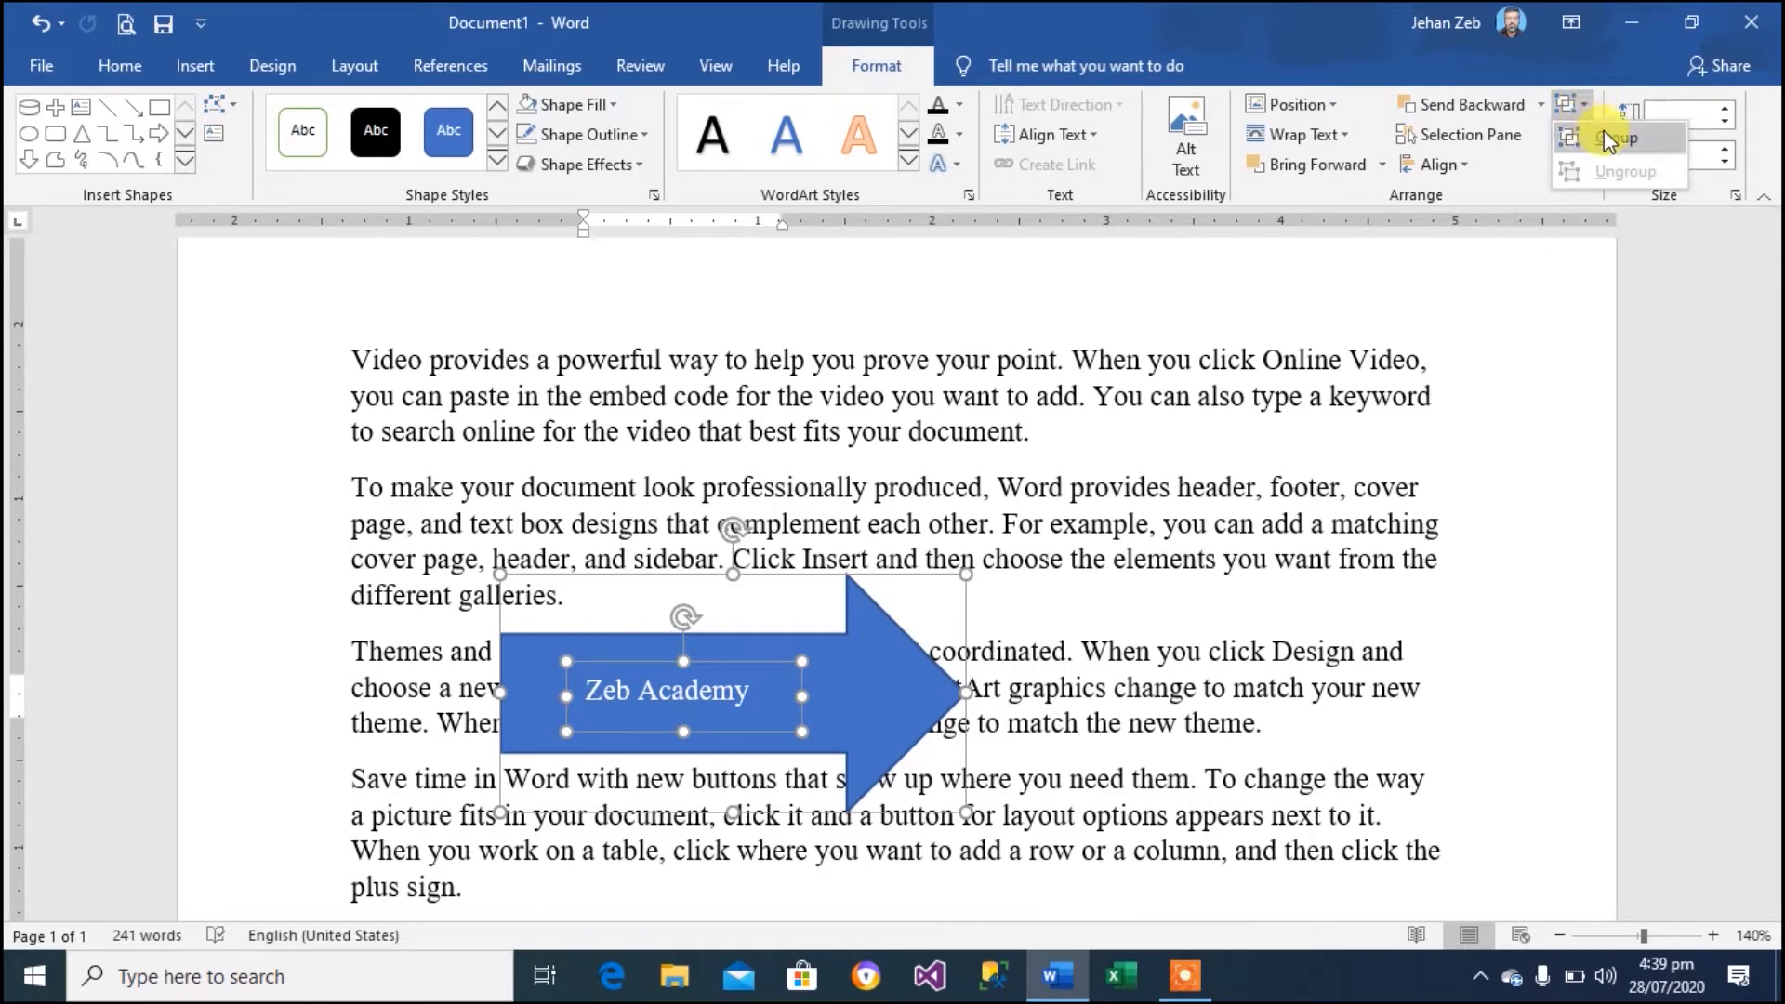
right_click(904, 641)
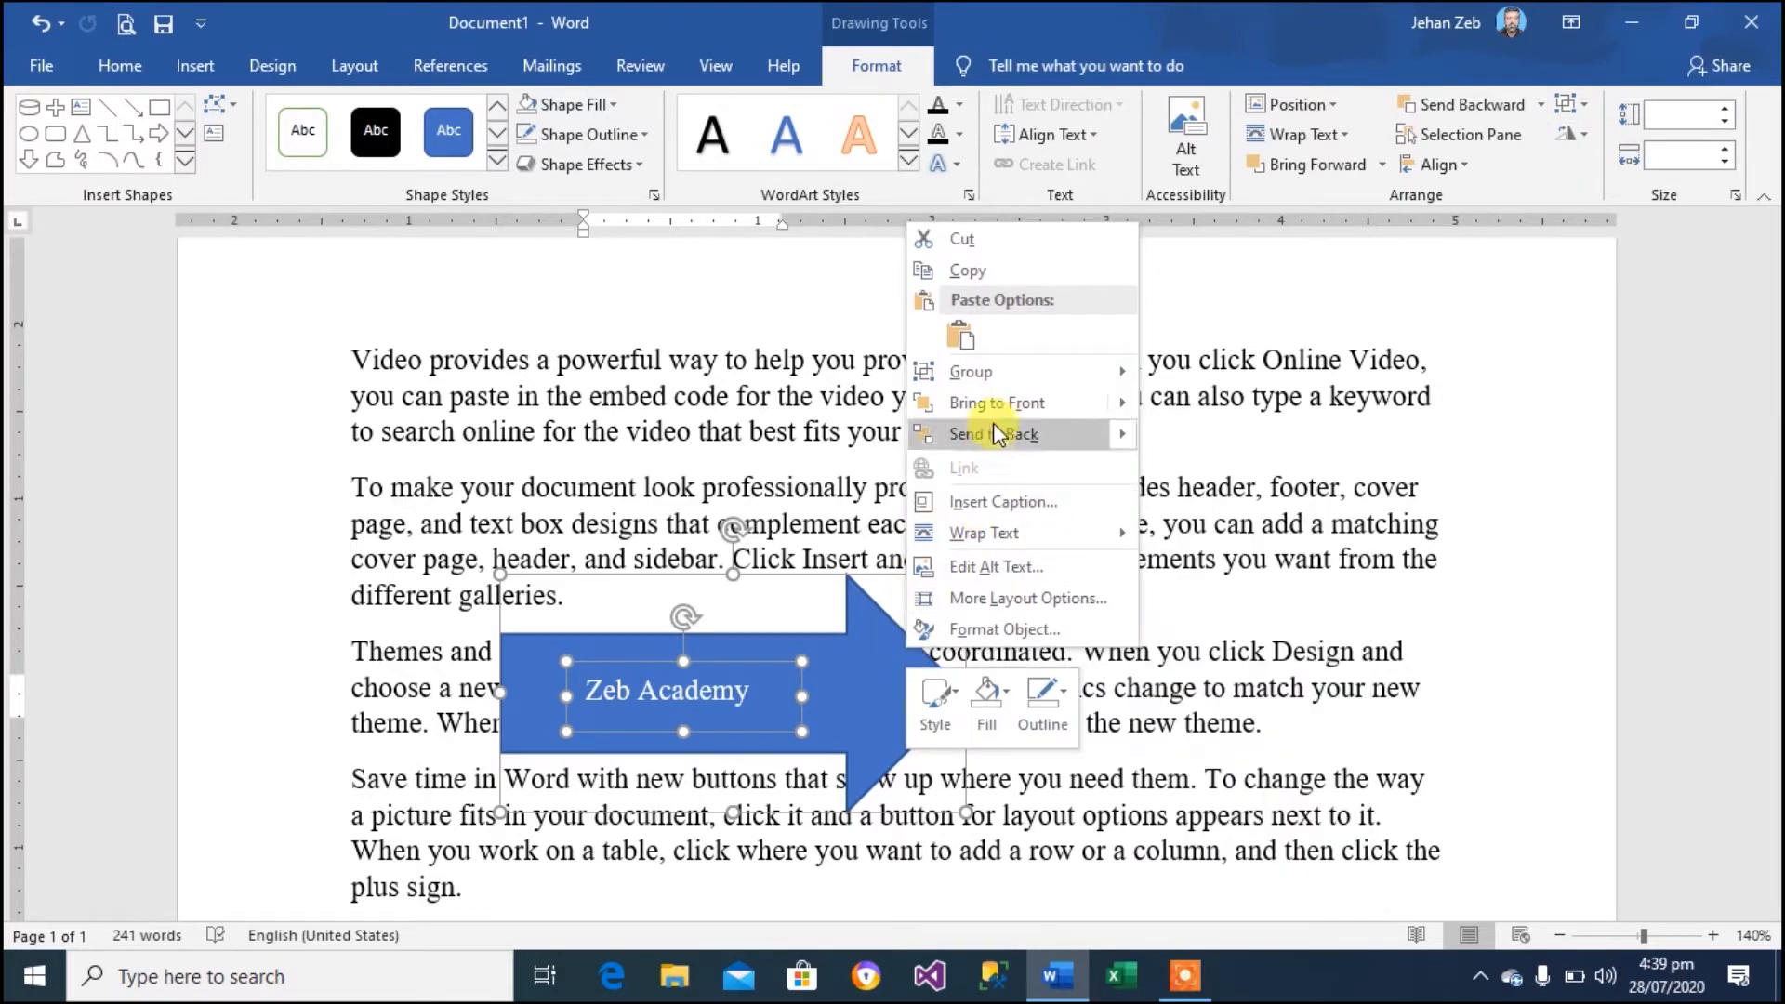
mouse_move(995, 371)
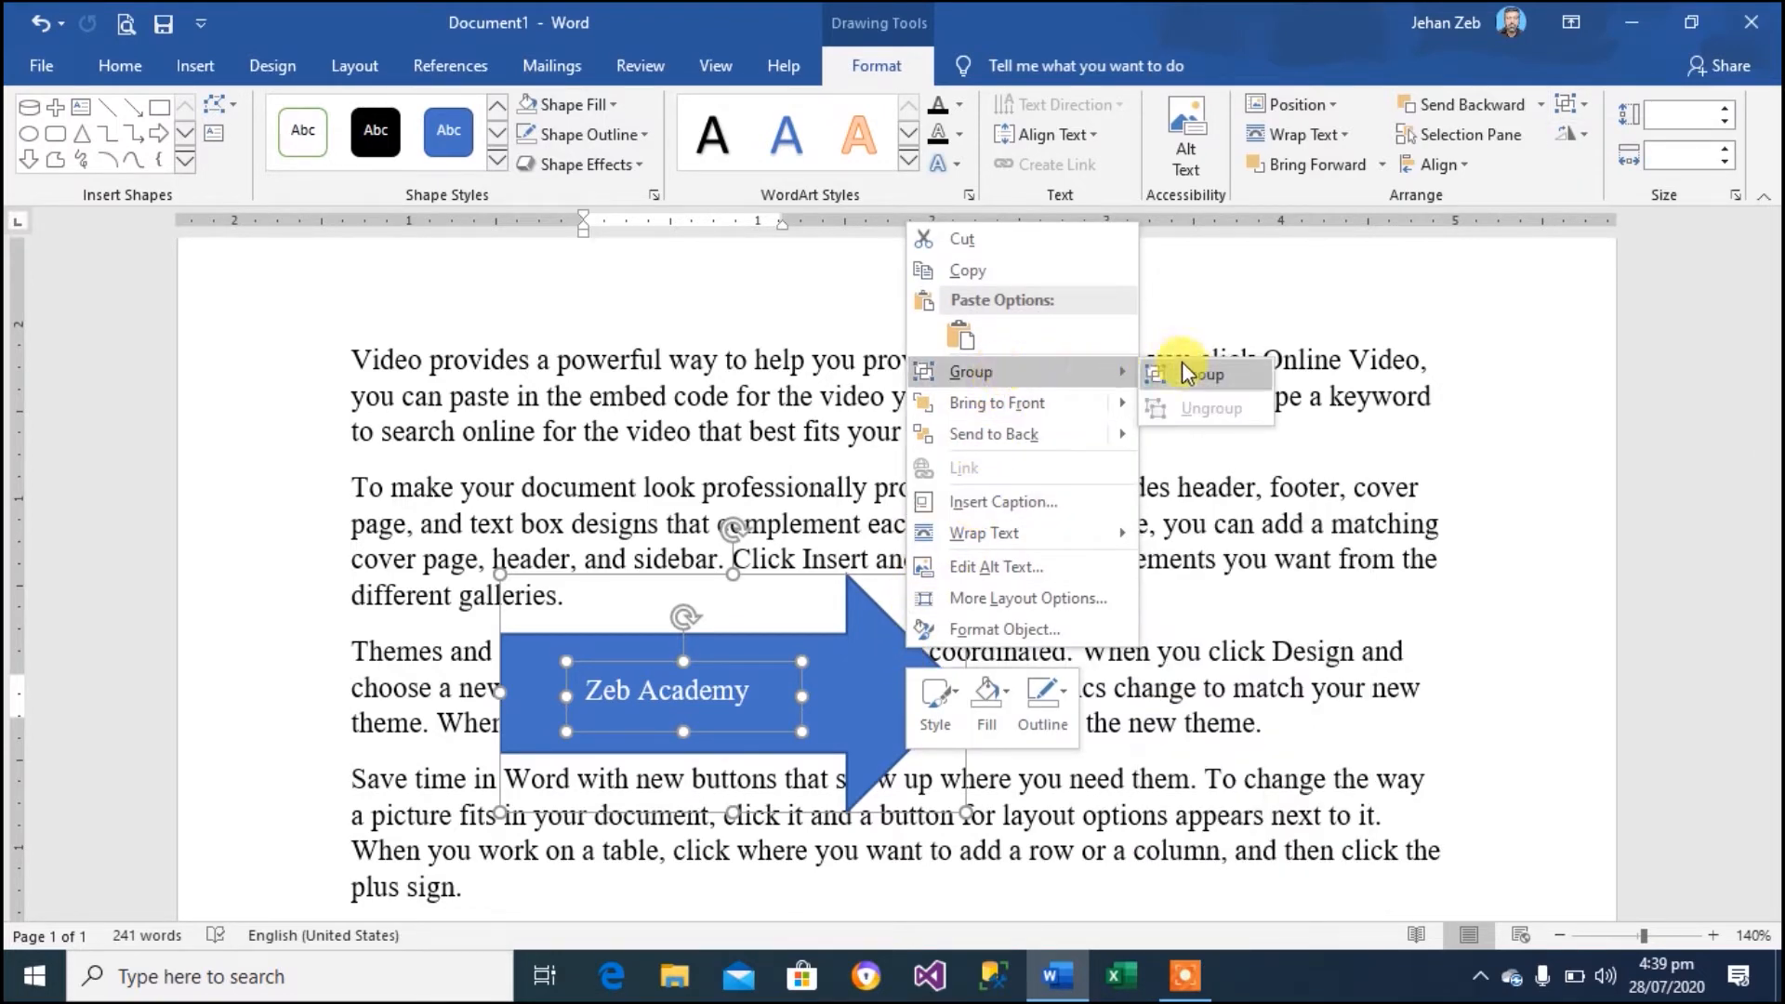
left_click(1202, 376)
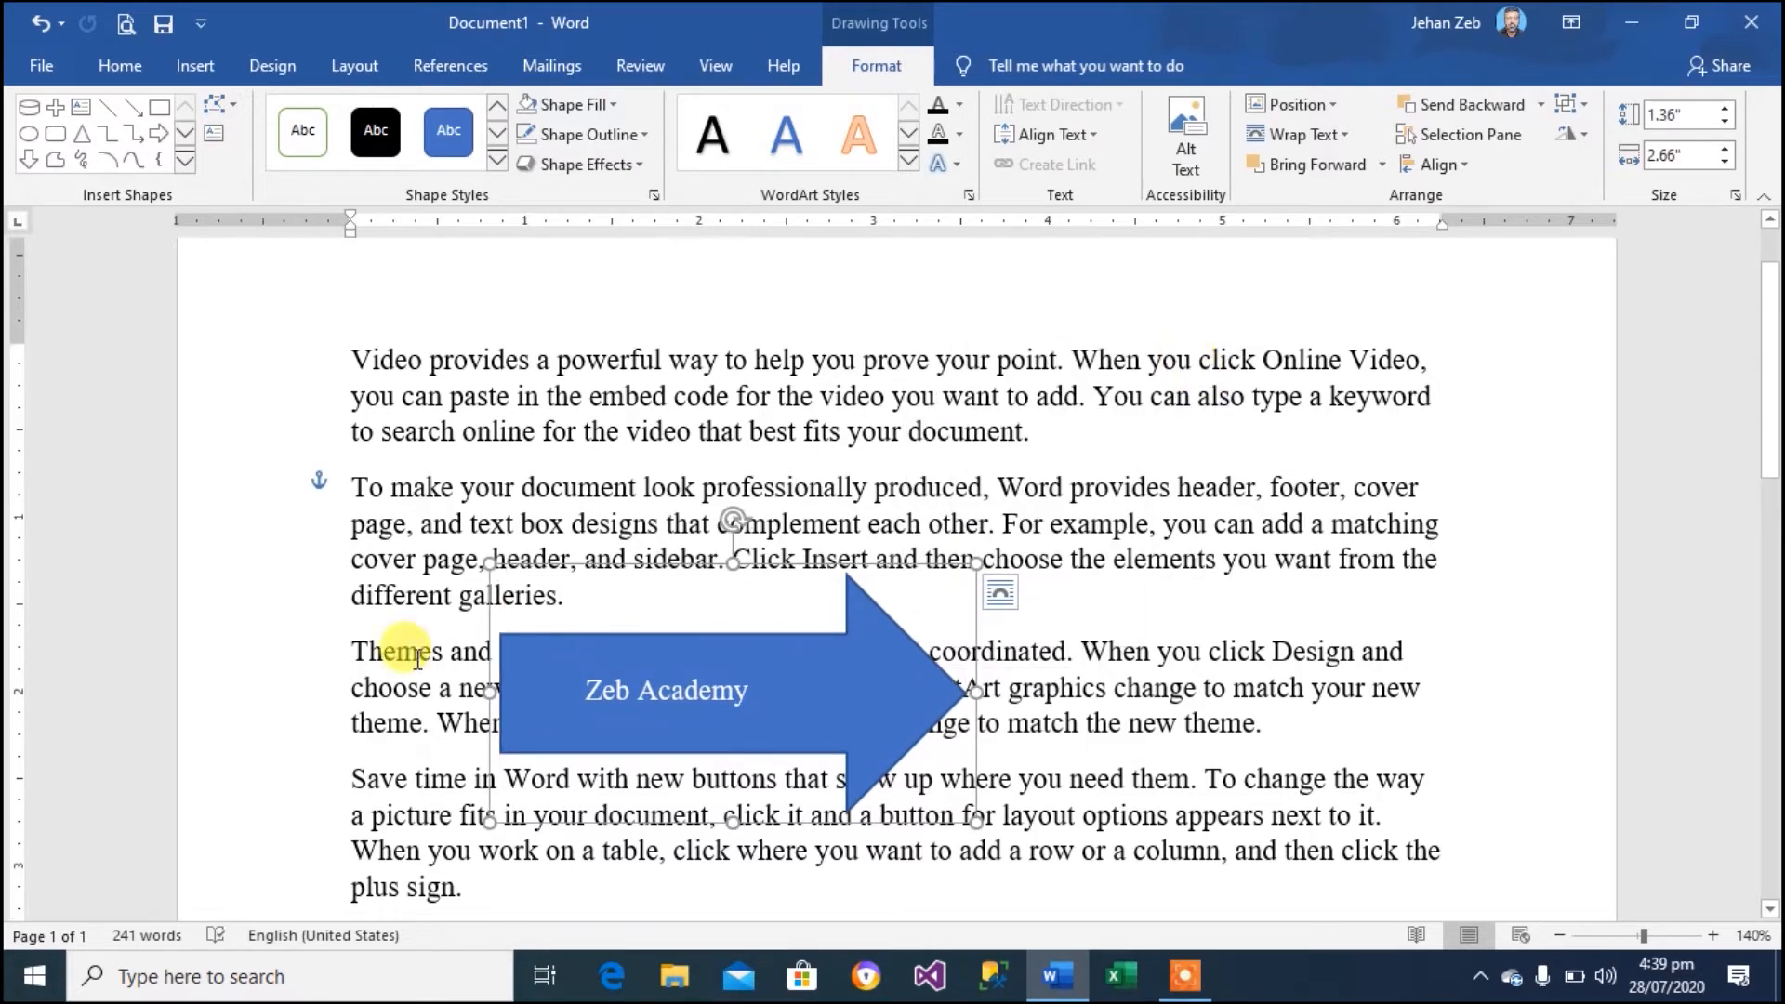
Move the grouped arrow and label to the right and slightly up, and ungroup them
left_click_drag(845, 661, 1004, 632)
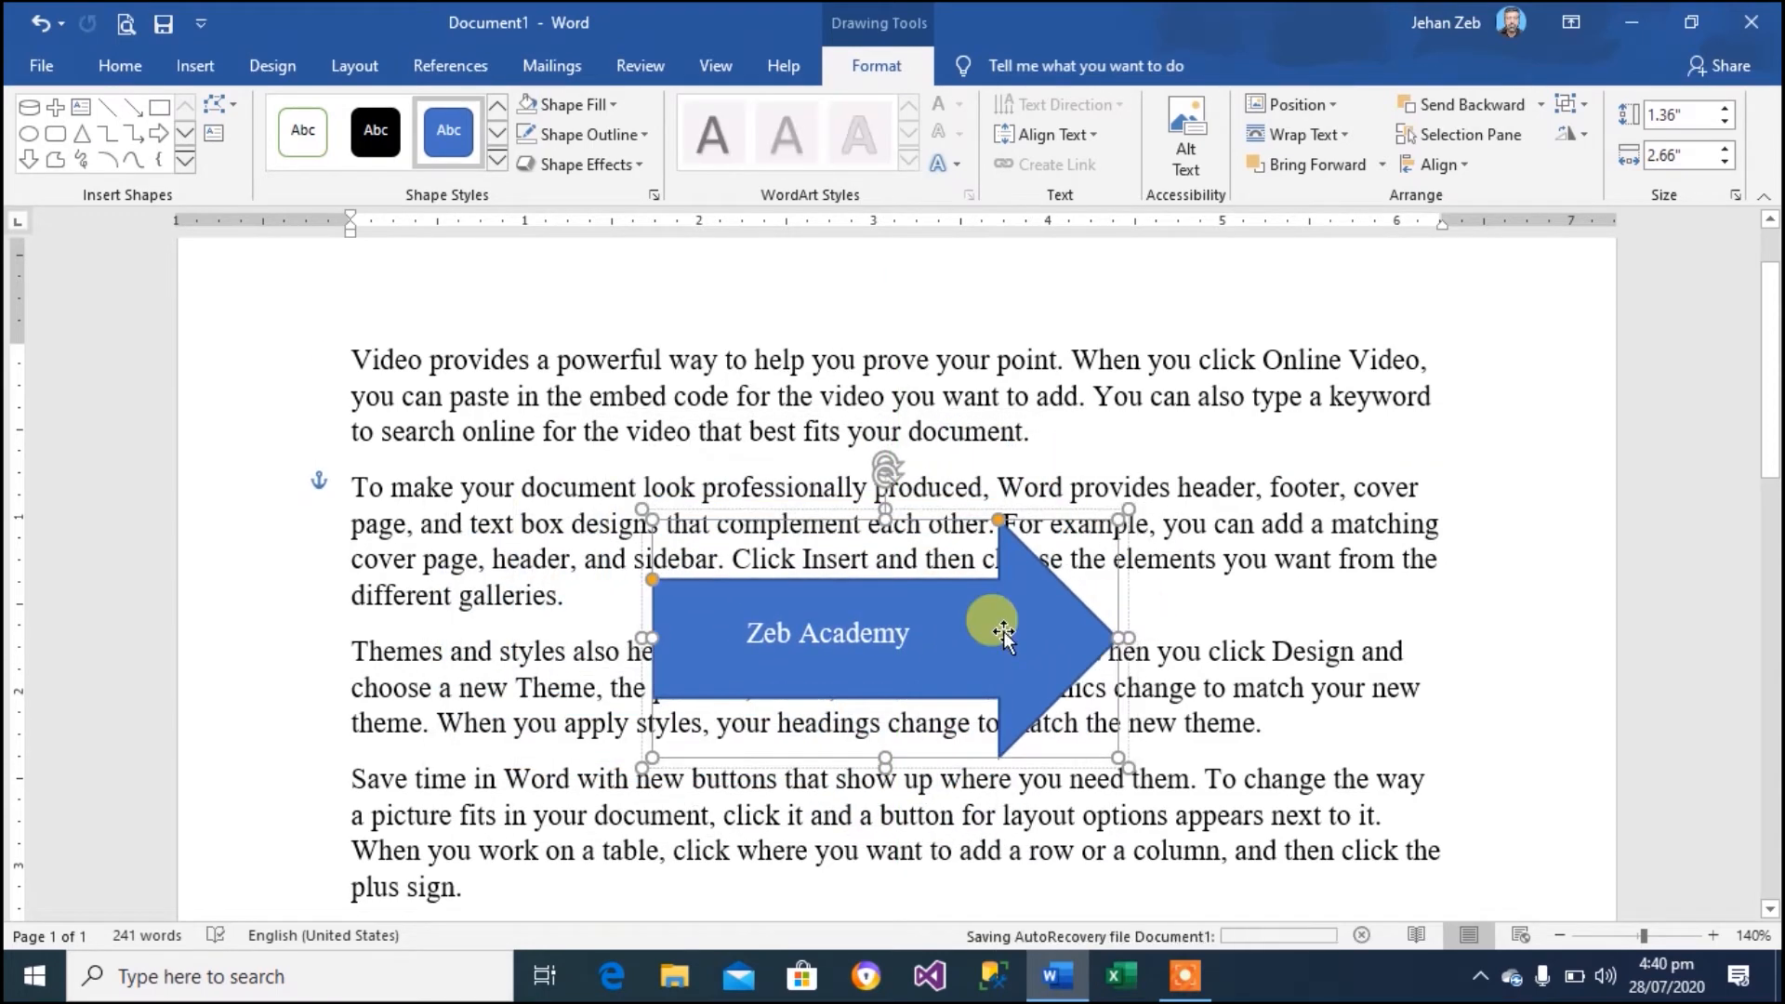
left_click(933, 624)
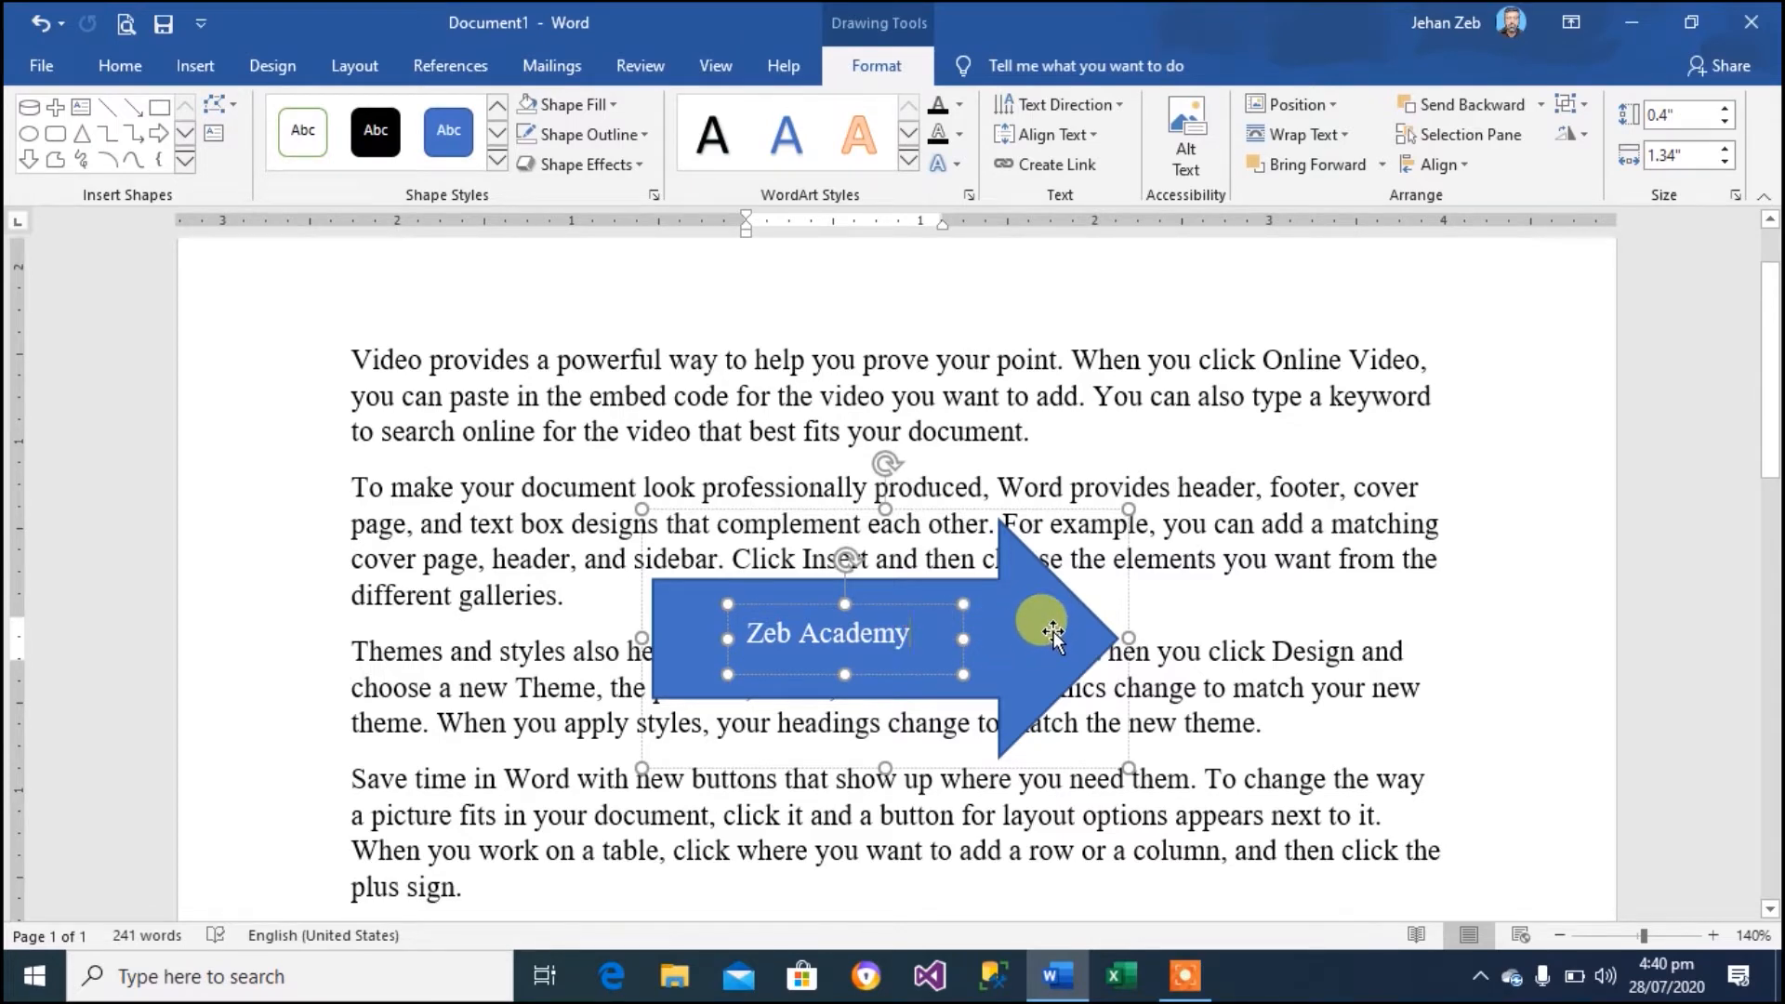
right_click(1055, 635)
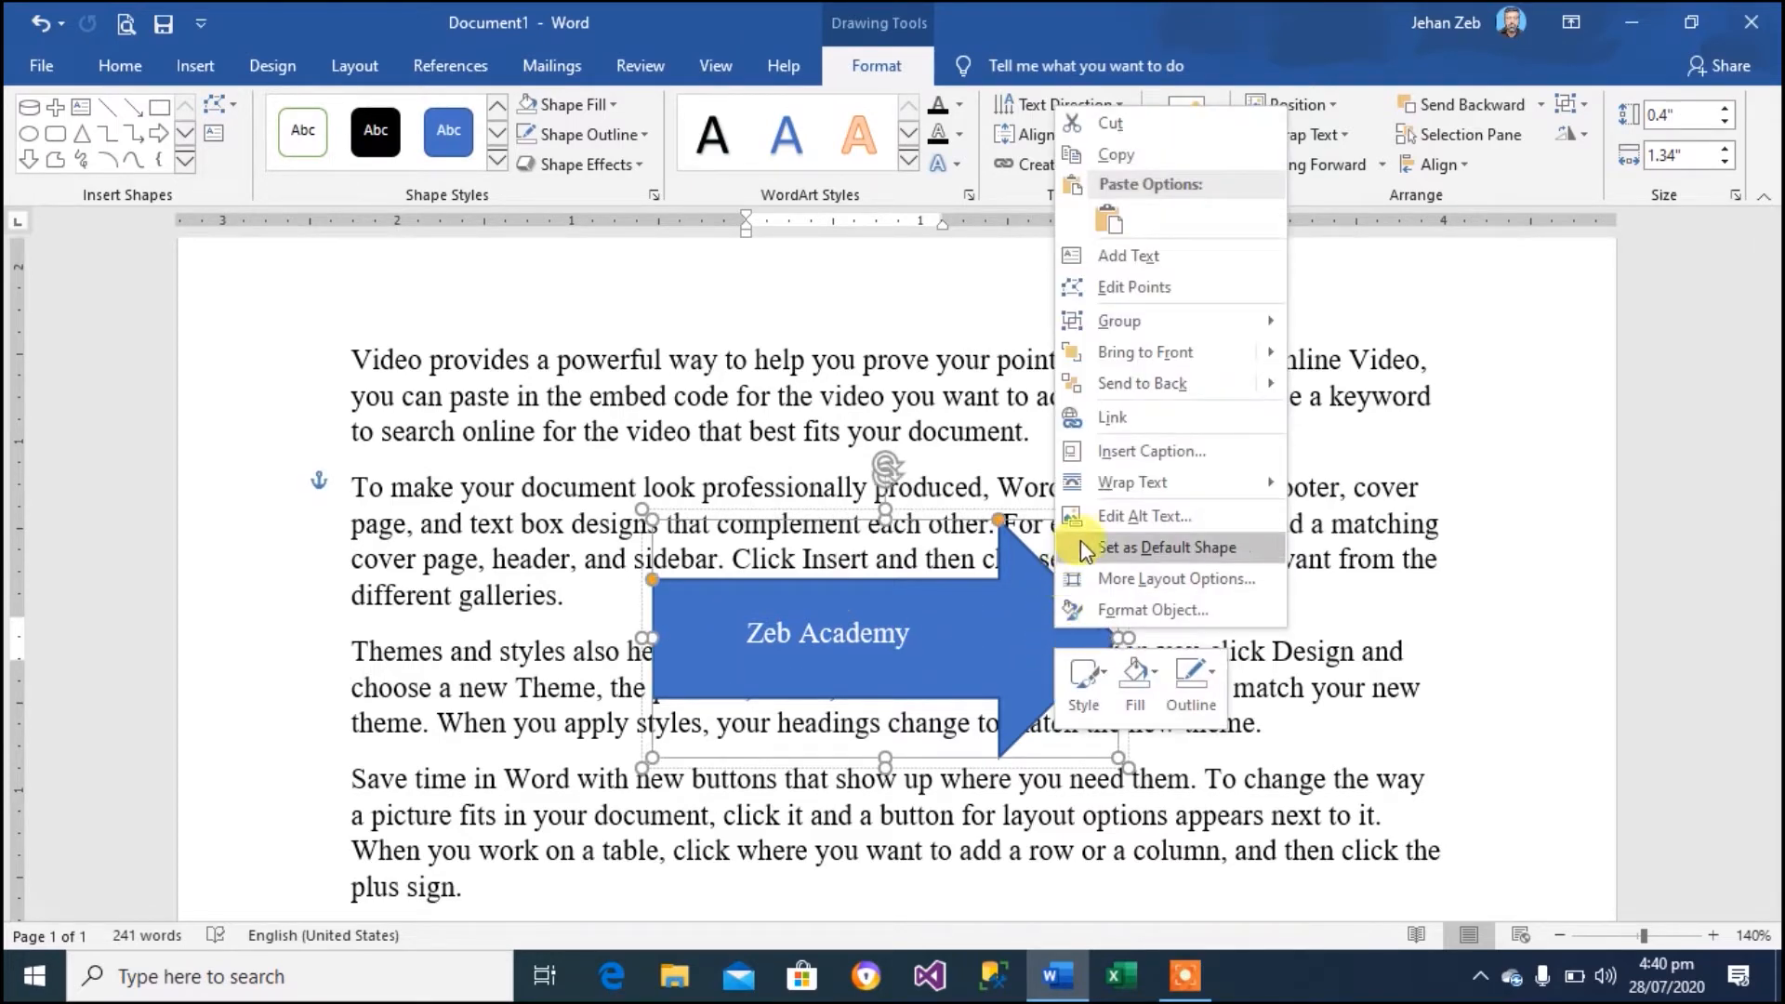
mouse_move(1129, 324)
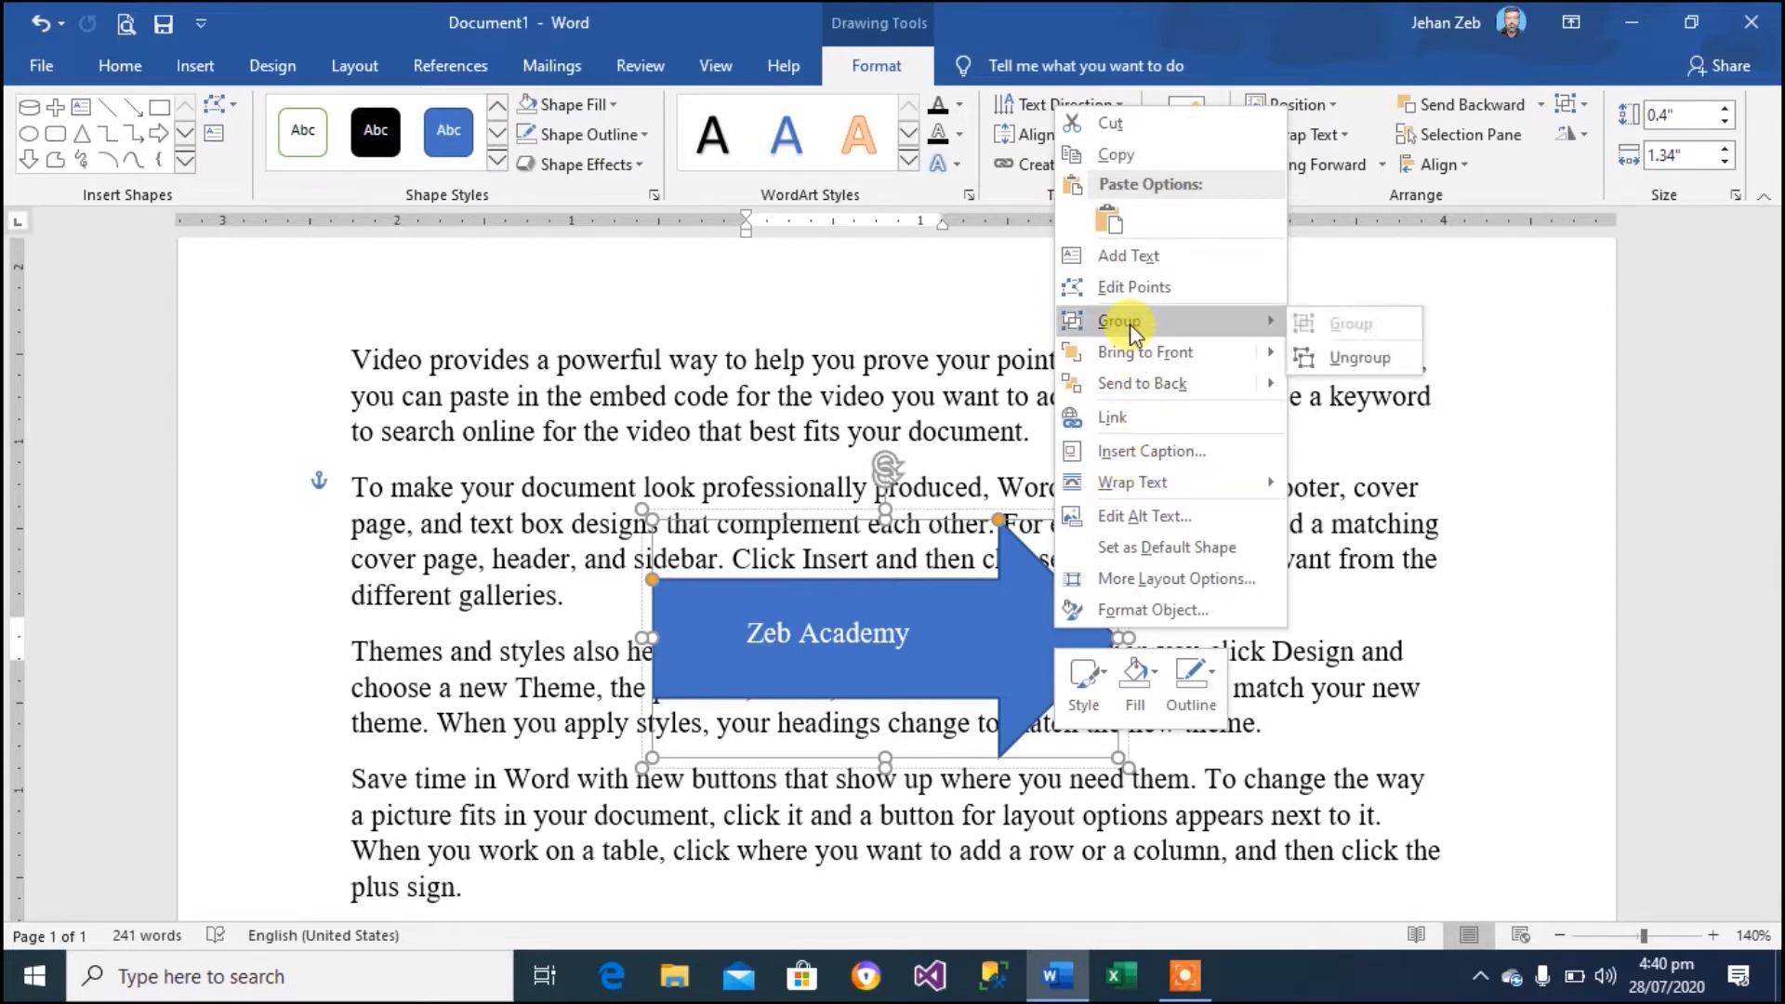
left_click(1350, 360)
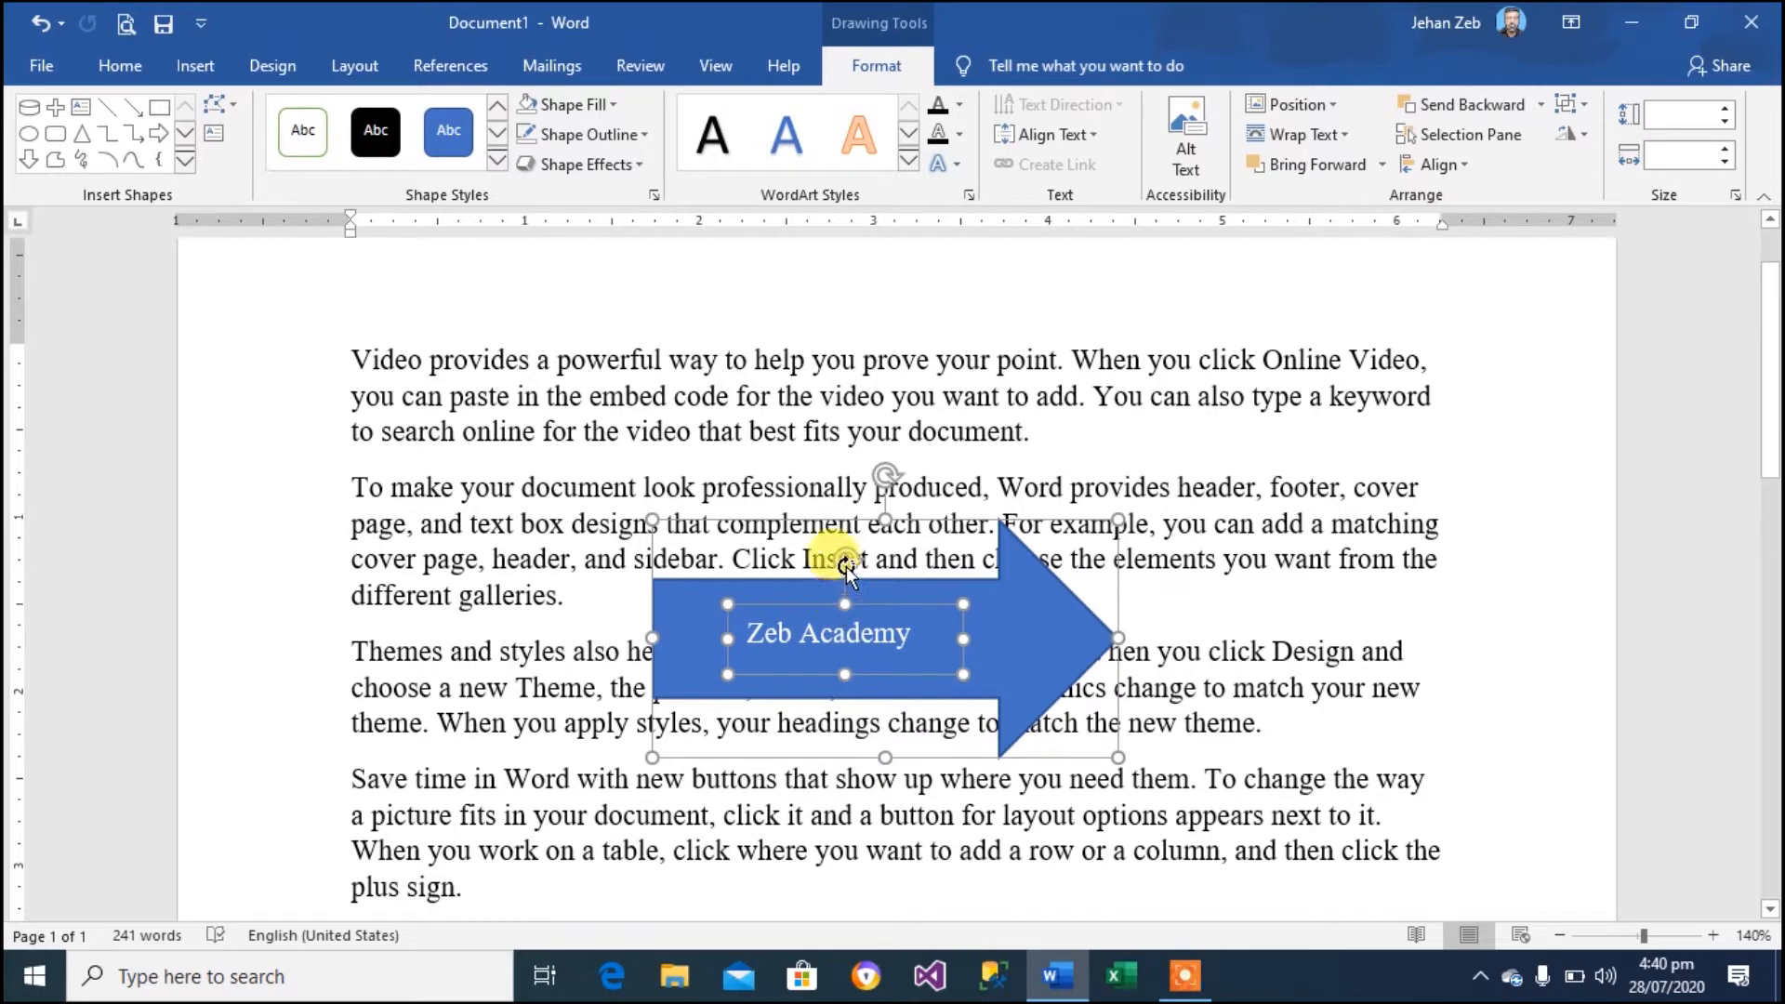
mouse_move(846, 564)
left_mouse_down()
mouse_move(924, 570)
mouse_move(825, 558)
mouse_move(844, 574)
left_mouse_up()
left_click(1337, 644)
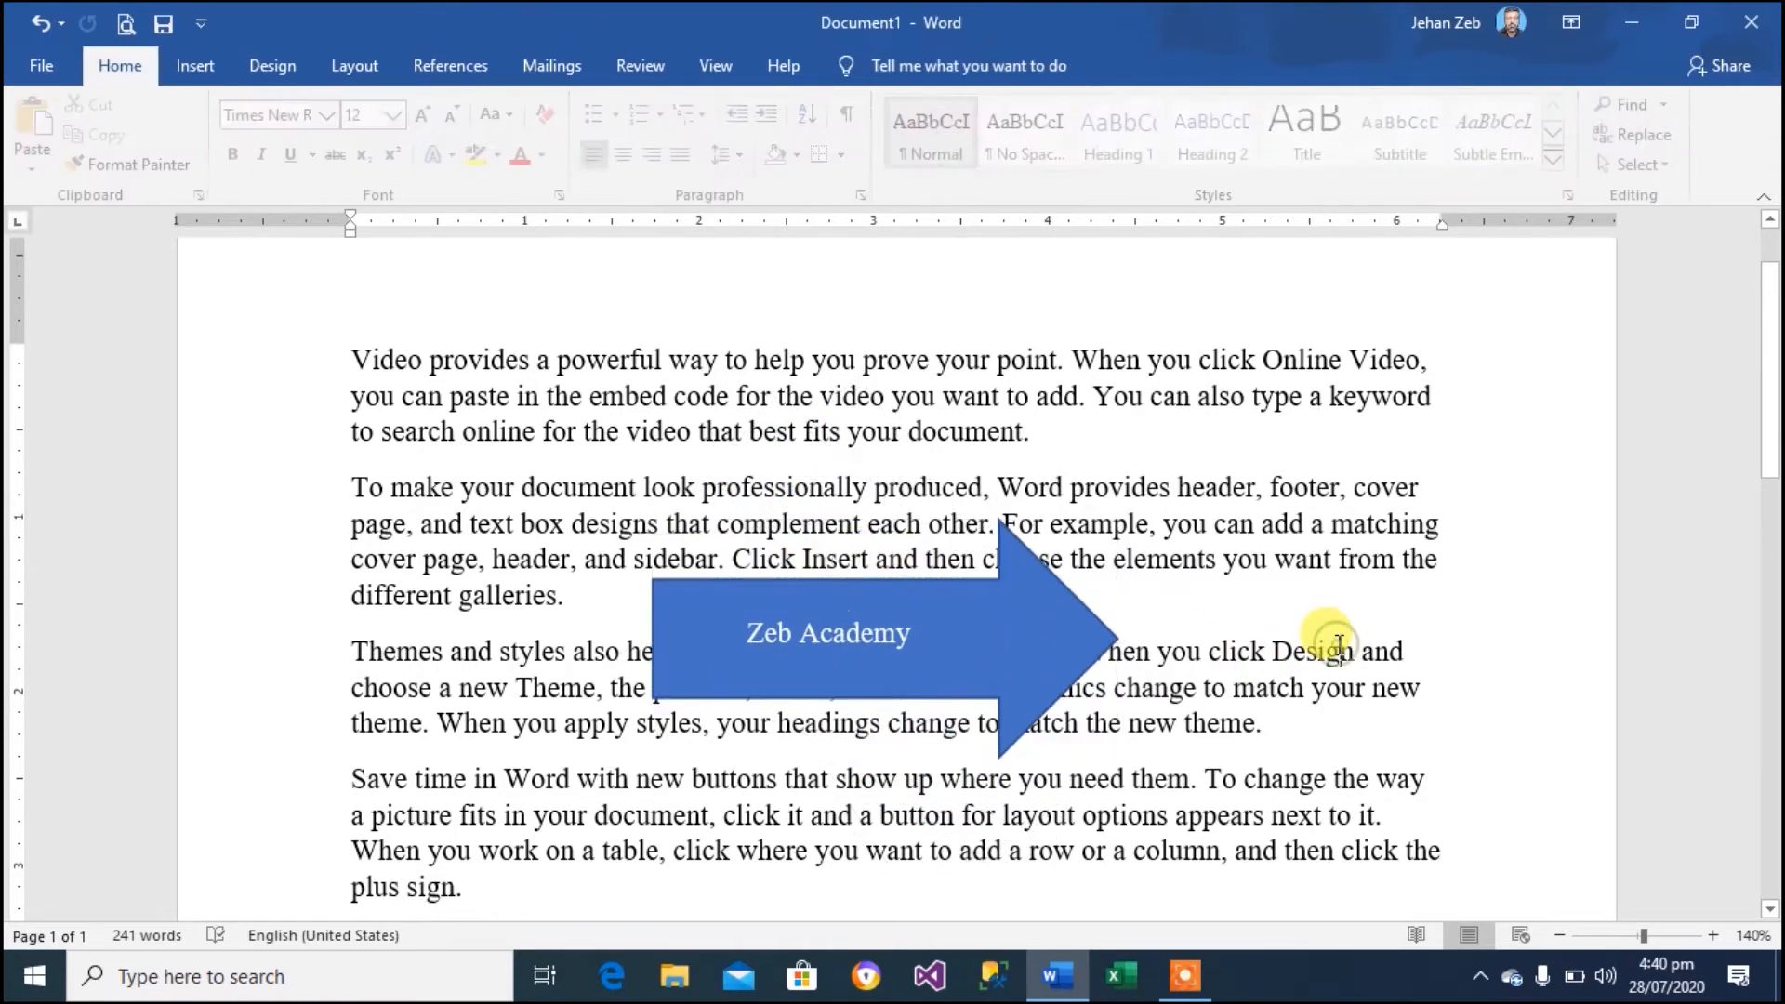
Pull the "Zeb Academy" text box out above the arrow, and delete both the text box and the block arrow
left_click(869, 635)
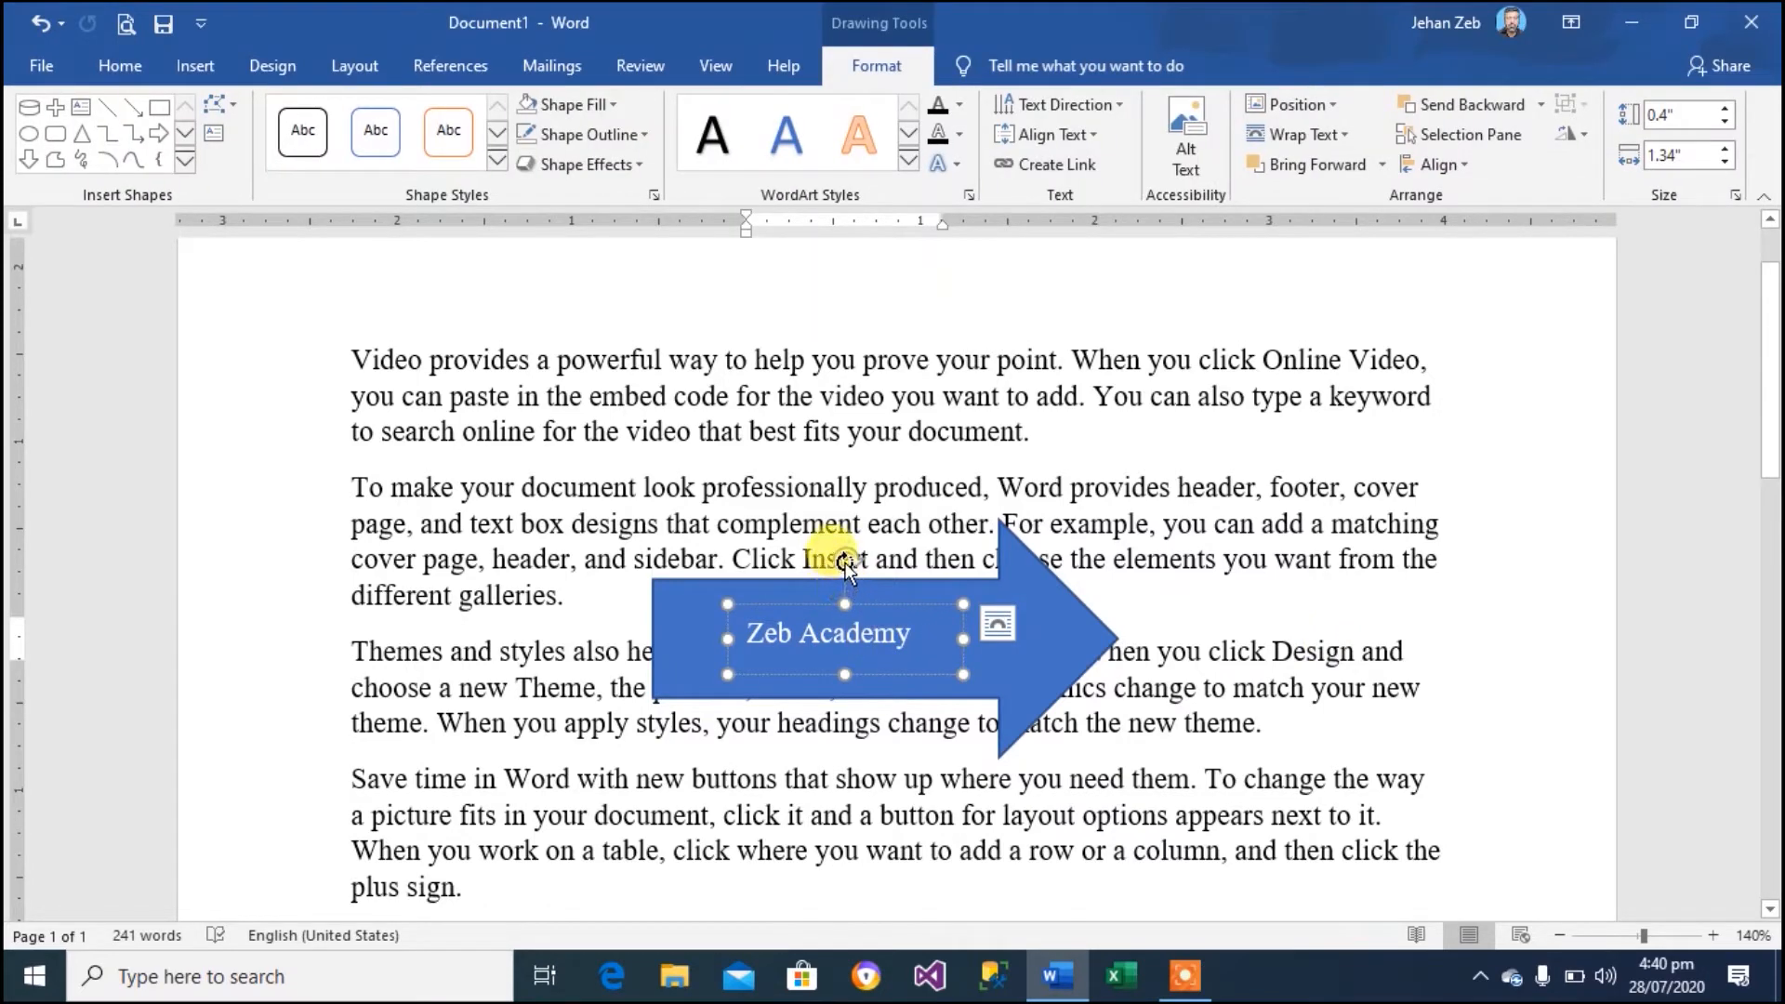
left_click_drag(844, 563, 764, 448)
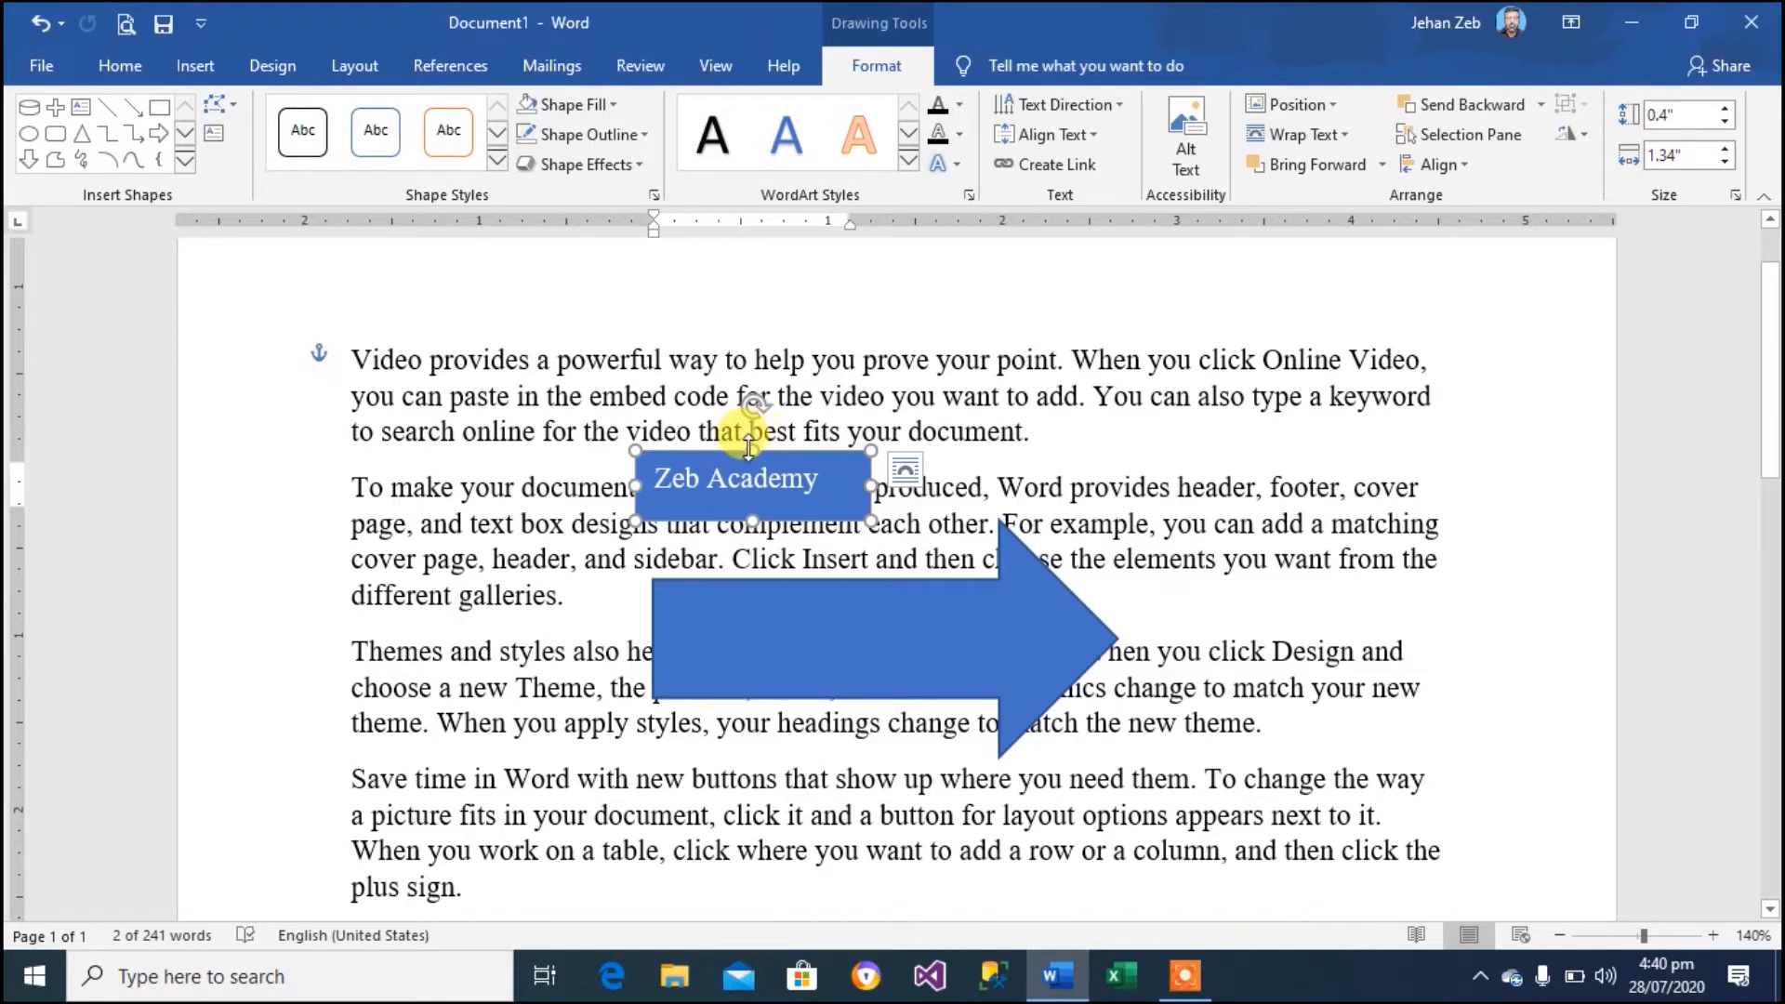
key("Delete")
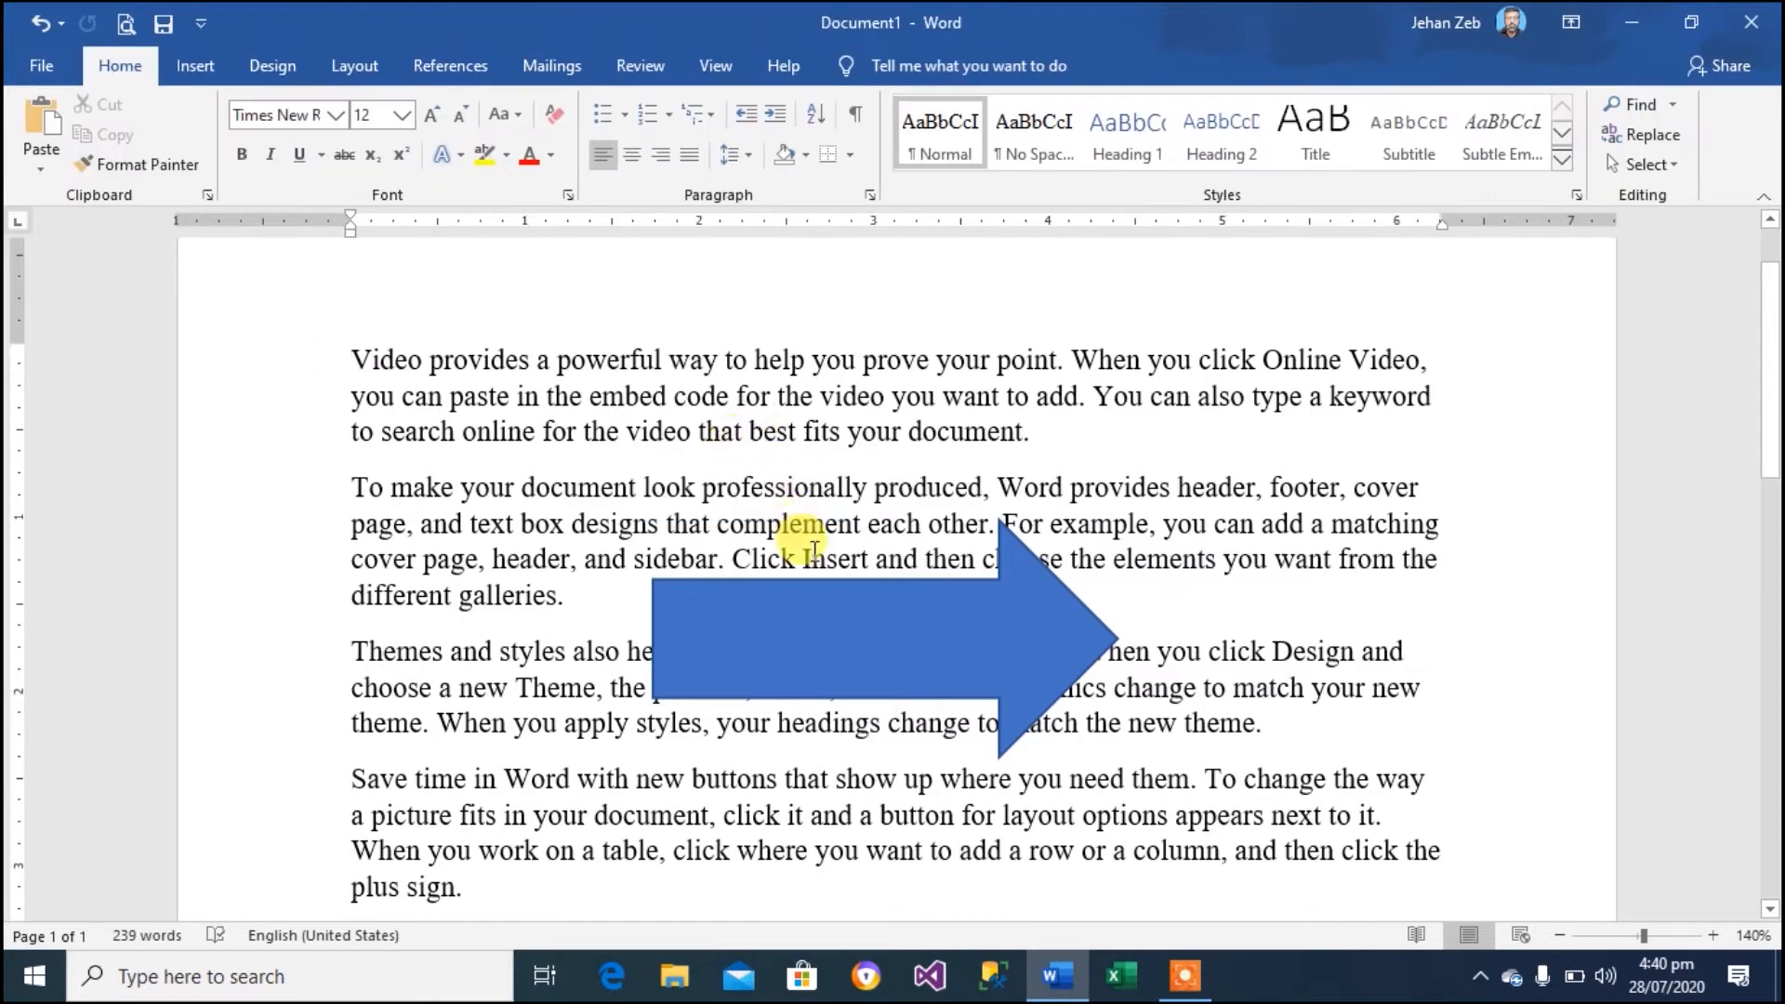
left_click(829, 599)
key("Delete")
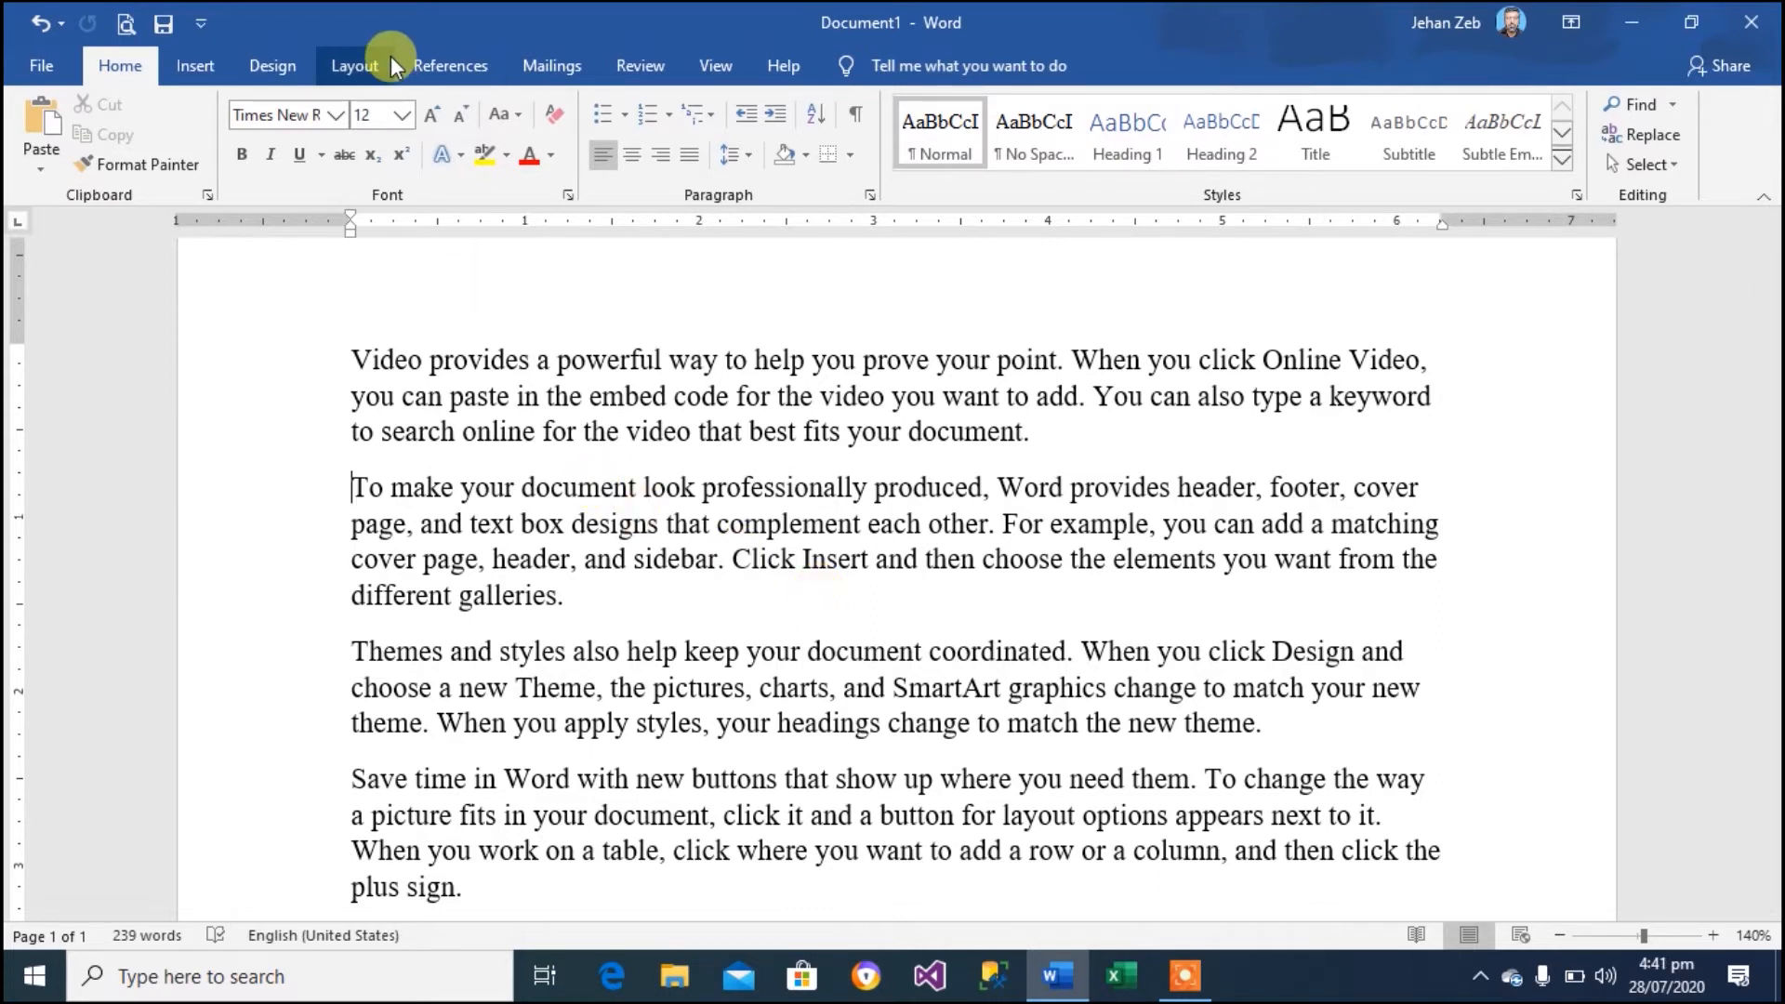
Draw a 14-point explosion shape about 1.84" high by 3.19" wide and move it over the first two paragraphs
left_click(212, 67)
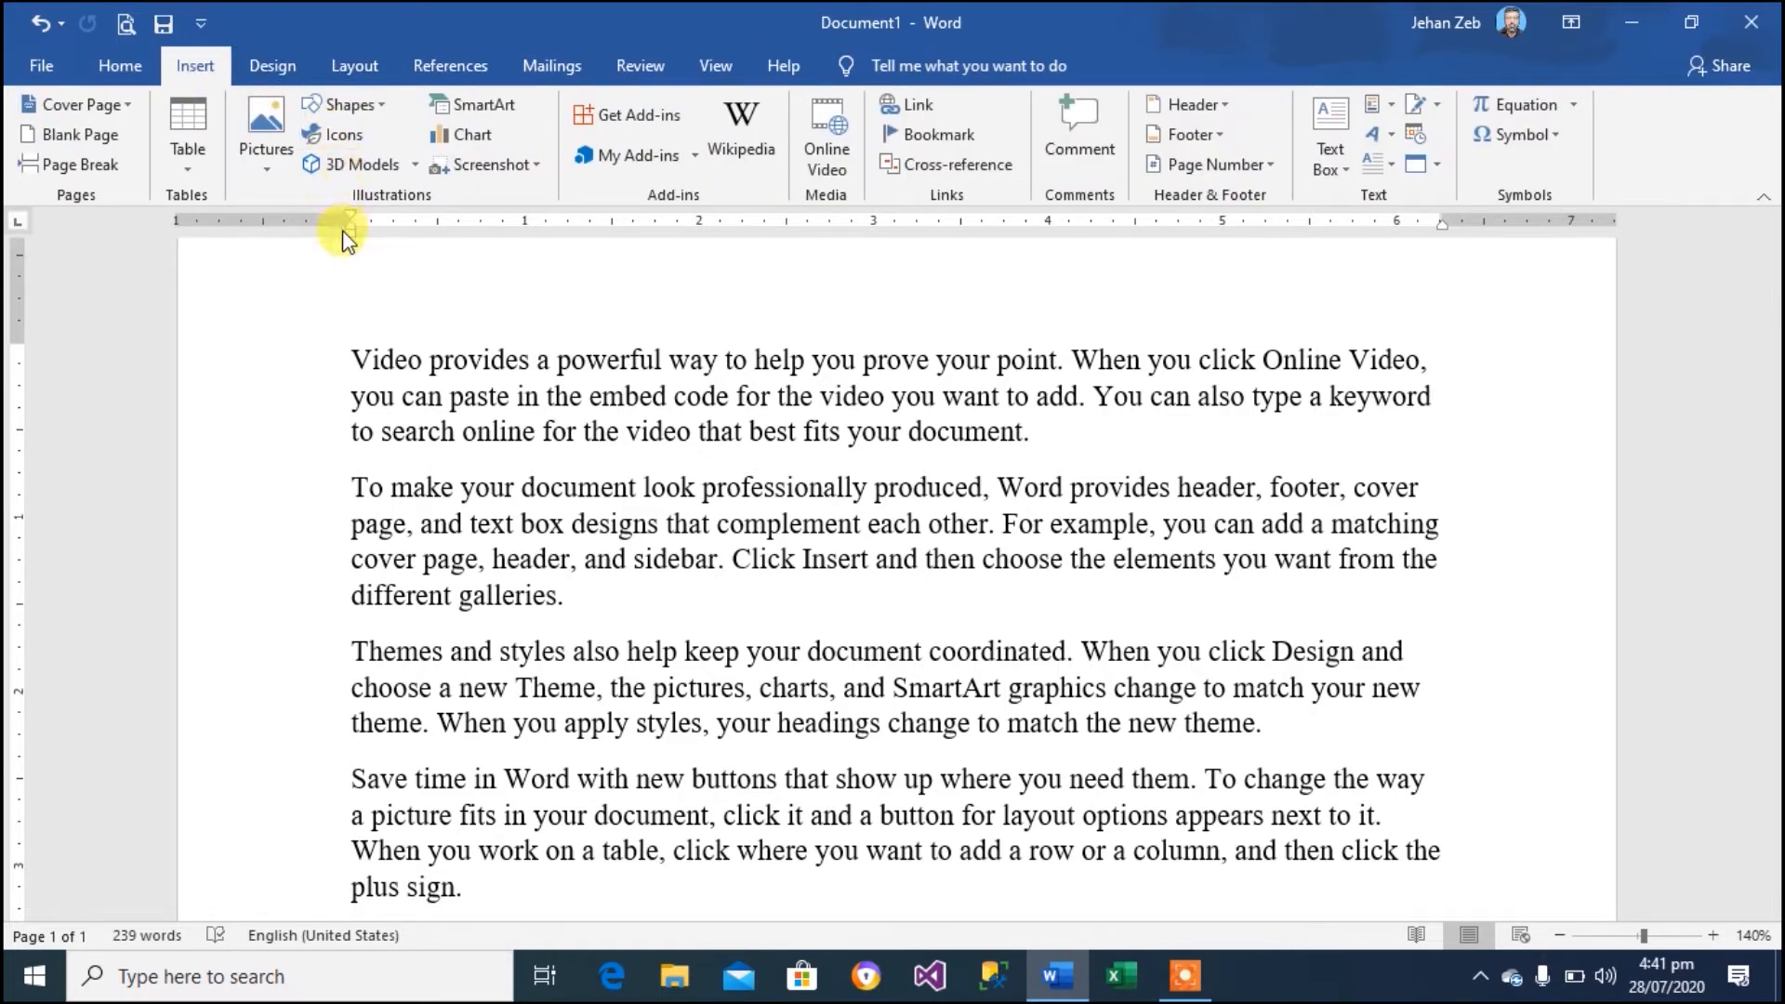
left_click(381, 107)
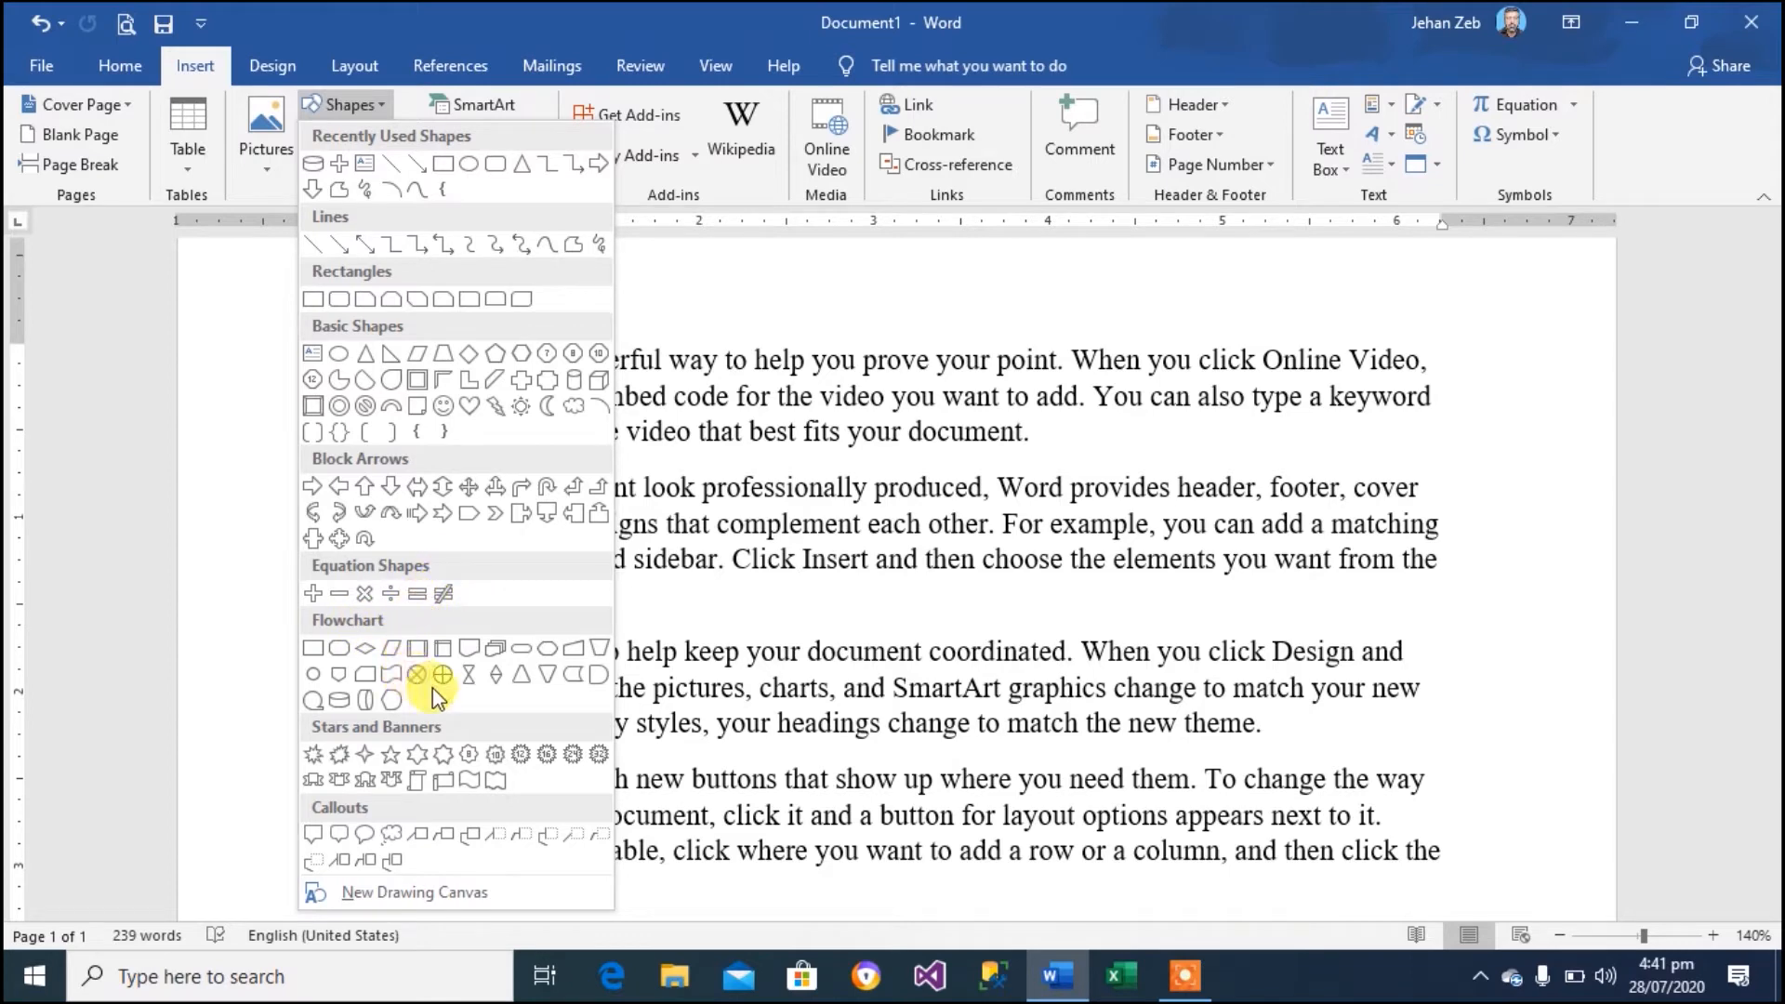
left_click(343, 755)
mouse_move(756, 464)
left_mouse_down()
mouse_move(1175, 629)
mouse_move(1311, 786)
left_mouse_up()
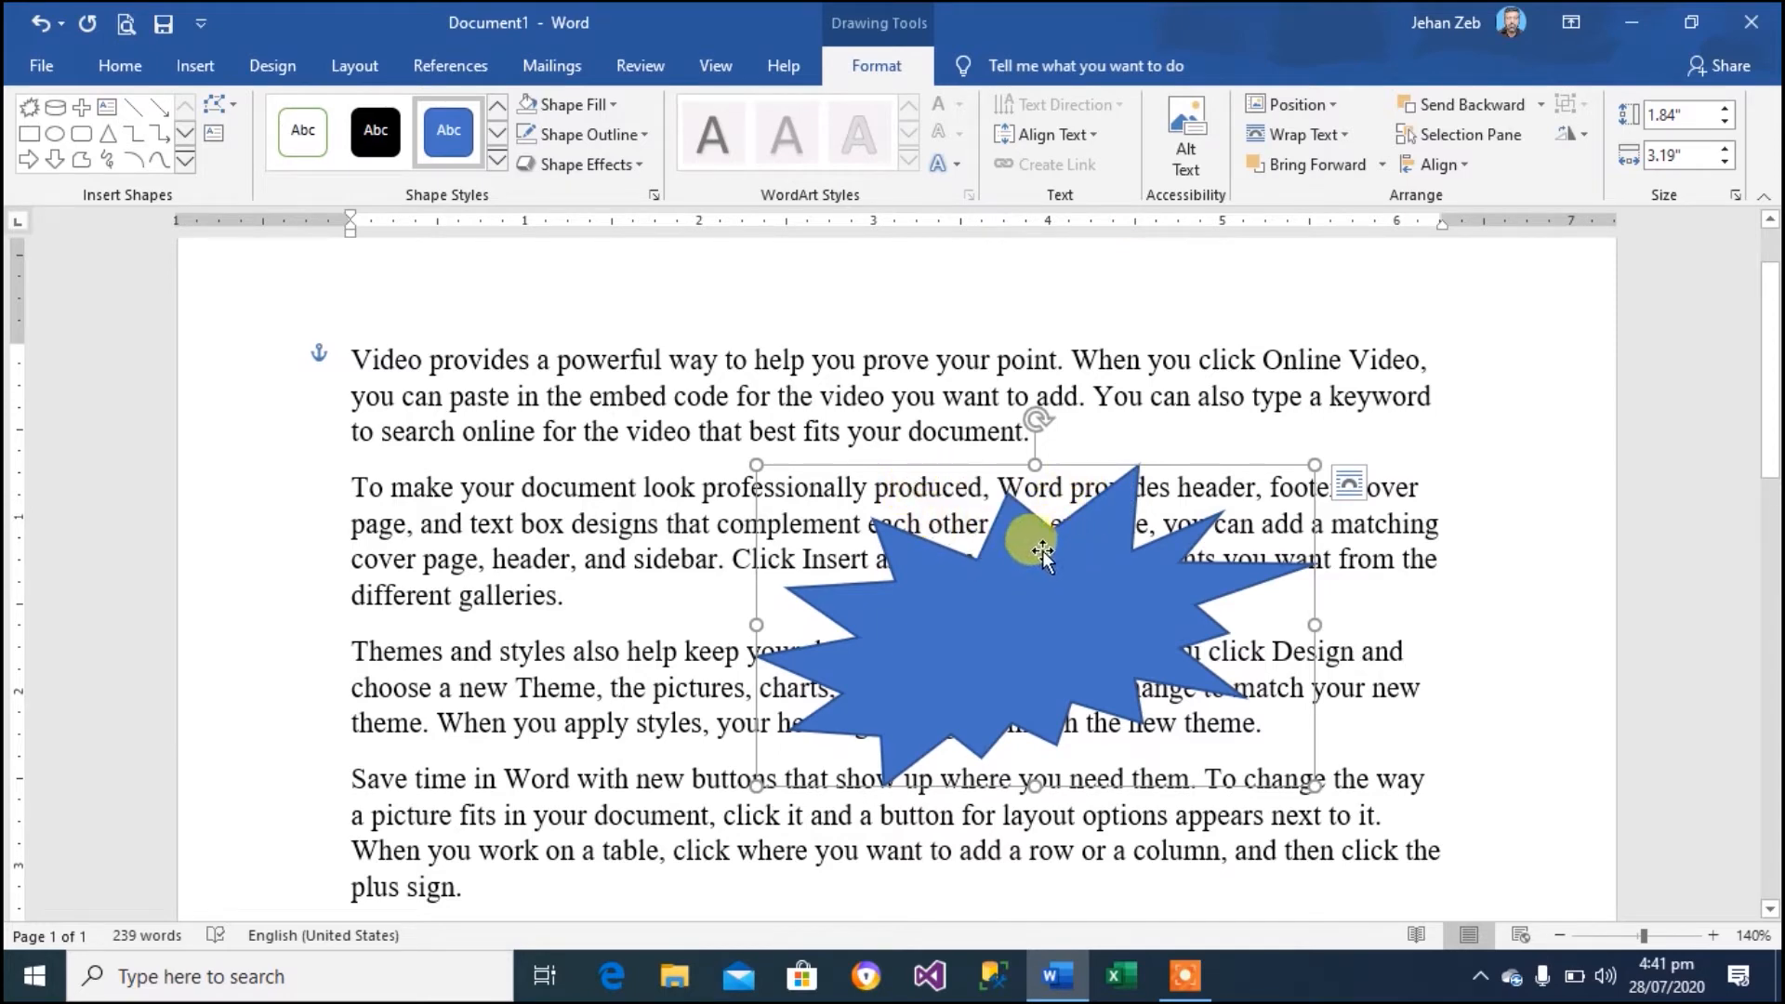
left_click_drag(1051, 608, 921, 501)
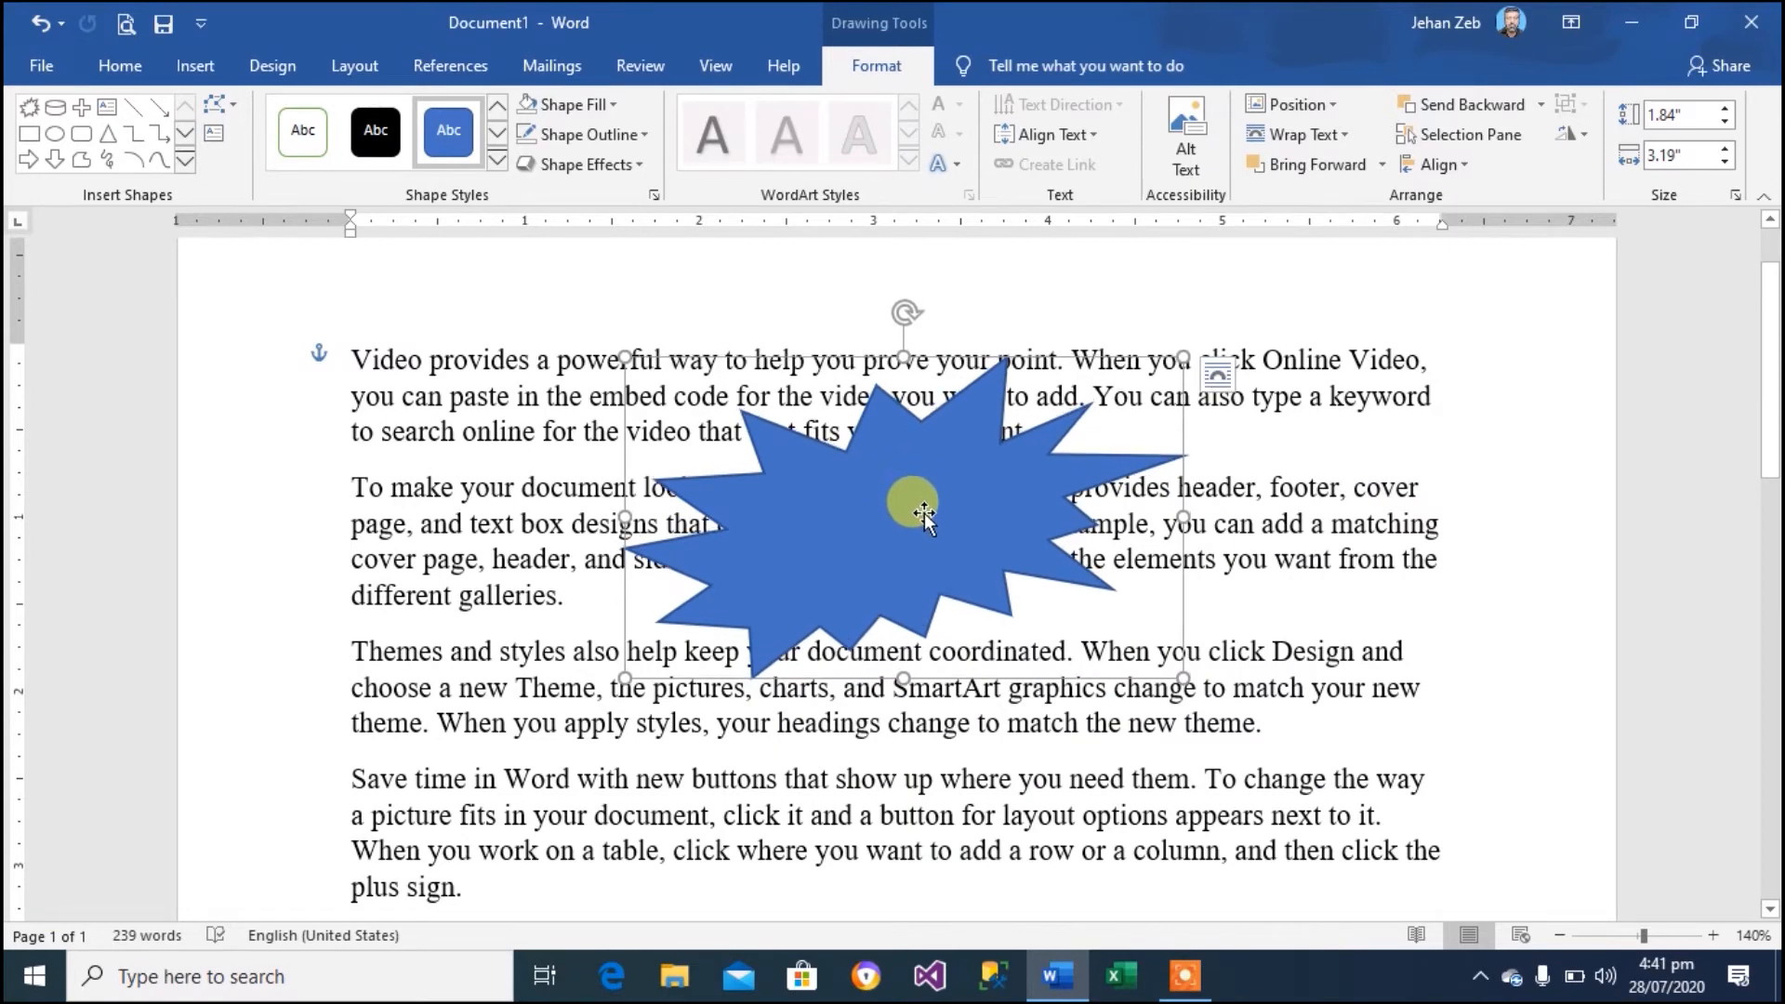
Set the explosion shape's text wrapping to Square and move it down between the second and third paragraphs
right_click(928, 511)
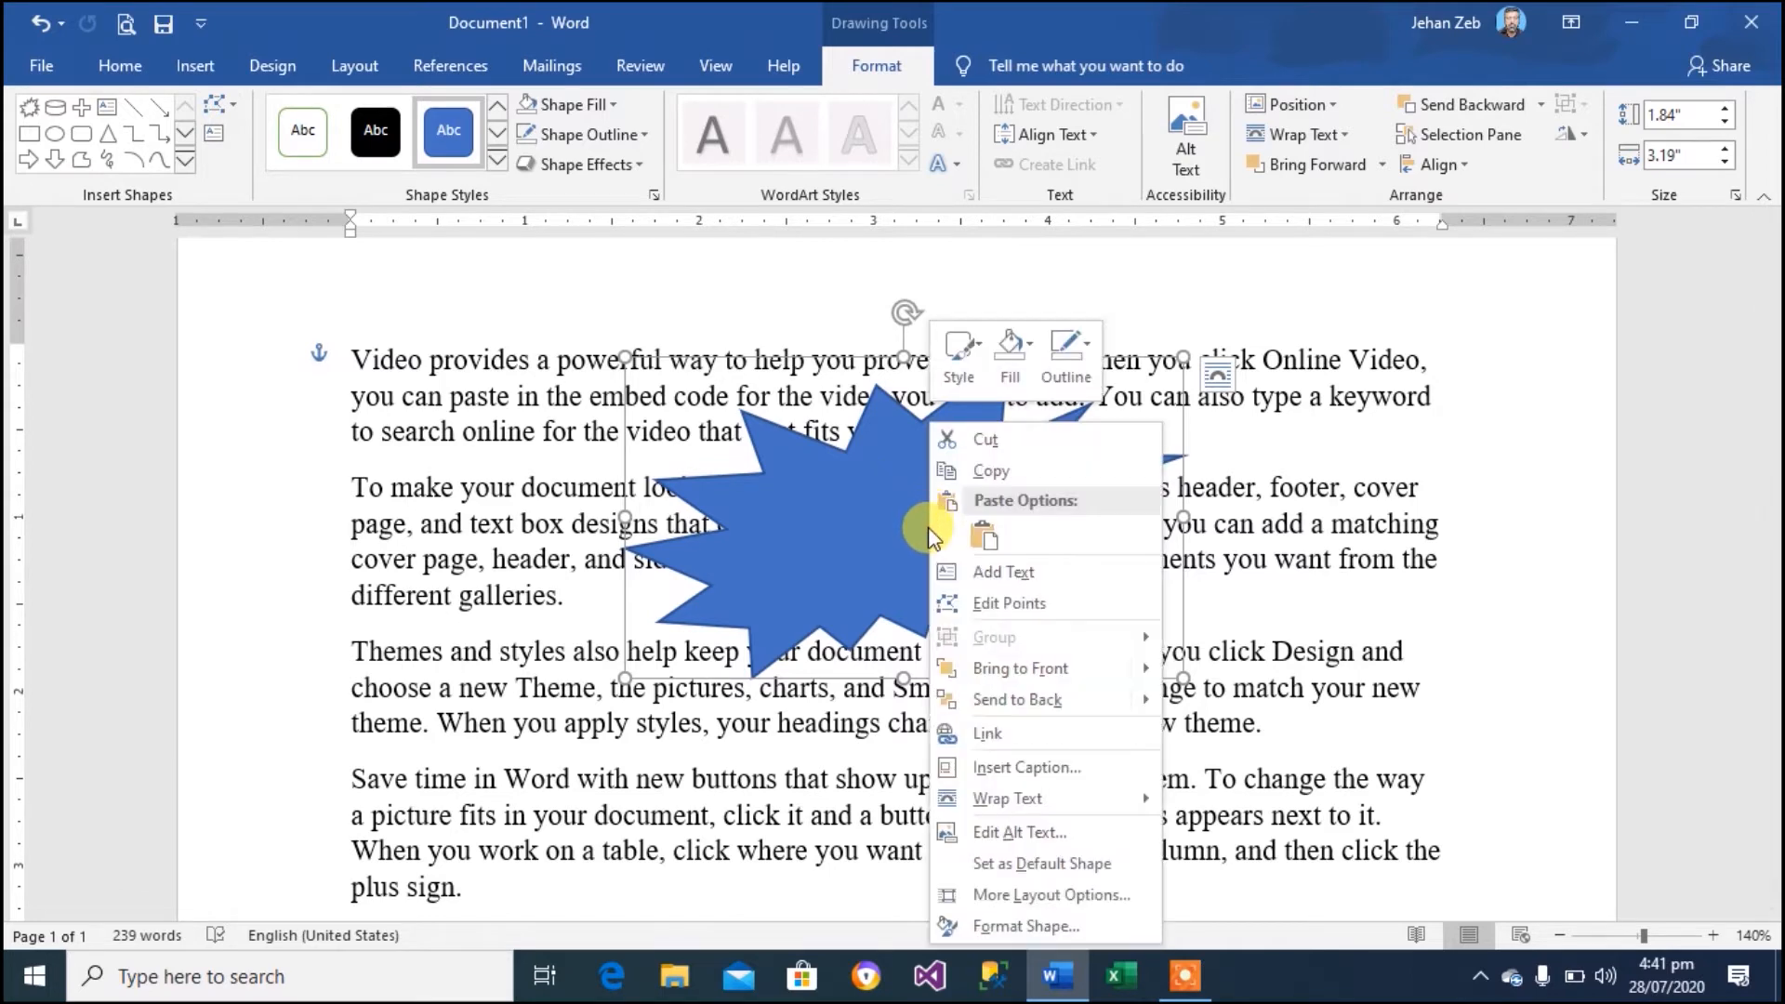
mouse_move(1028, 795)
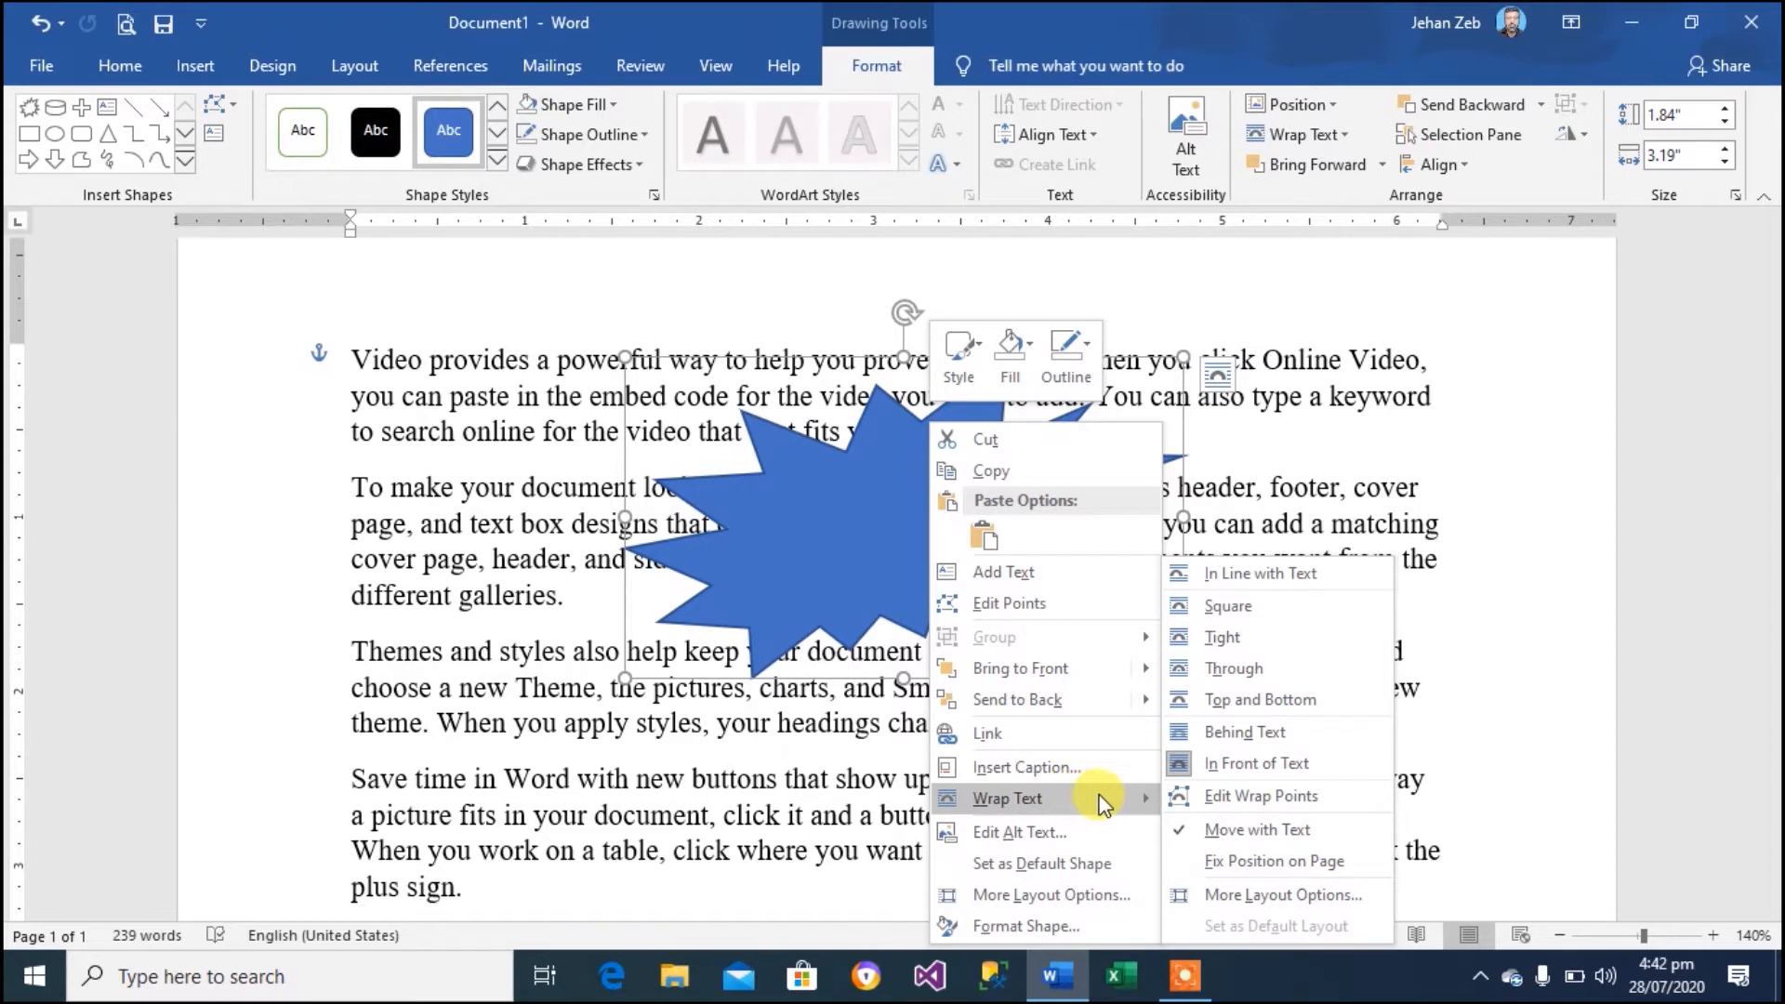
left_click(1213, 764)
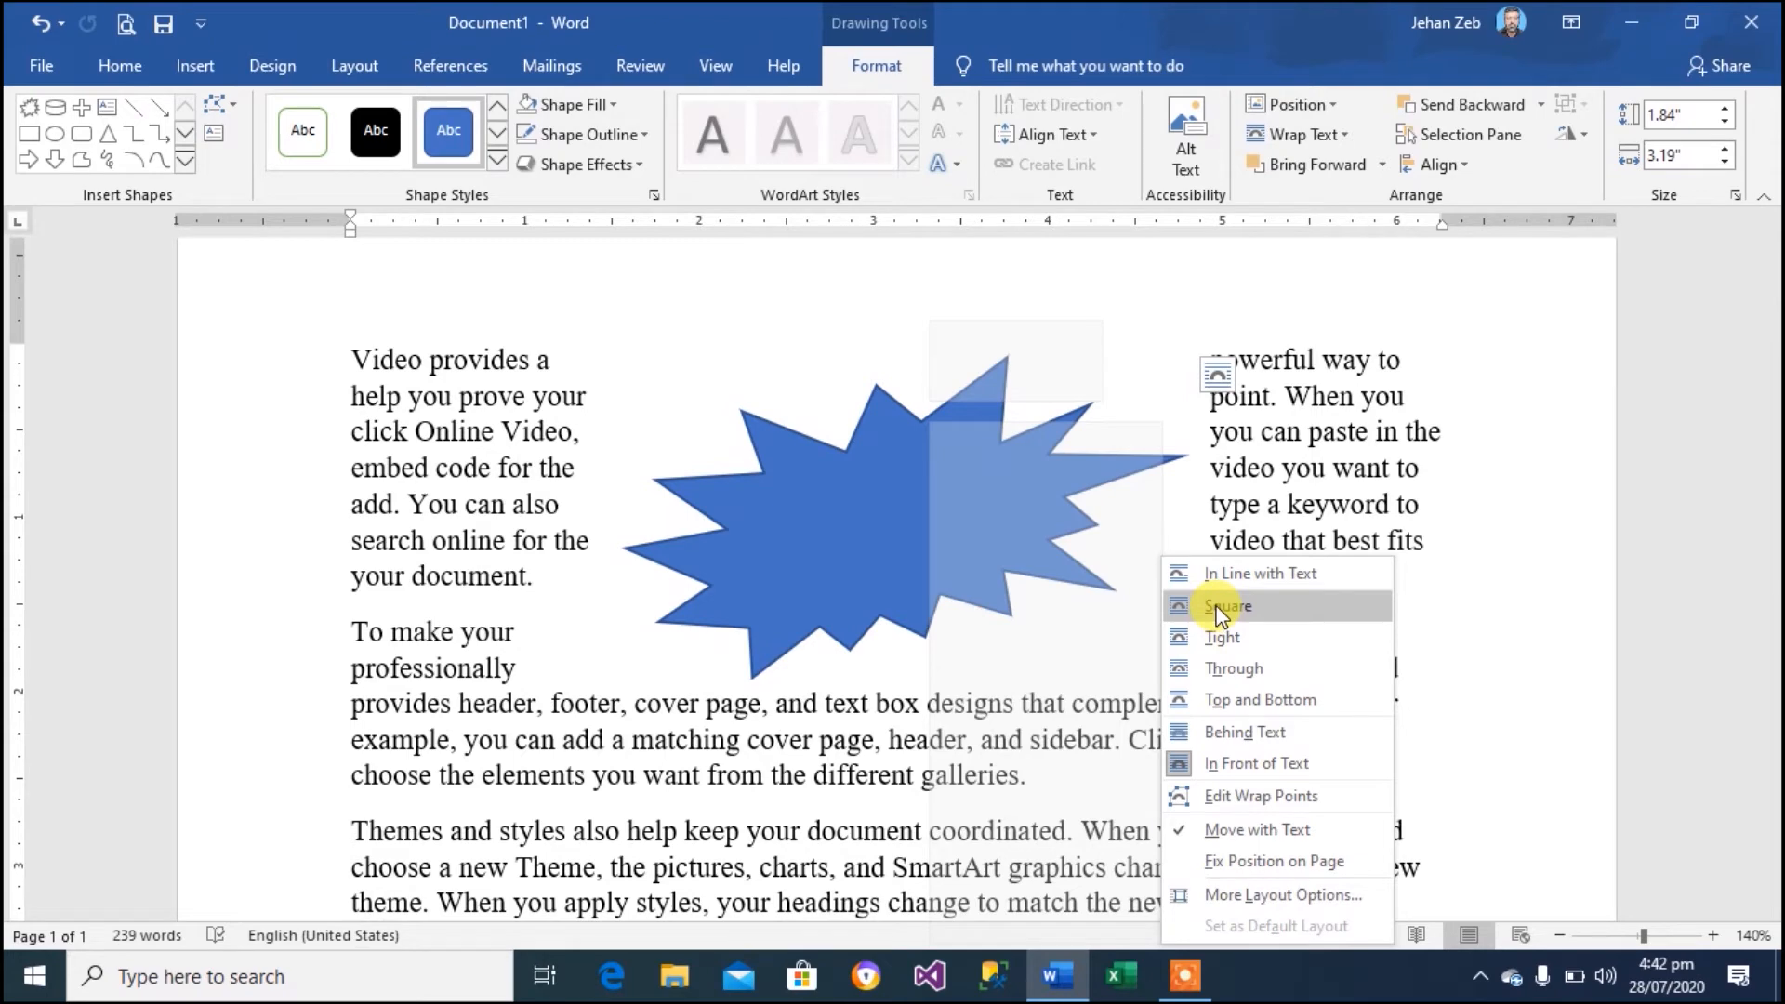
left_click(1225, 608)
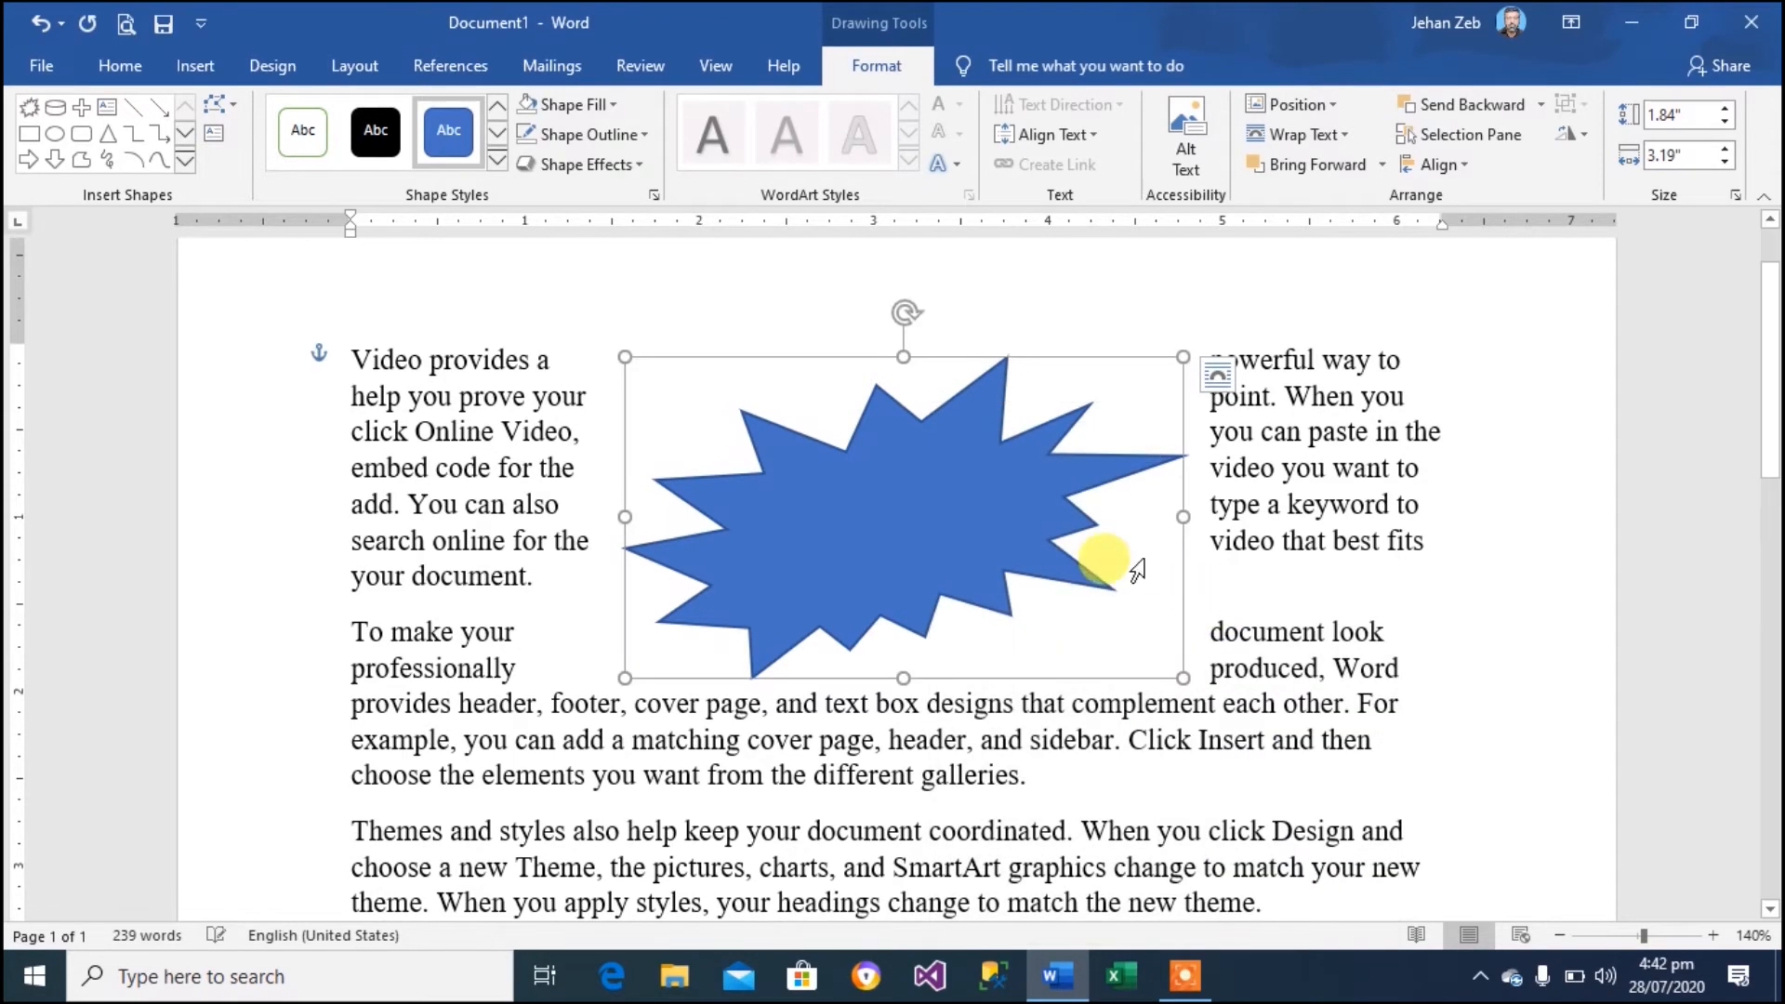
left_click_drag(1002, 494, 962, 688)
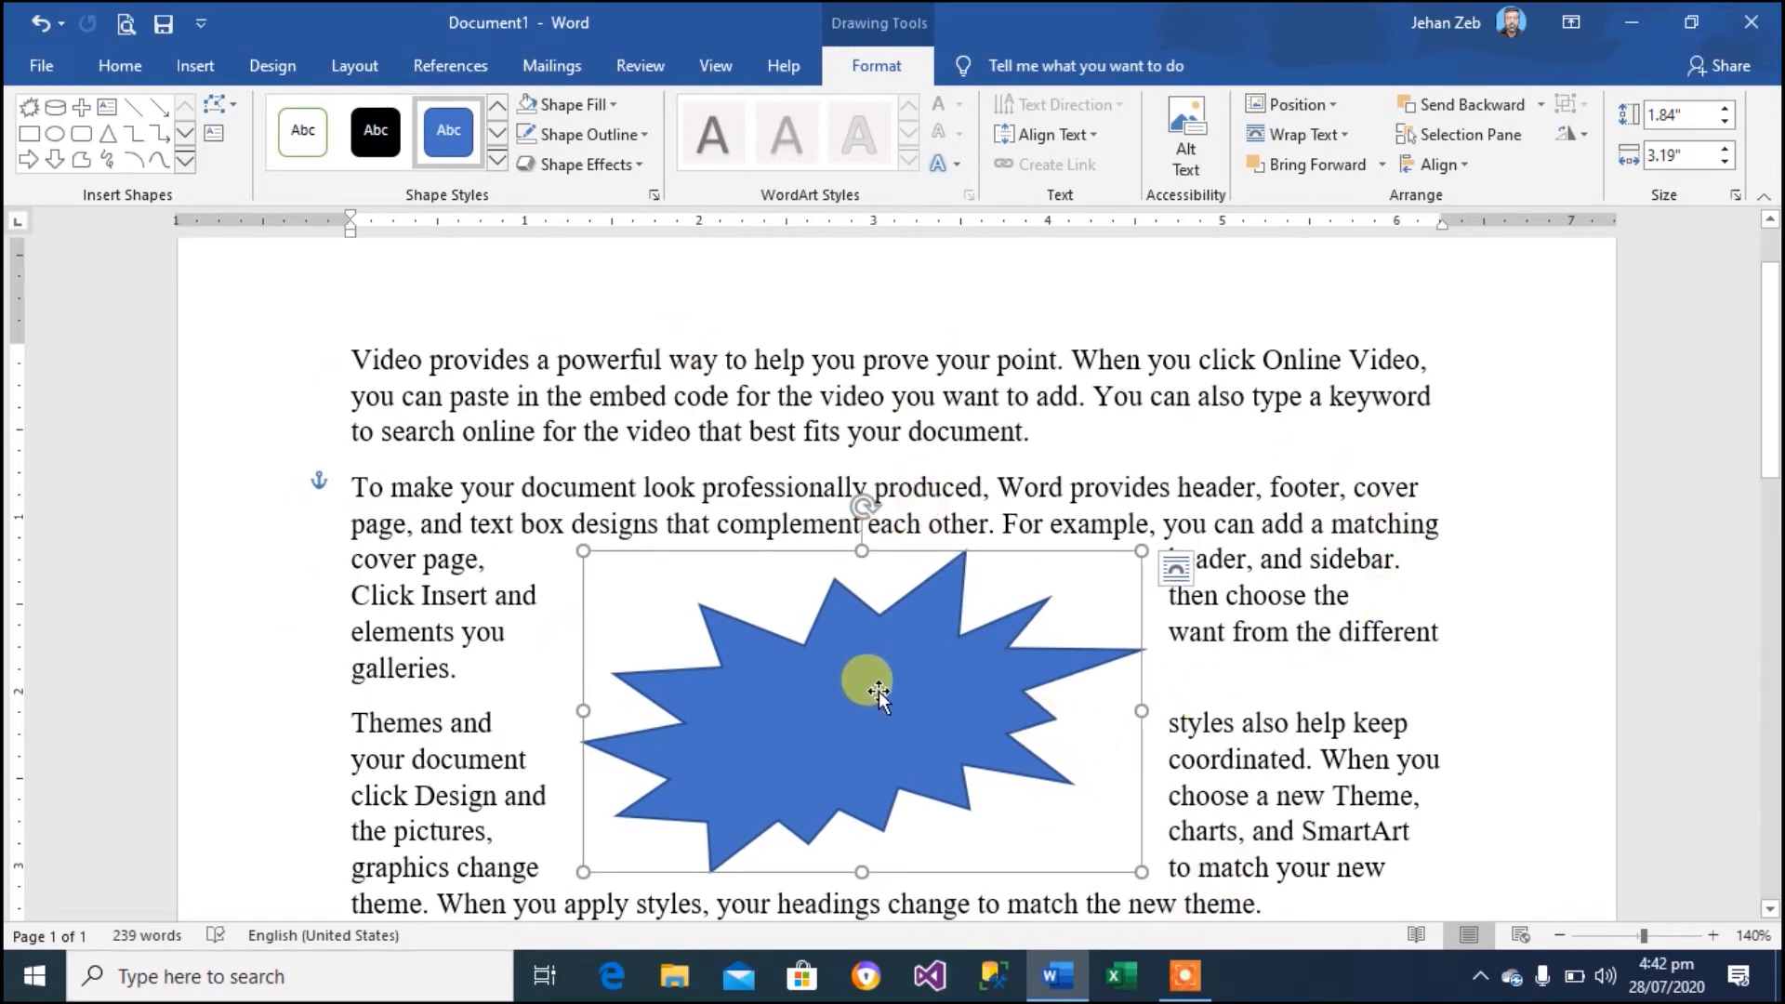
Preview the alternative text wrapping options on the explosion shape
right_click(890, 684)
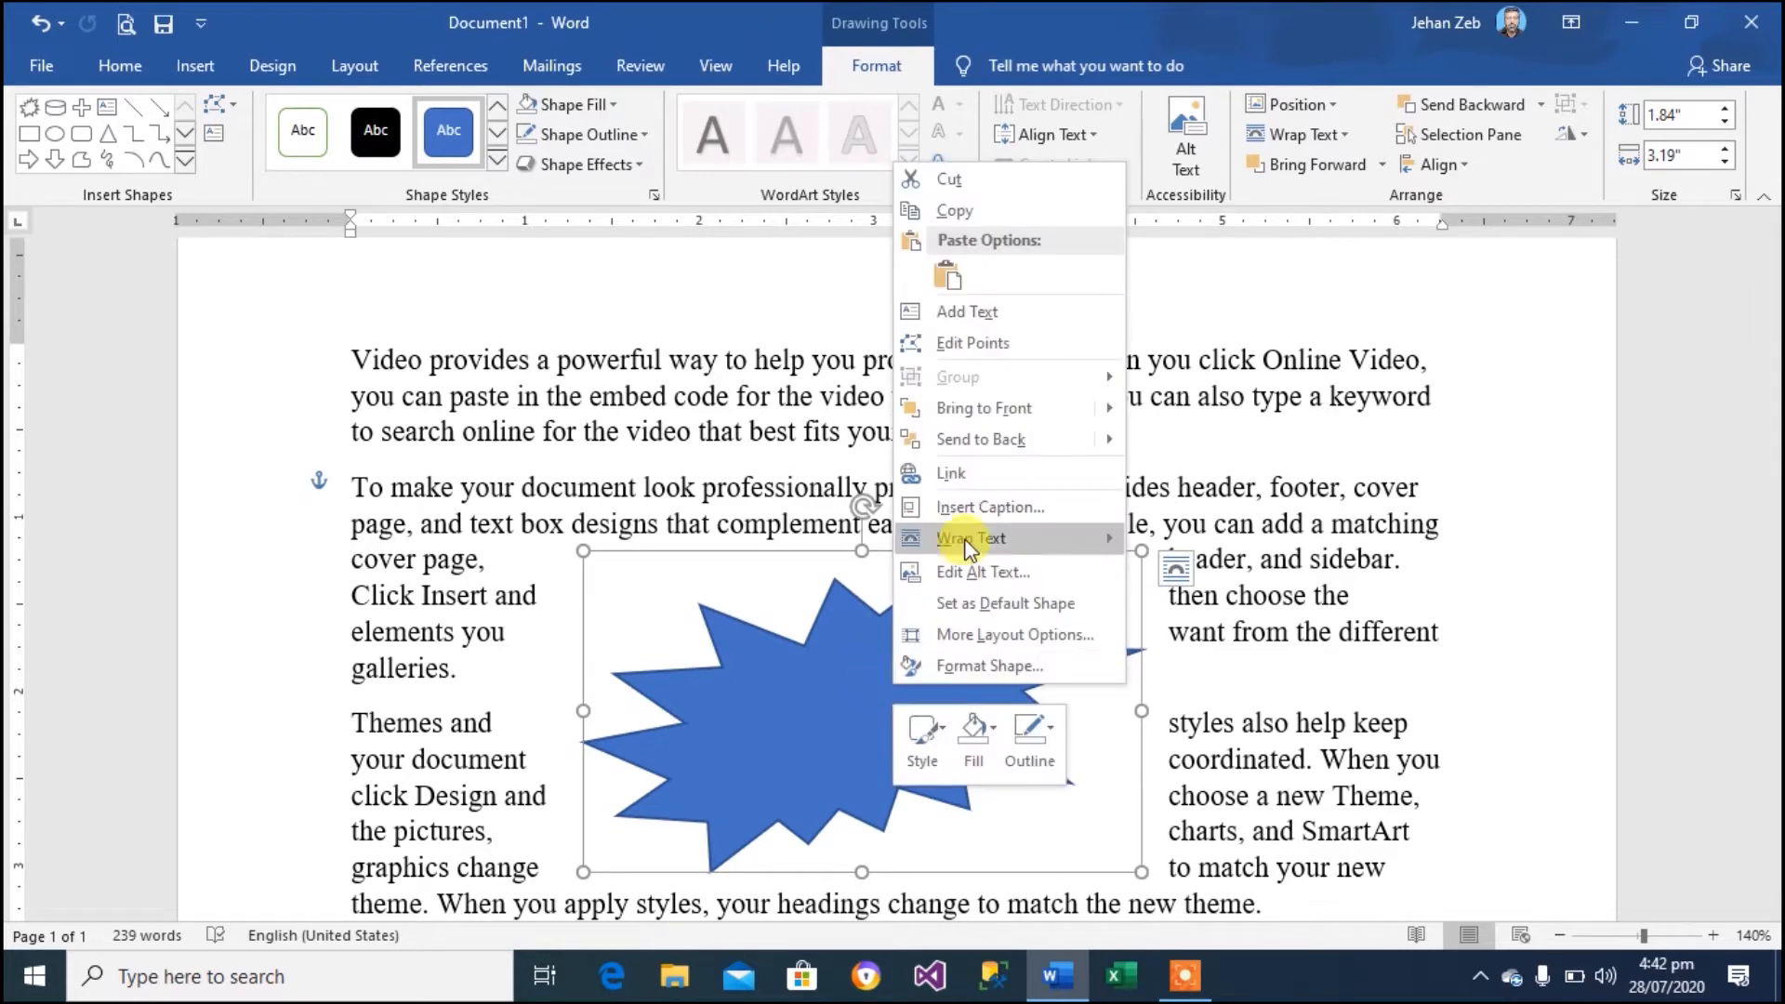
mouse_move(1013, 537)
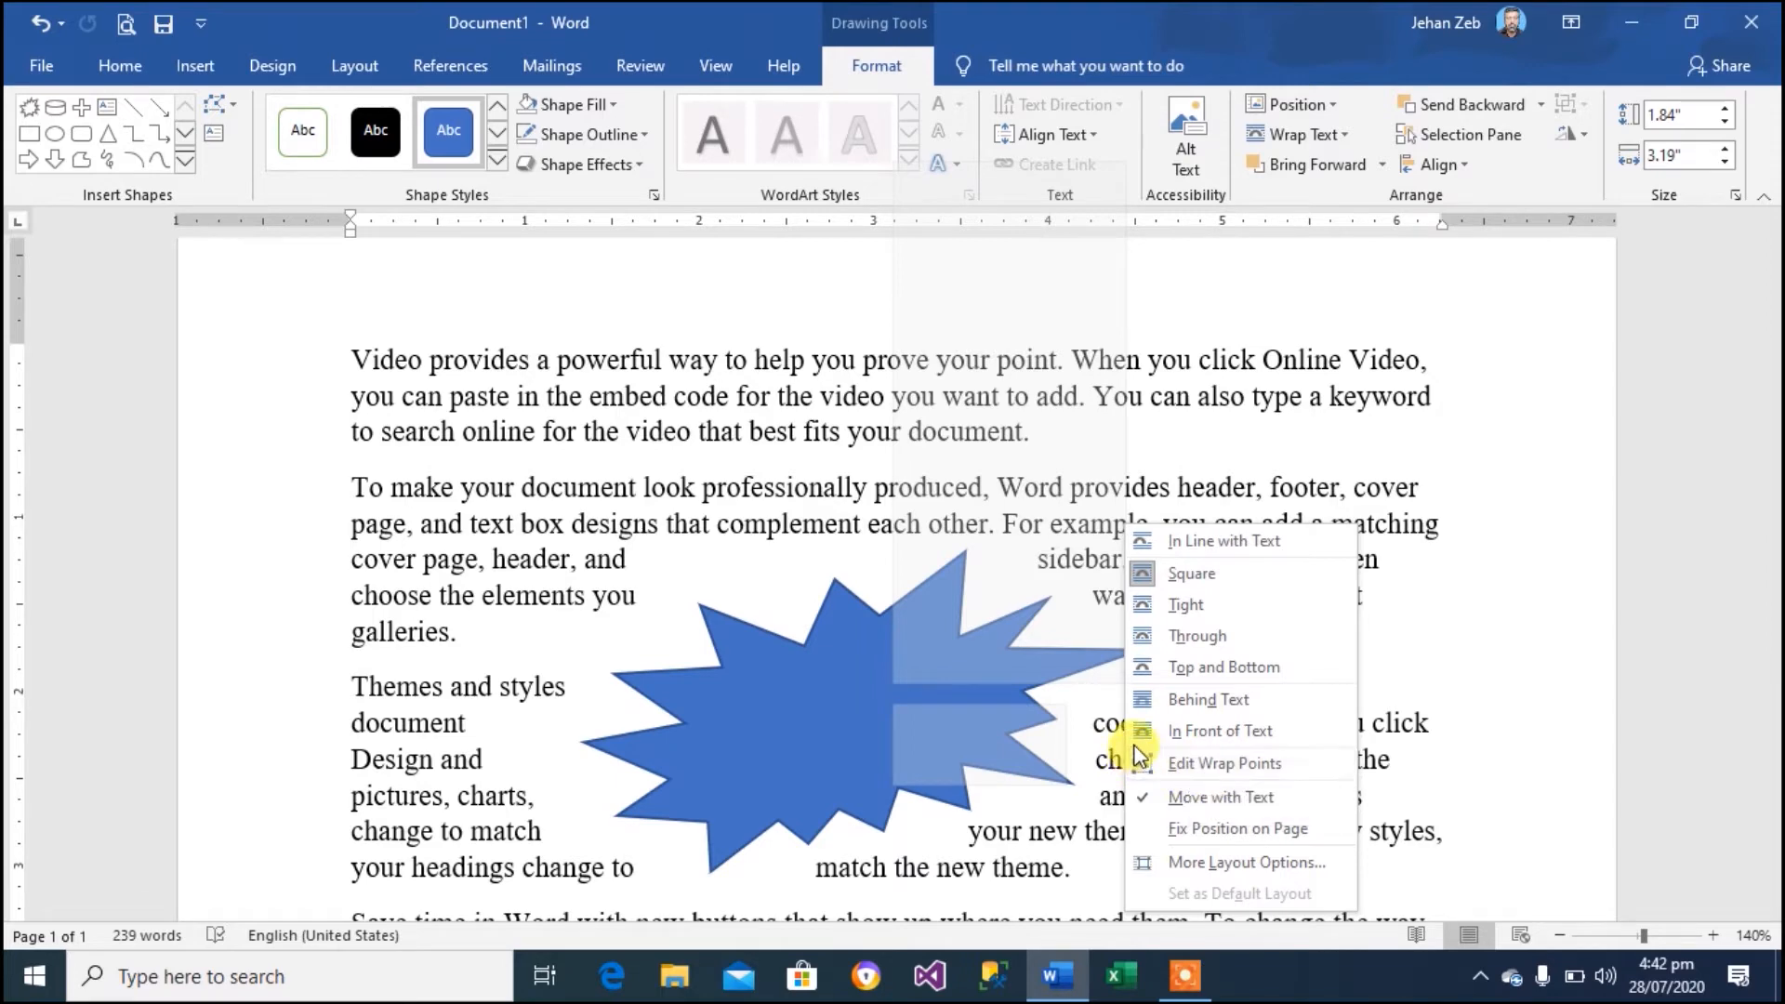
left_click(1002, 694)
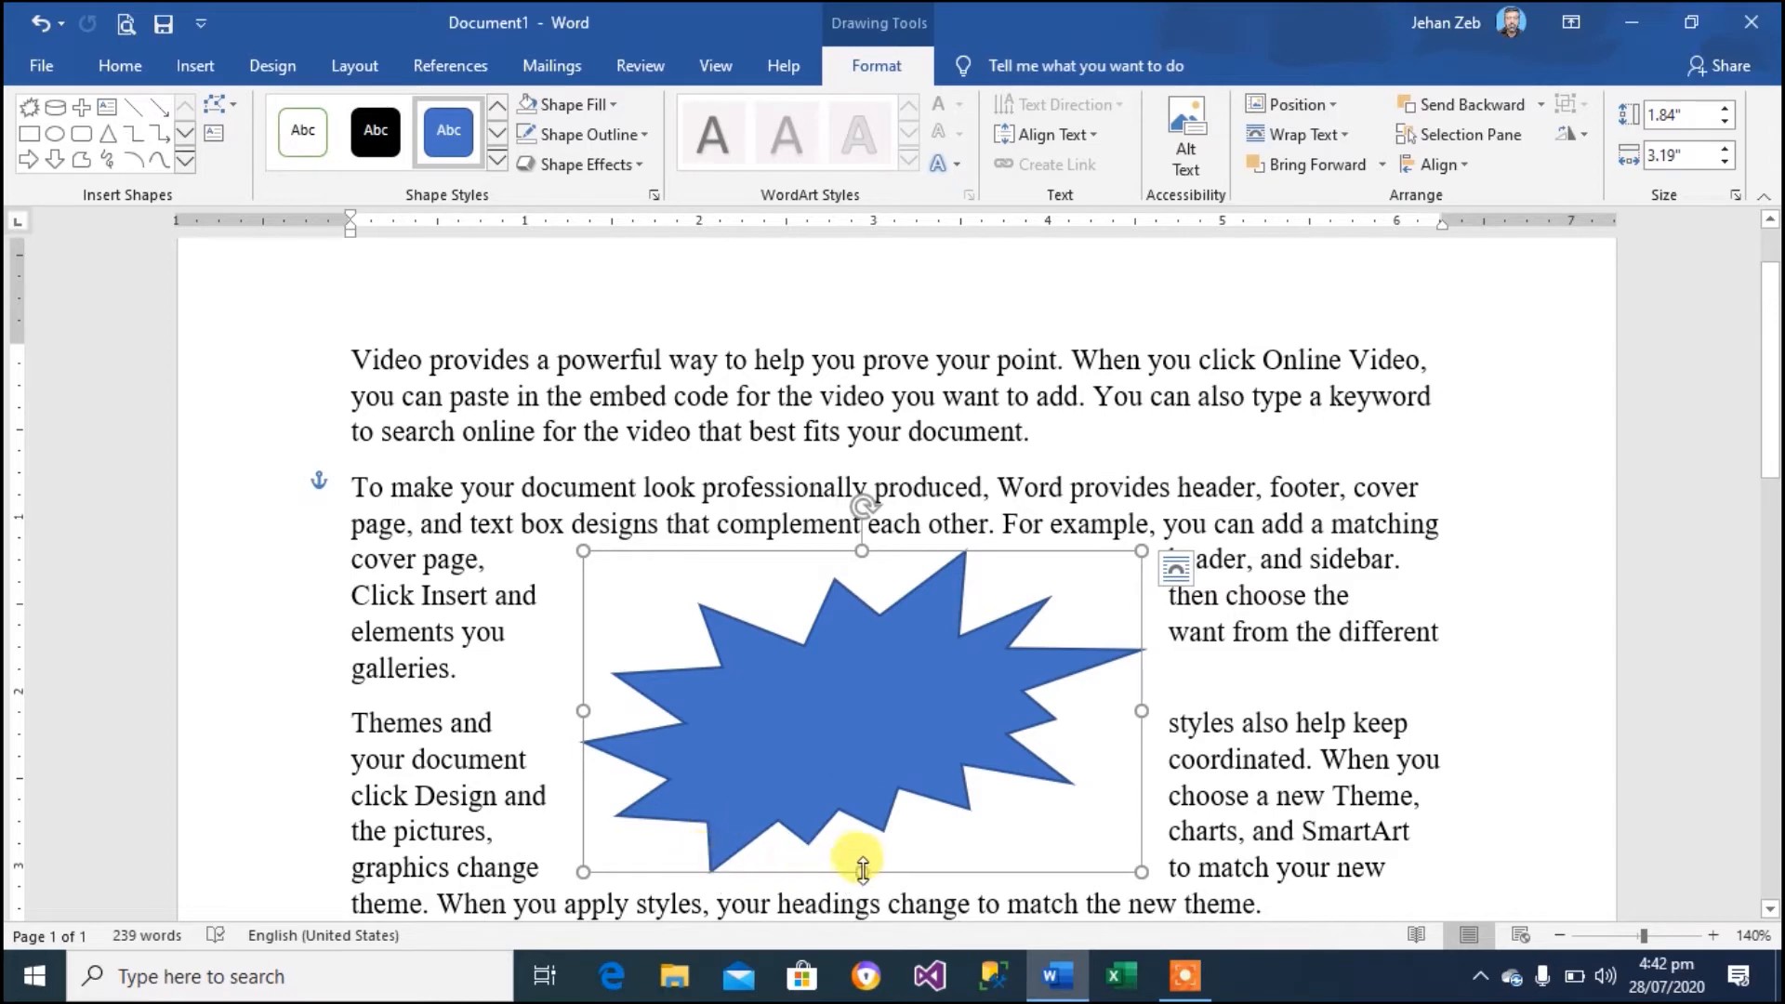
Stretch the explosion shape downward to about 2.33" high, and delete it from the document
left_click_drag(862, 871, 850, 924)
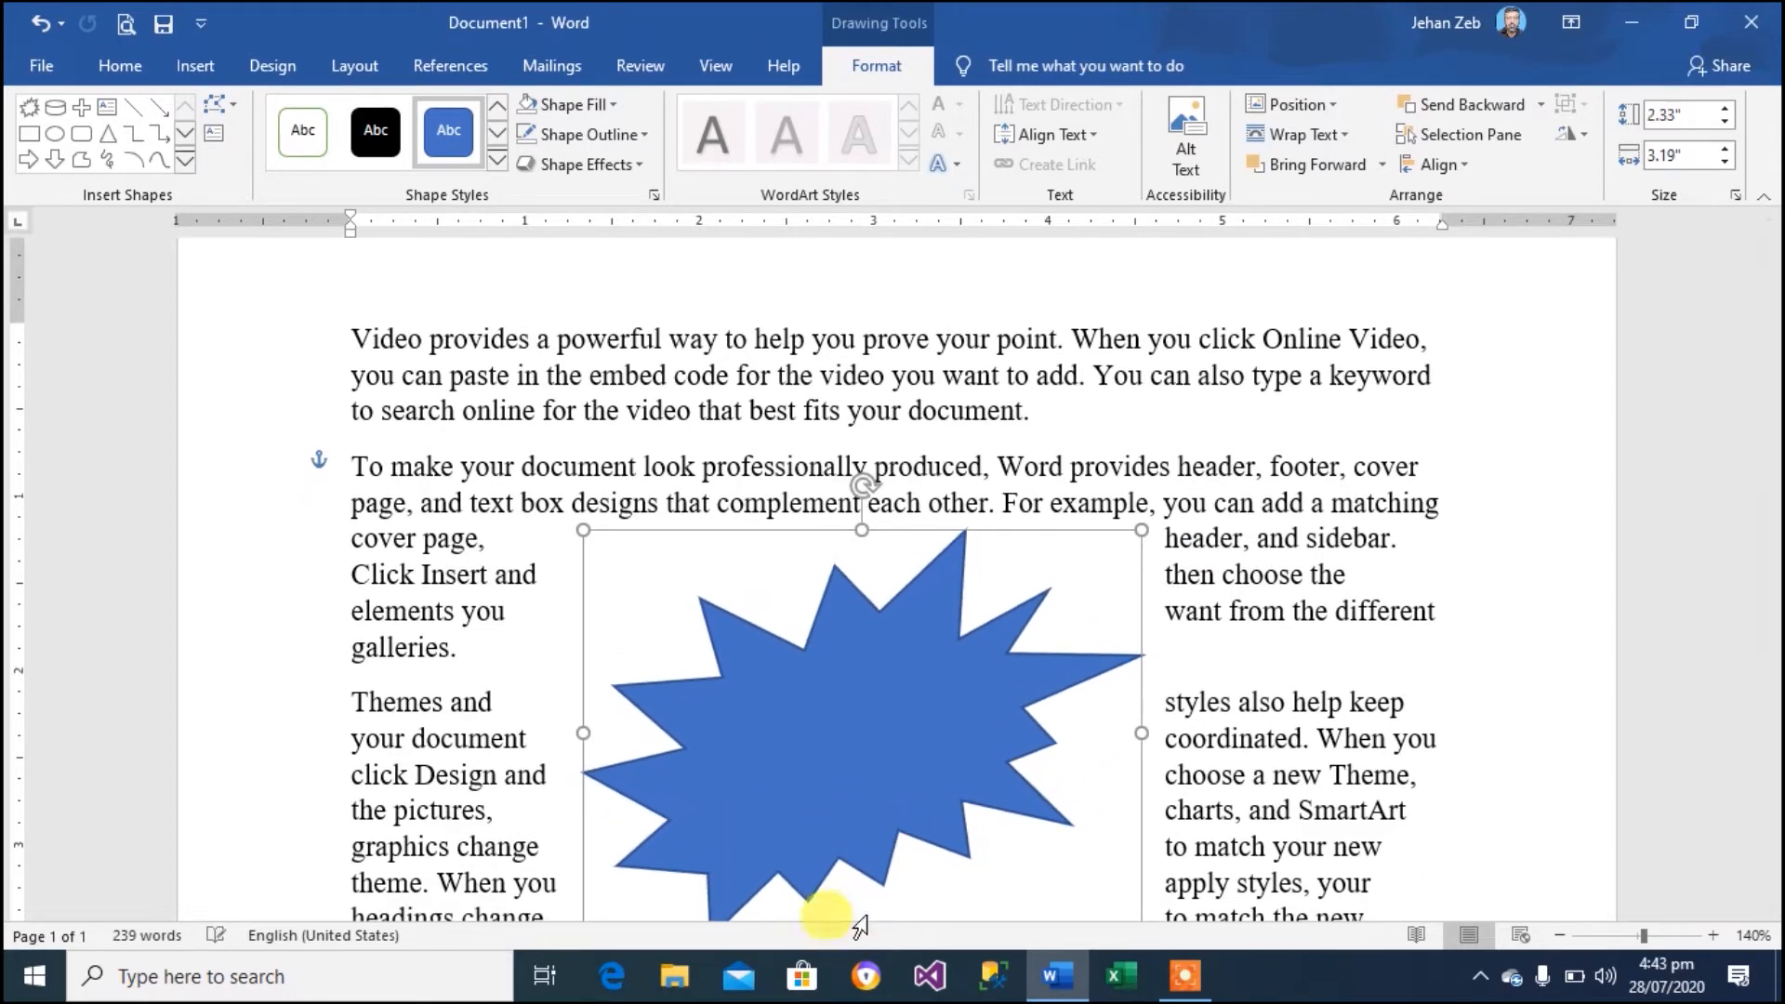
left_click(1243, 677)
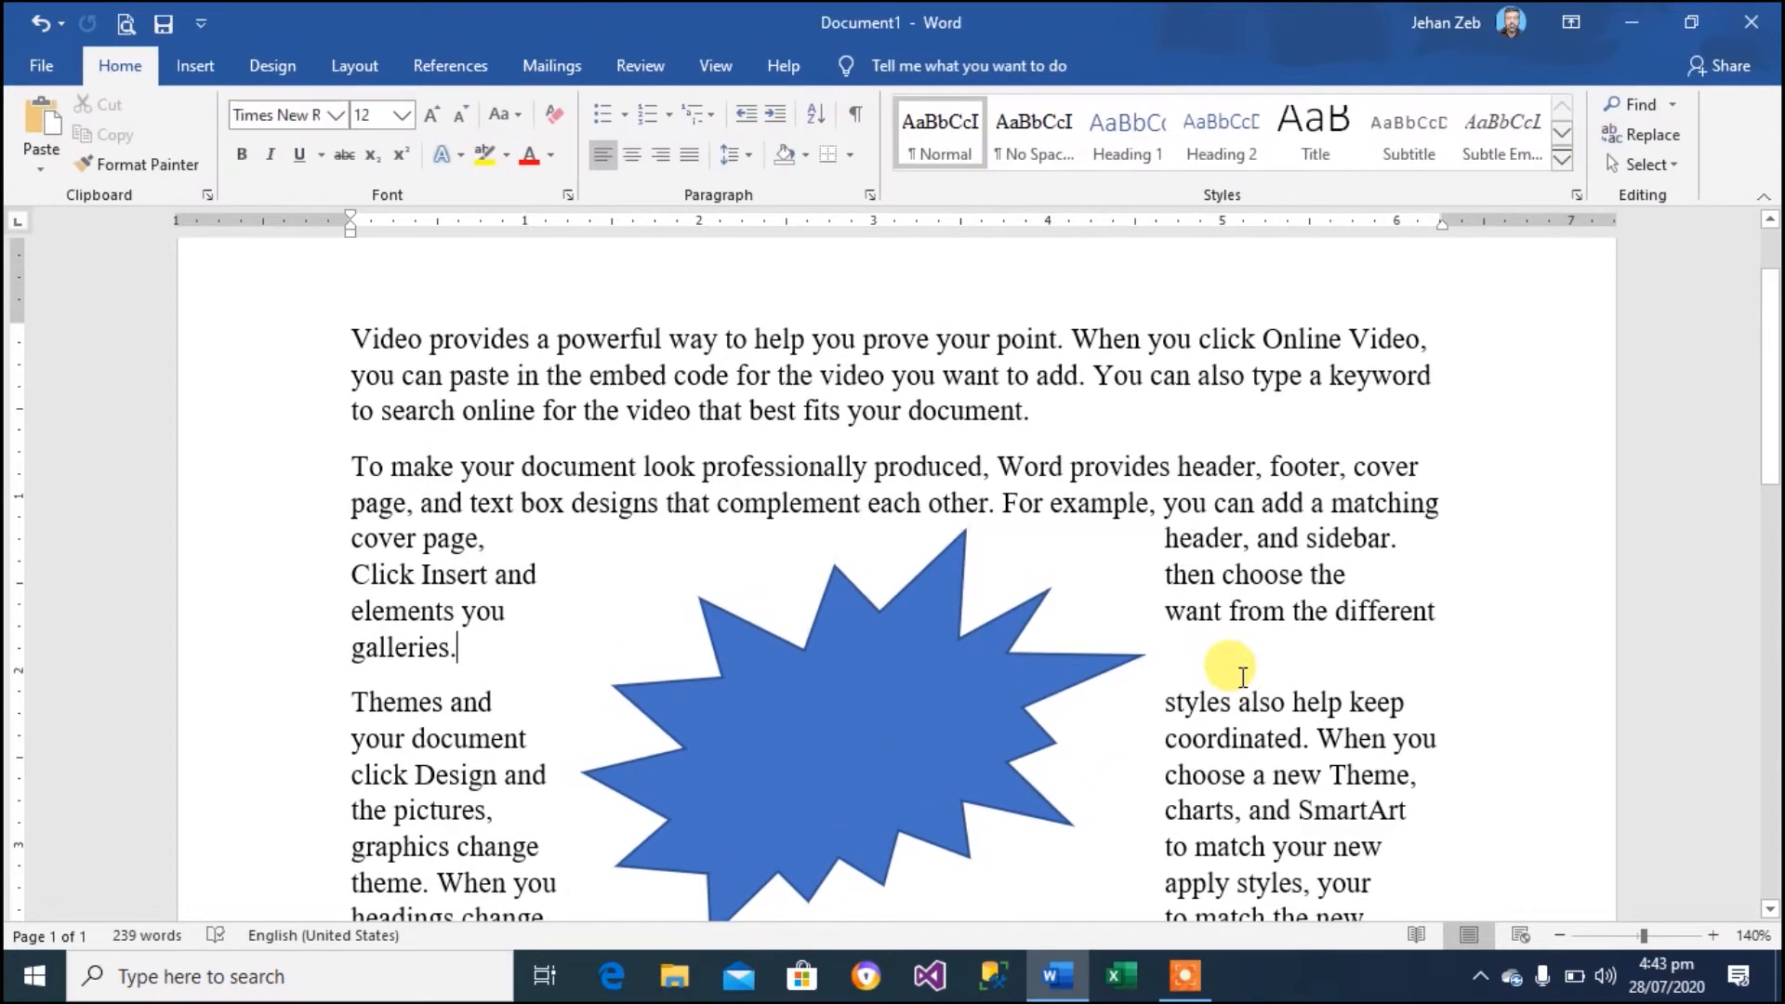
left_click(855, 649)
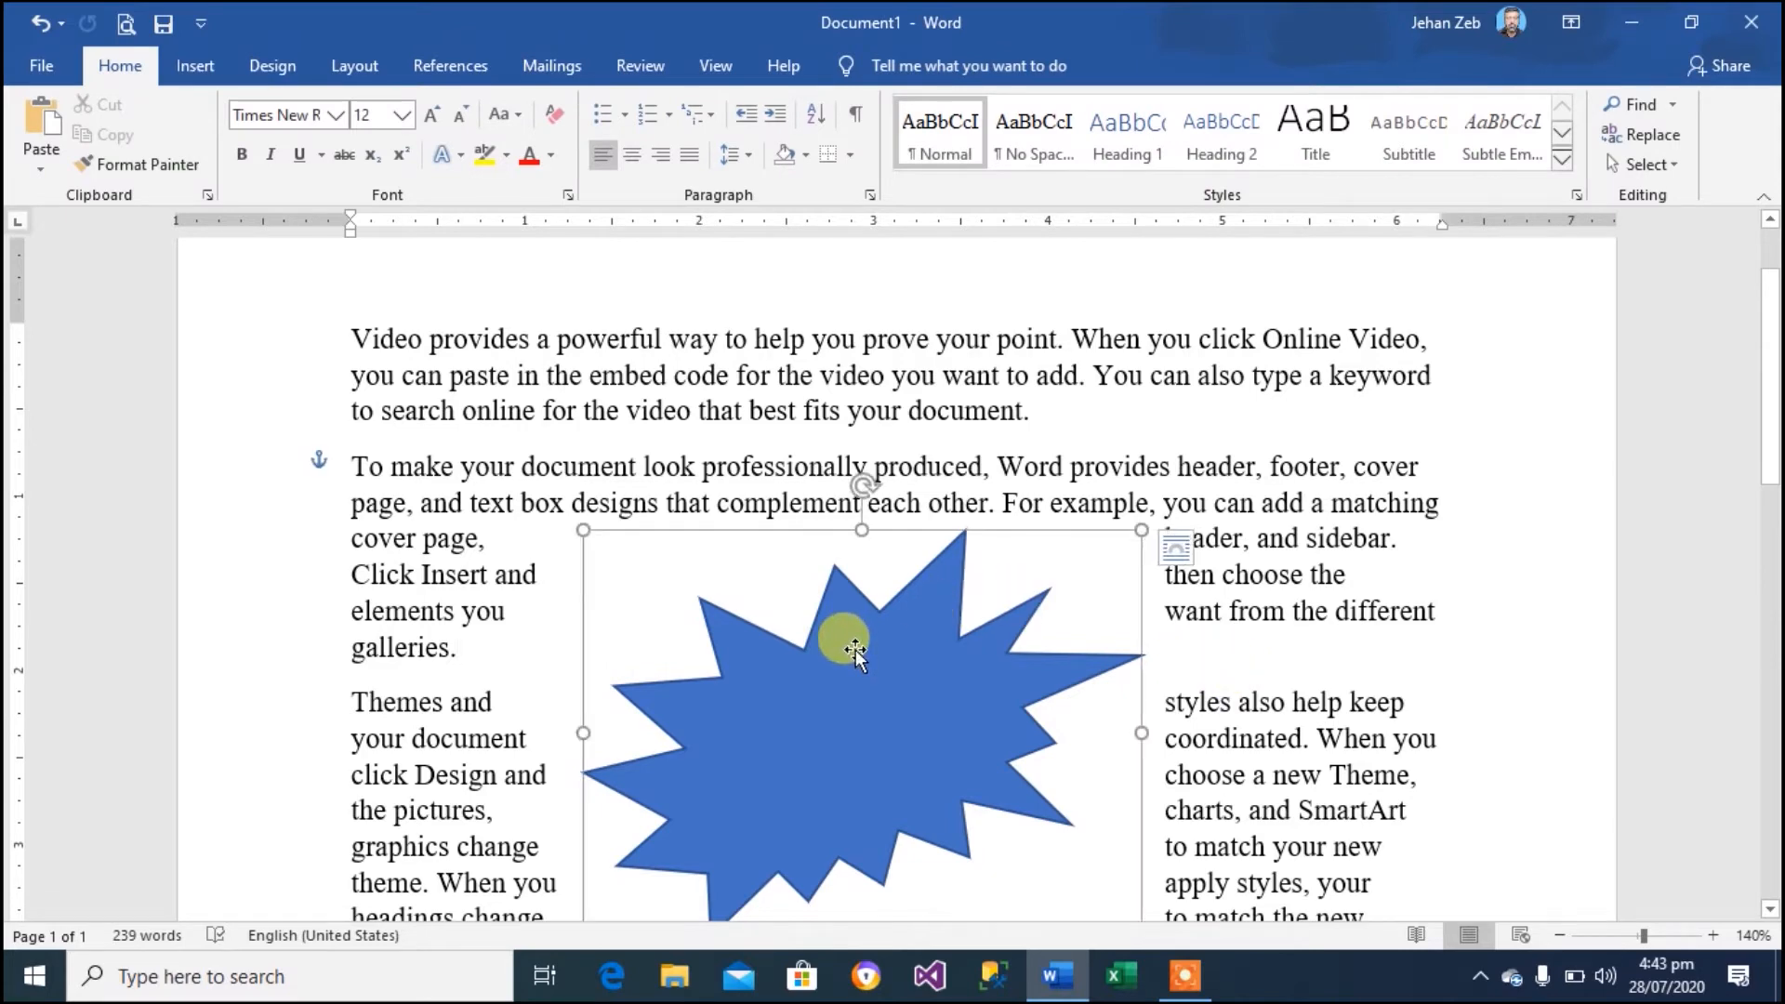
left_click(197, 66)
key("Delete")
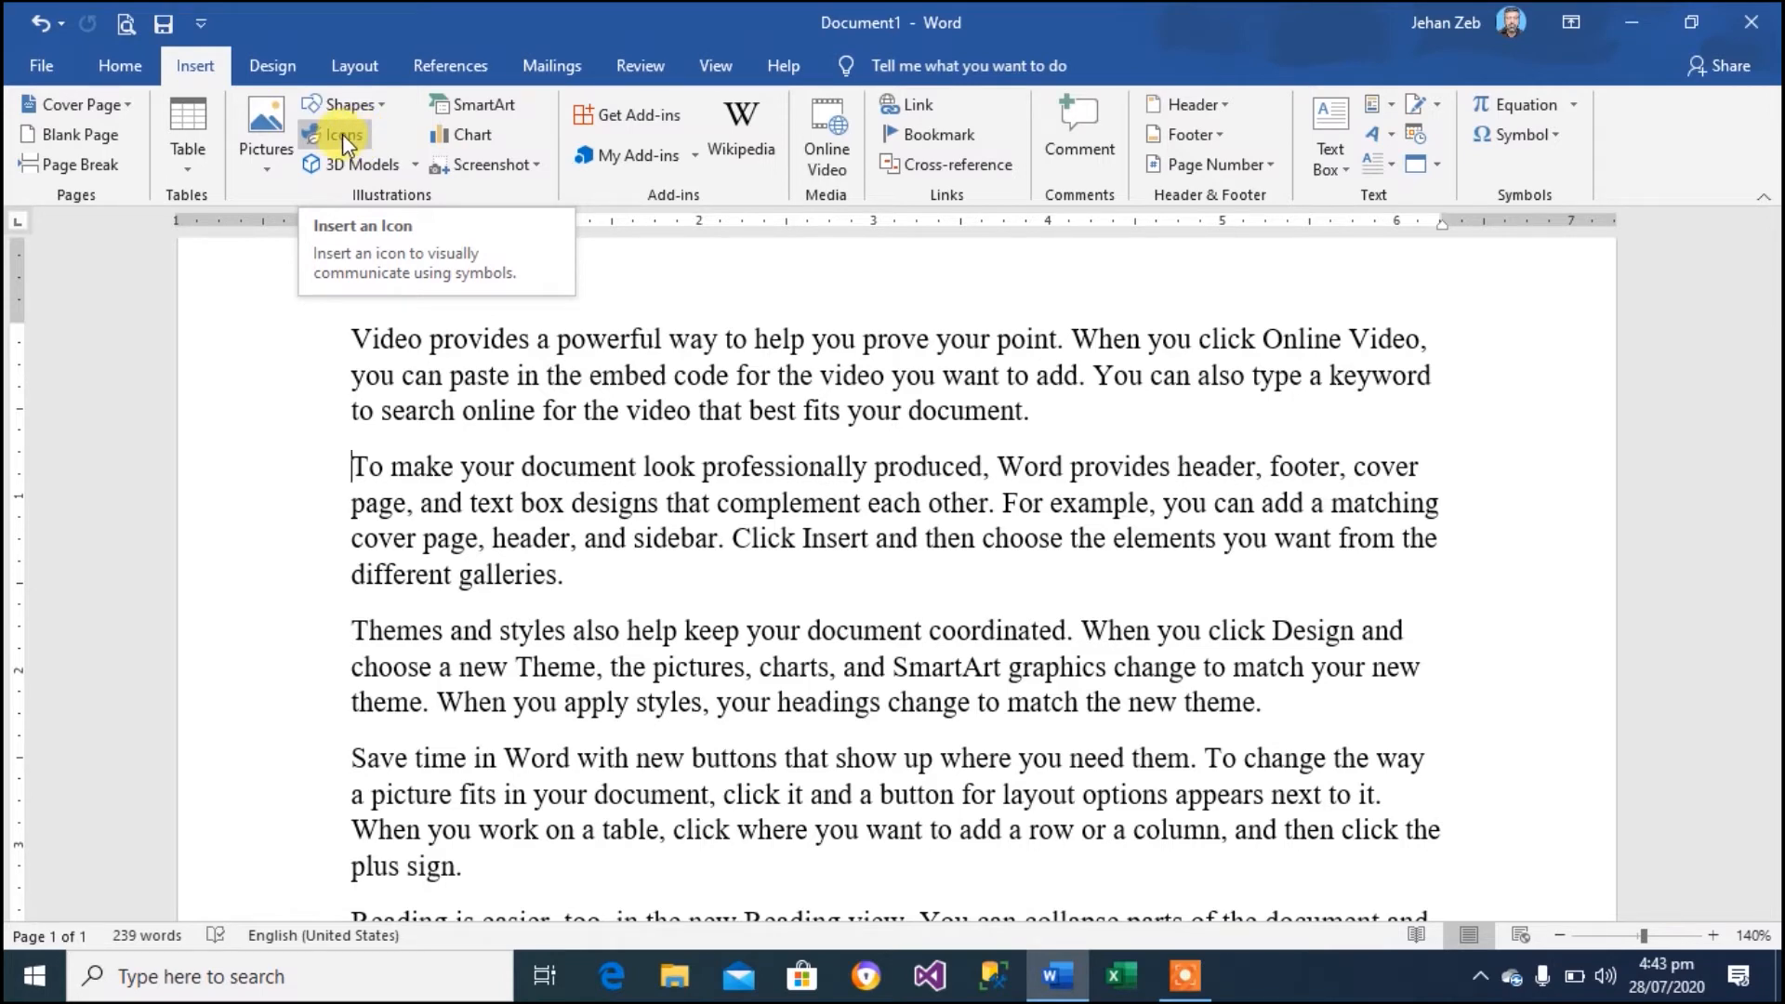
Open the icon library and examine its categories, including Arrows, Bugs, Business, Commerce, Communication, Medical and Body parts
left_click(342, 134)
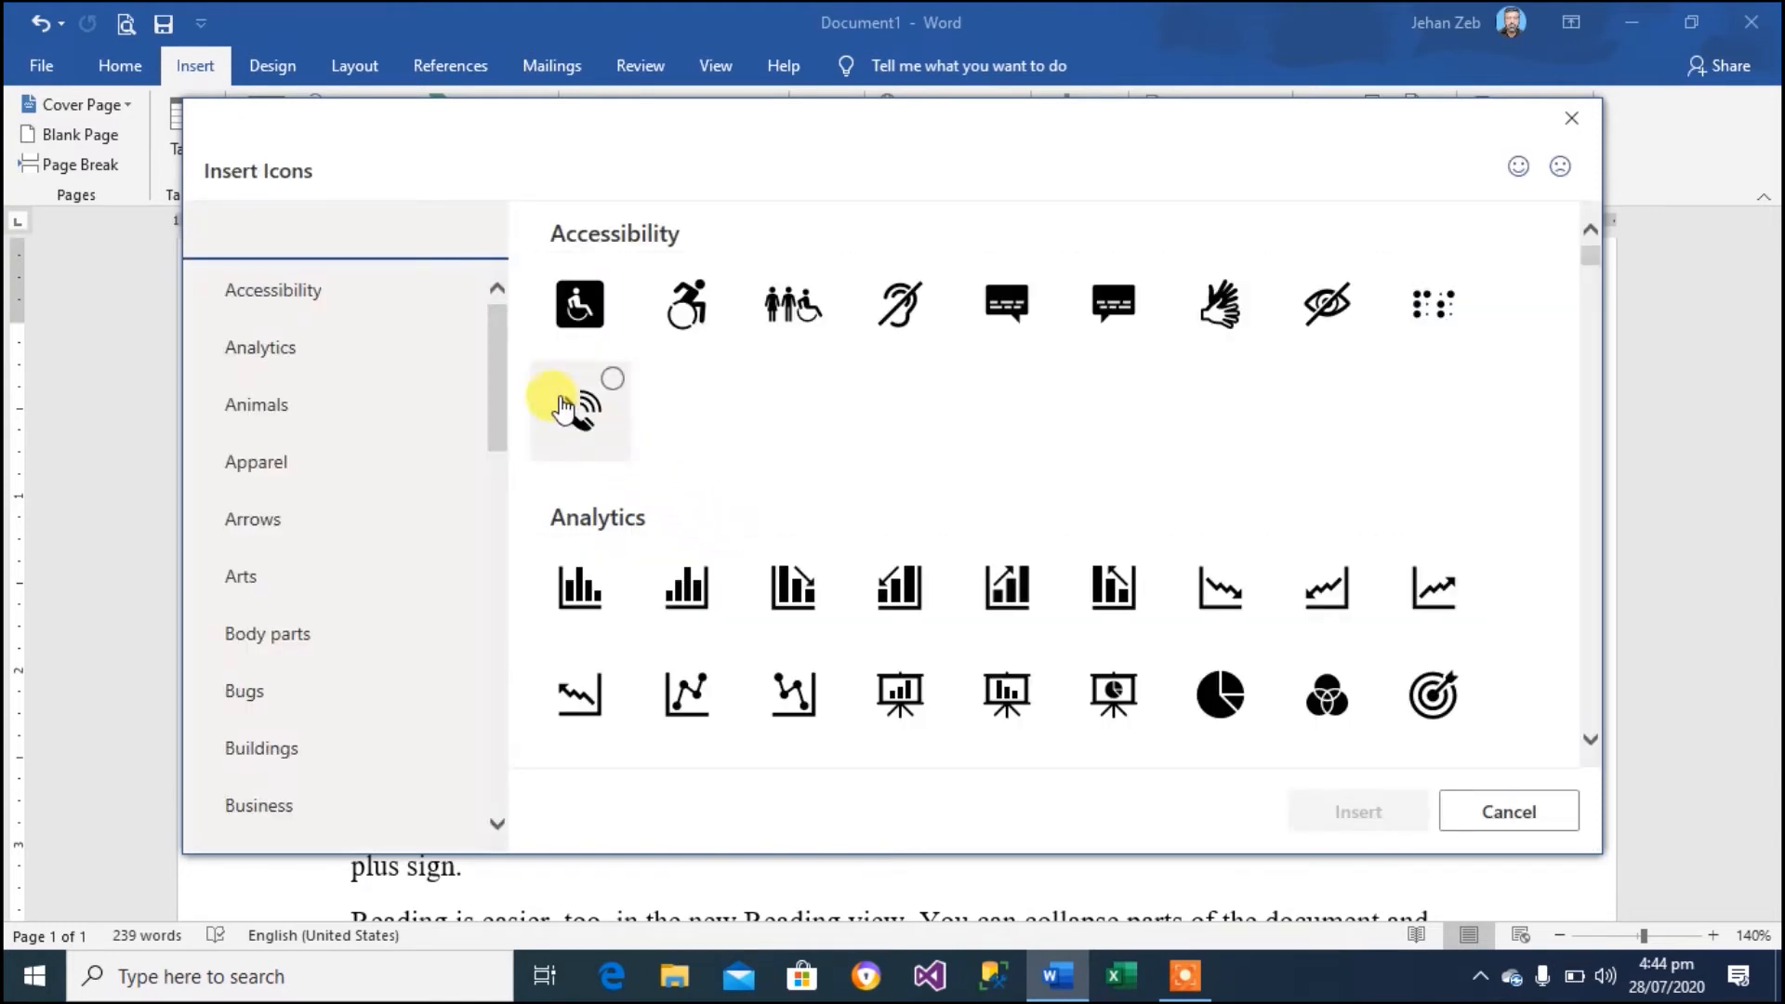
left_click_drag(500, 332, 503, 391)
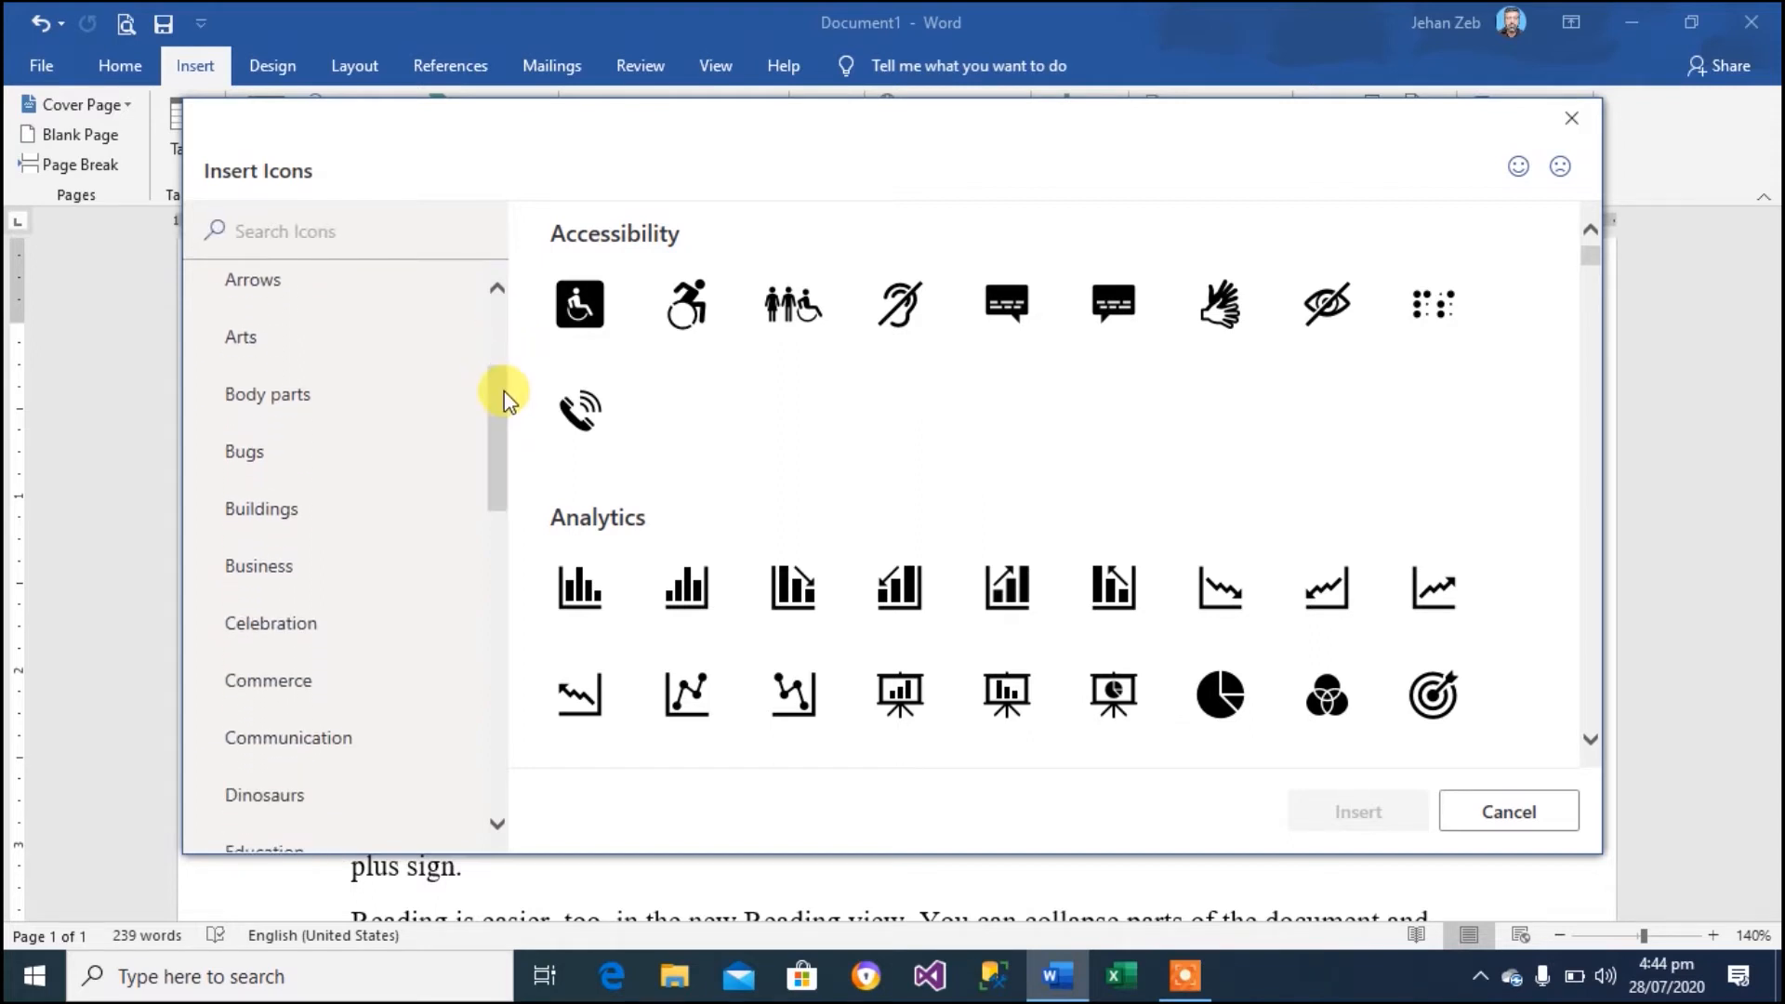
left_click(267, 292)
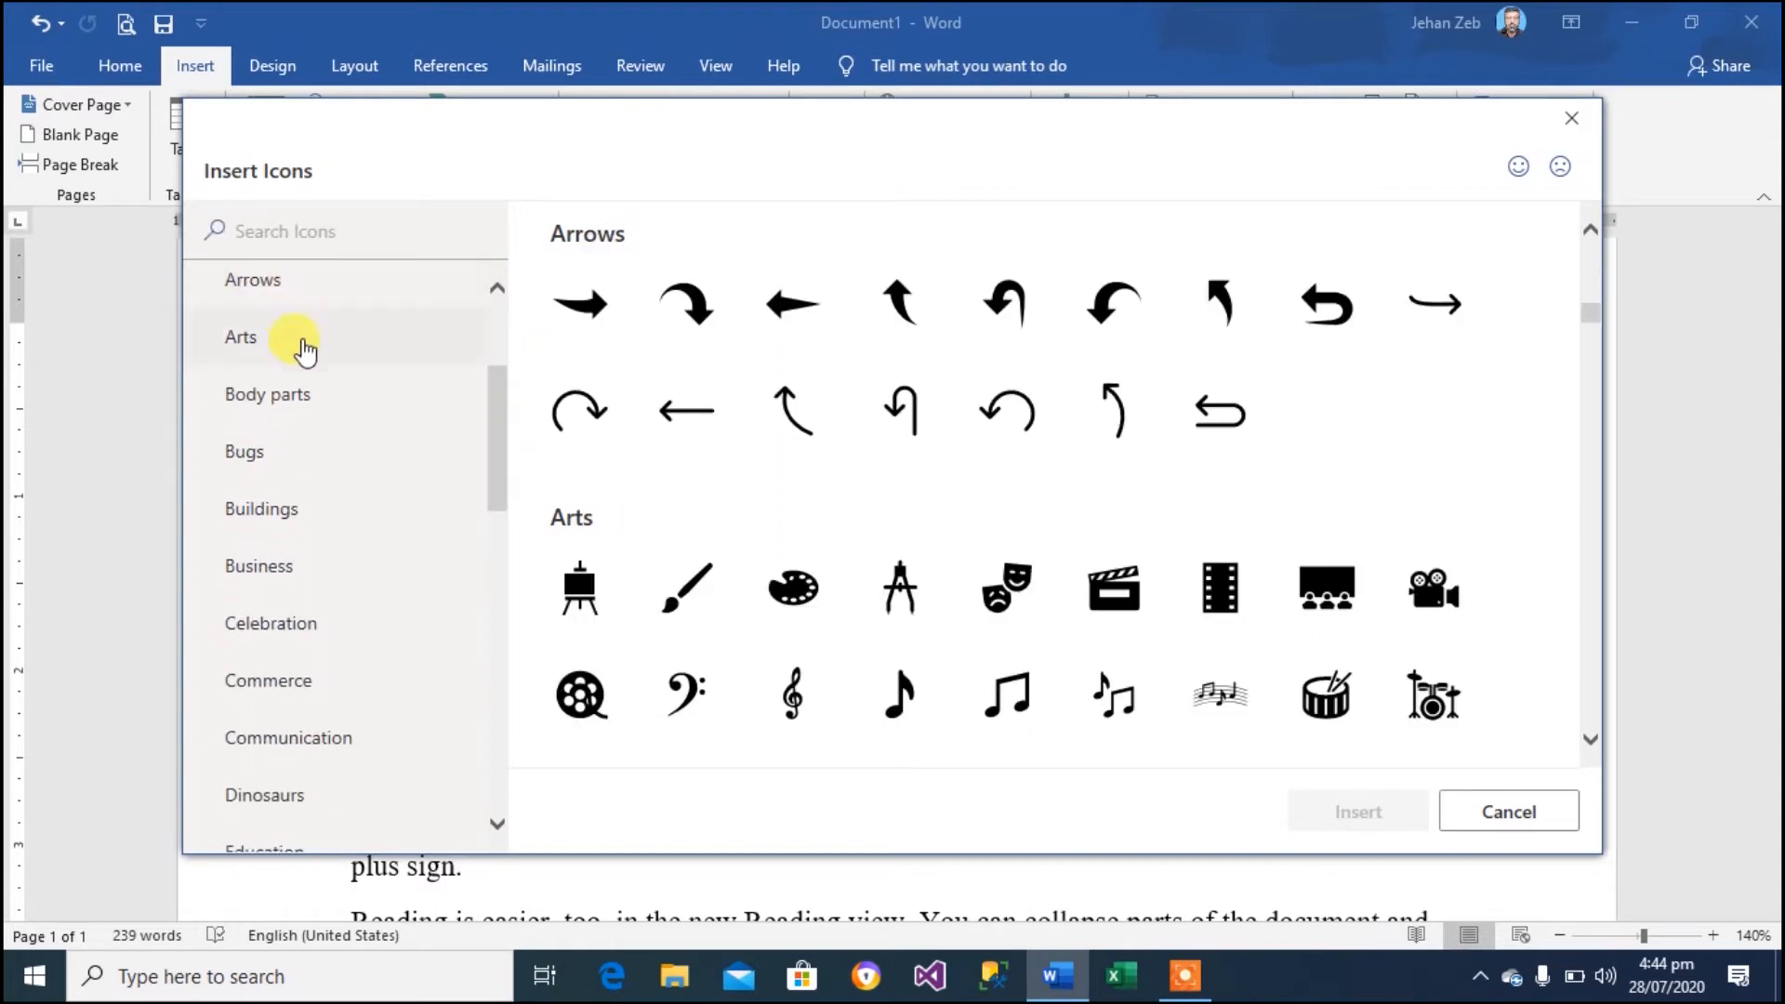
left_click(259, 476)
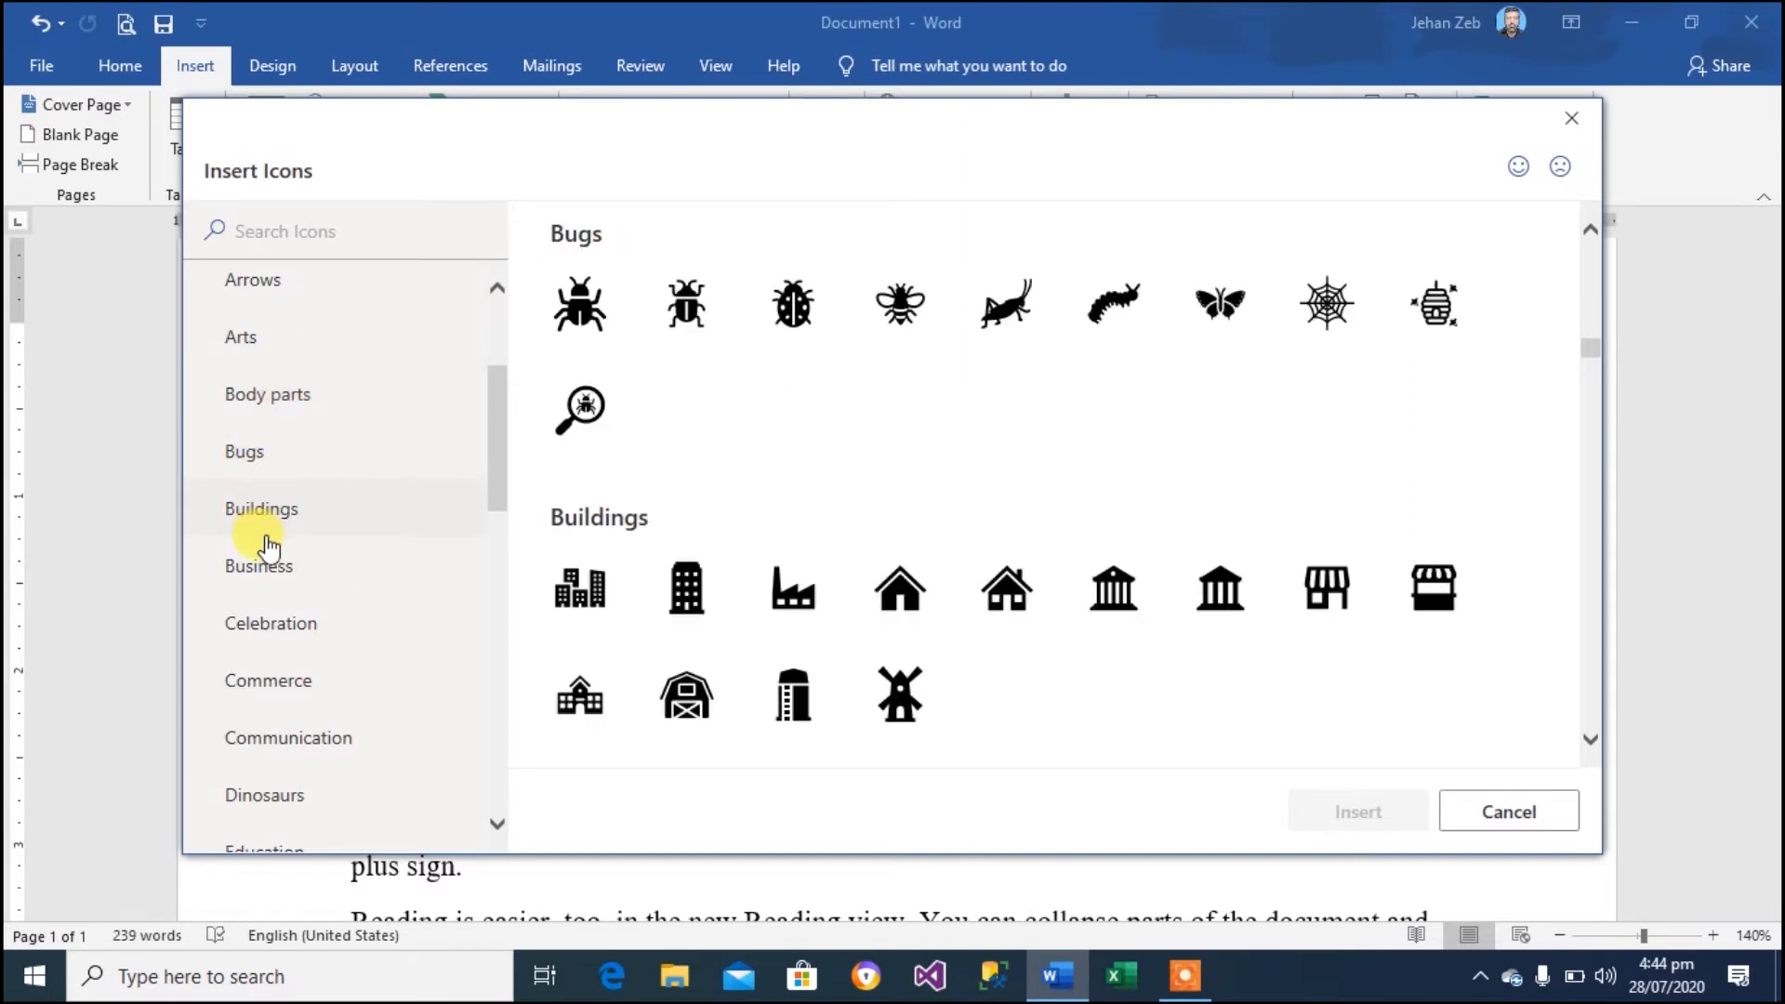
left_click(267, 572)
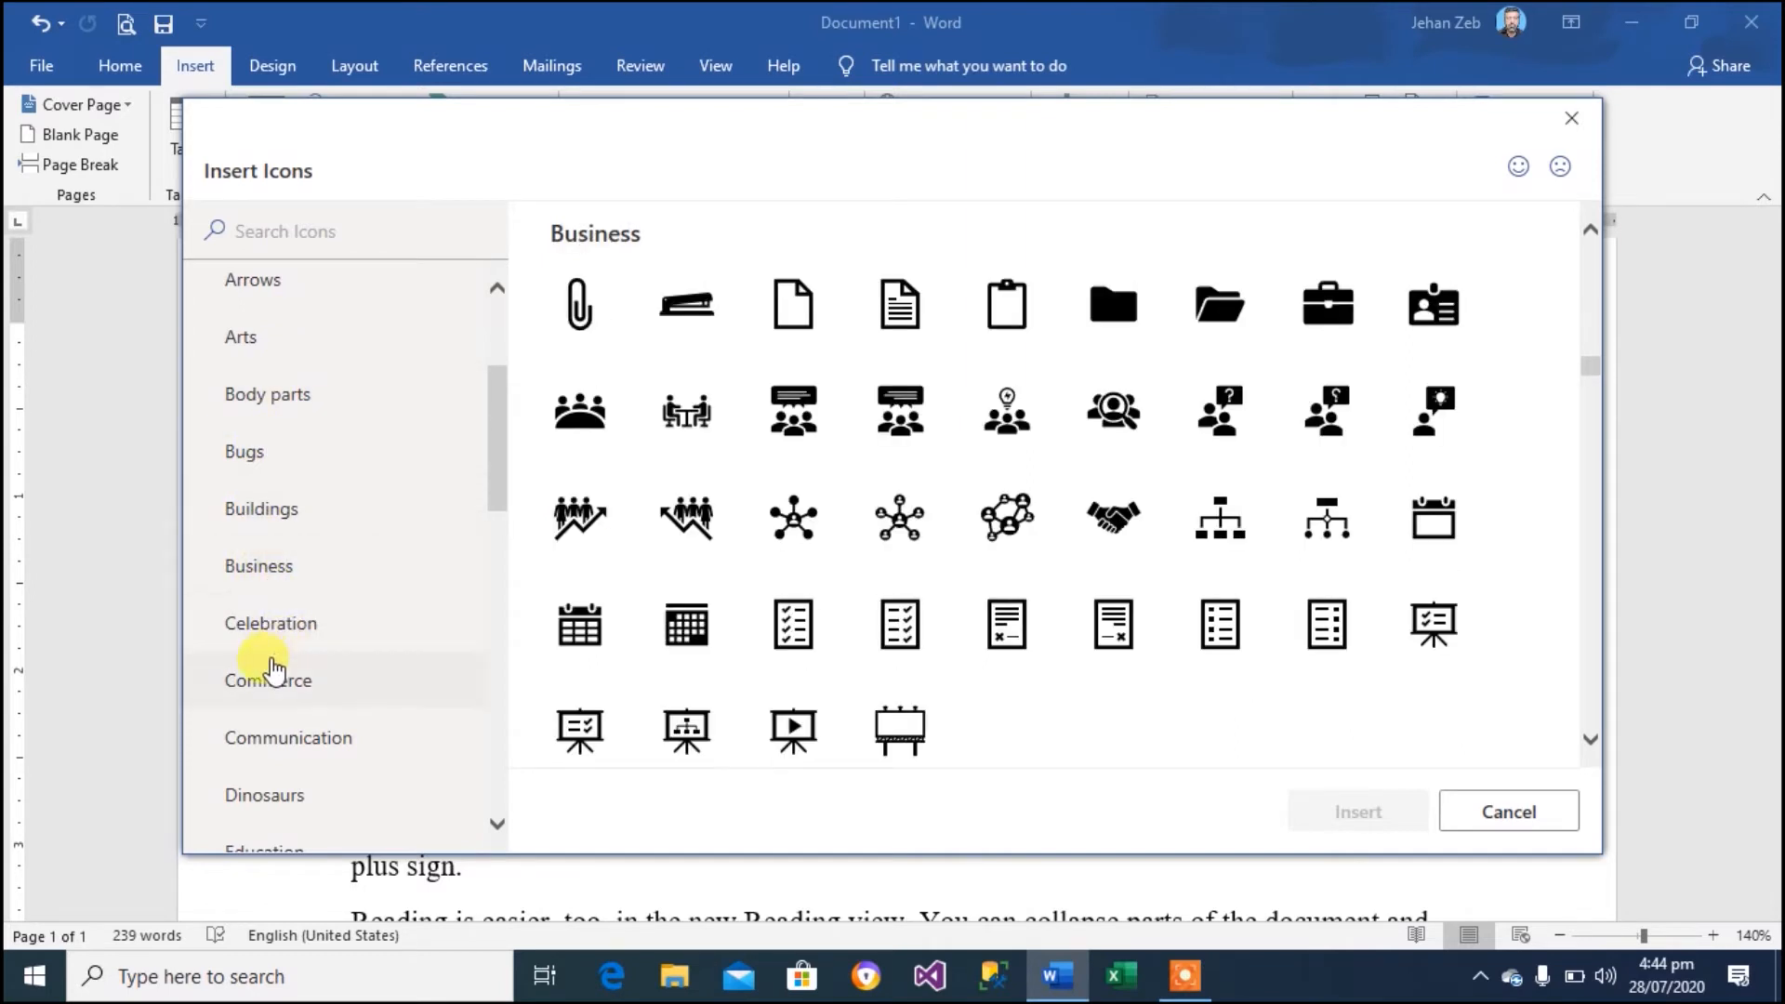
left_click(269, 688)
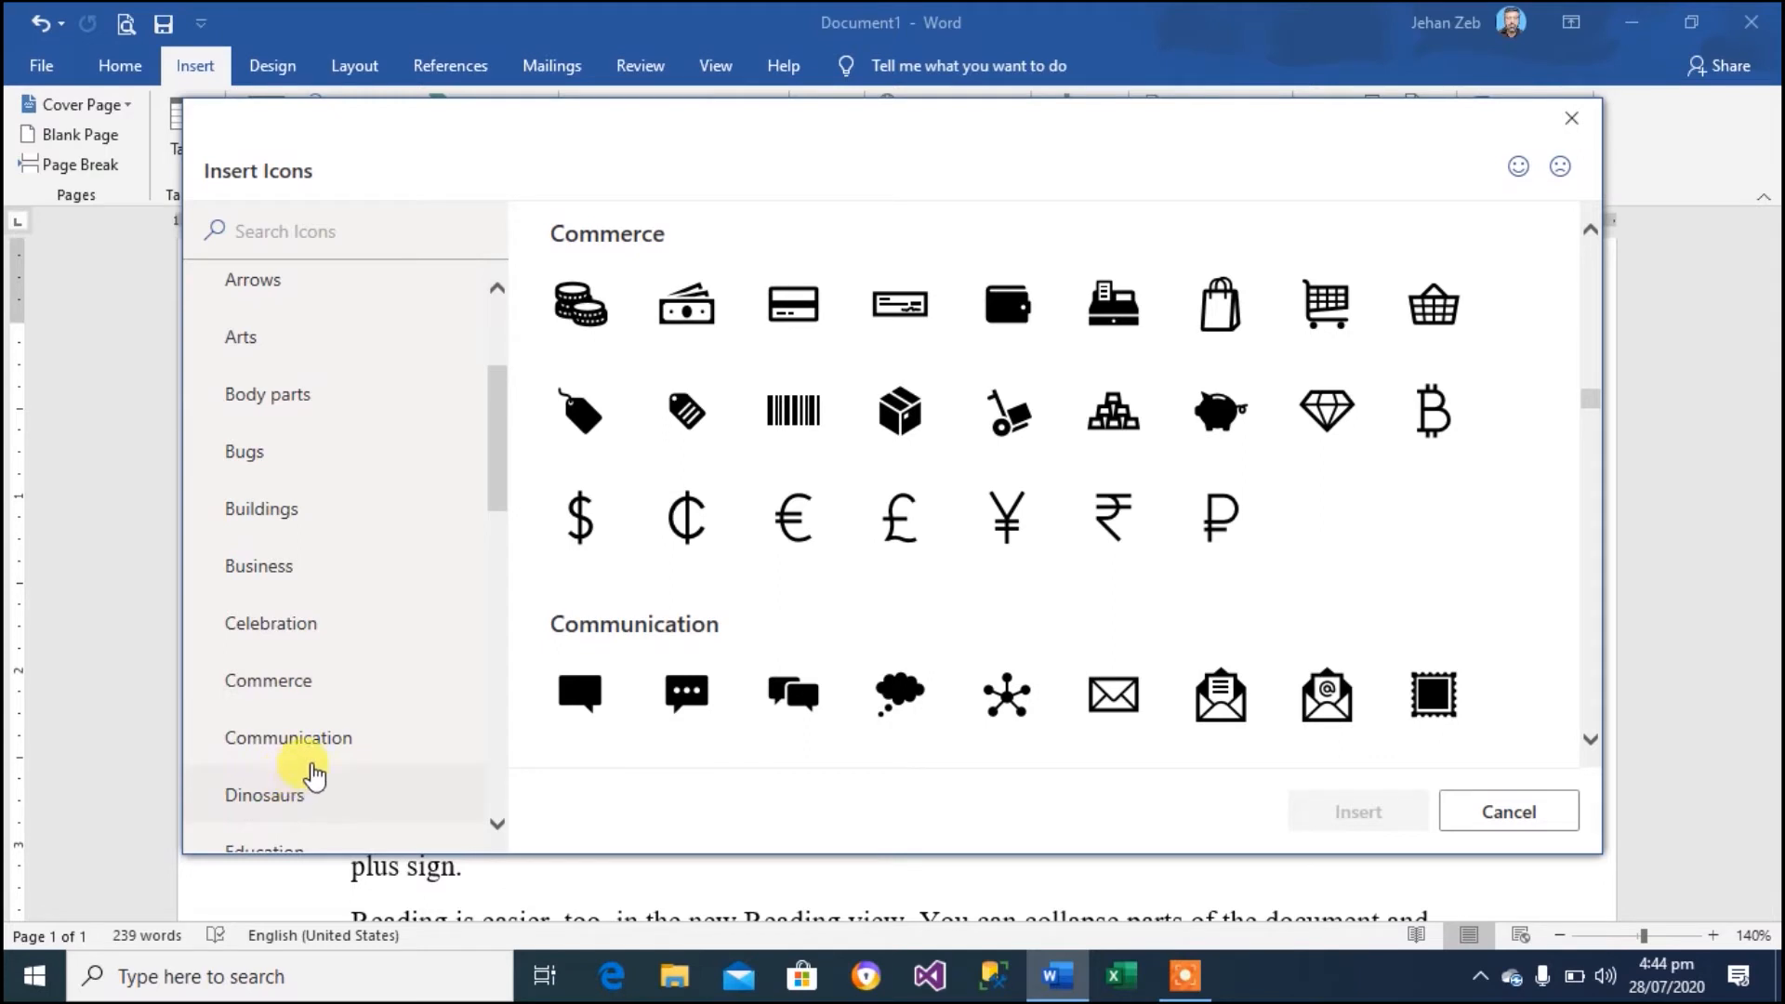
left_click(316, 737)
scroll(494, 450, "down", 5)
left_click(398, 526)
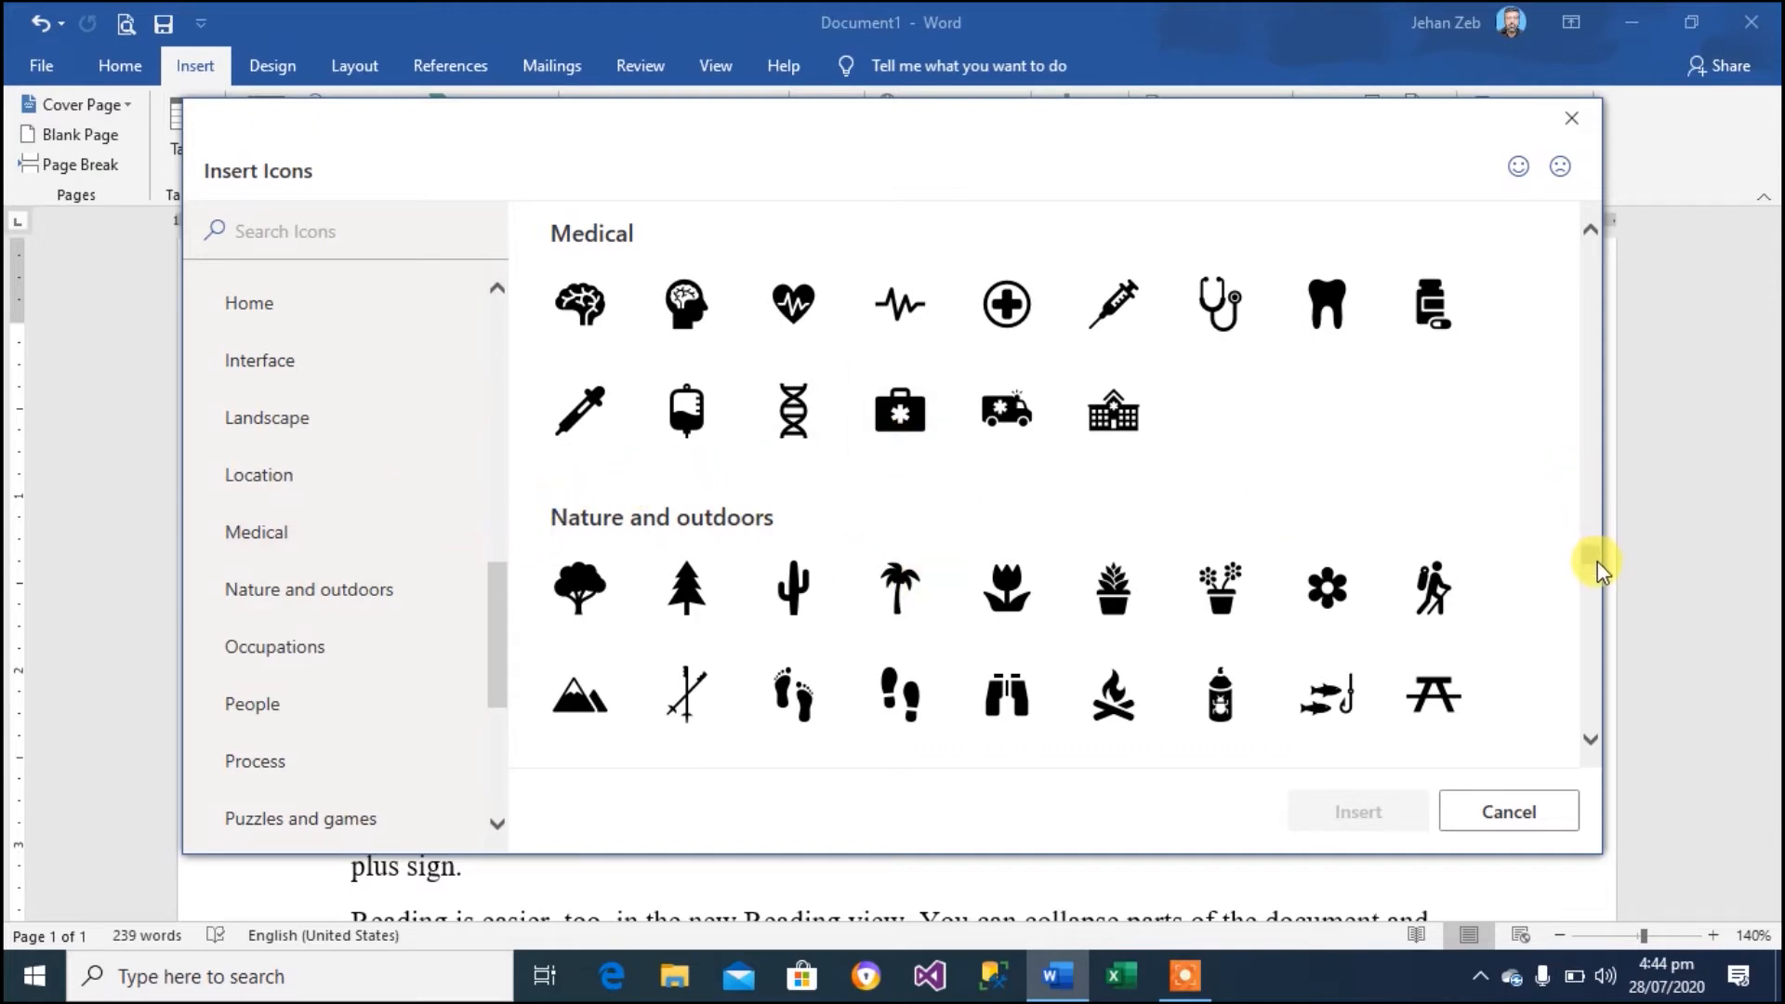
left_click_drag(1591, 557, 1587, 336)
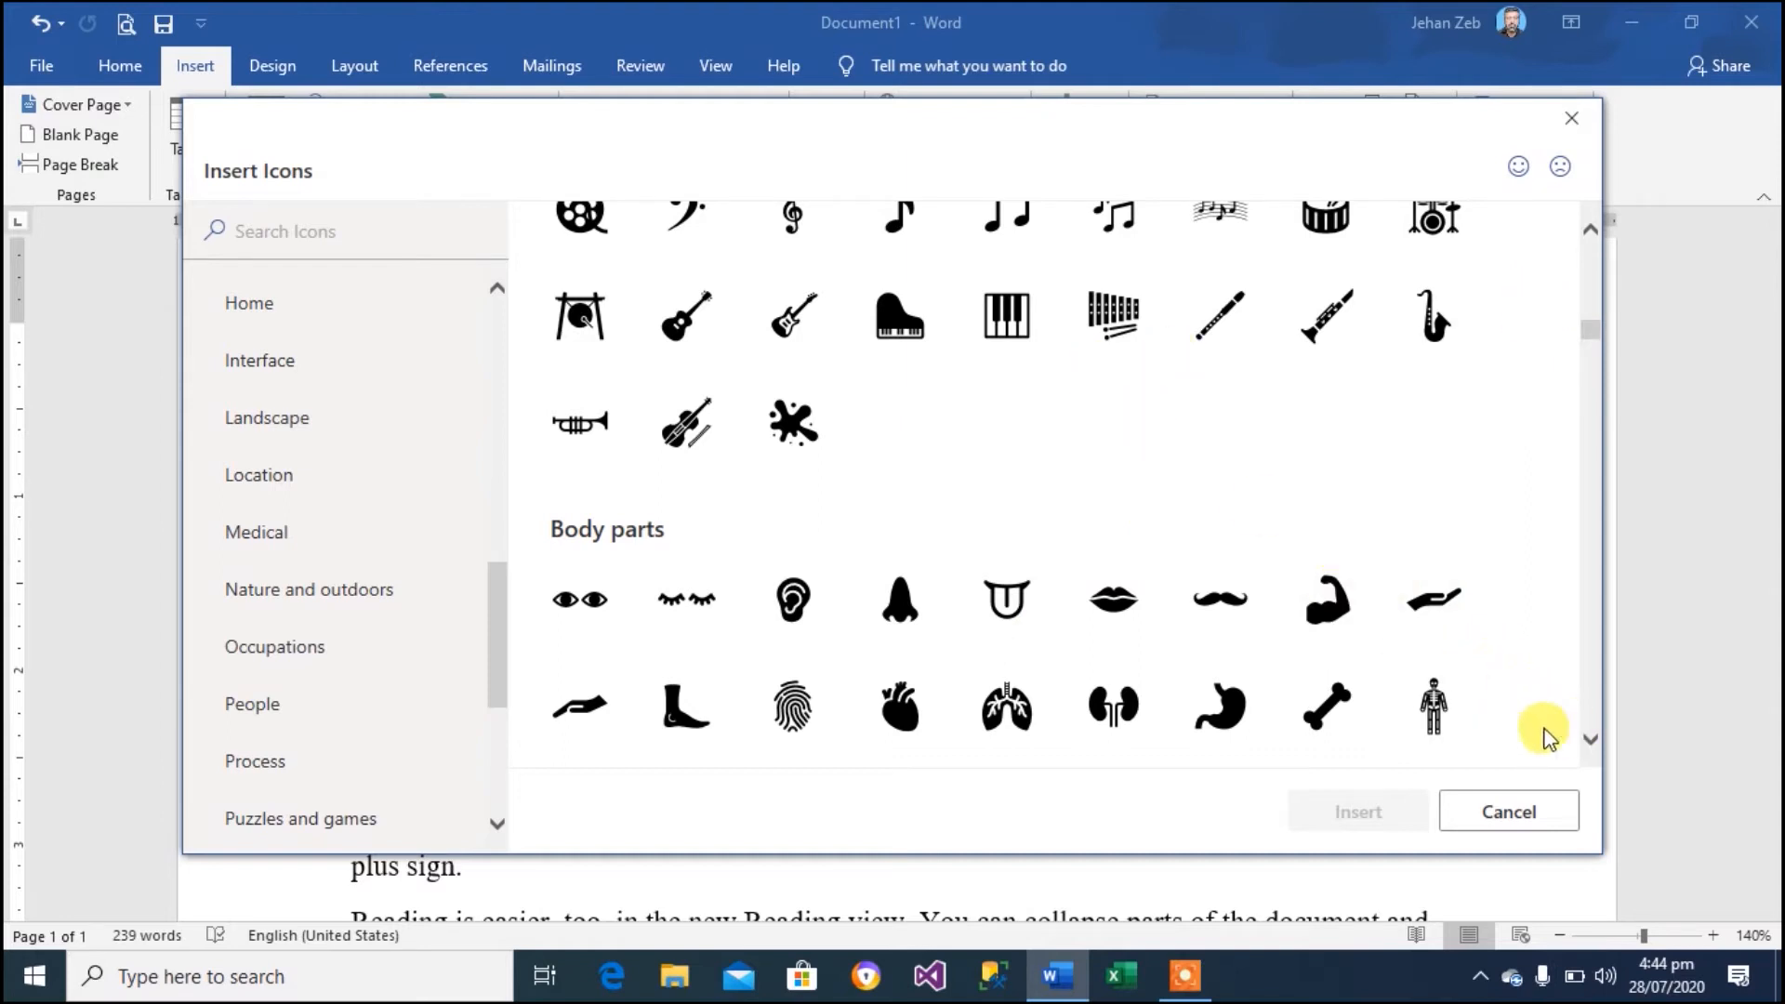
Insert the skeleton icon from Body parts together with the solid sad face icon from Faces
left_click(1436, 717)
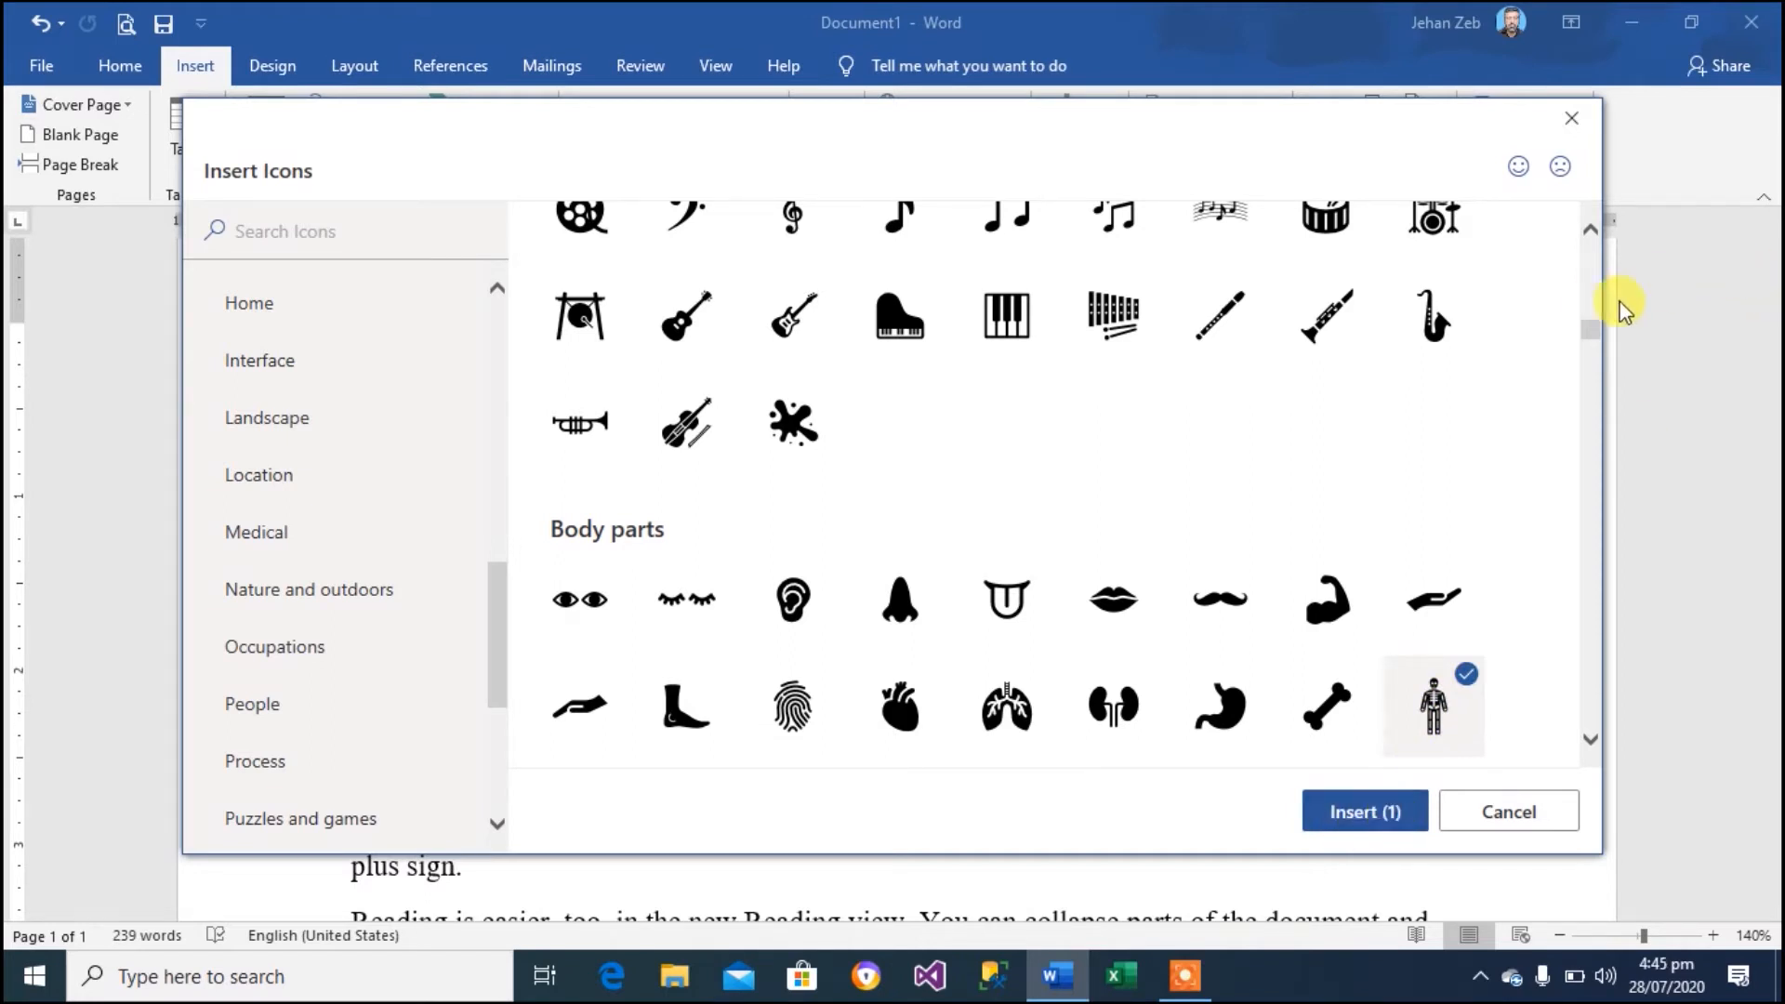
left_click_drag(1590, 342, 1587, 450)
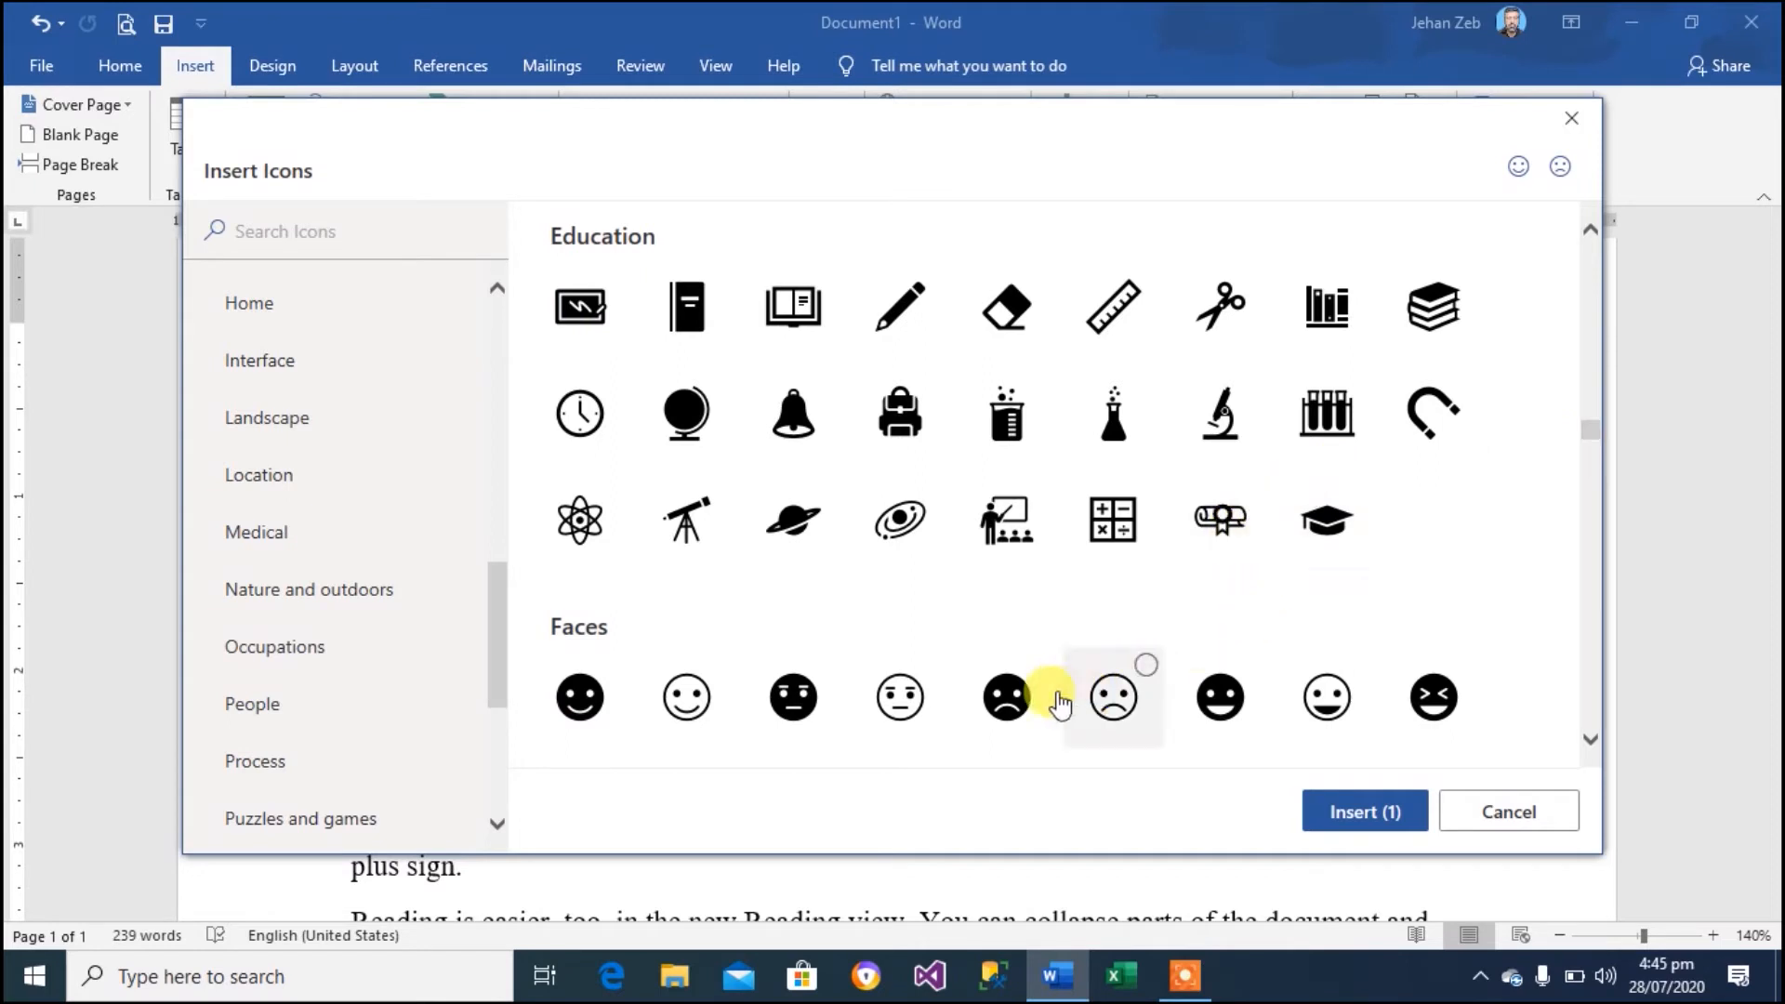
left_click(1002, 699)
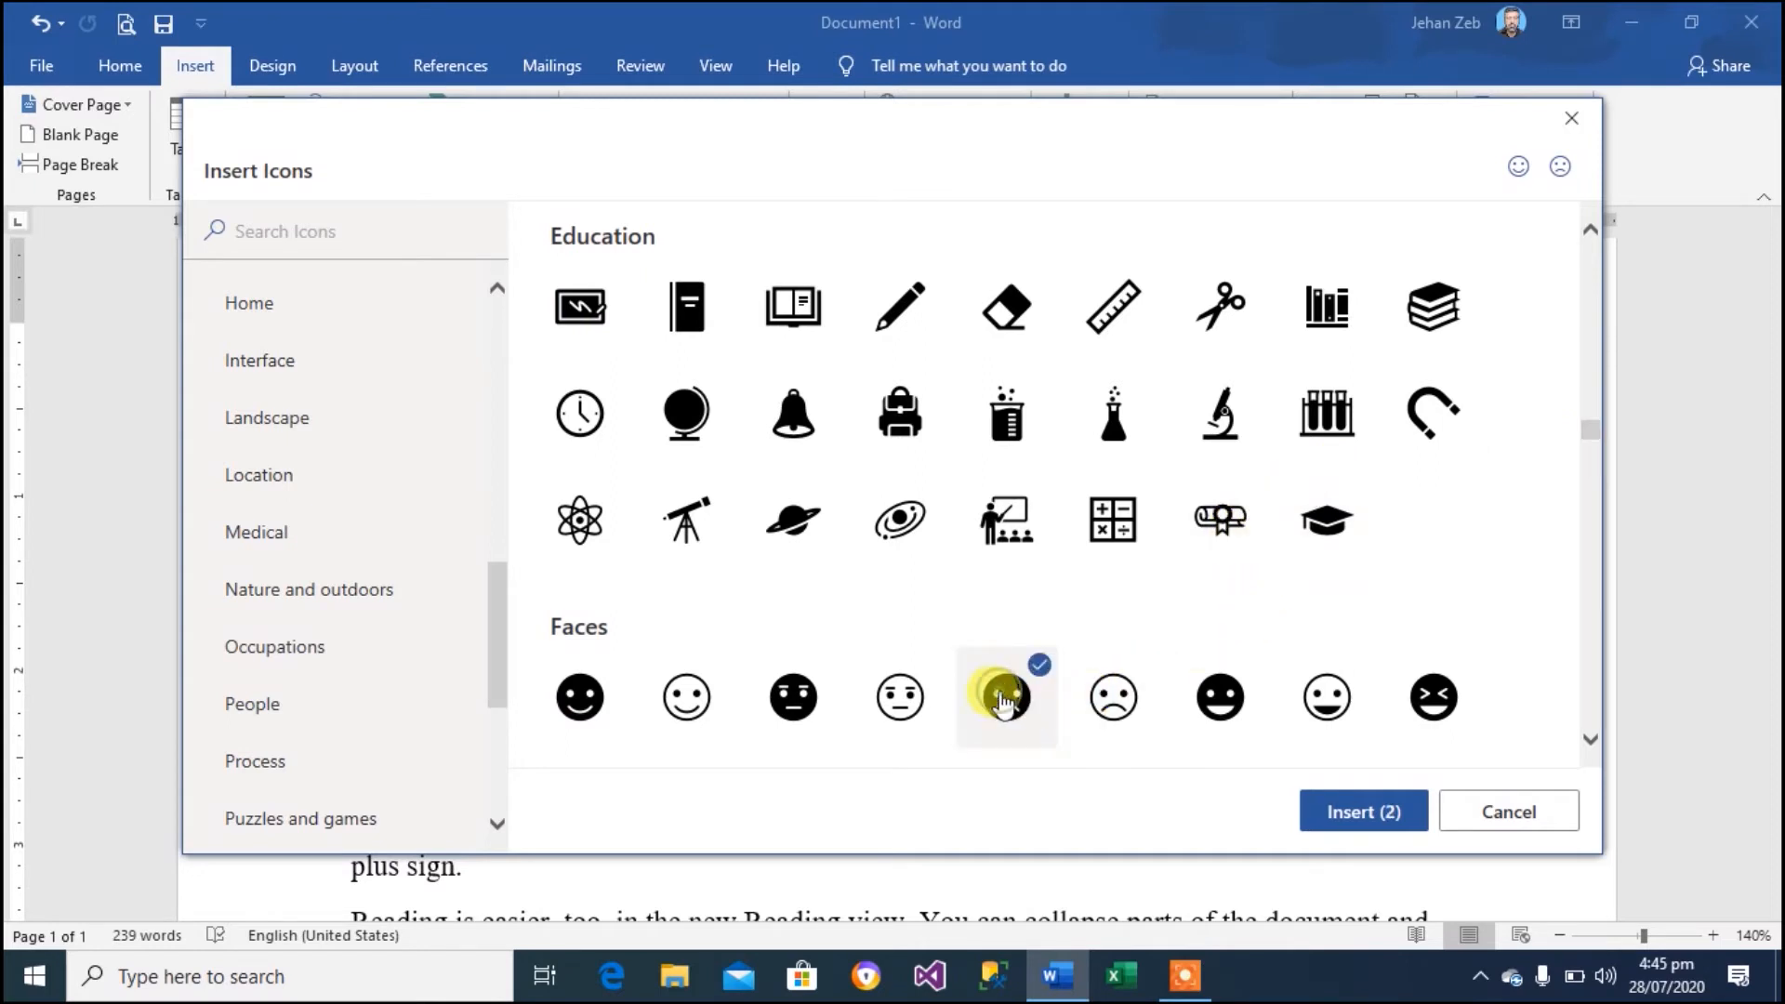
left_click(1362, 813)
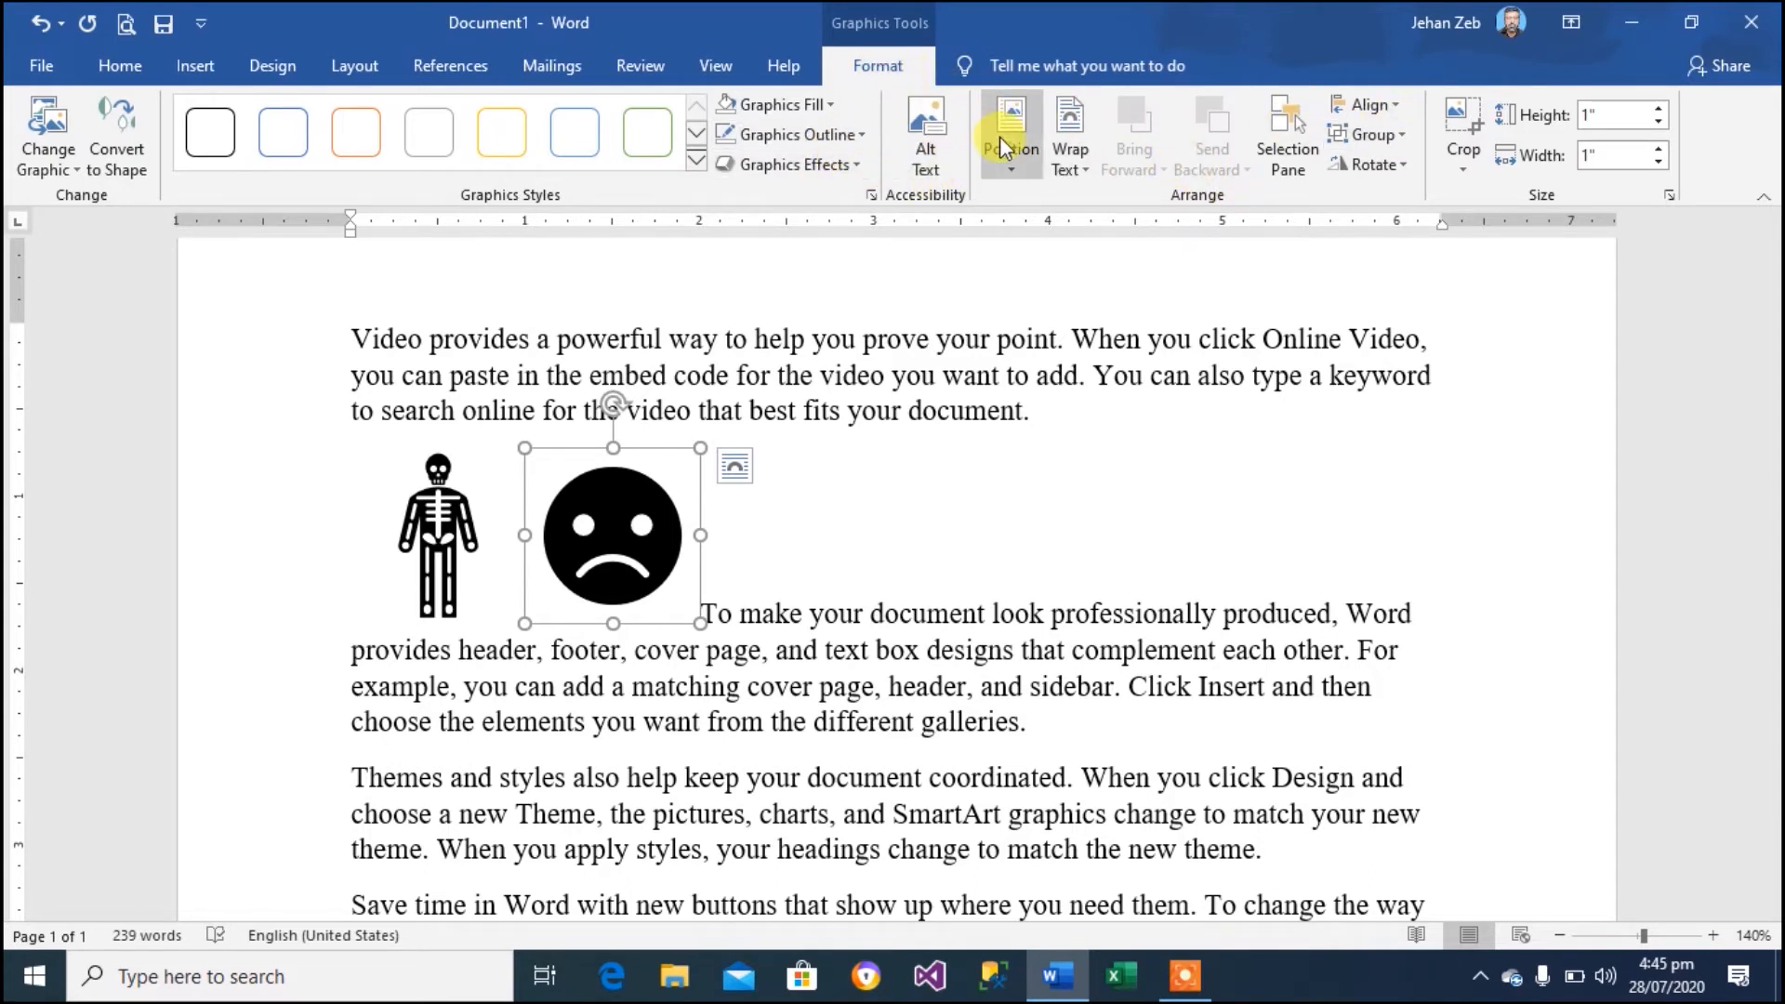
Fill the sad face icon with standard red and stretch it to about 1.55" high by 1.61" wide
left_click(829, 104)
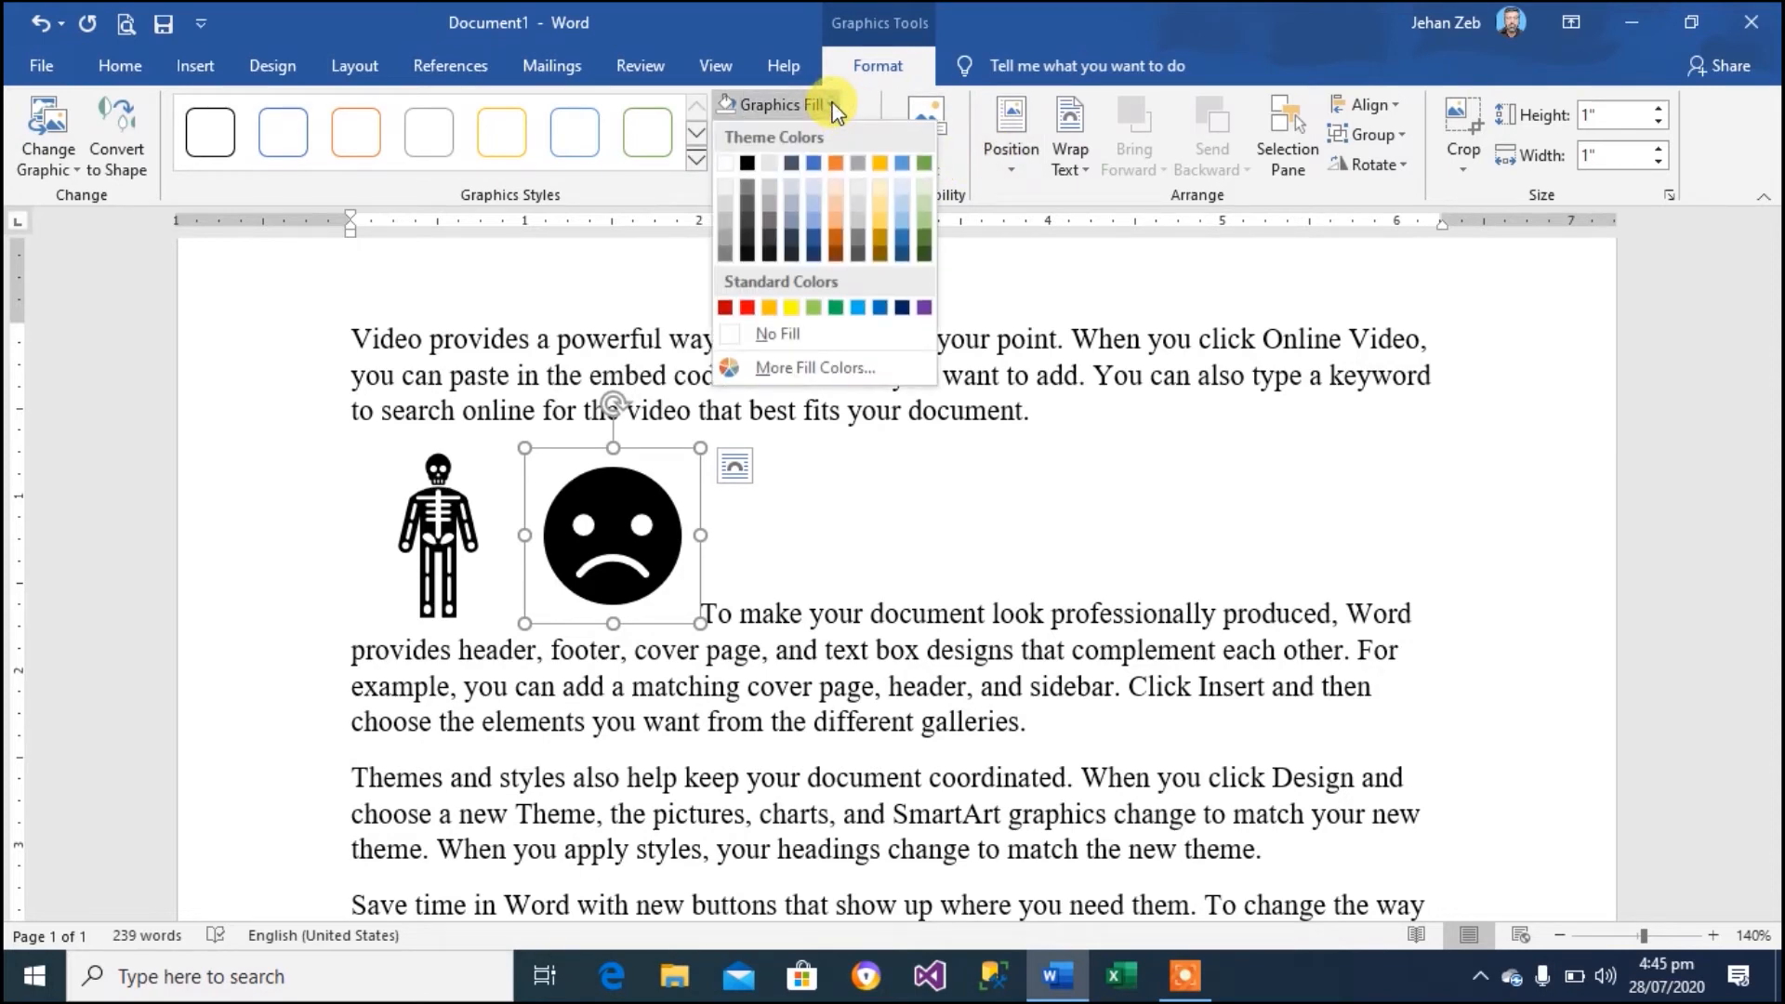
left_click(745, 309)
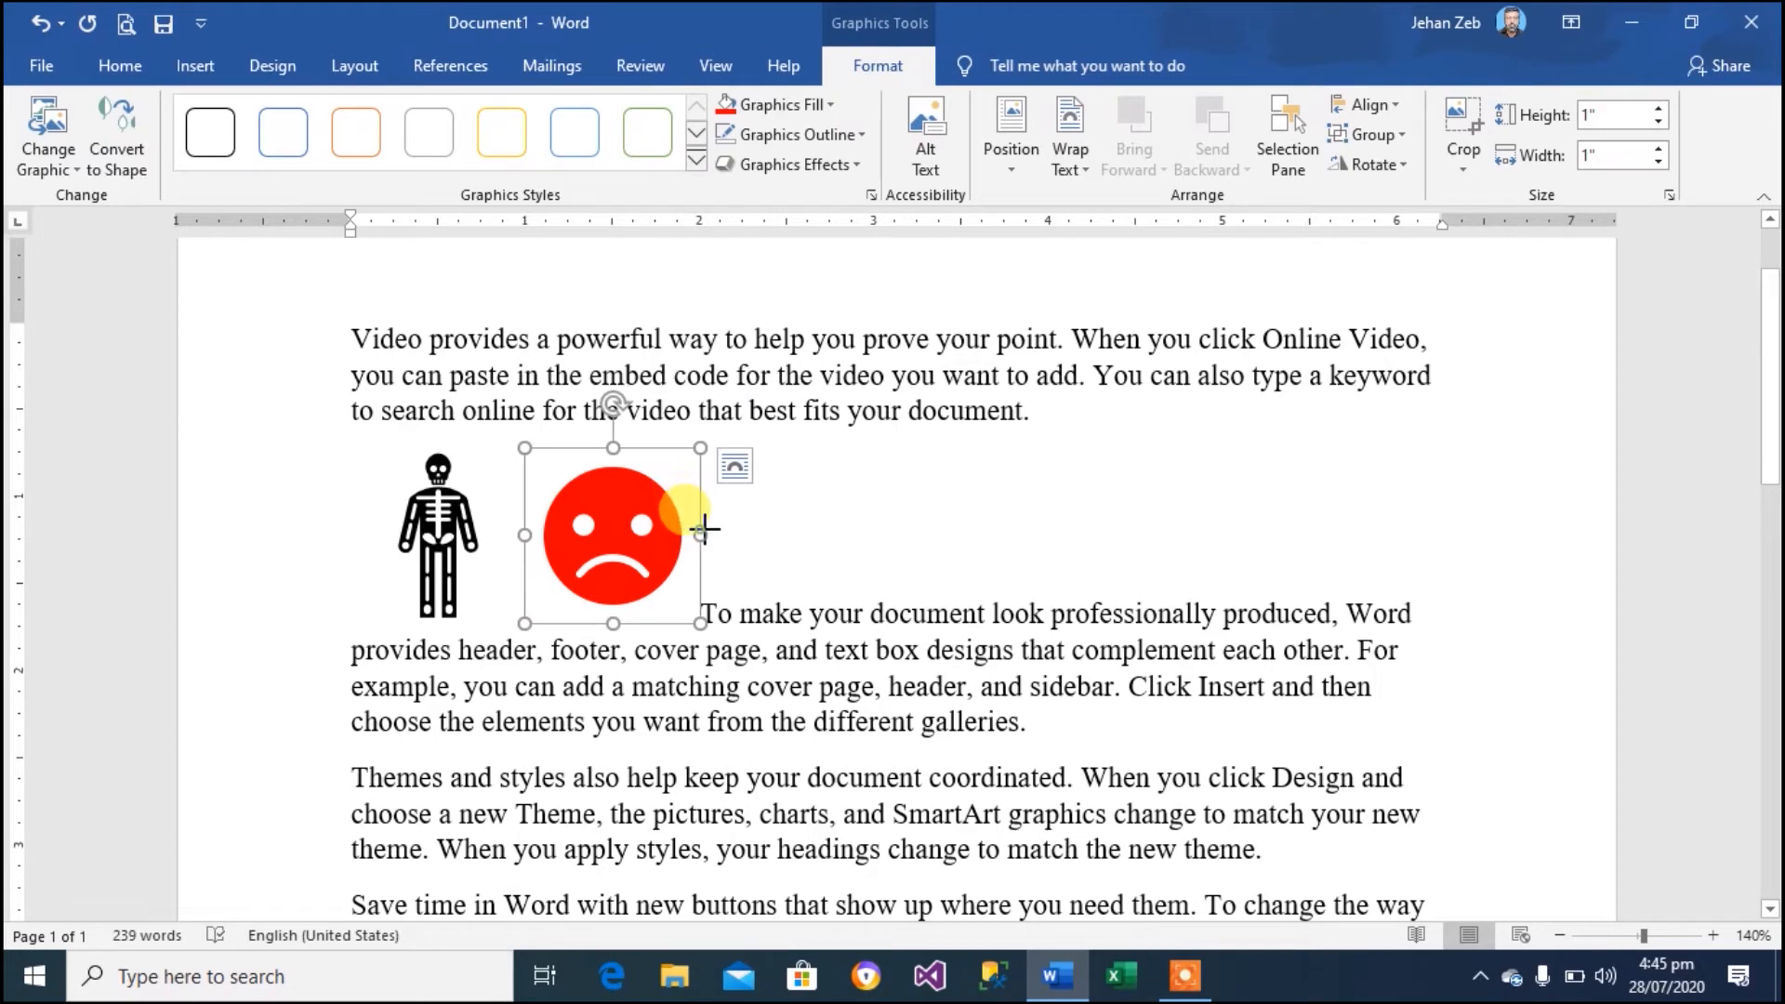
left_click_drag(704, 528, 807, 535)
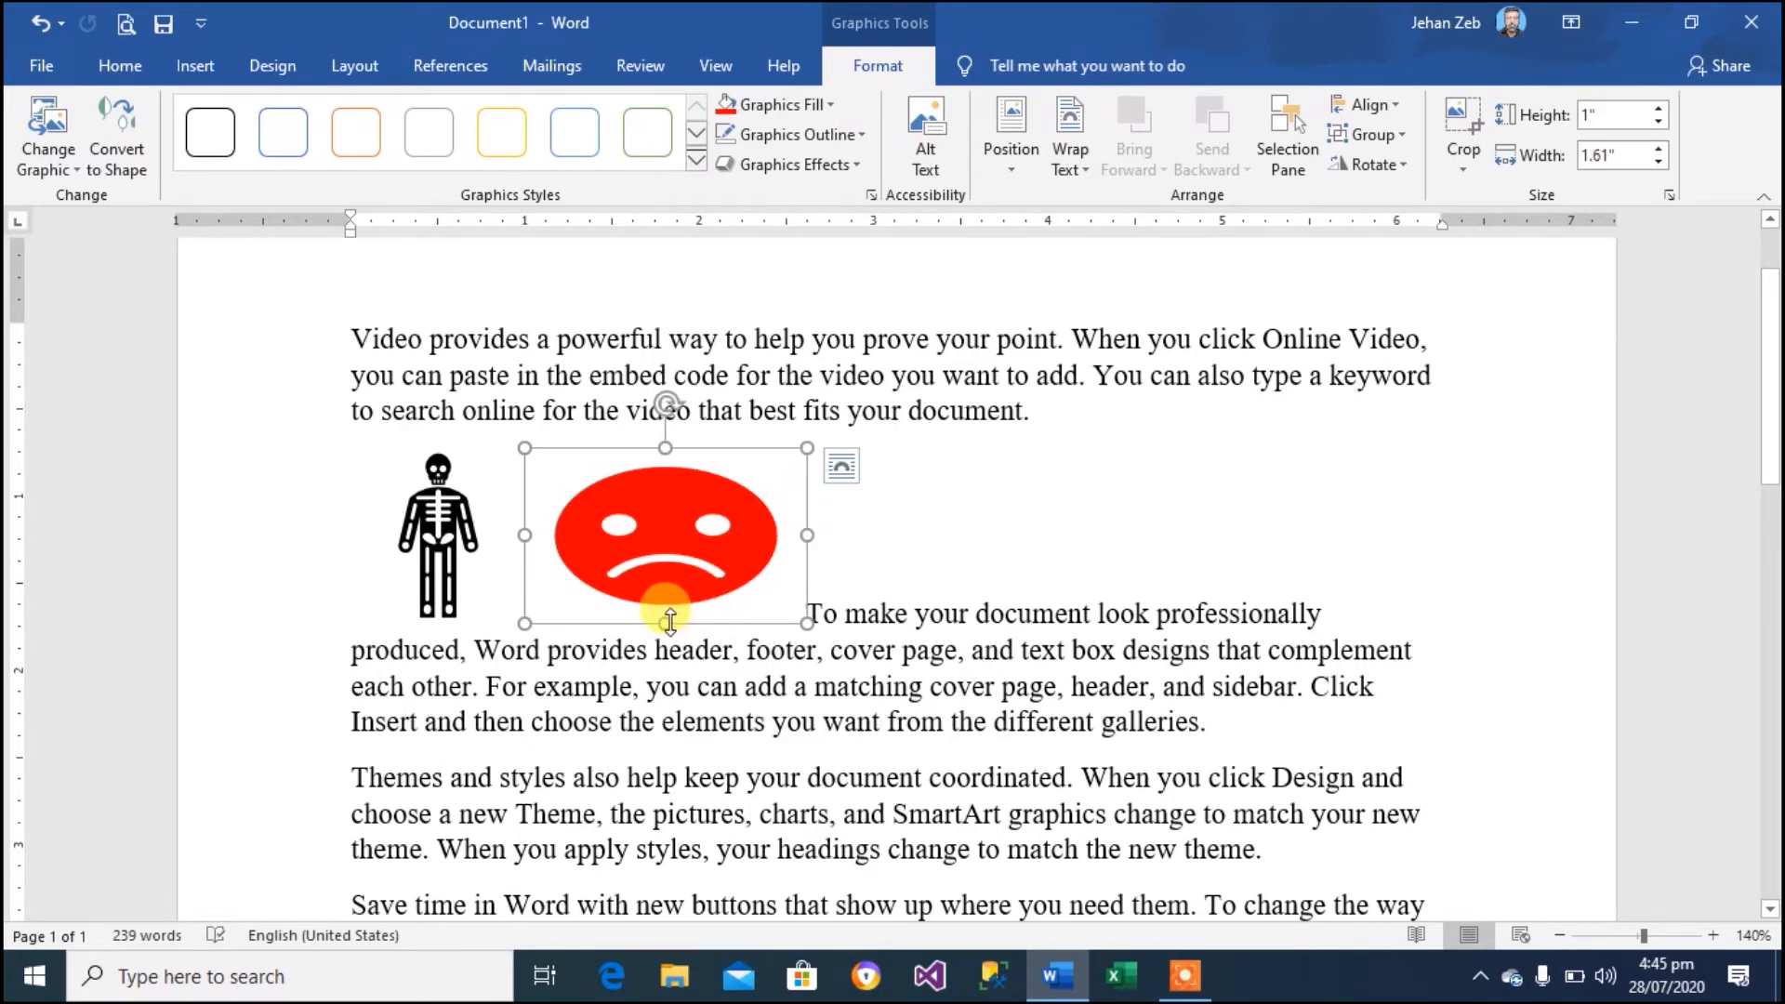
left_click_drag(670, 621, 681, 715)
Move the red sad face down into the second paragraph and set its text wrapping to Behind Text
left_click_drag(677, 515, 828, 777)
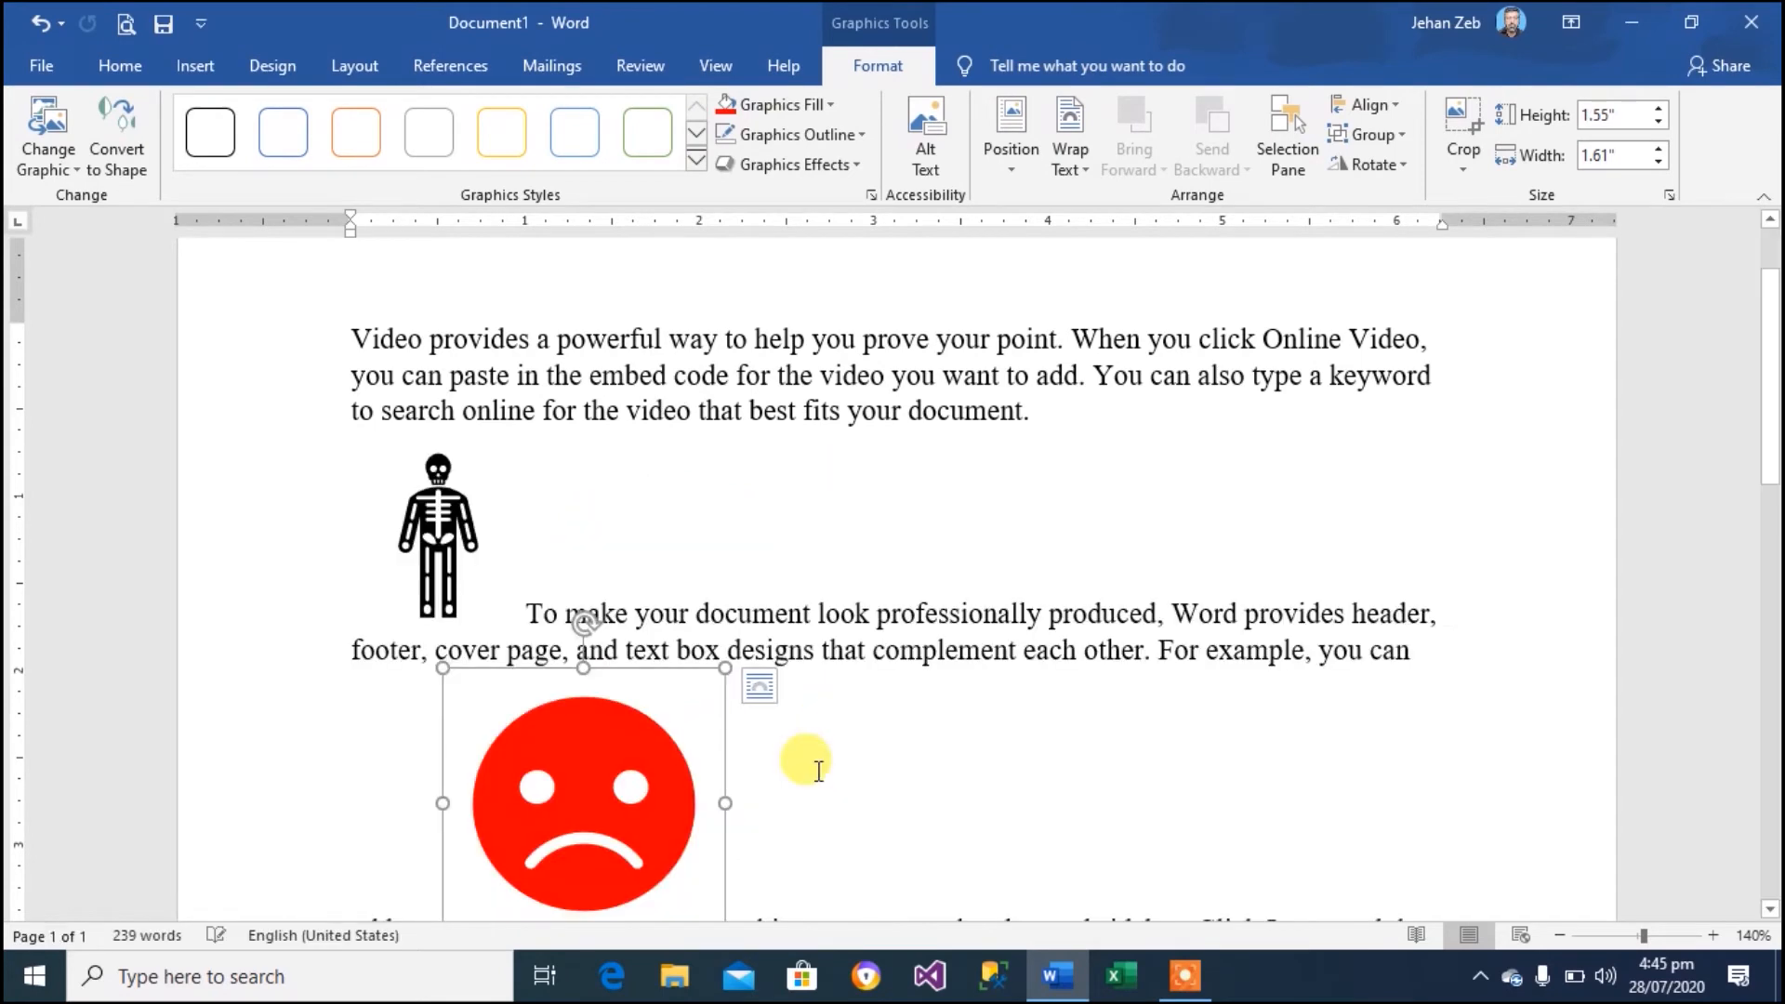
right_click(667, 756)
mouse_move(797, 639)
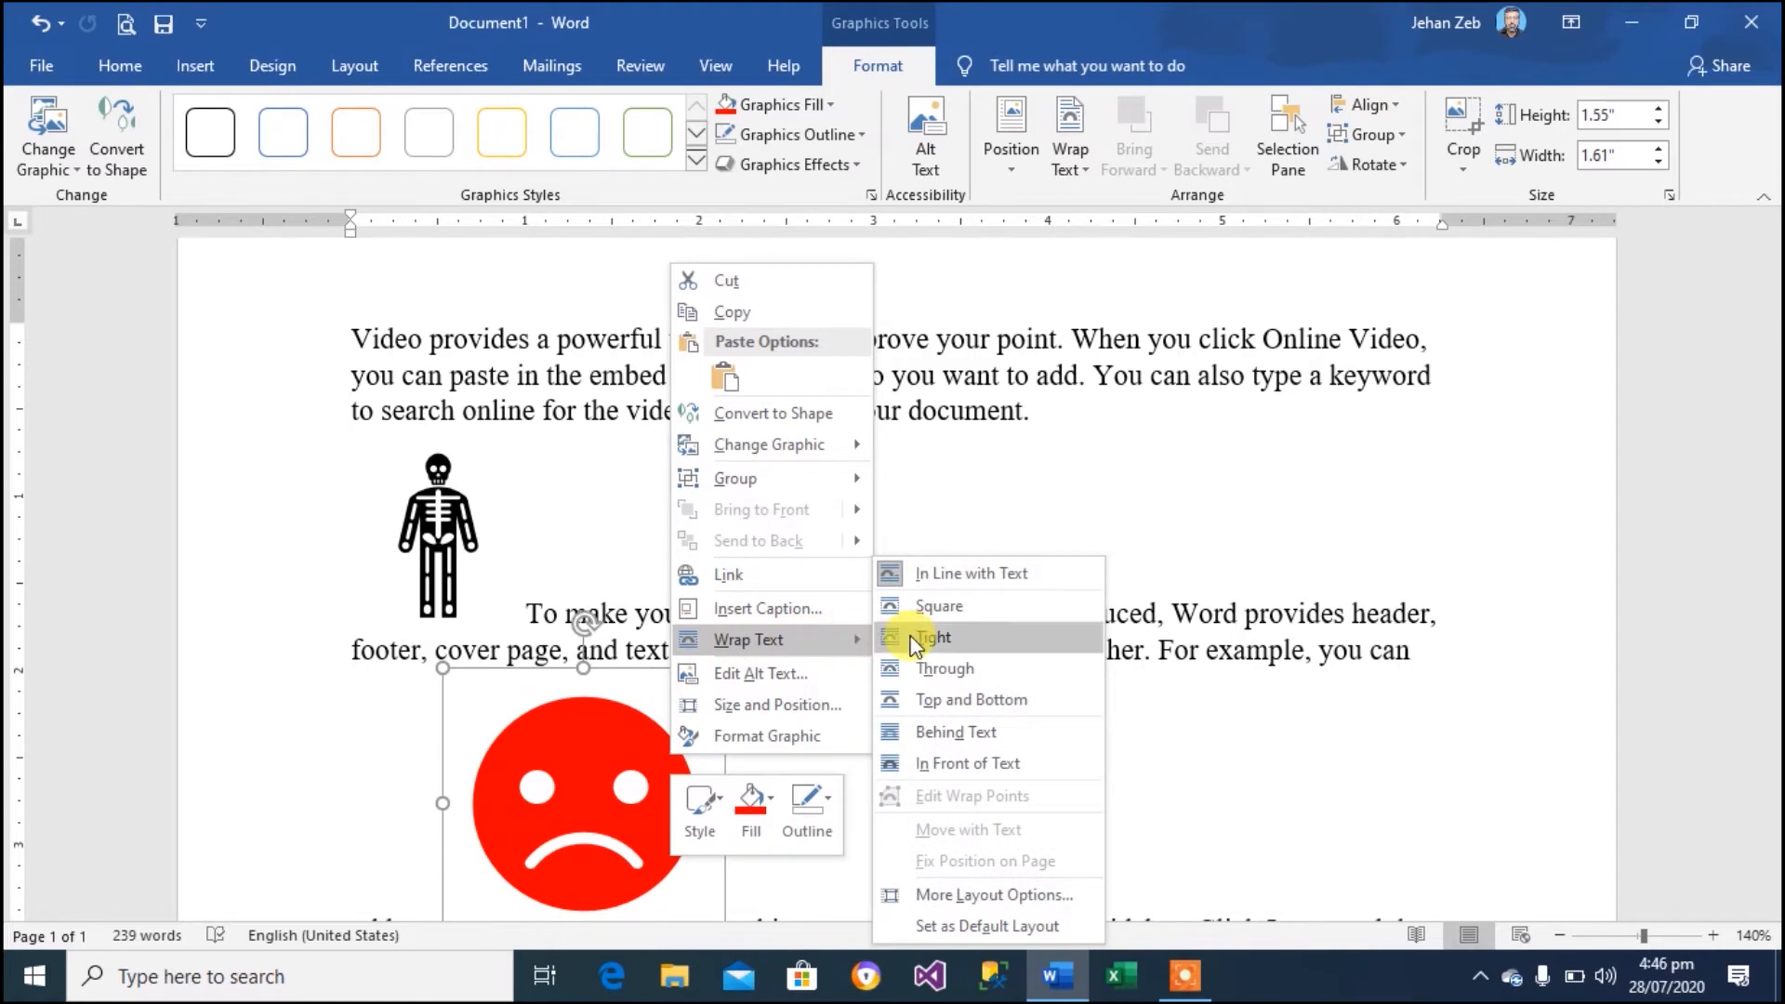
left_click(940, 732)
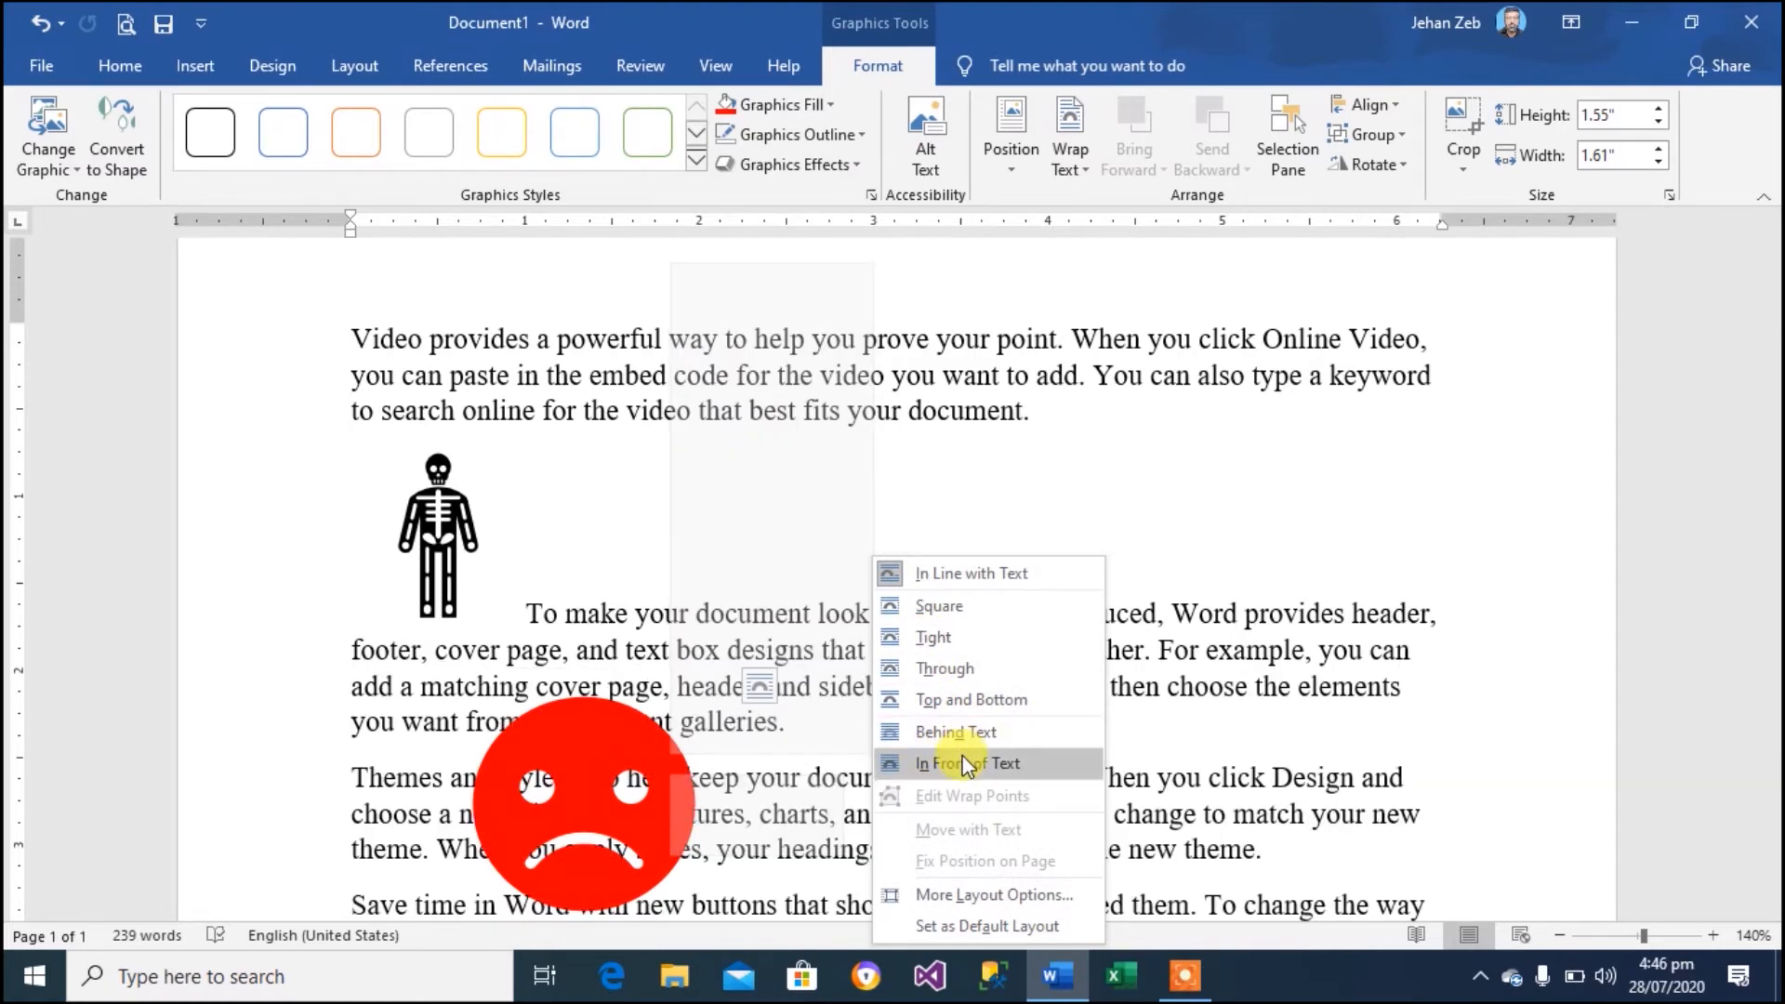
left_click(950, 734)
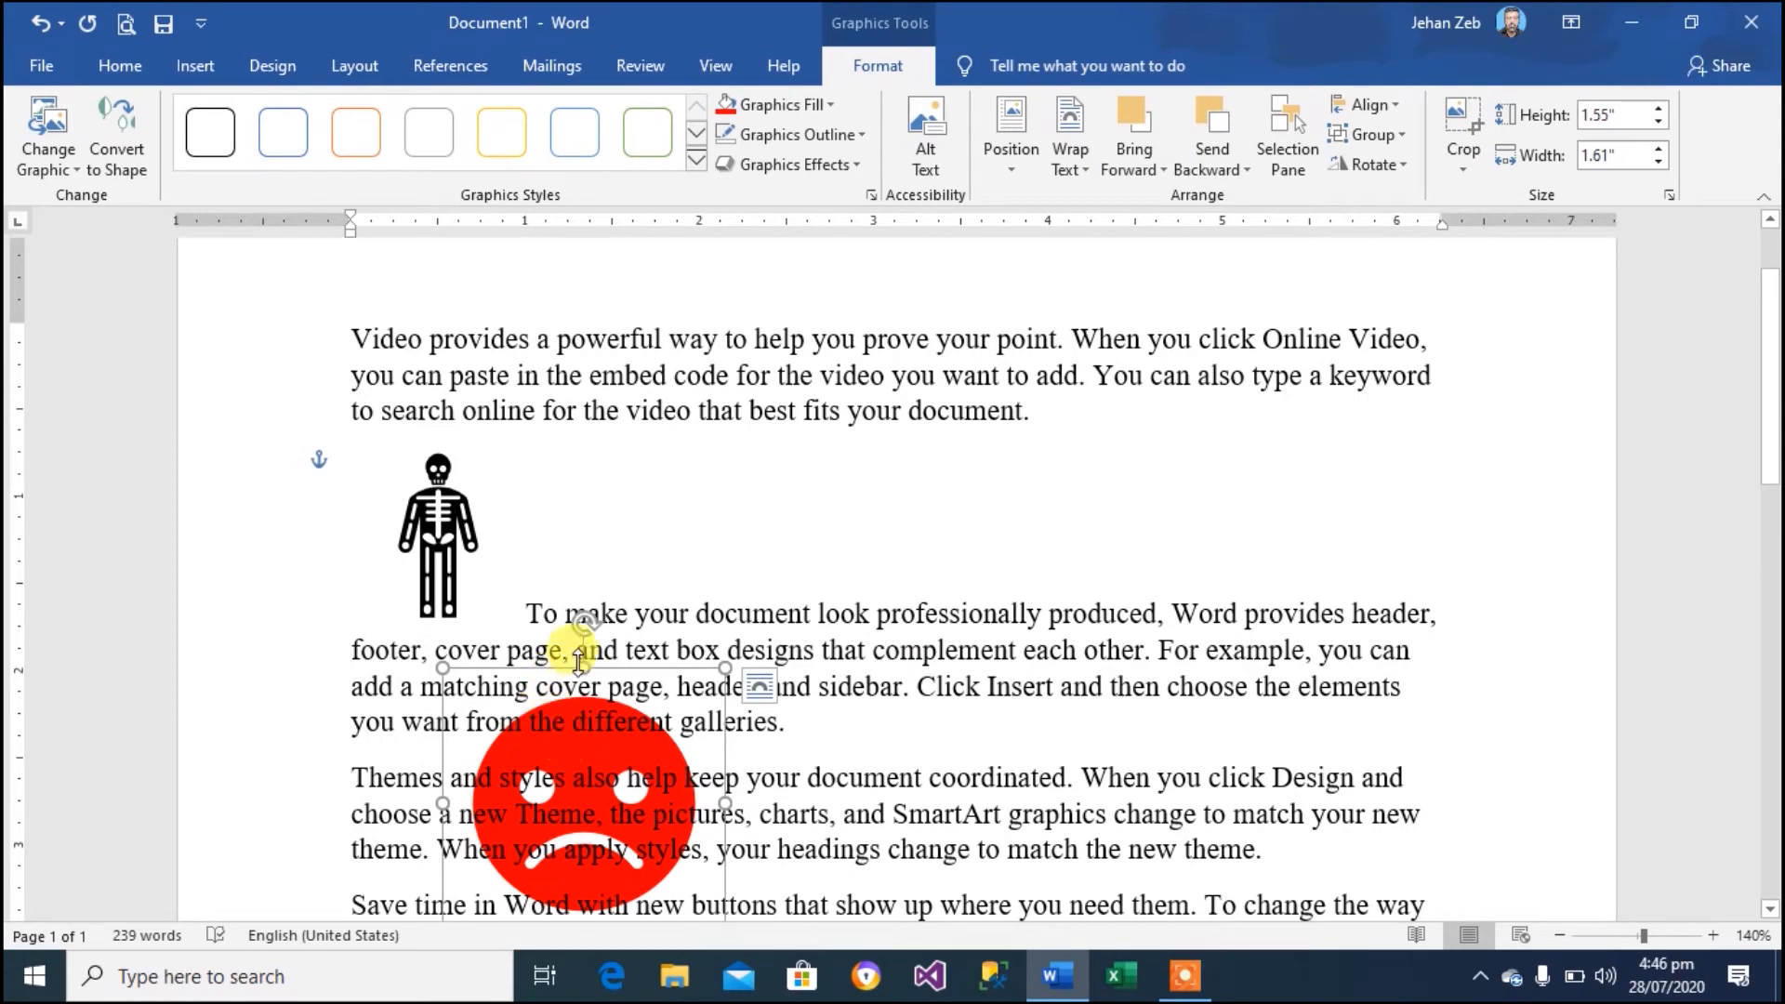
Enlarge the skeleton icon to about 1.13" by 1.13", and delete both the skeleton and the red sad face
left_click(437, 525)
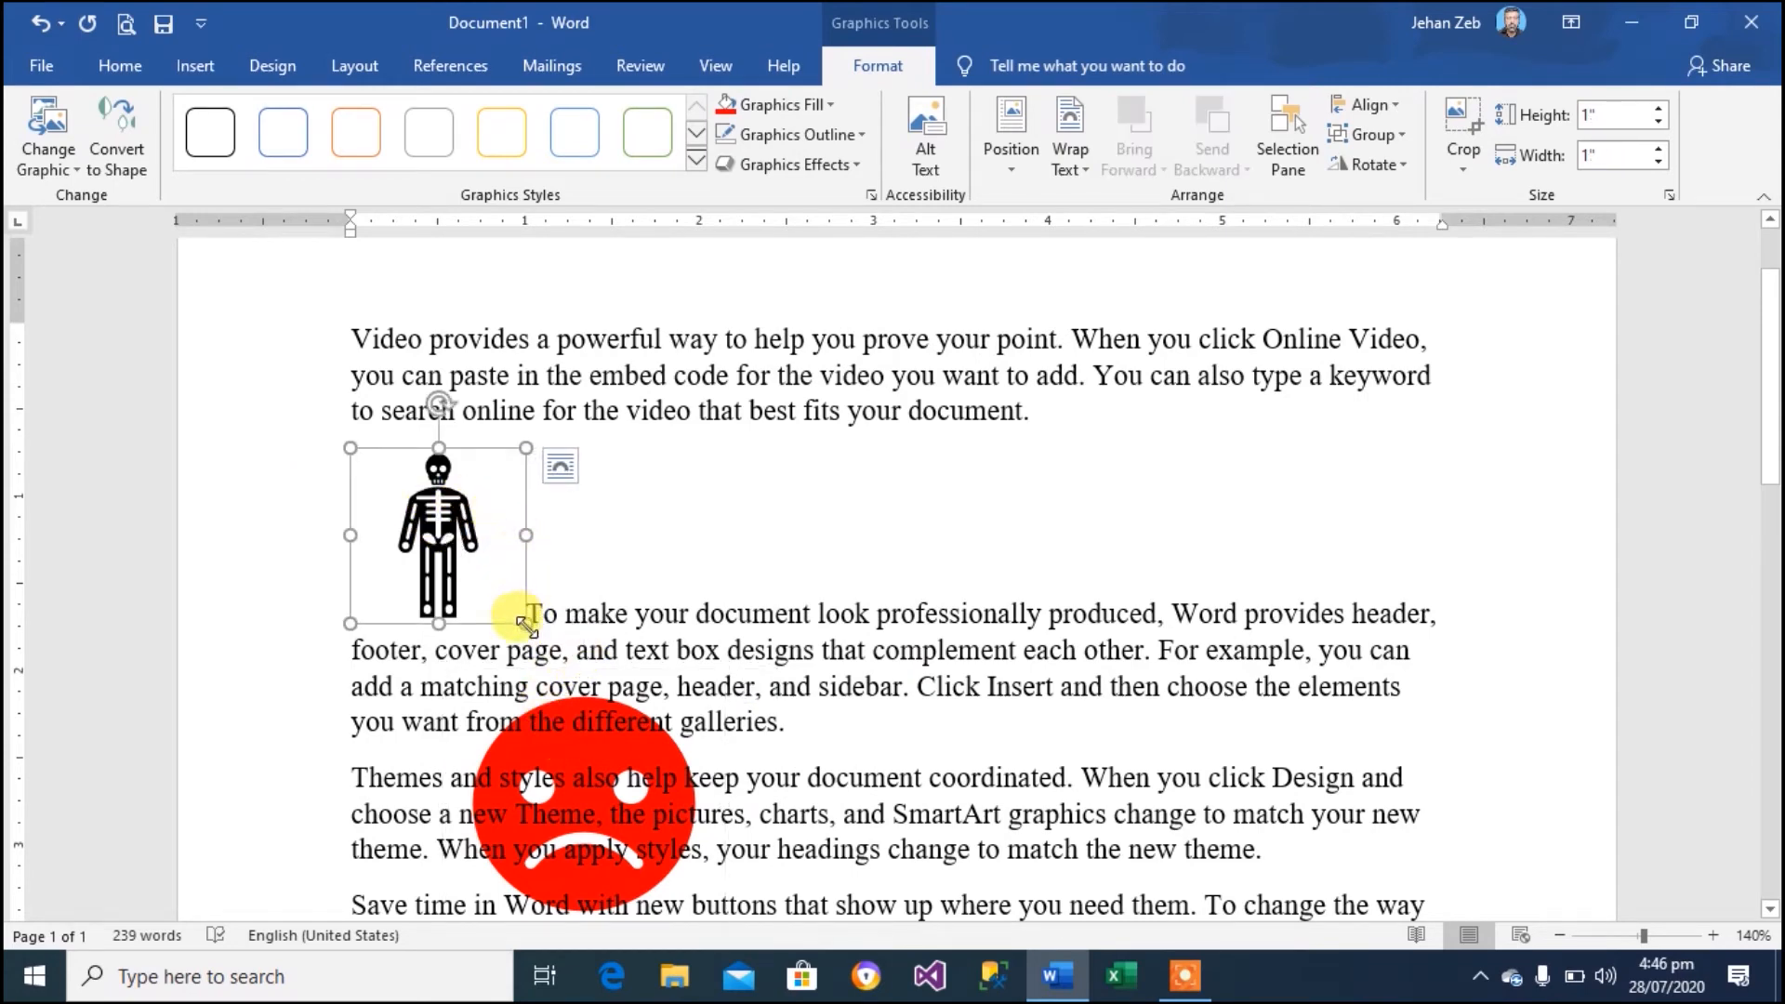
left_click_drag(527, 624, 549, 455)
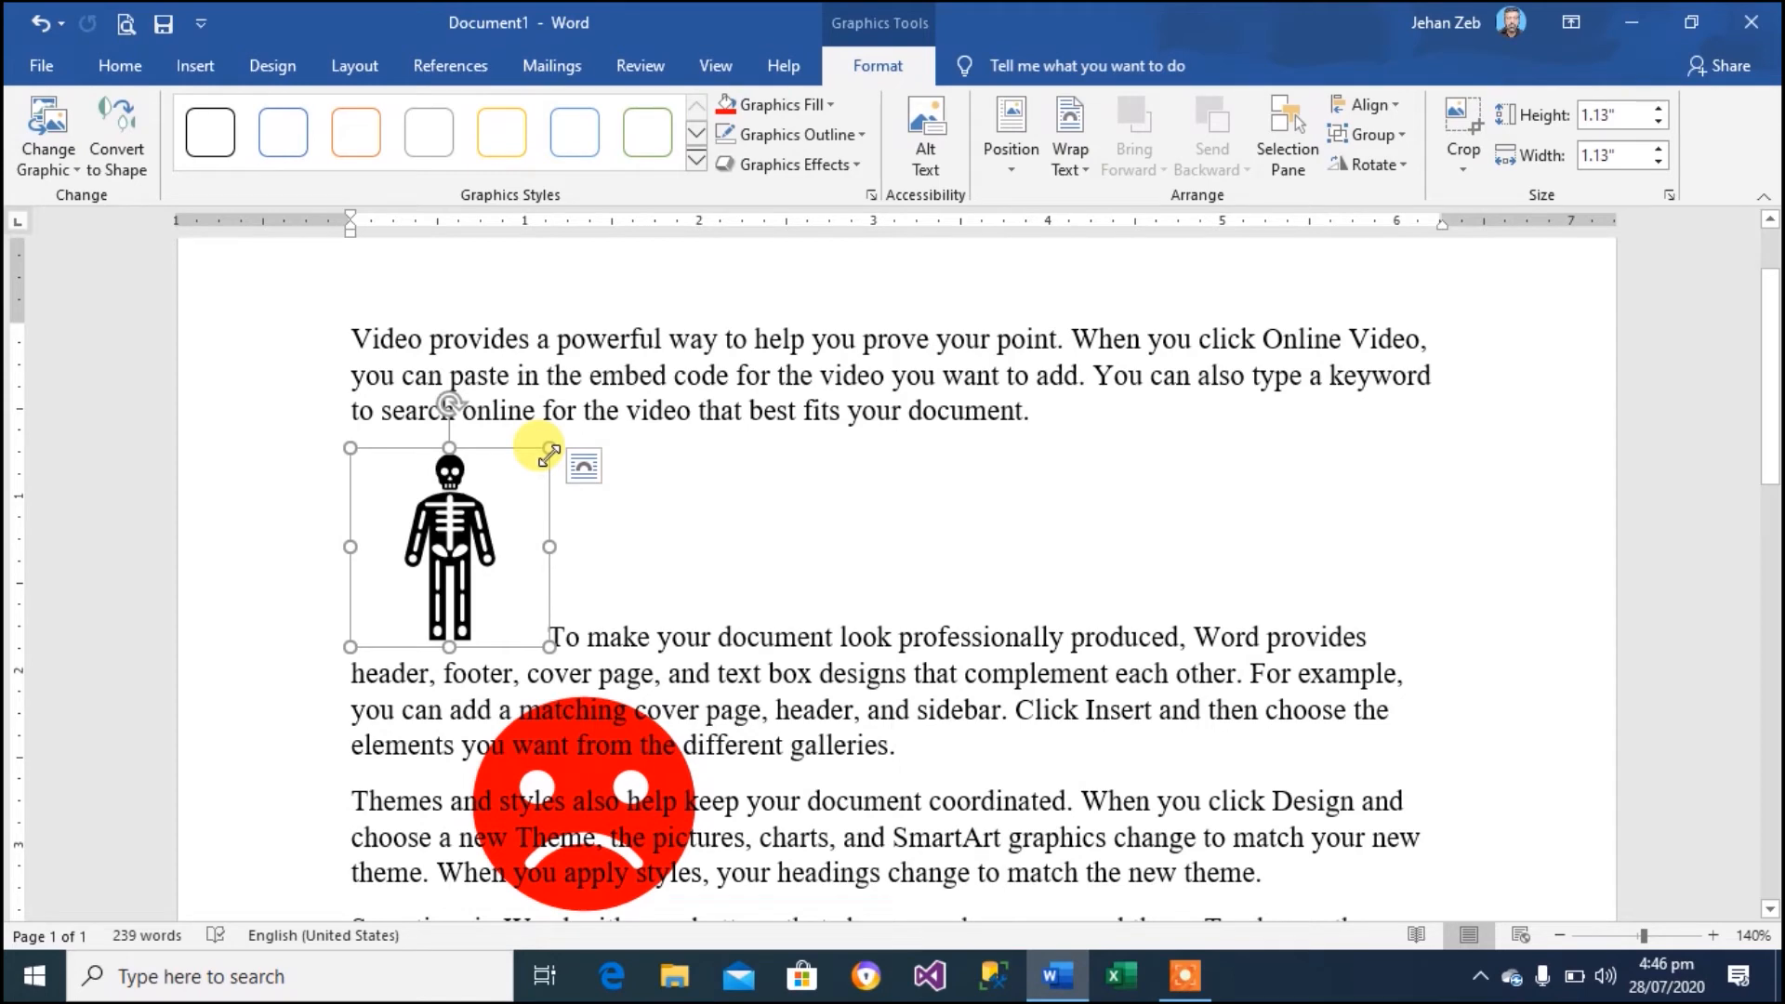
key("Delete")
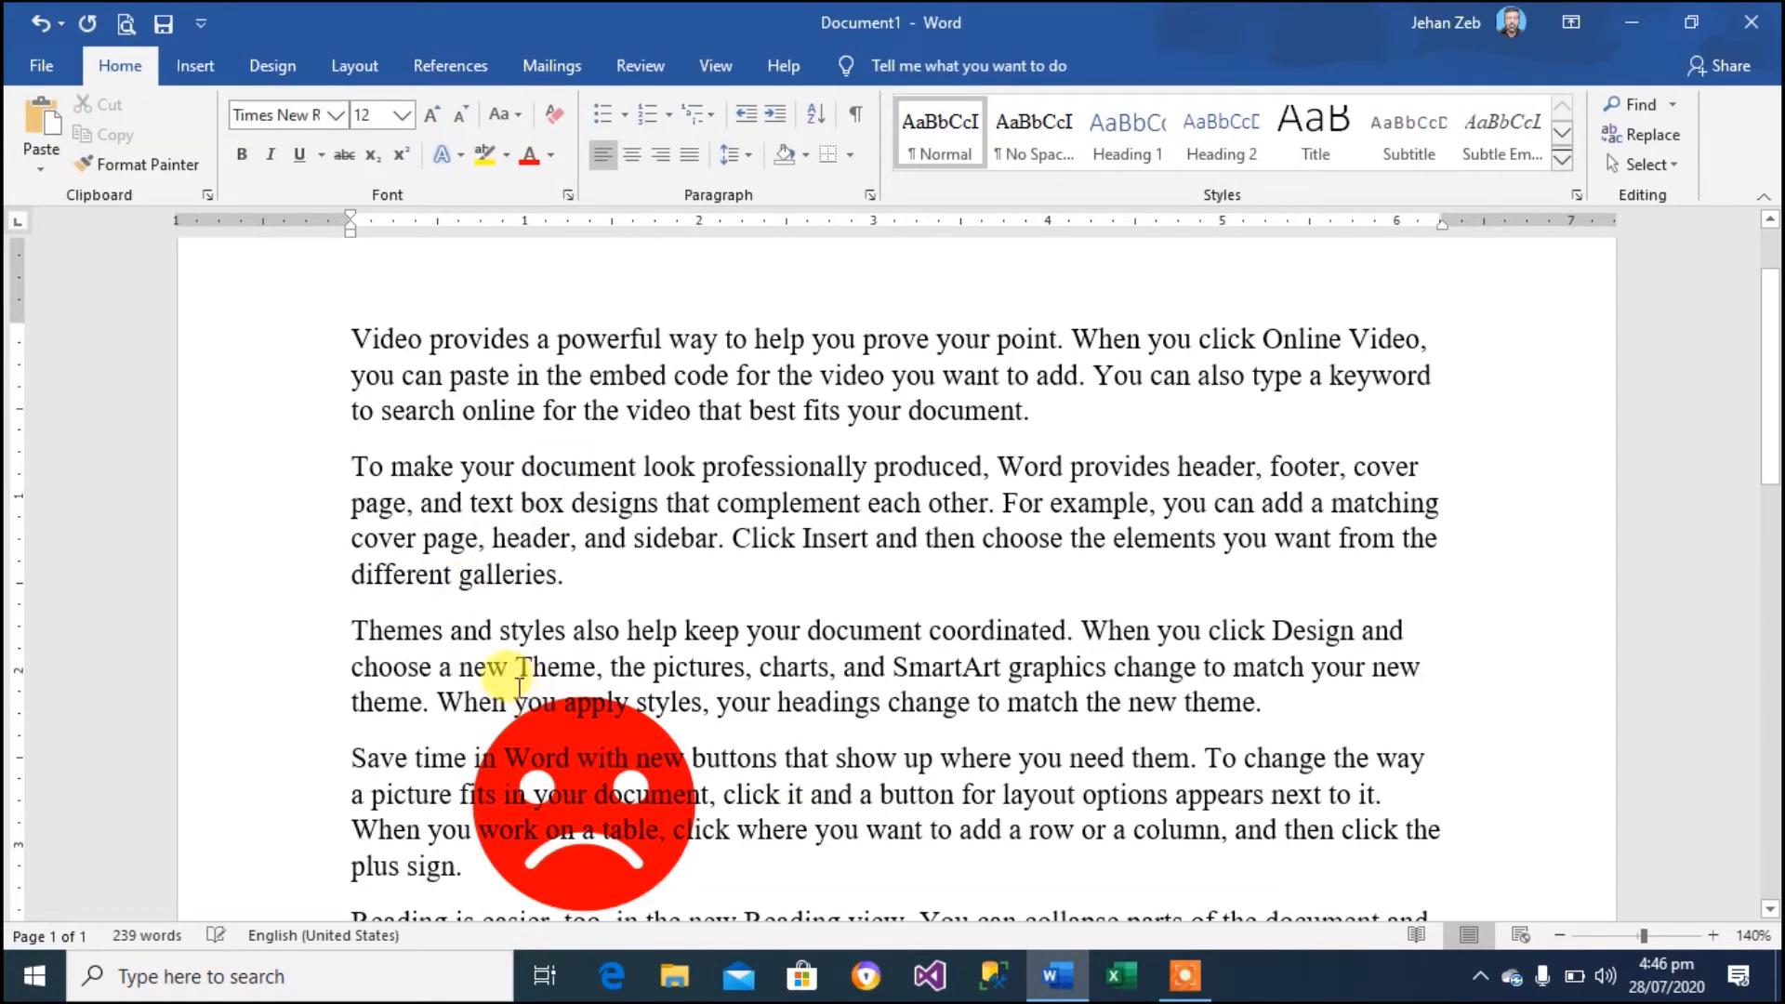
left_click(588, 870)
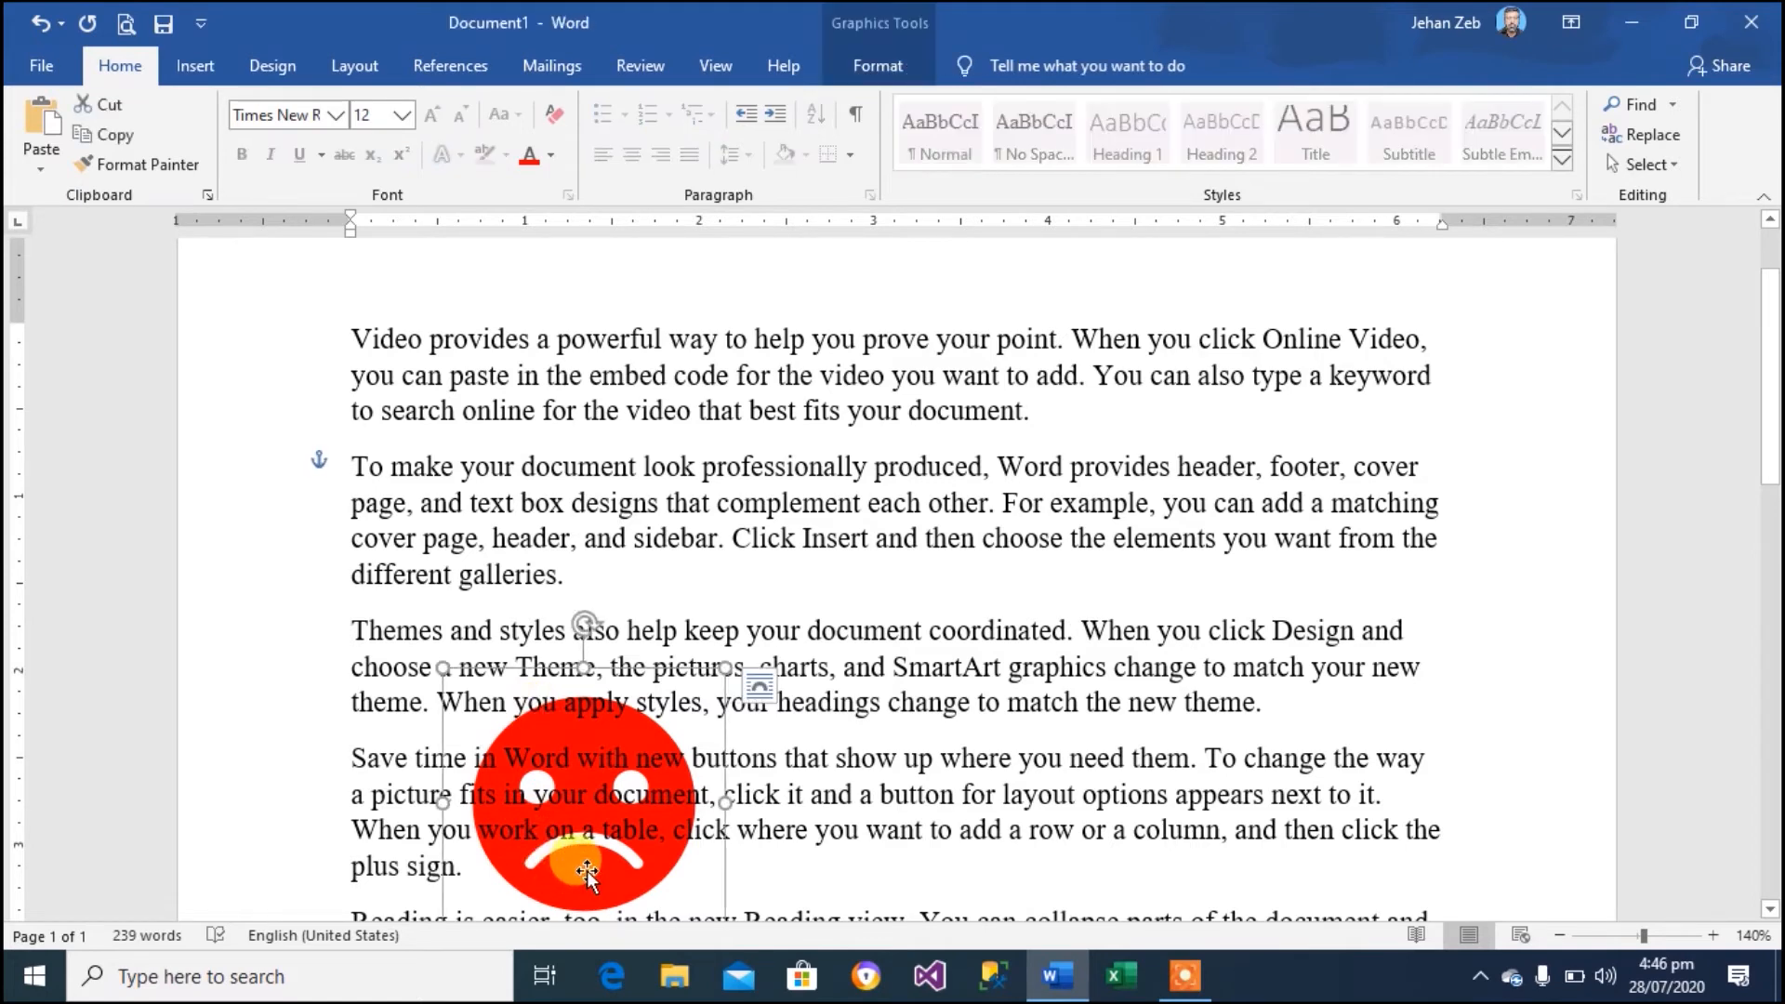
key("Delete")
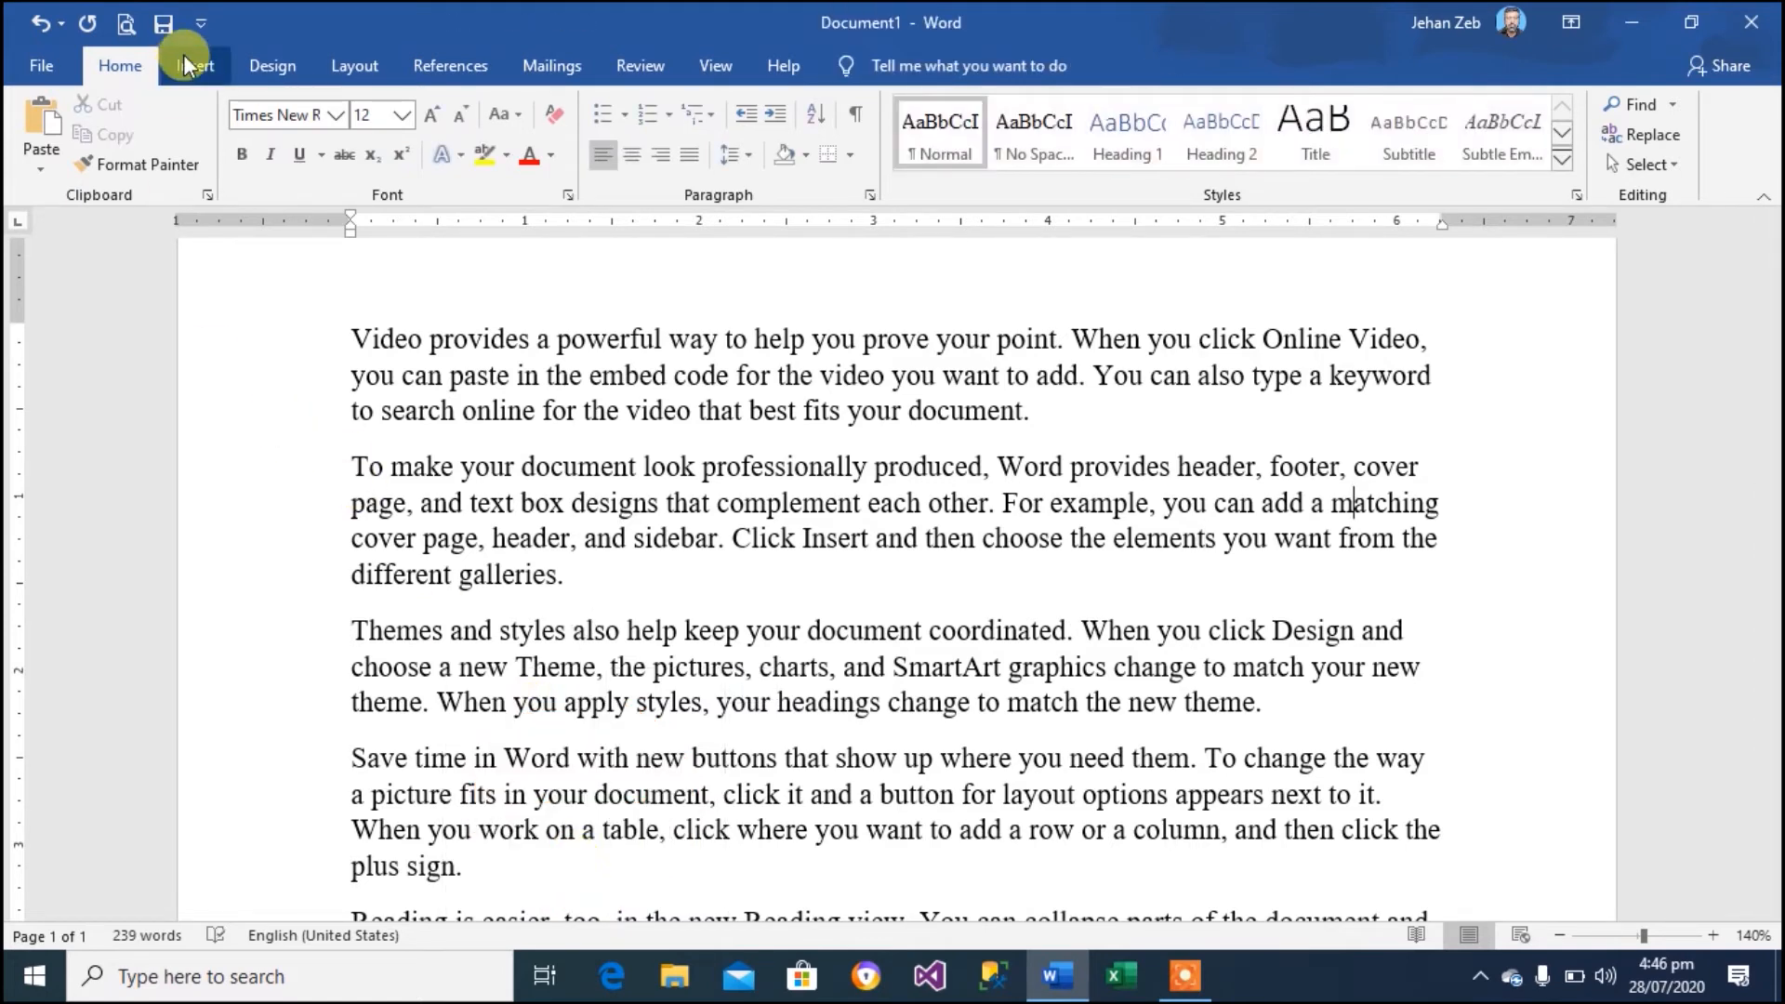
Browse the stock 3D models and insert the fishing boat model from the Treasure Hunt category
left_click(199, 70)
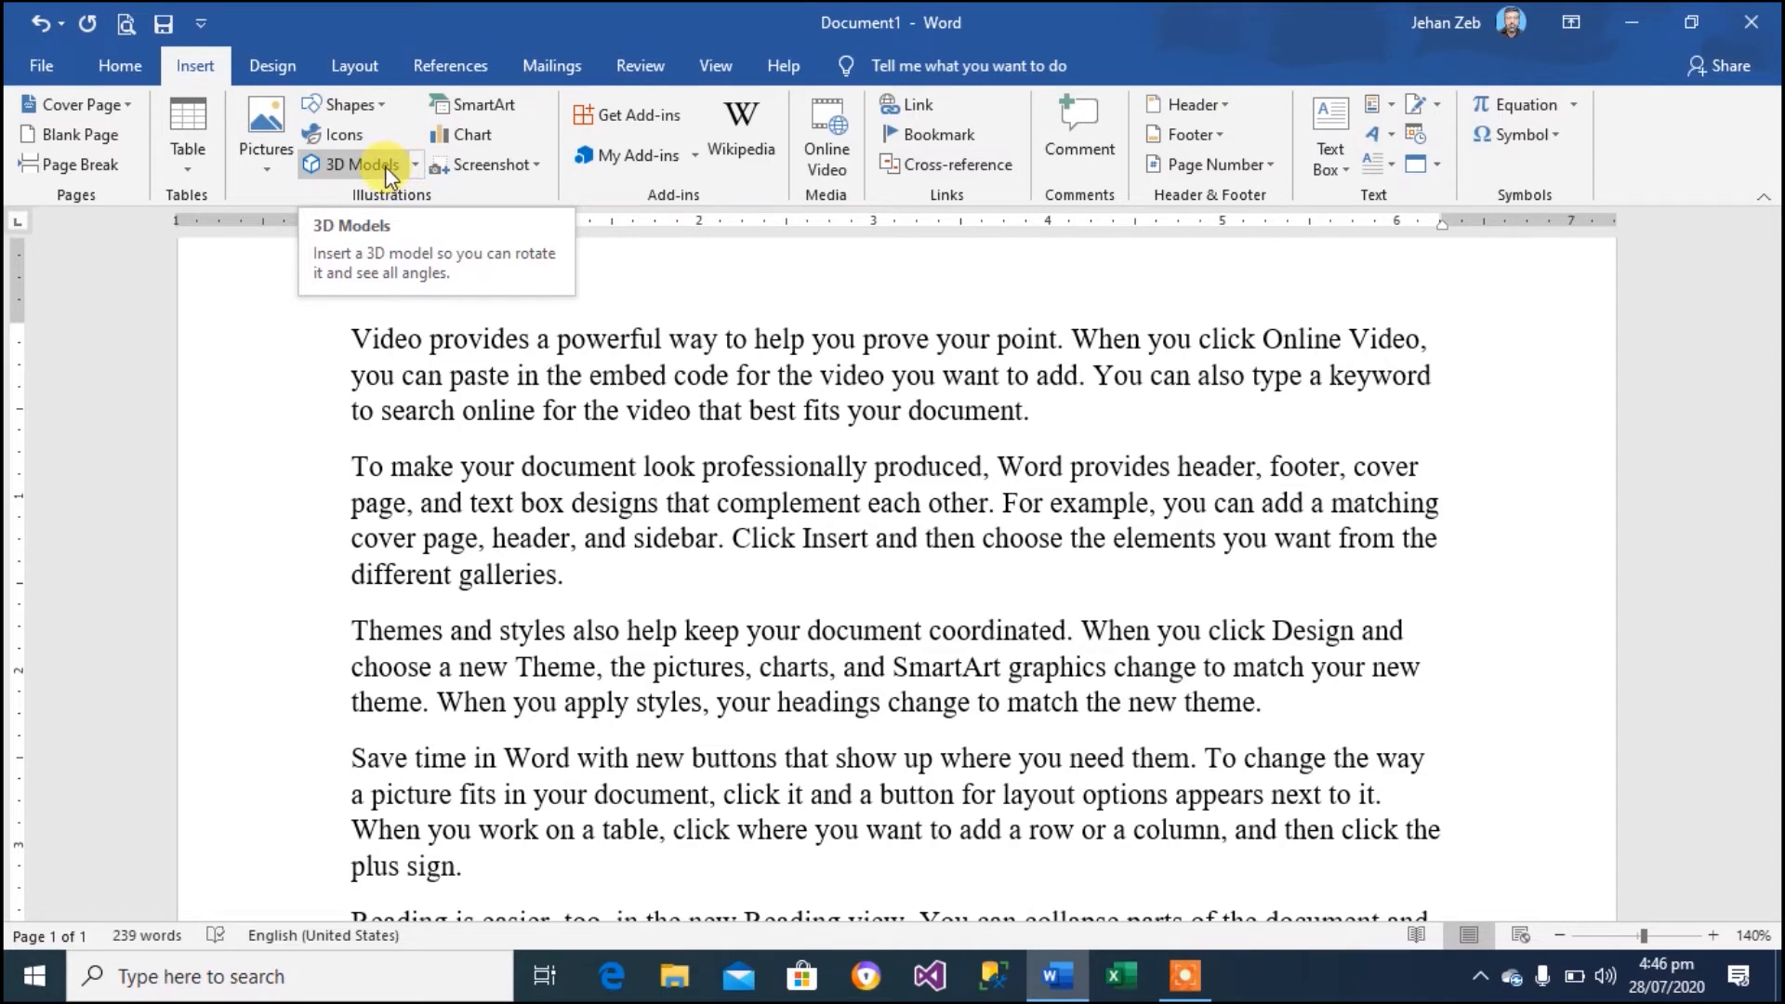
left_click(420, 164)
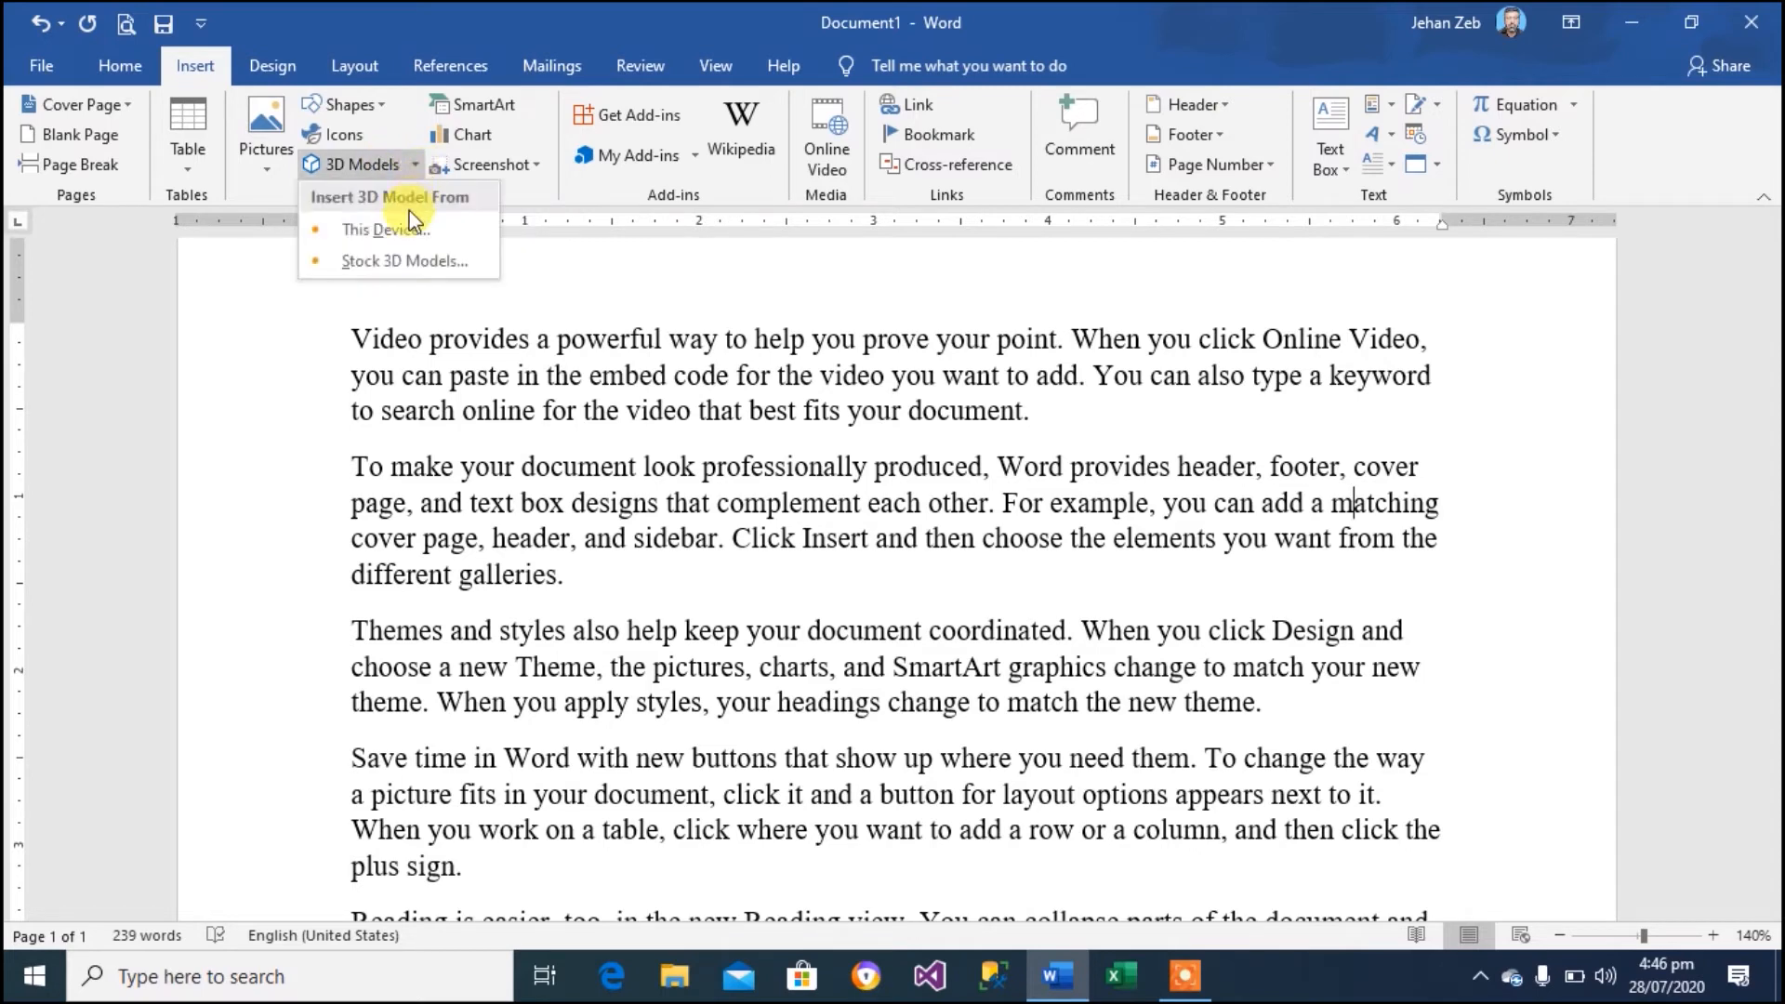
left_click(406, 264)
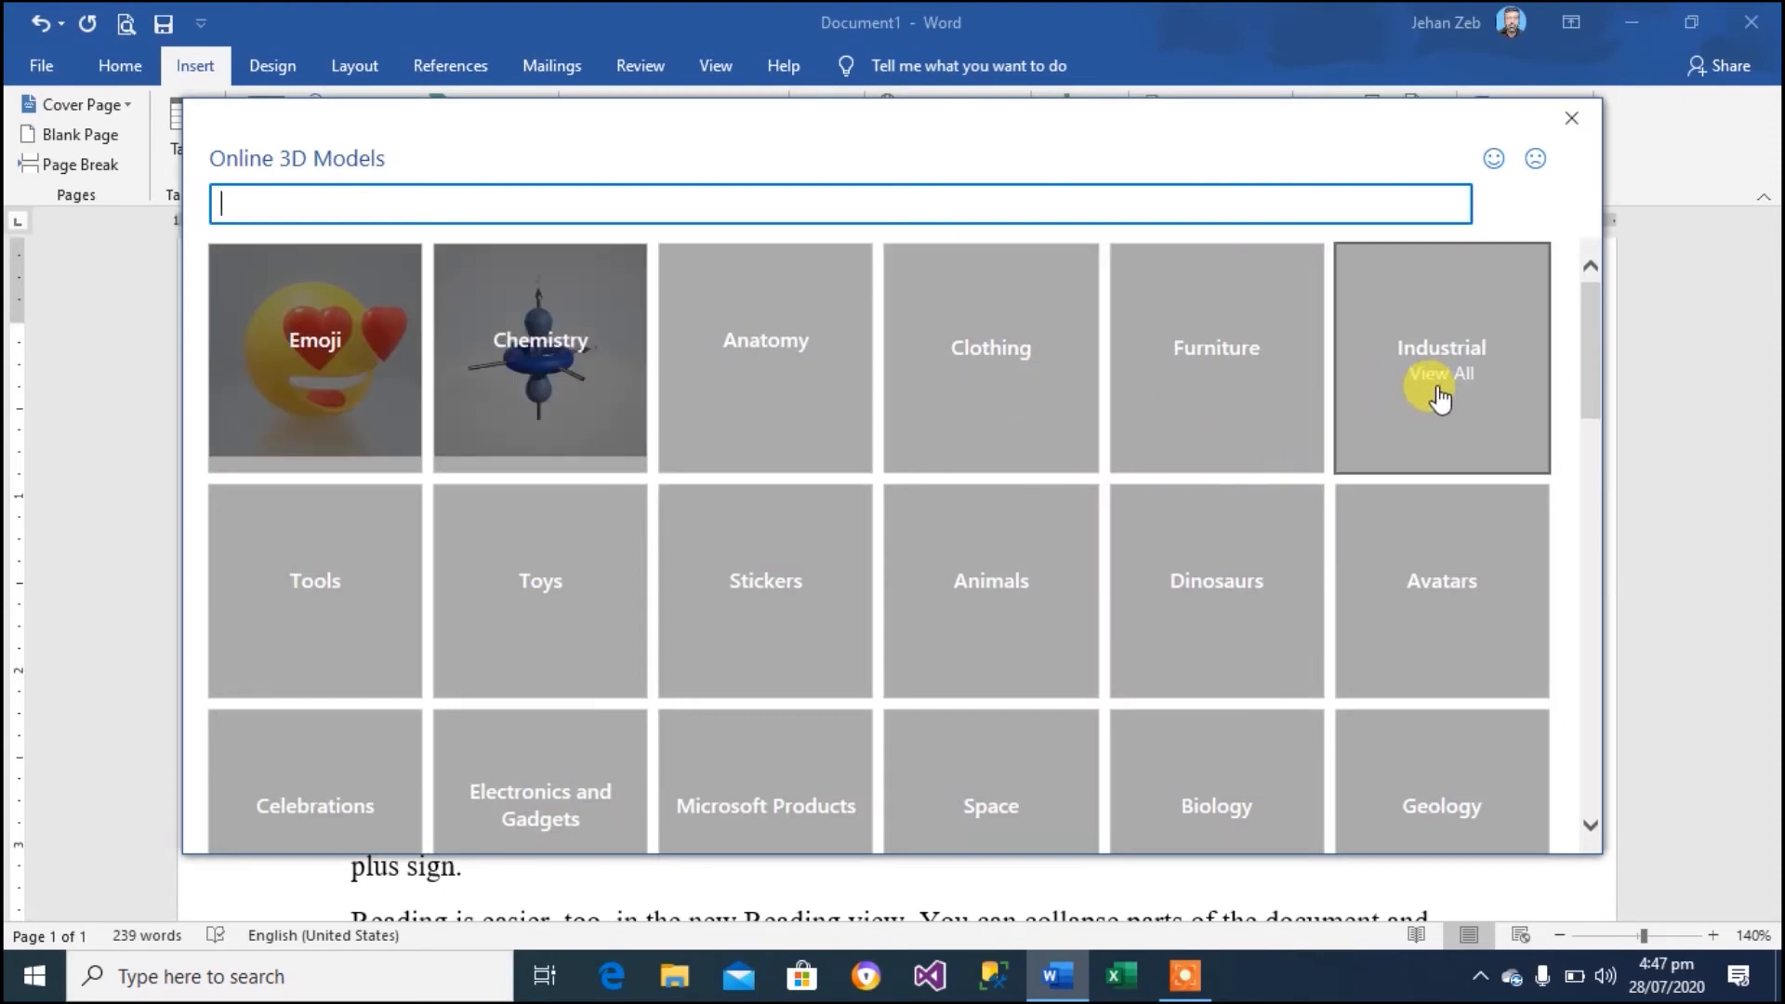
left_click_drag(1597, 310, 1581, 426)
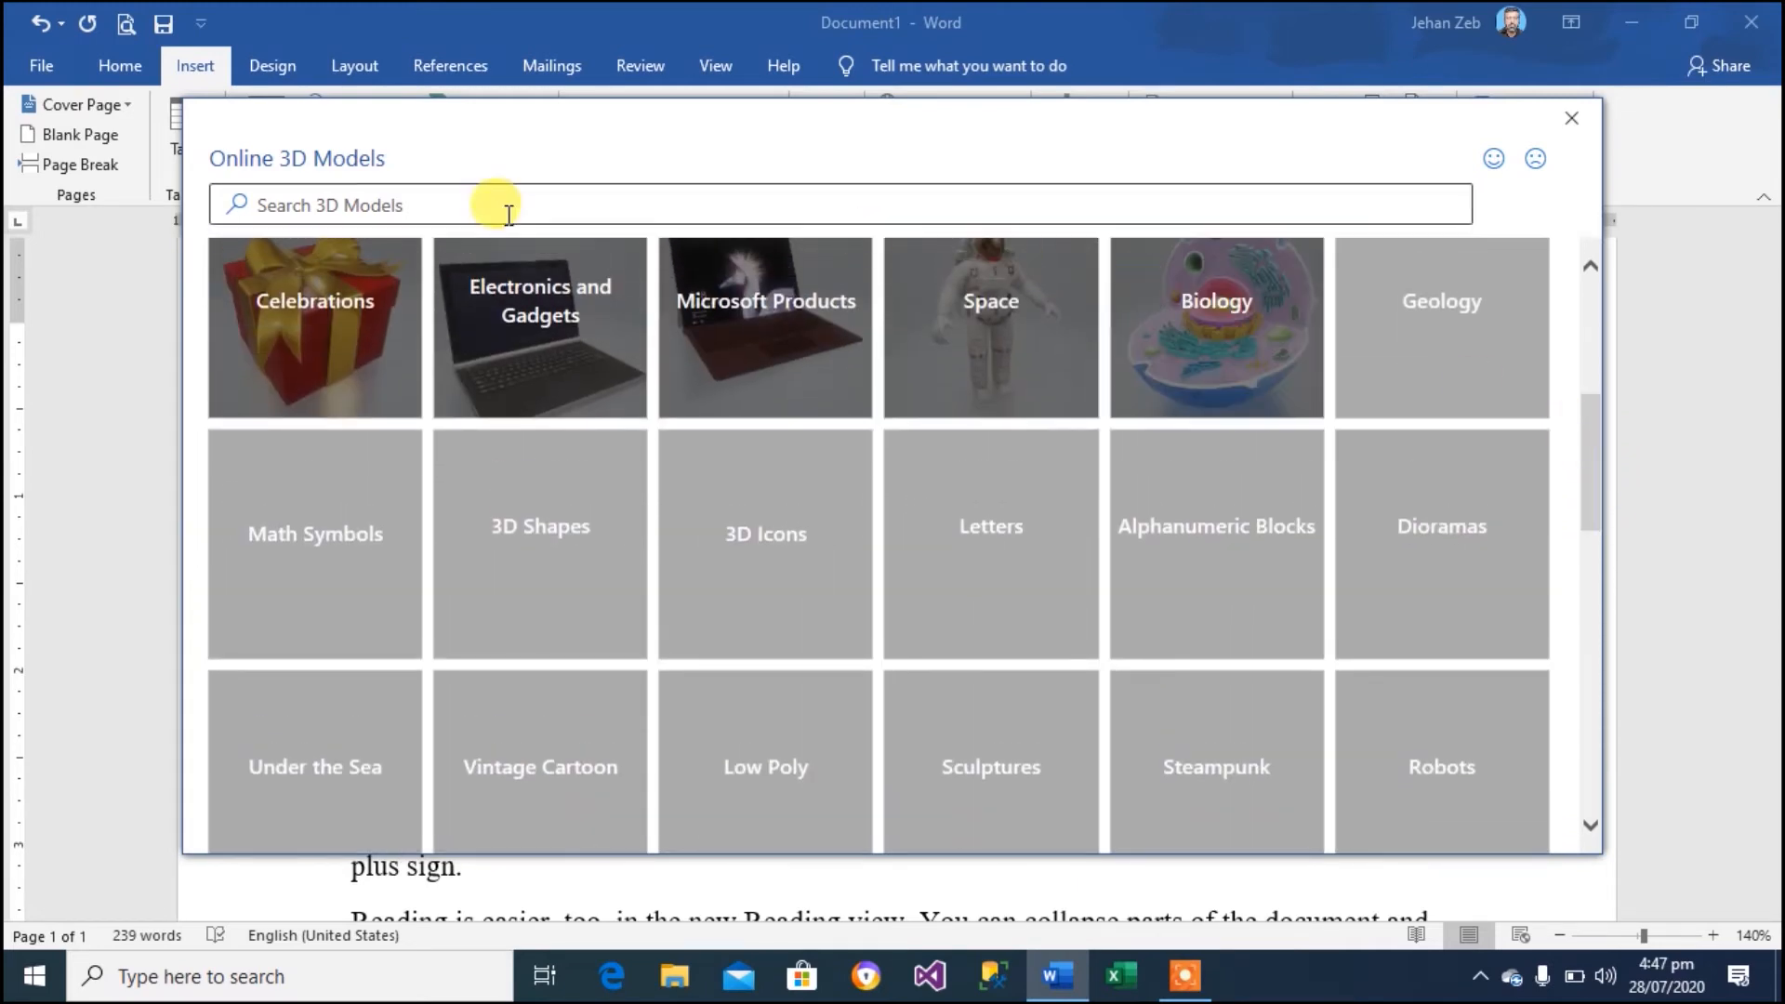
left_click(299, 191)
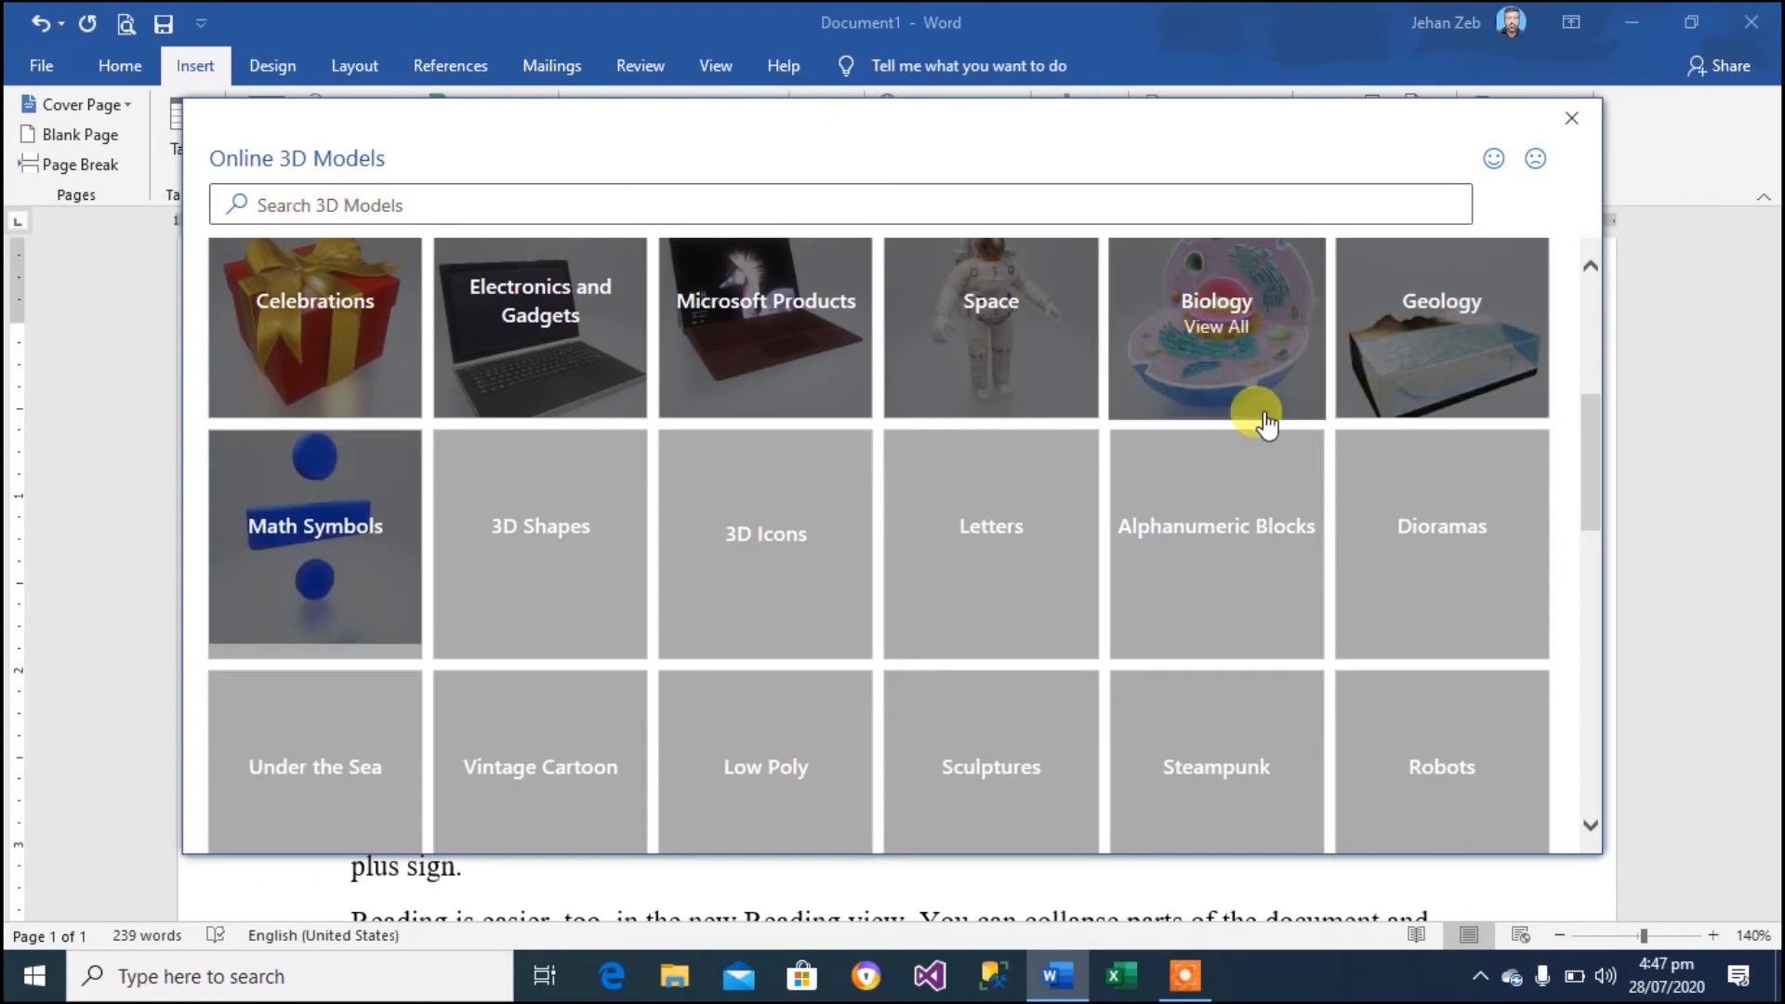
scroll(1195, 409, "up", 5)
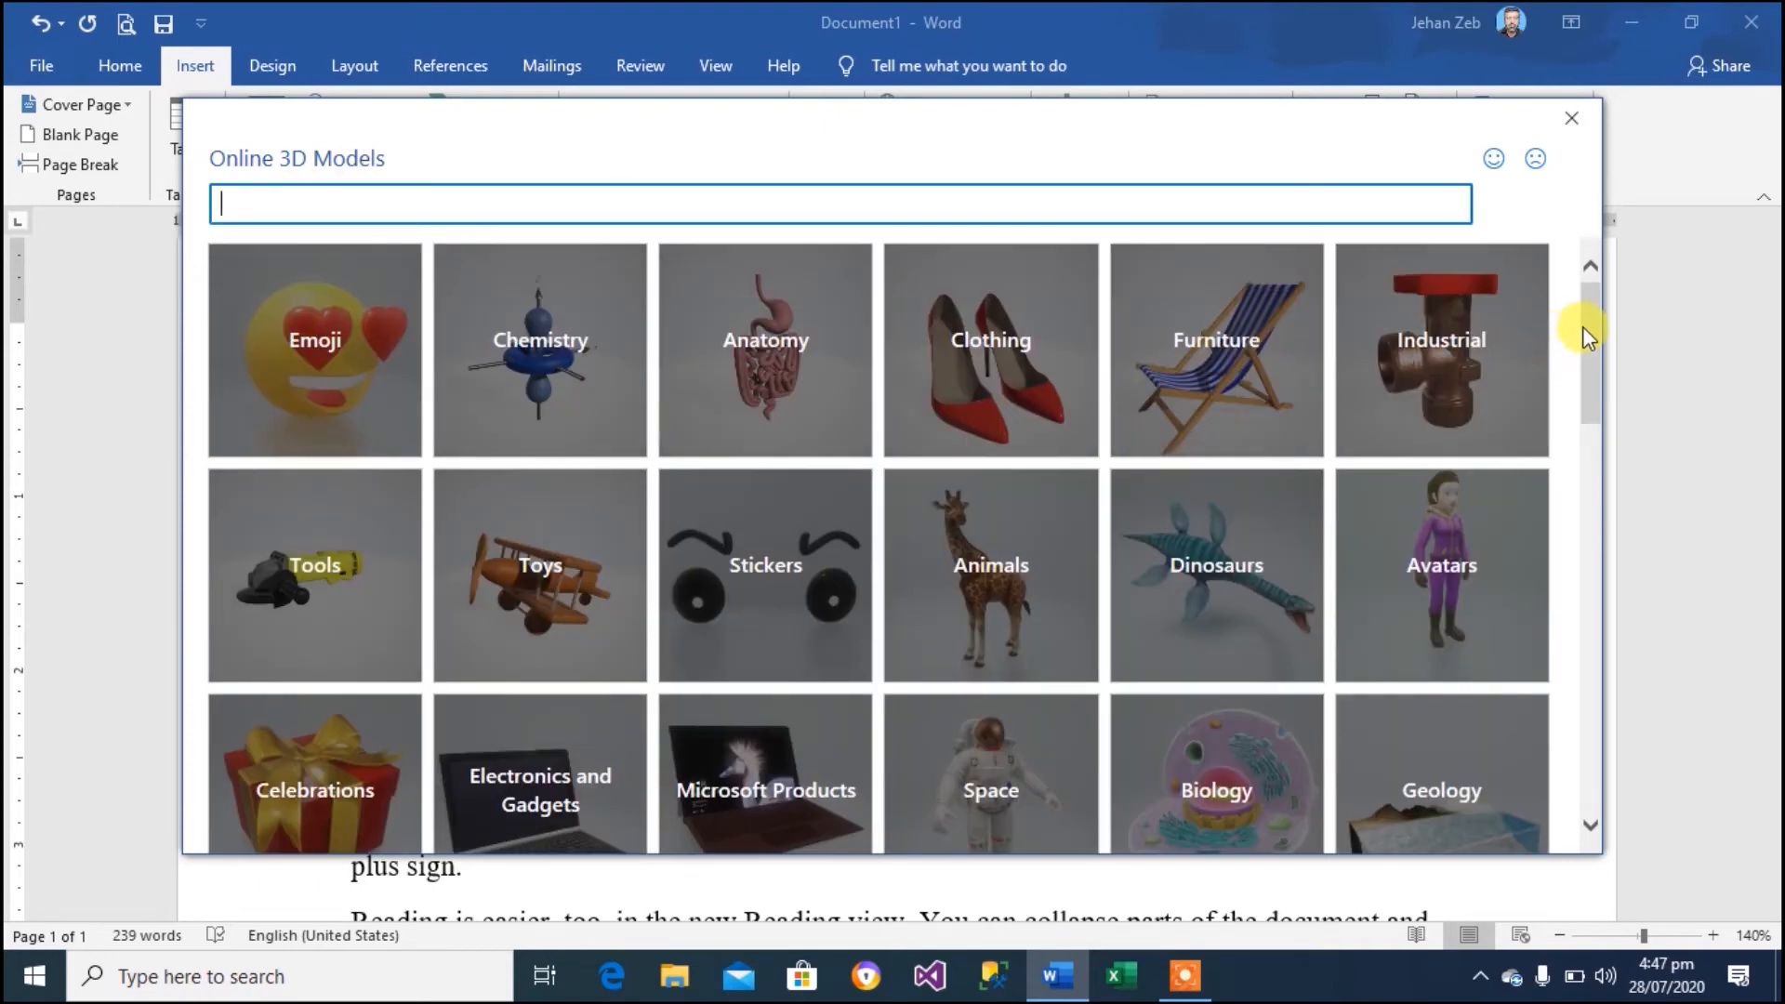
left_click_drag(1588, 318, 1593, 387)
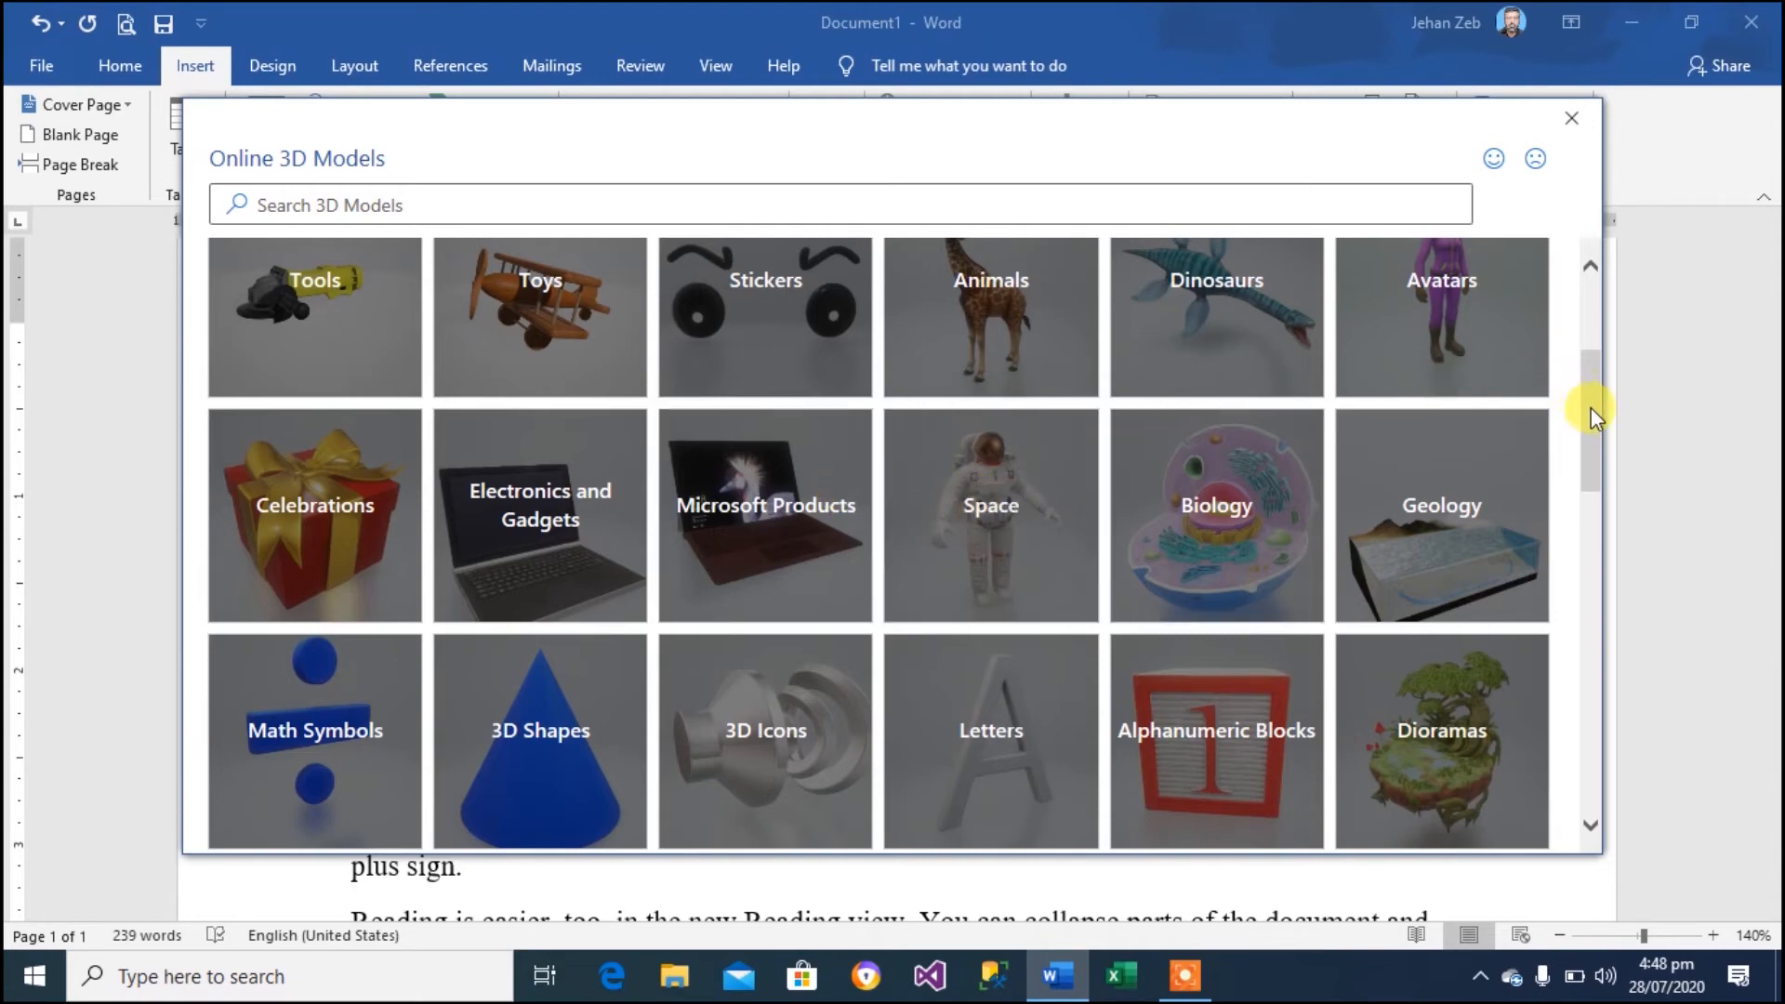
left_click_drag(1592, 399, 1592, 526)
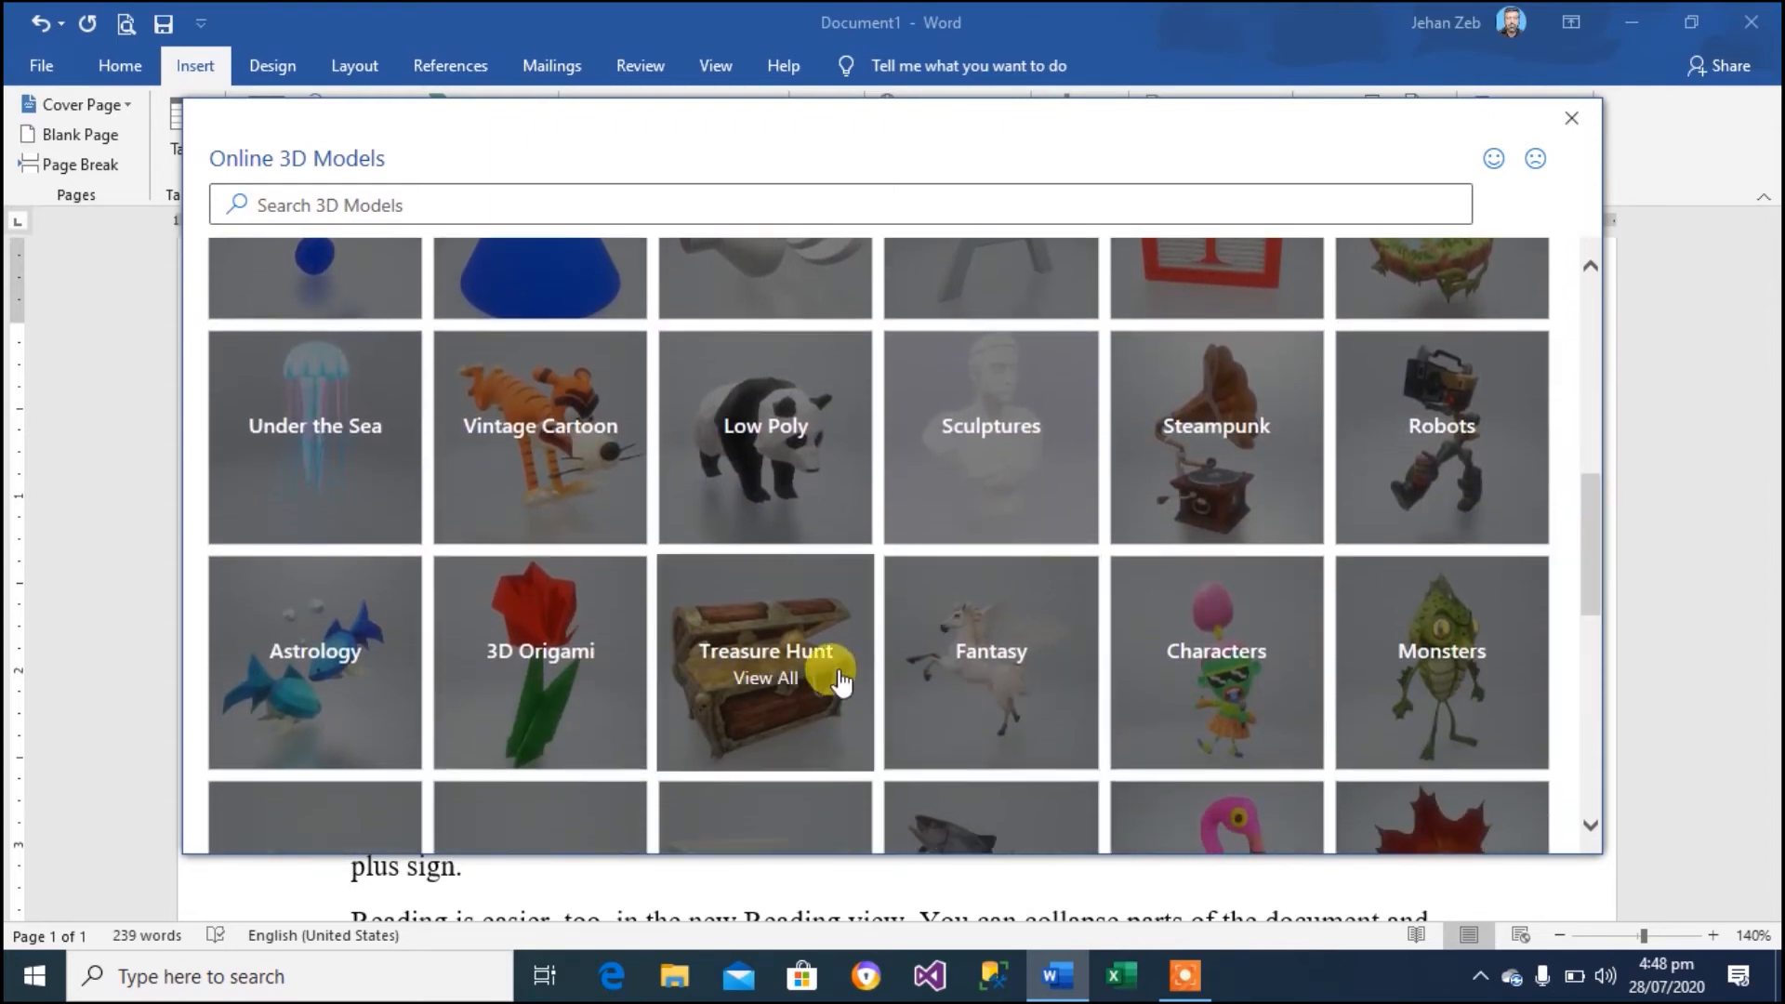
left_click(800, 665)
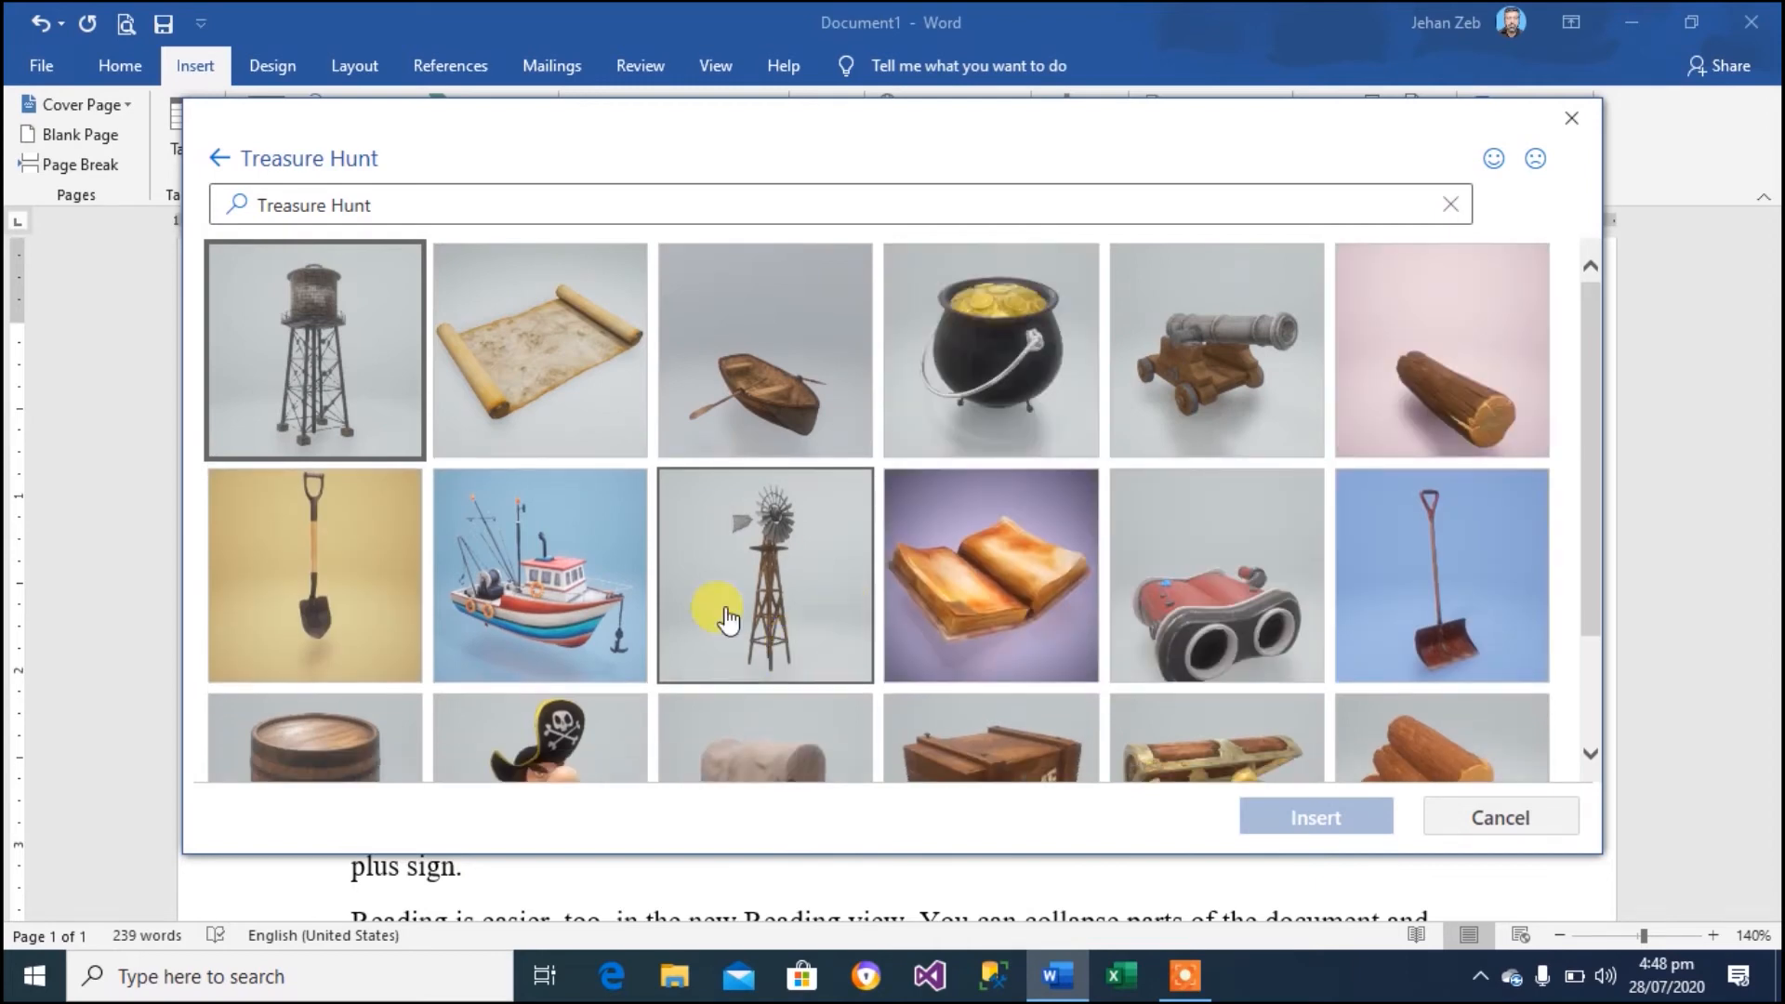
left_click(572, 597)
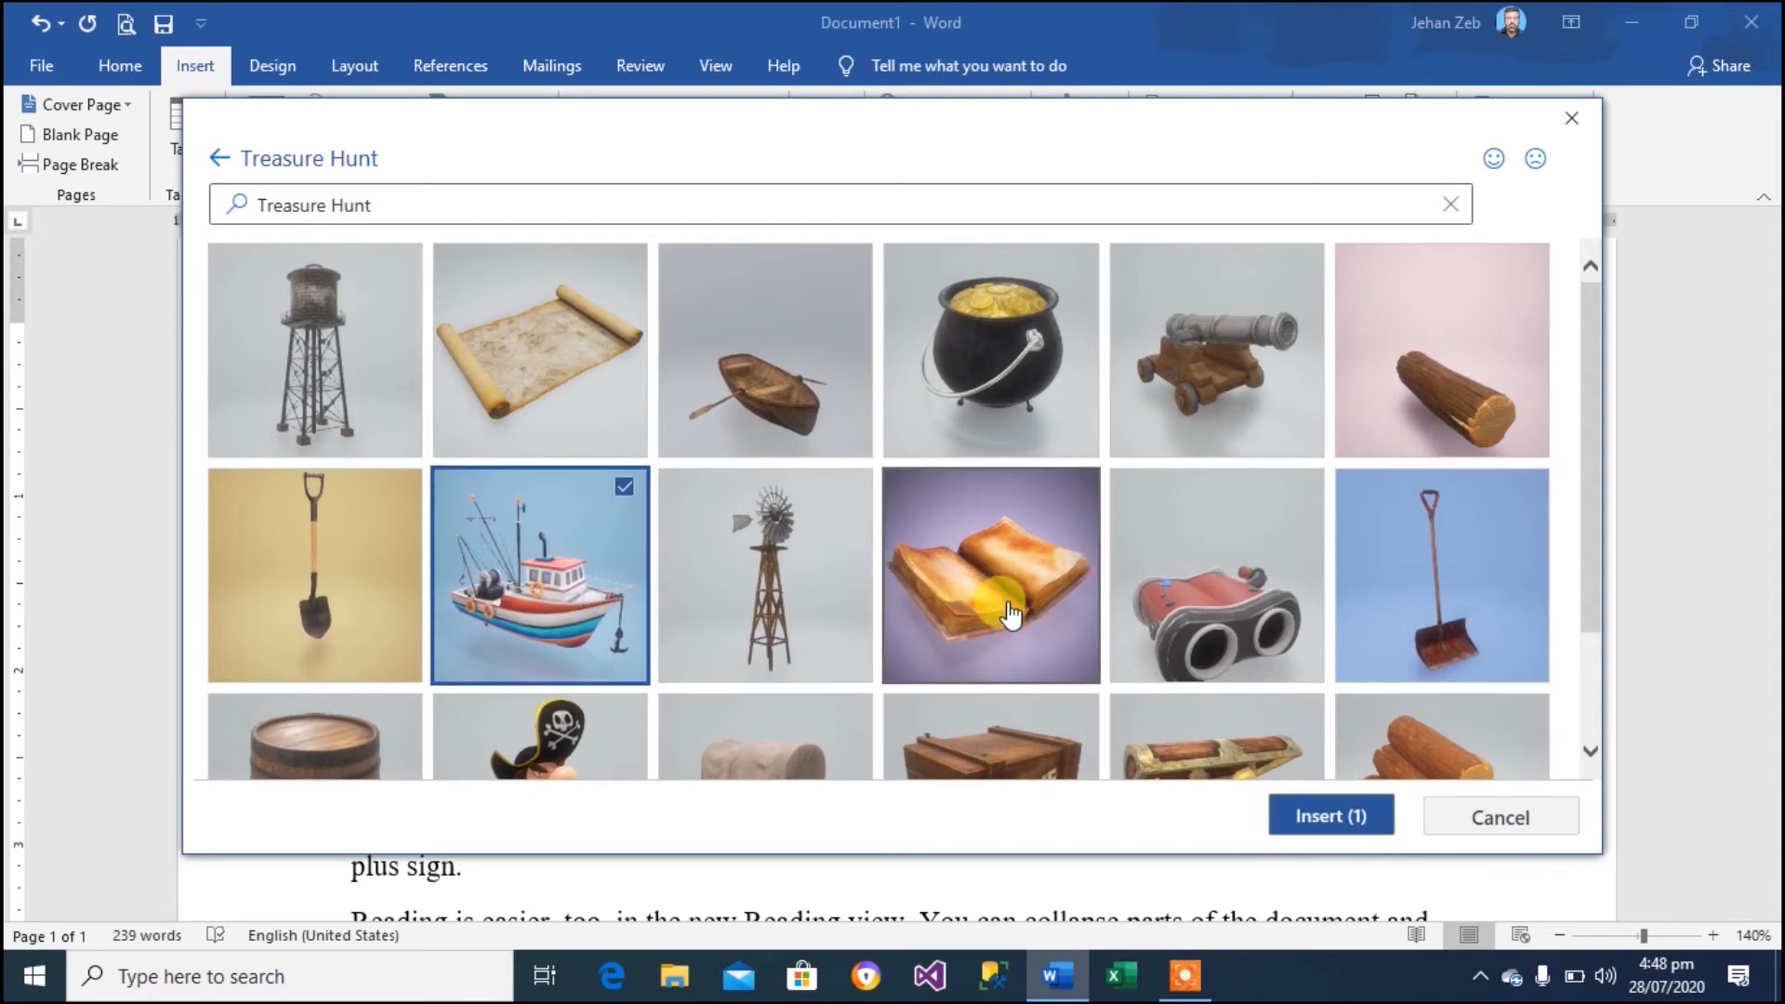
left_click(1355, 827)
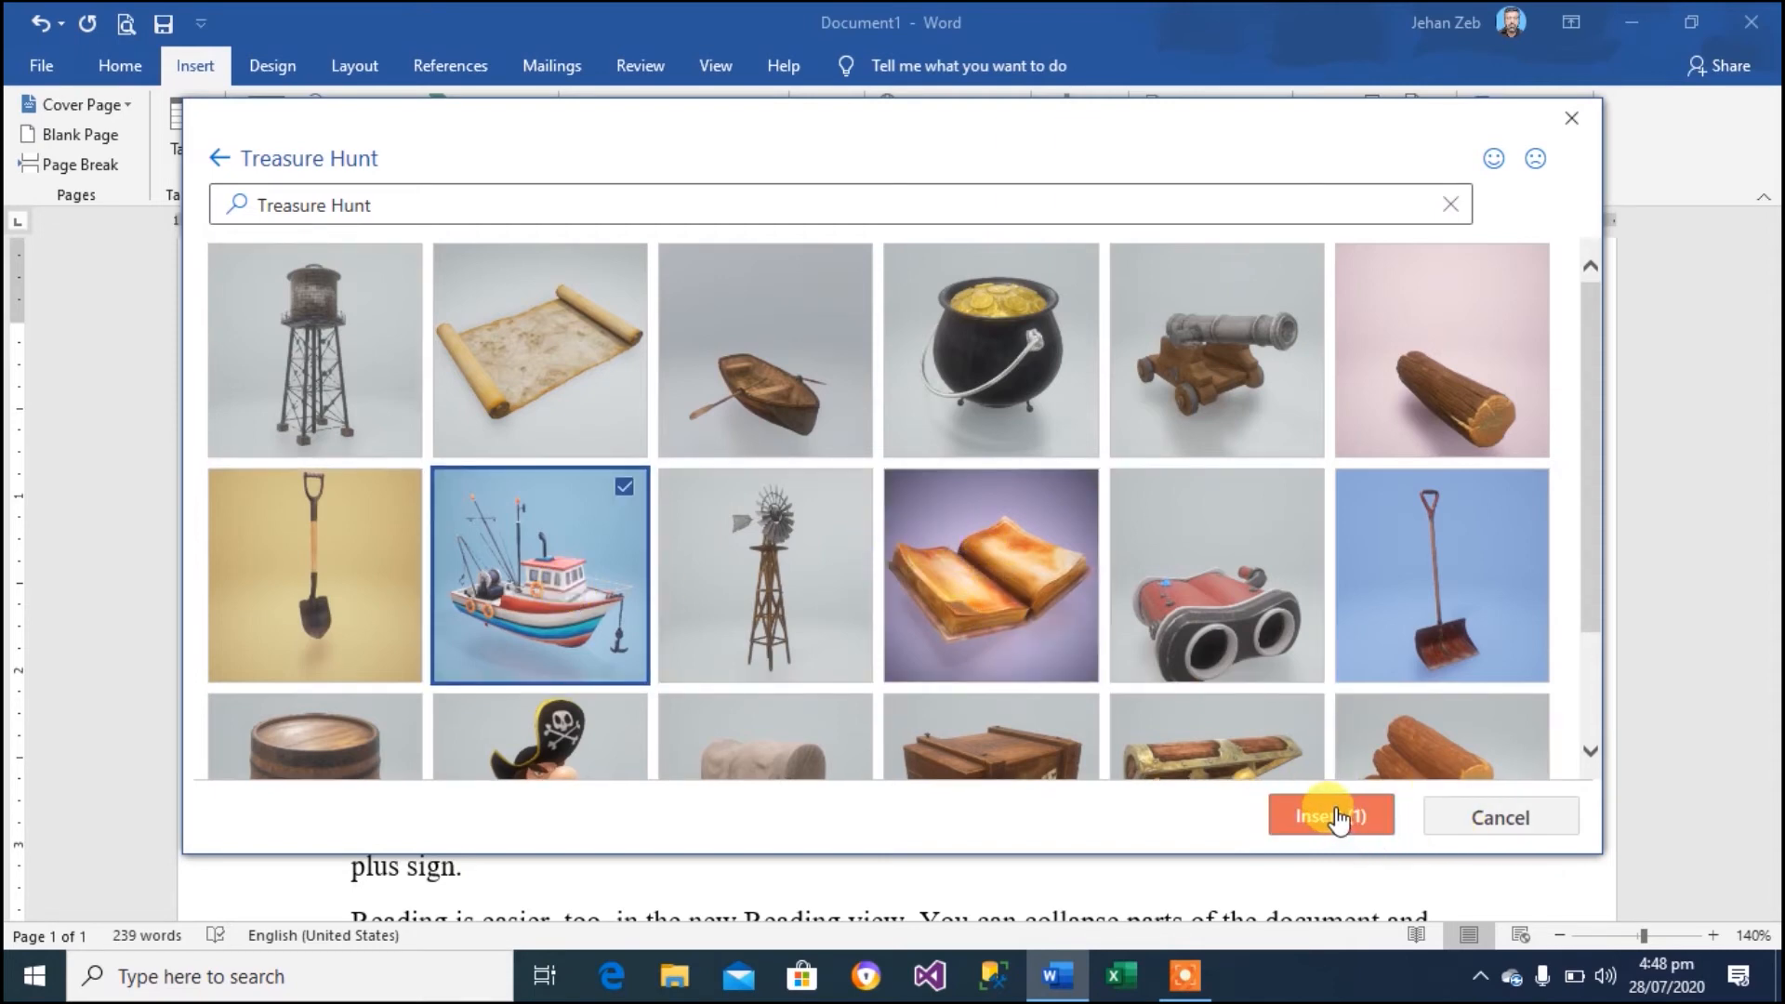
left_click(1336, 818)
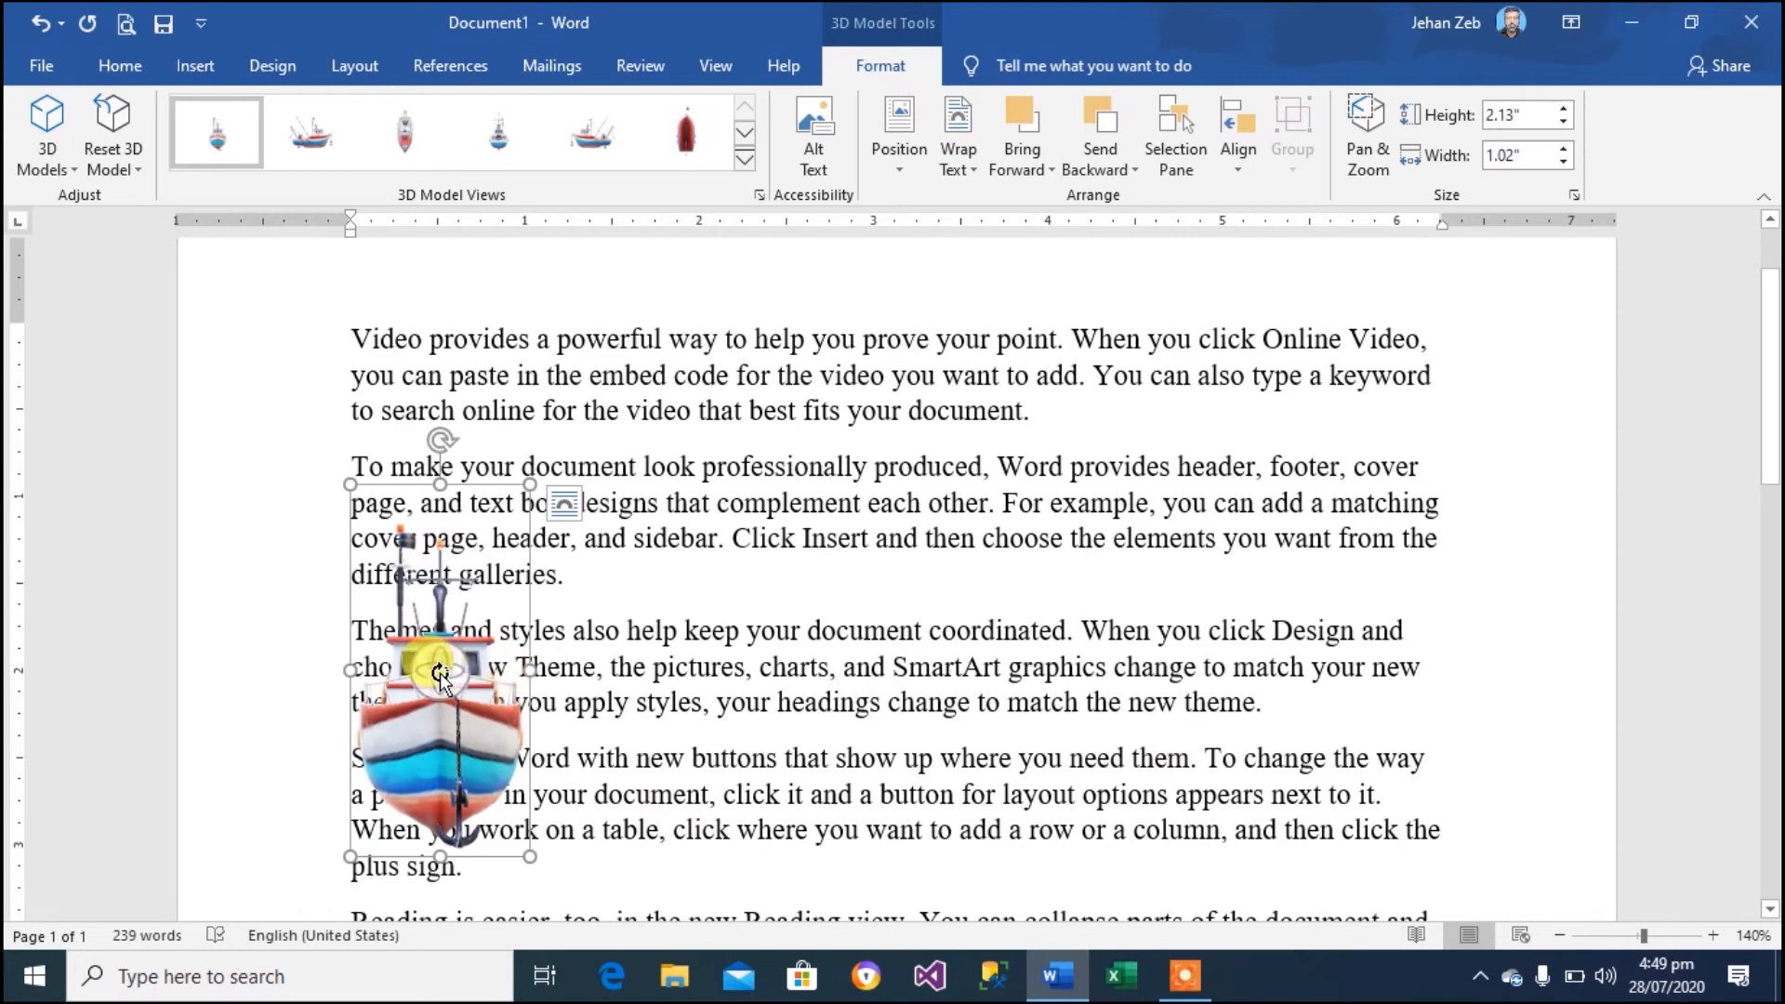
Rotate the boat model freely, try several preset 3D views, and apply the side view seen from slightly below the hull
left_click_drag(441, 671, 1120, 648)
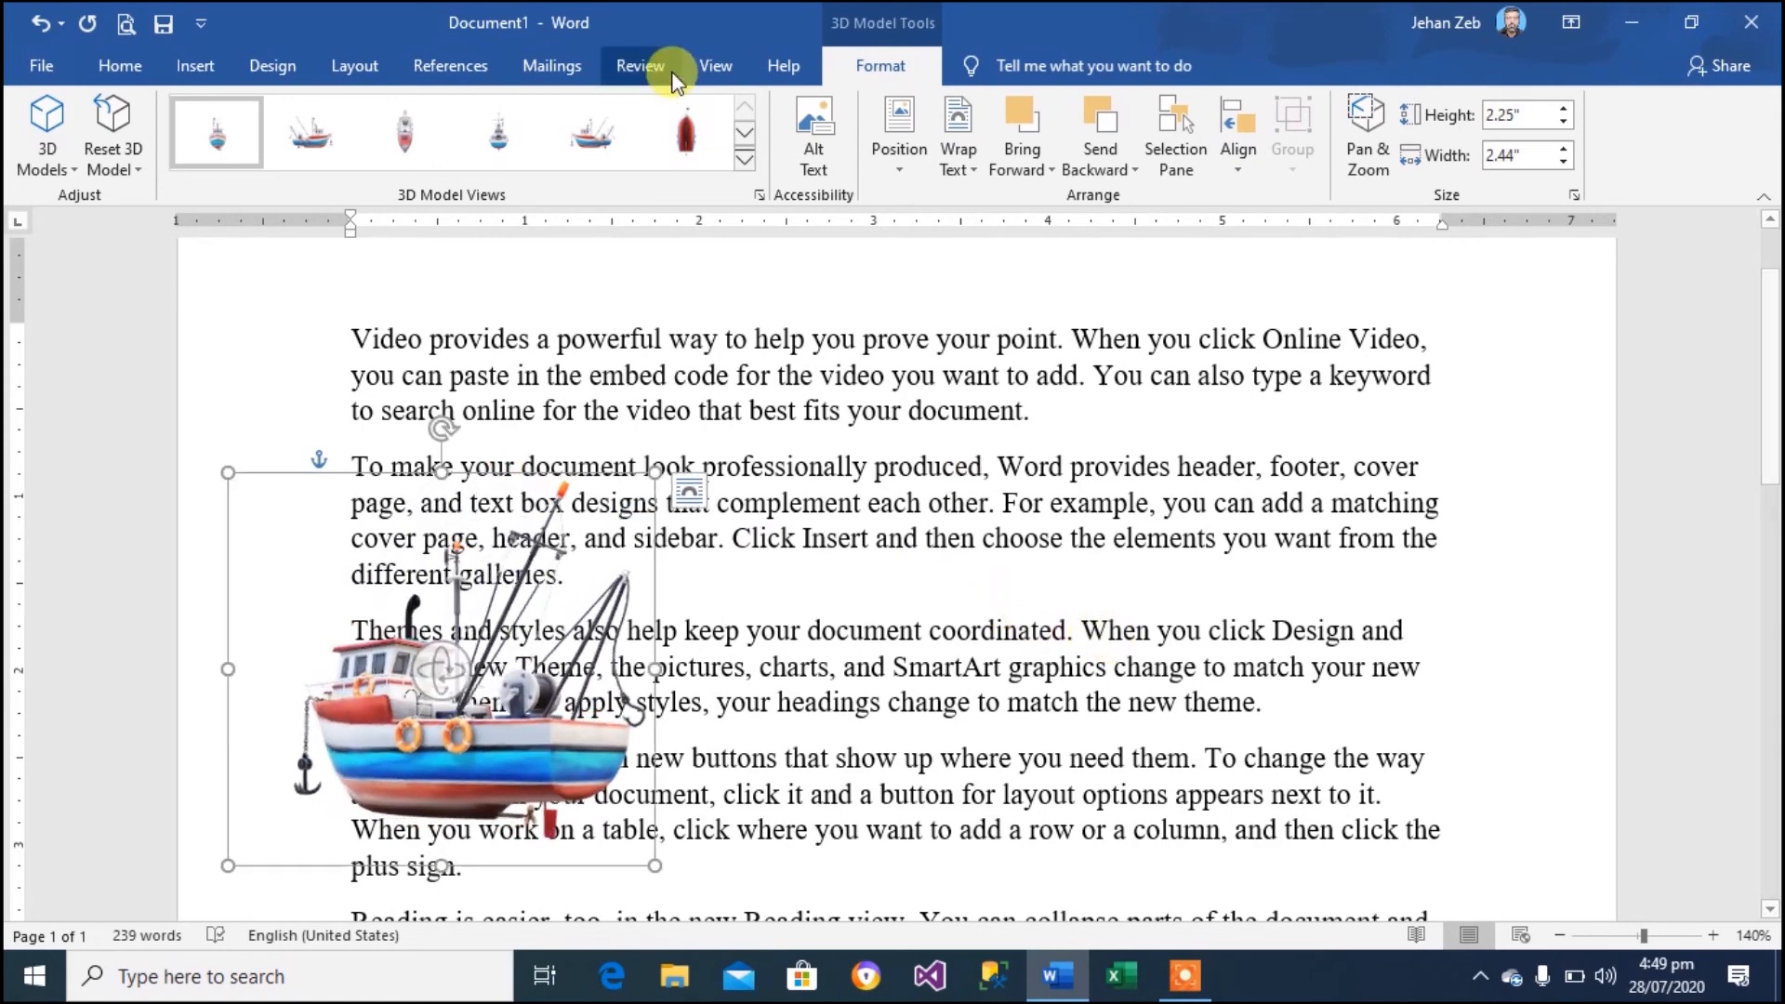
left_click(688, 129)
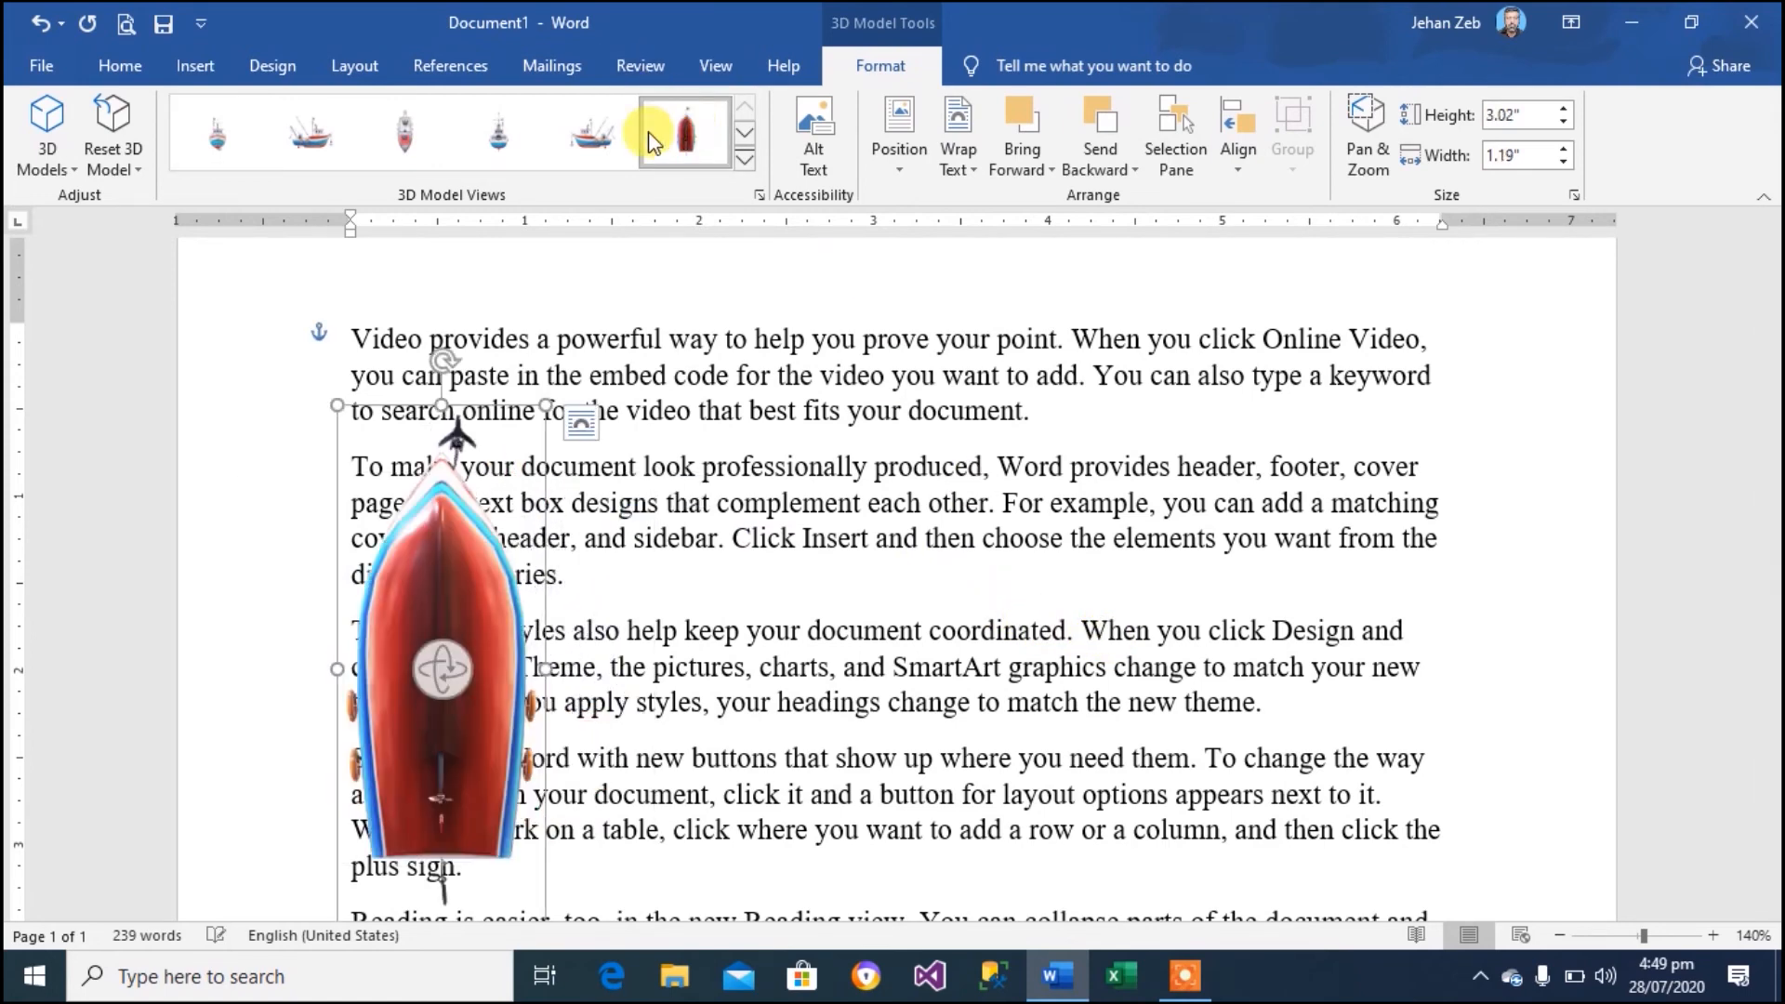
left_click(593, 131)
left_click(499, 135)
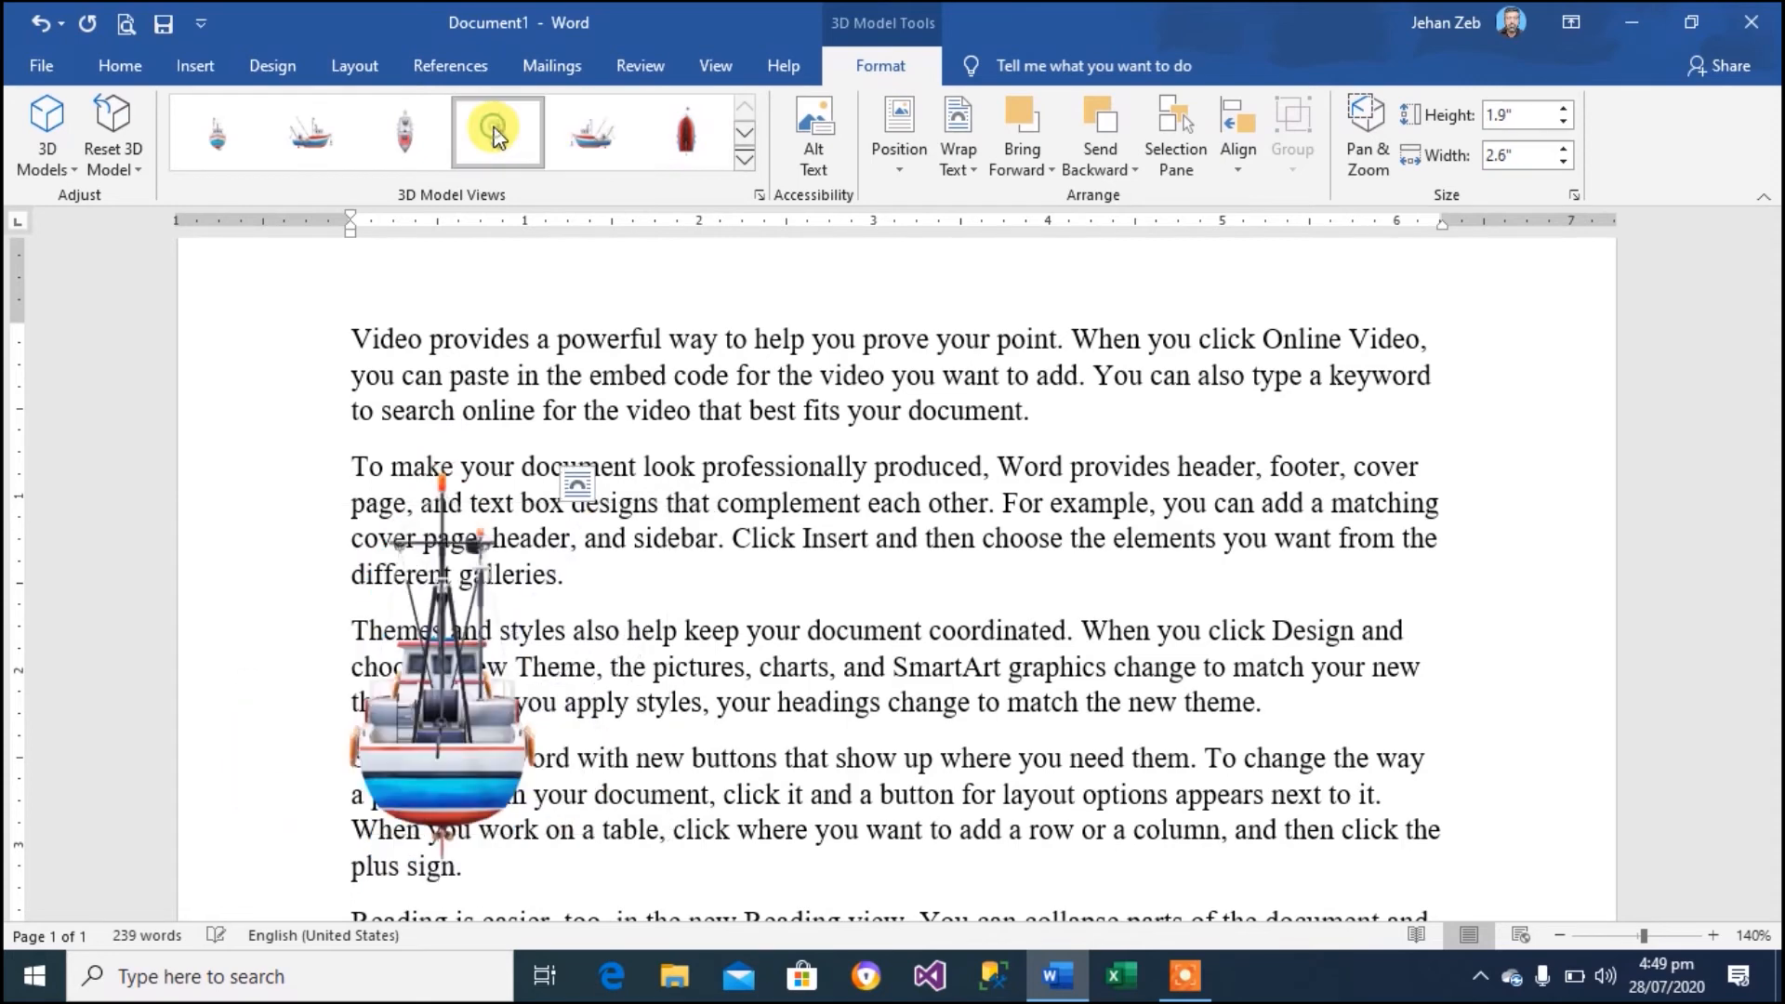
left_click(406, 135)
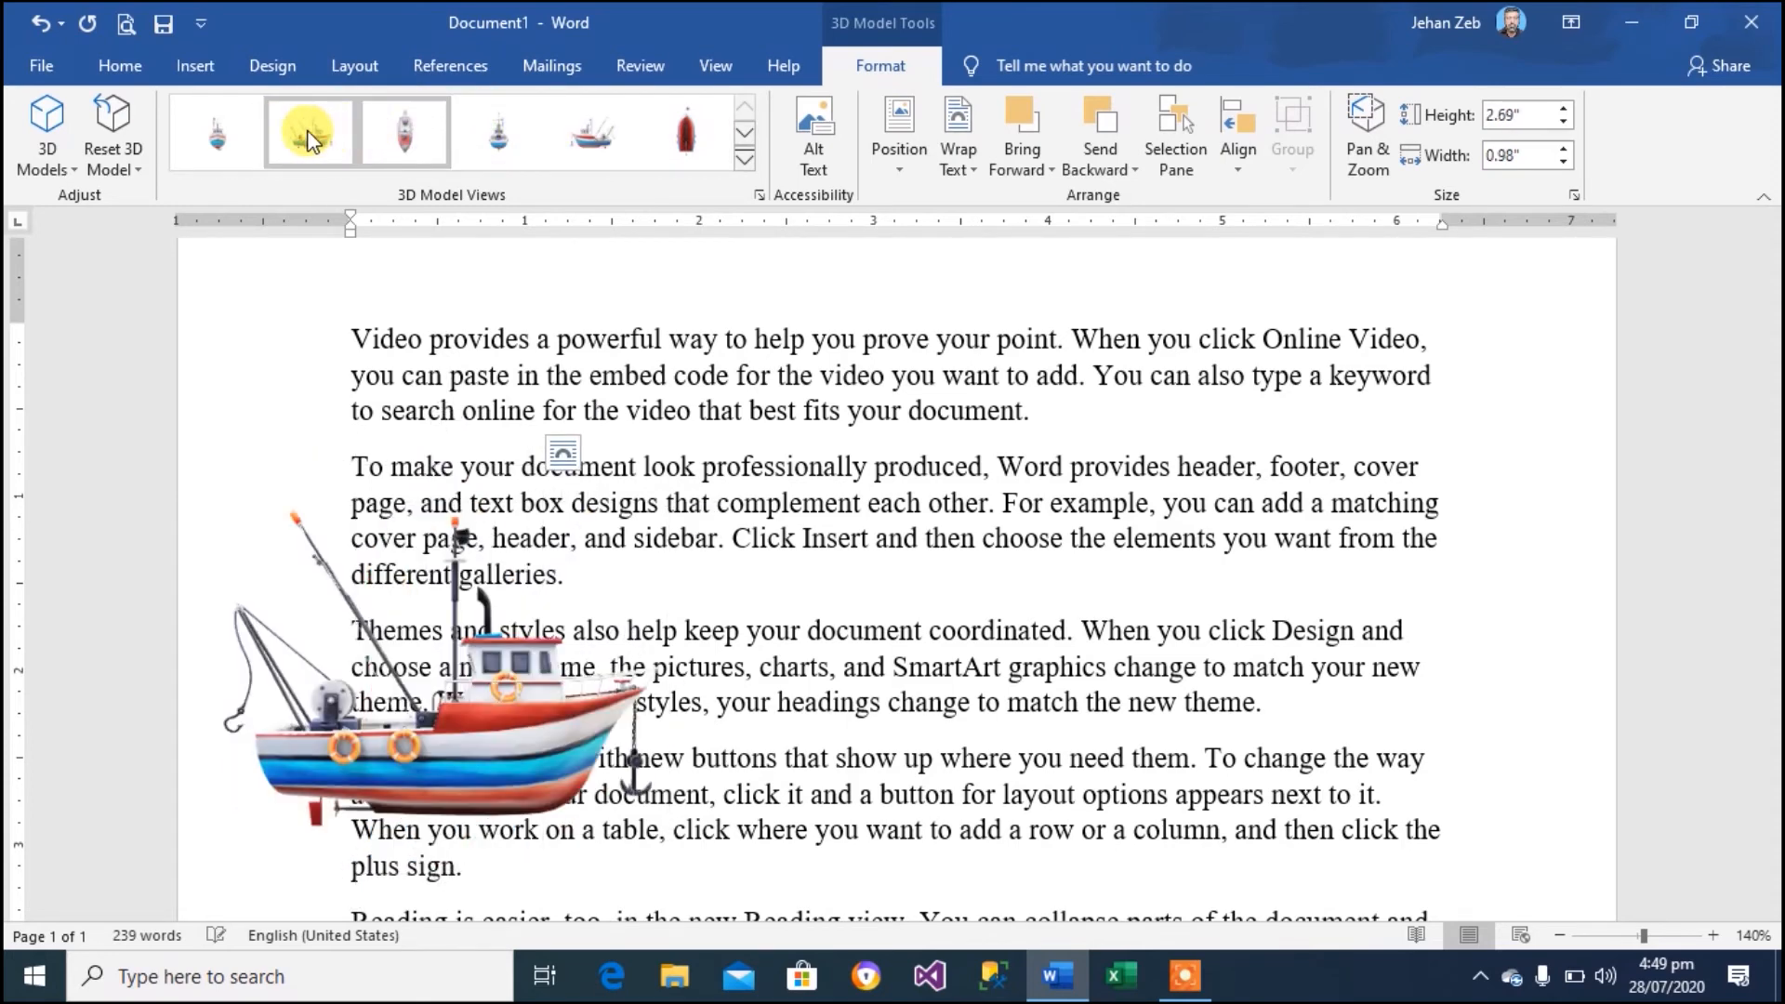
left_click(744, 162)
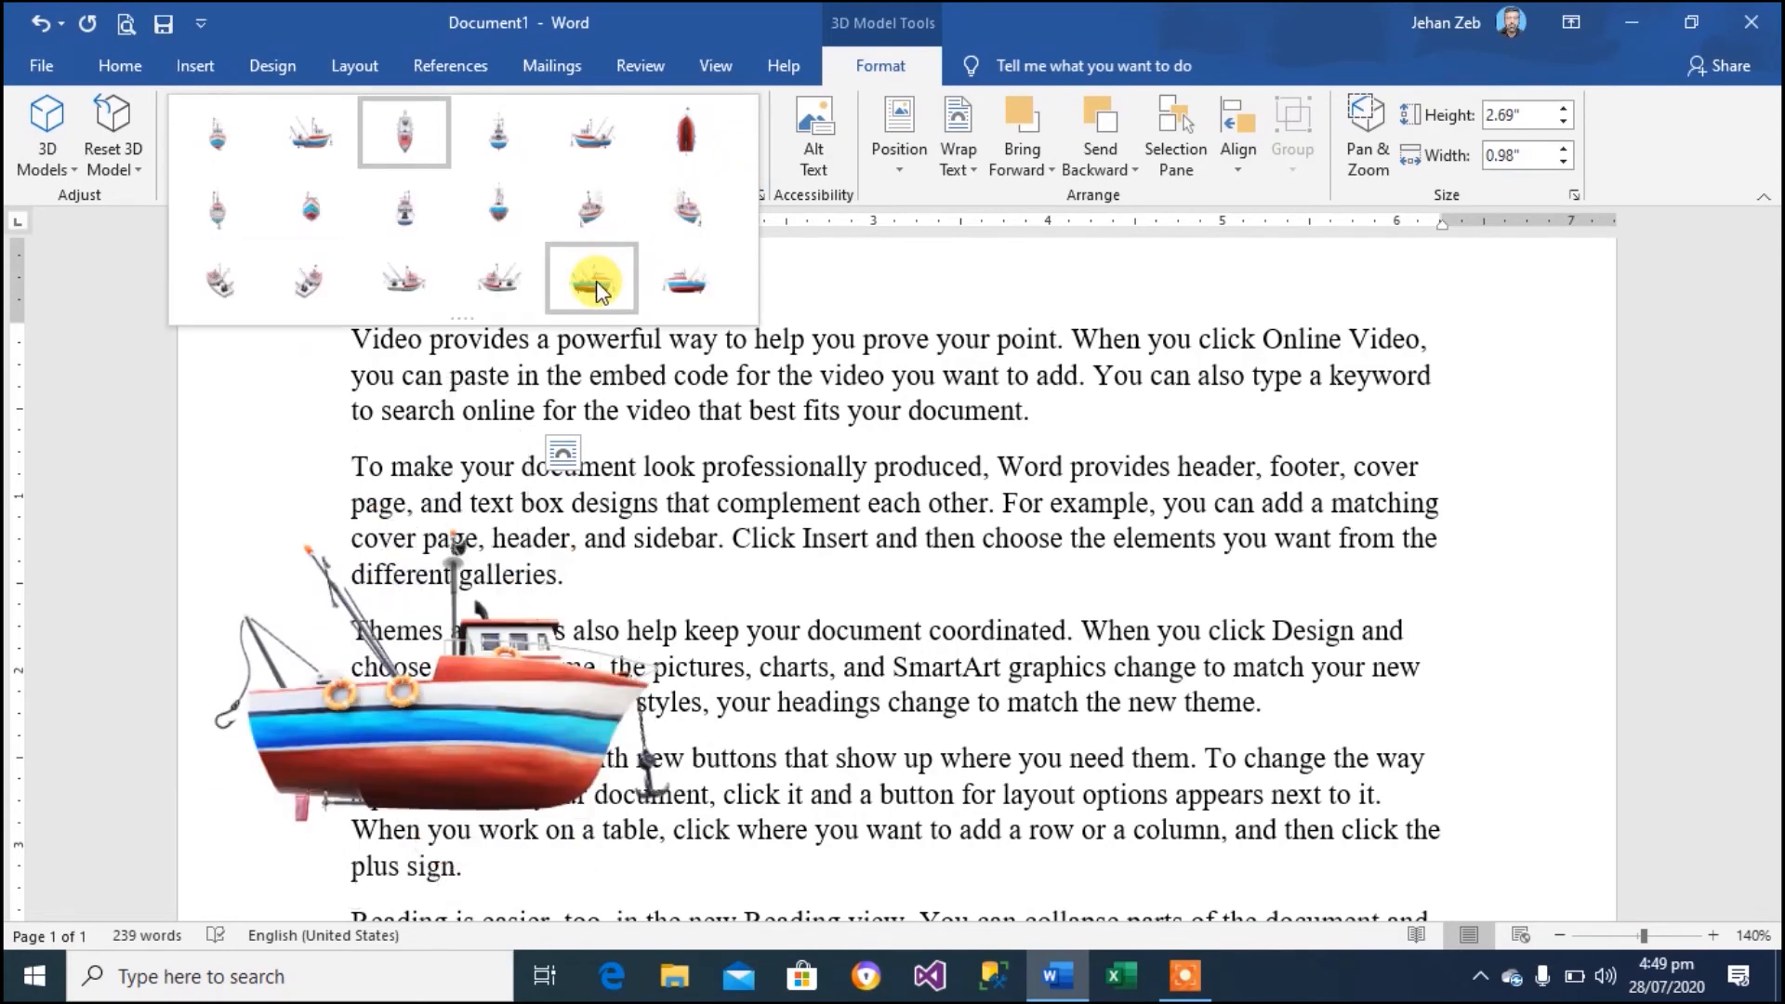
left_click(595, 288)
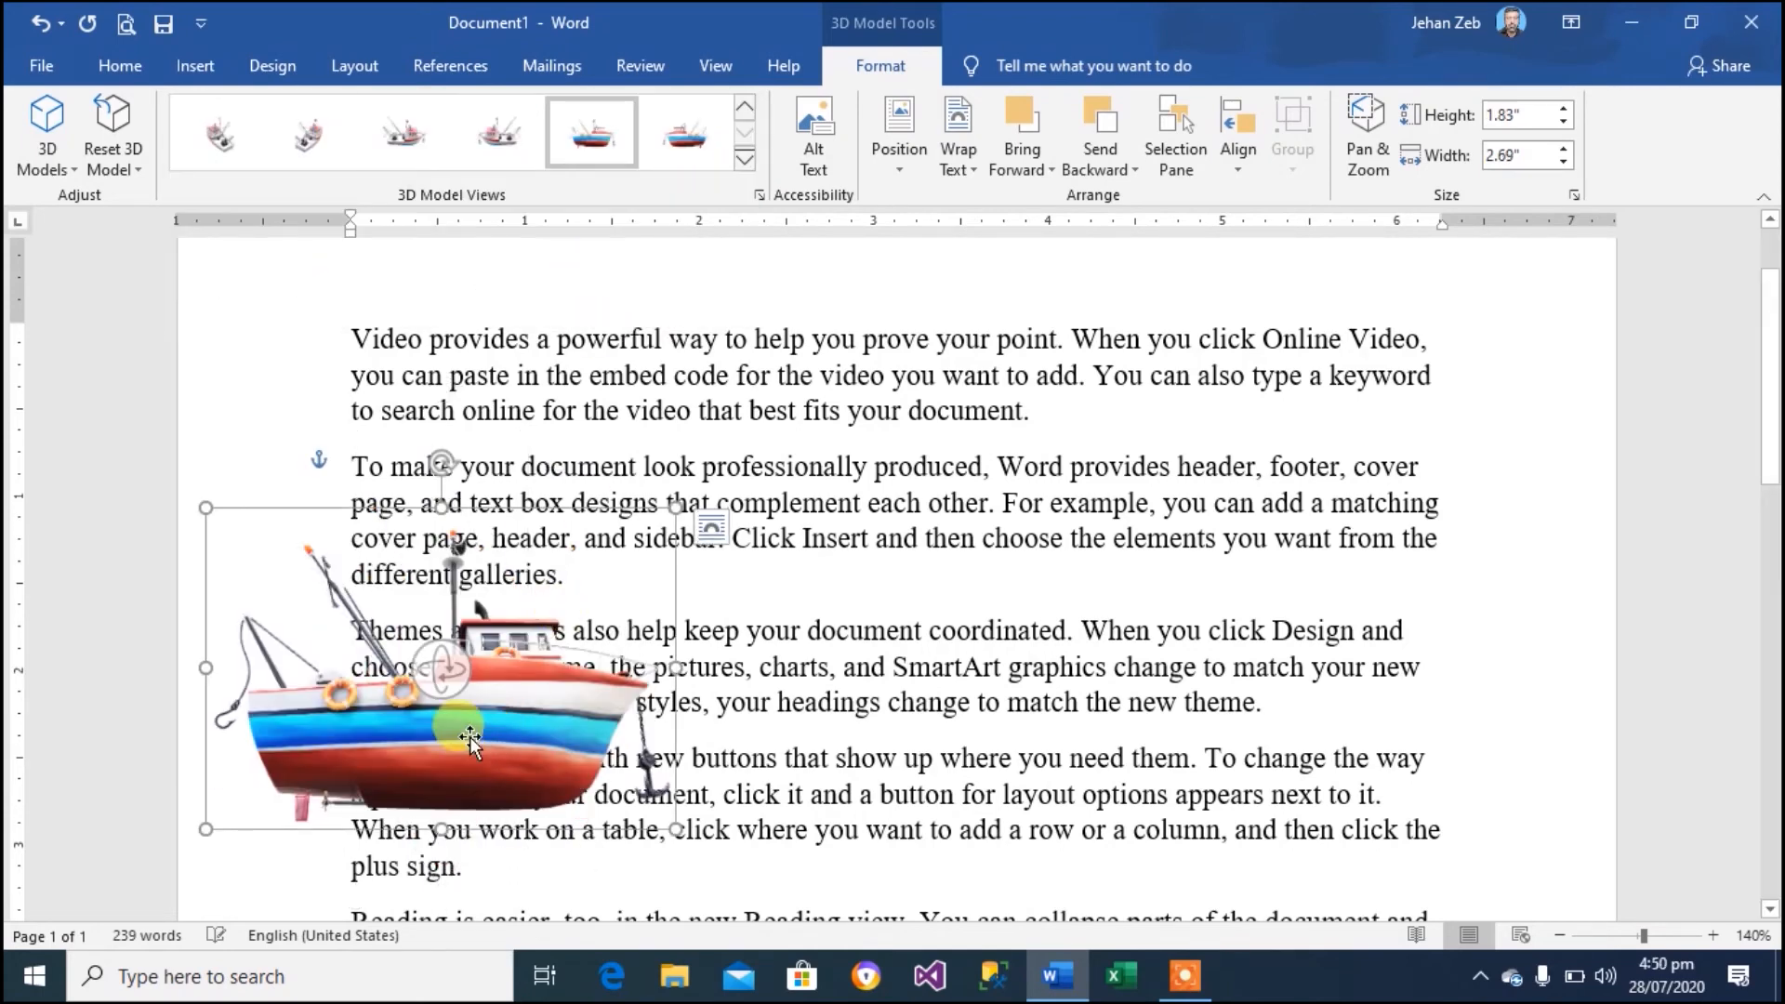
Move the boat to the middle of the text, tilt it to show its deck, and delete the model
left_click_drag(470, 736, 907, 690)
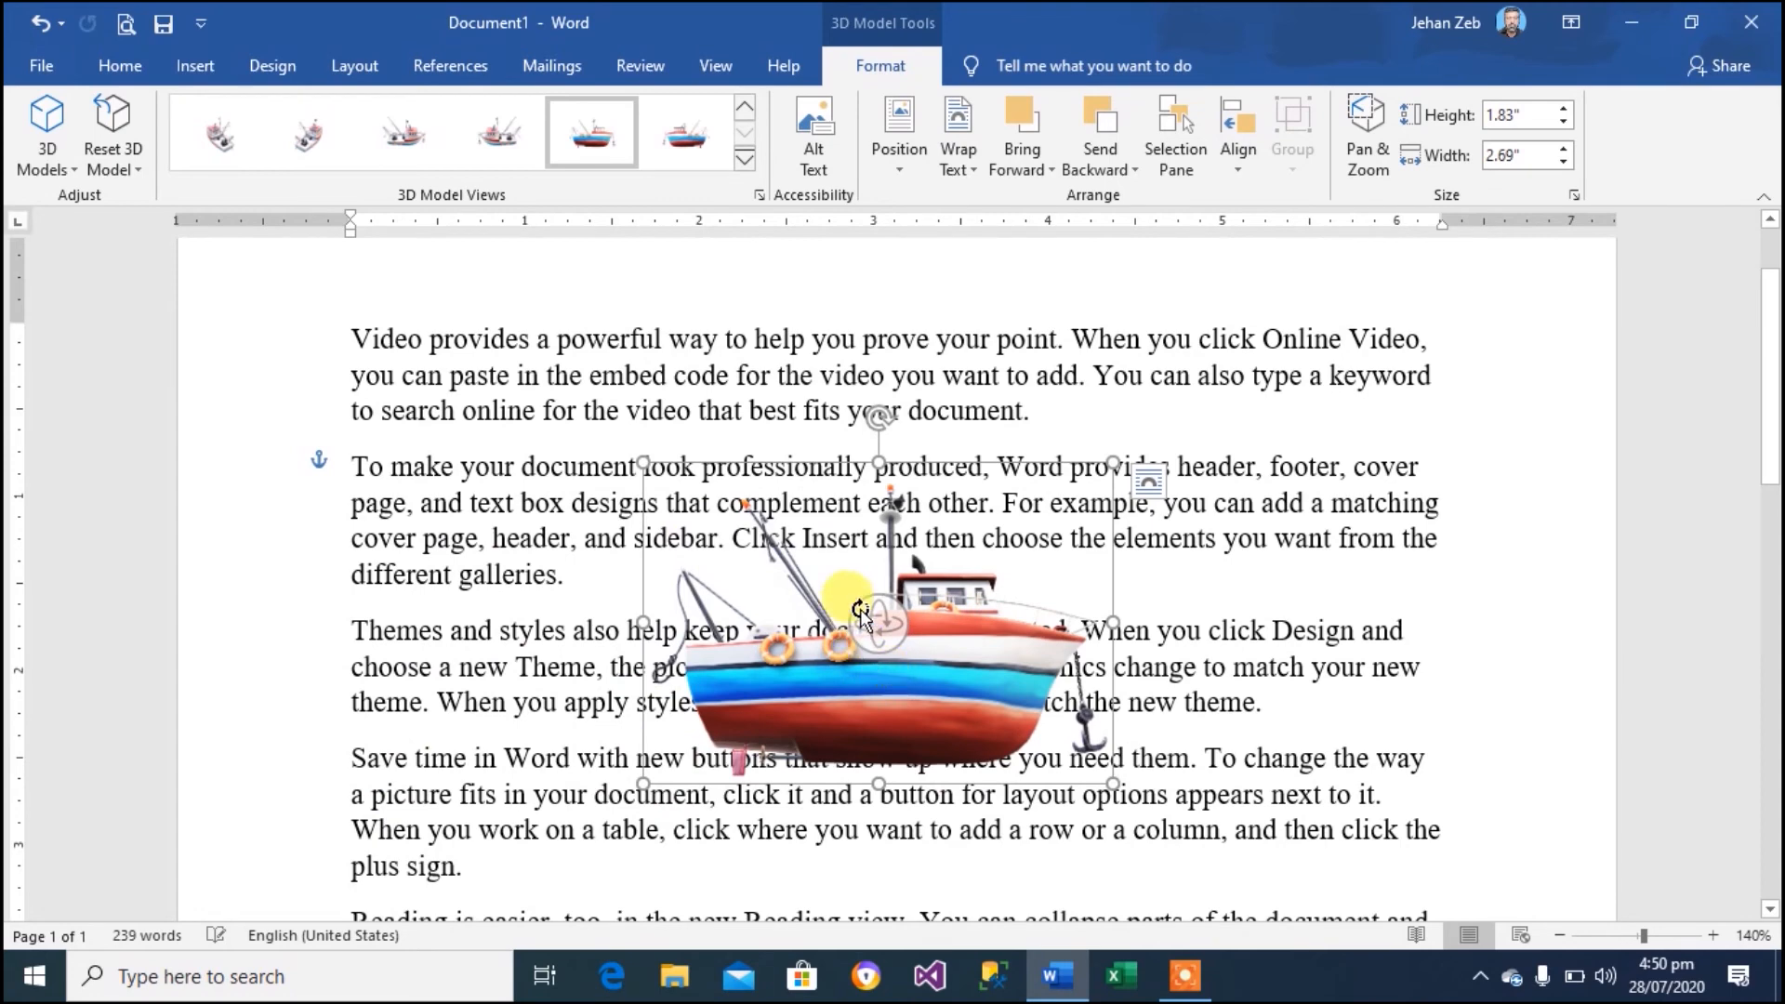
left_click_drag(863, 616, 835, 773)
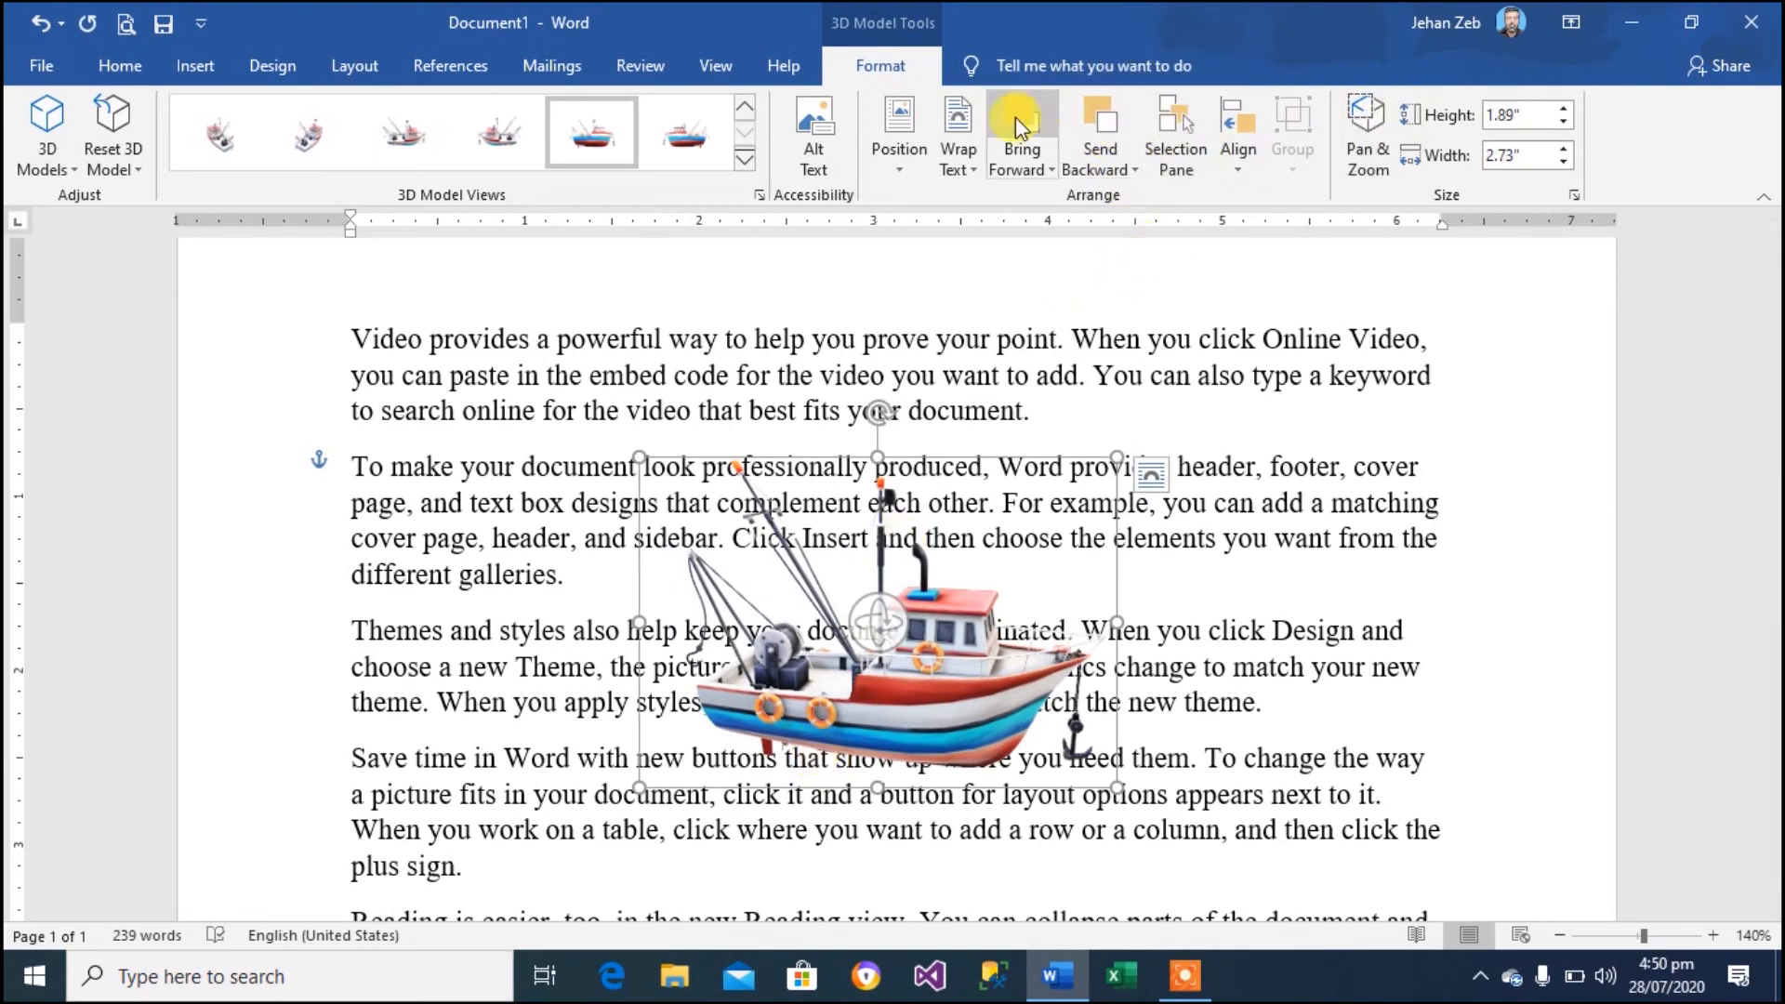
left_click(992, 154)
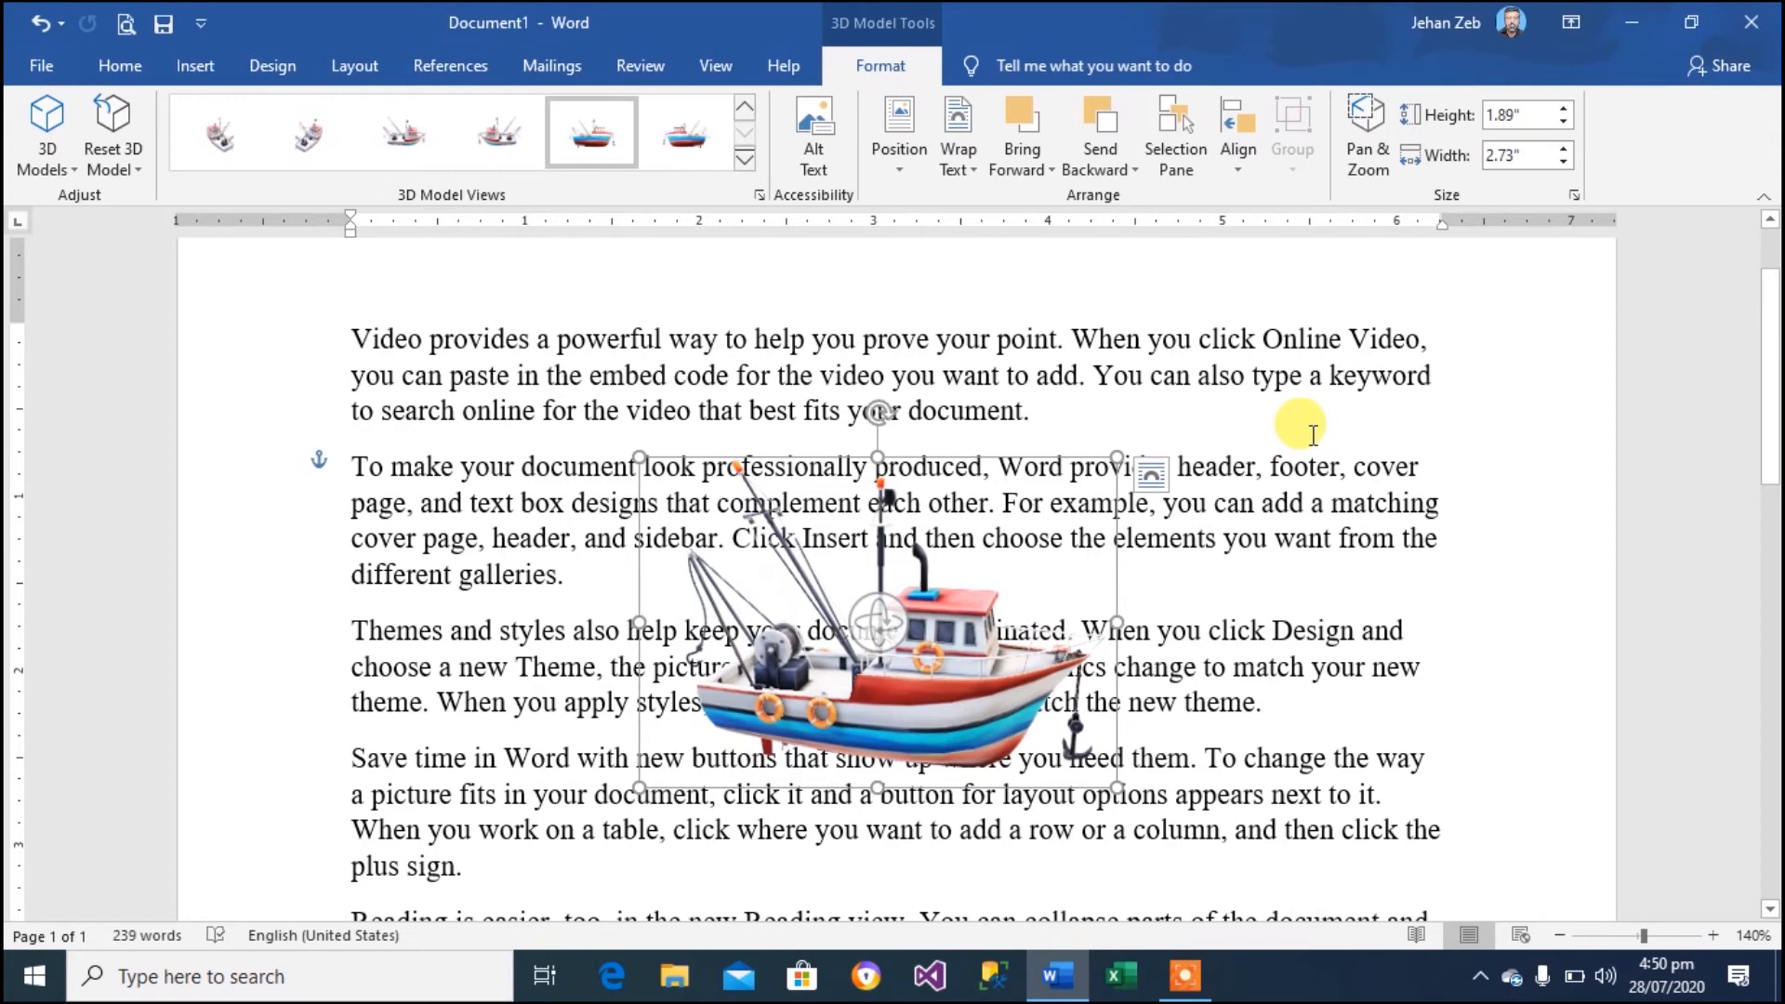
key("Delete")
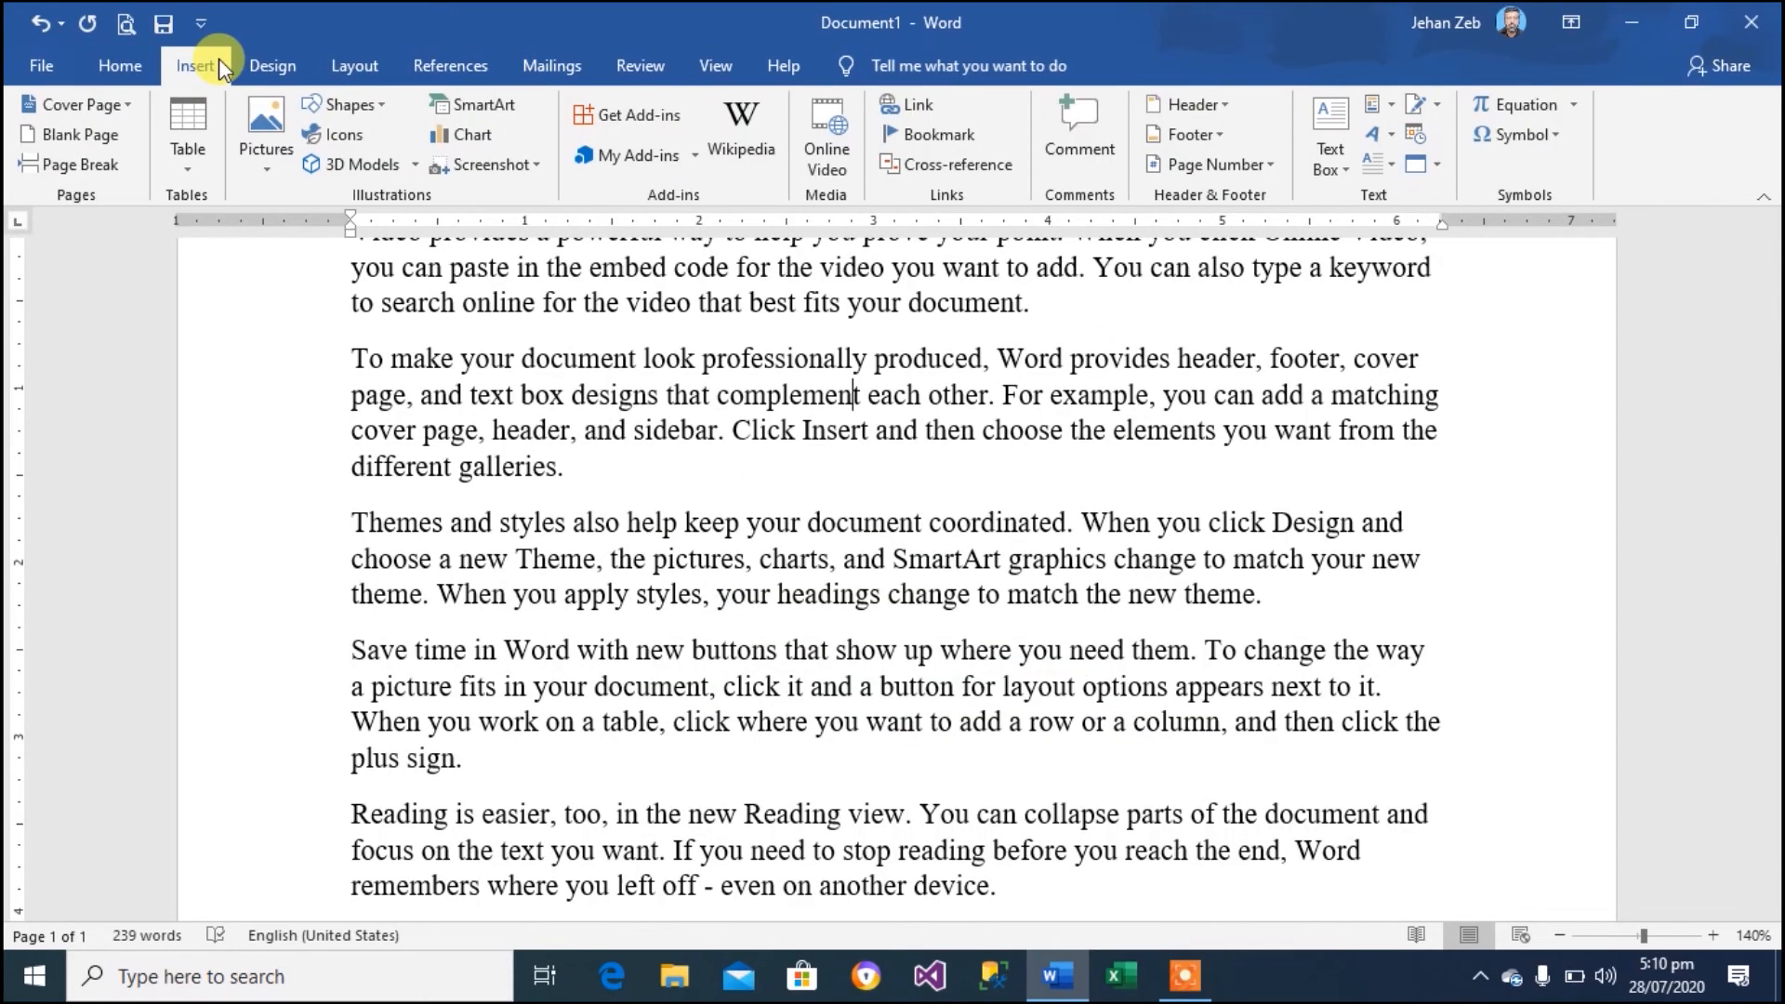
Browse the SmartArt categories, insert the Hierarchy graphic into the second paragraph, and shrink it to about 4.4" wide
left_click(465, 103)
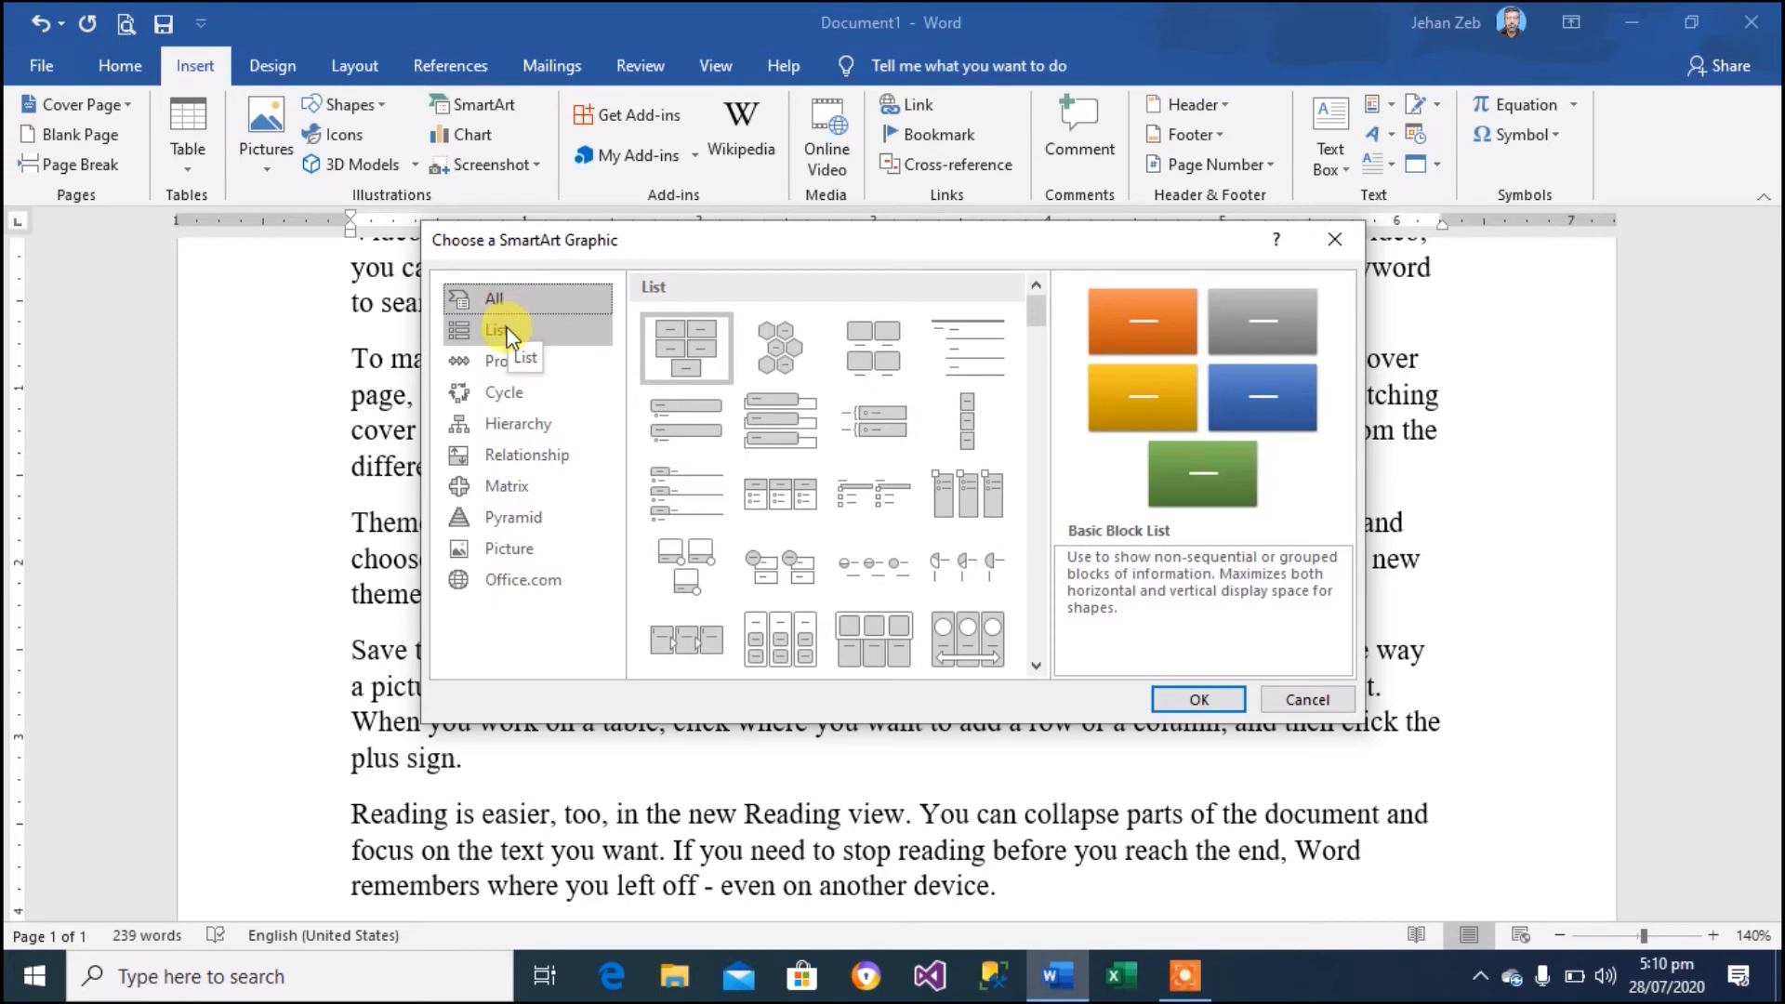
left_click(539, 337)
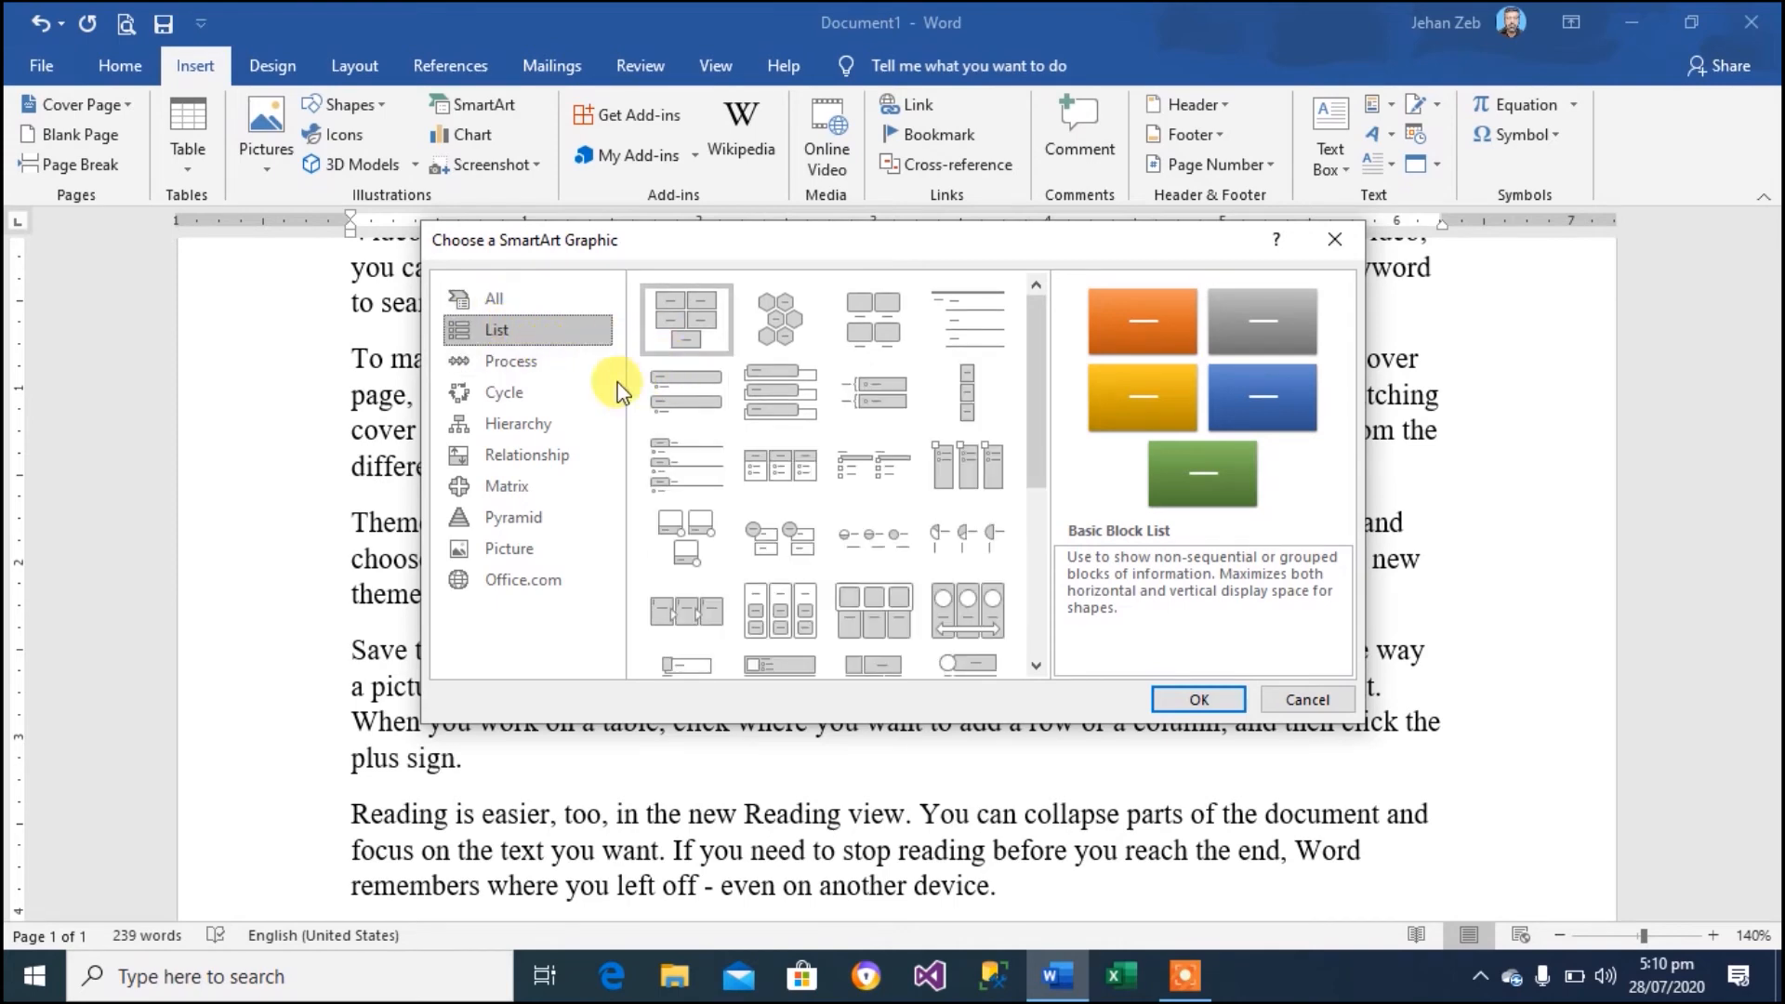
left_click(518, 366)
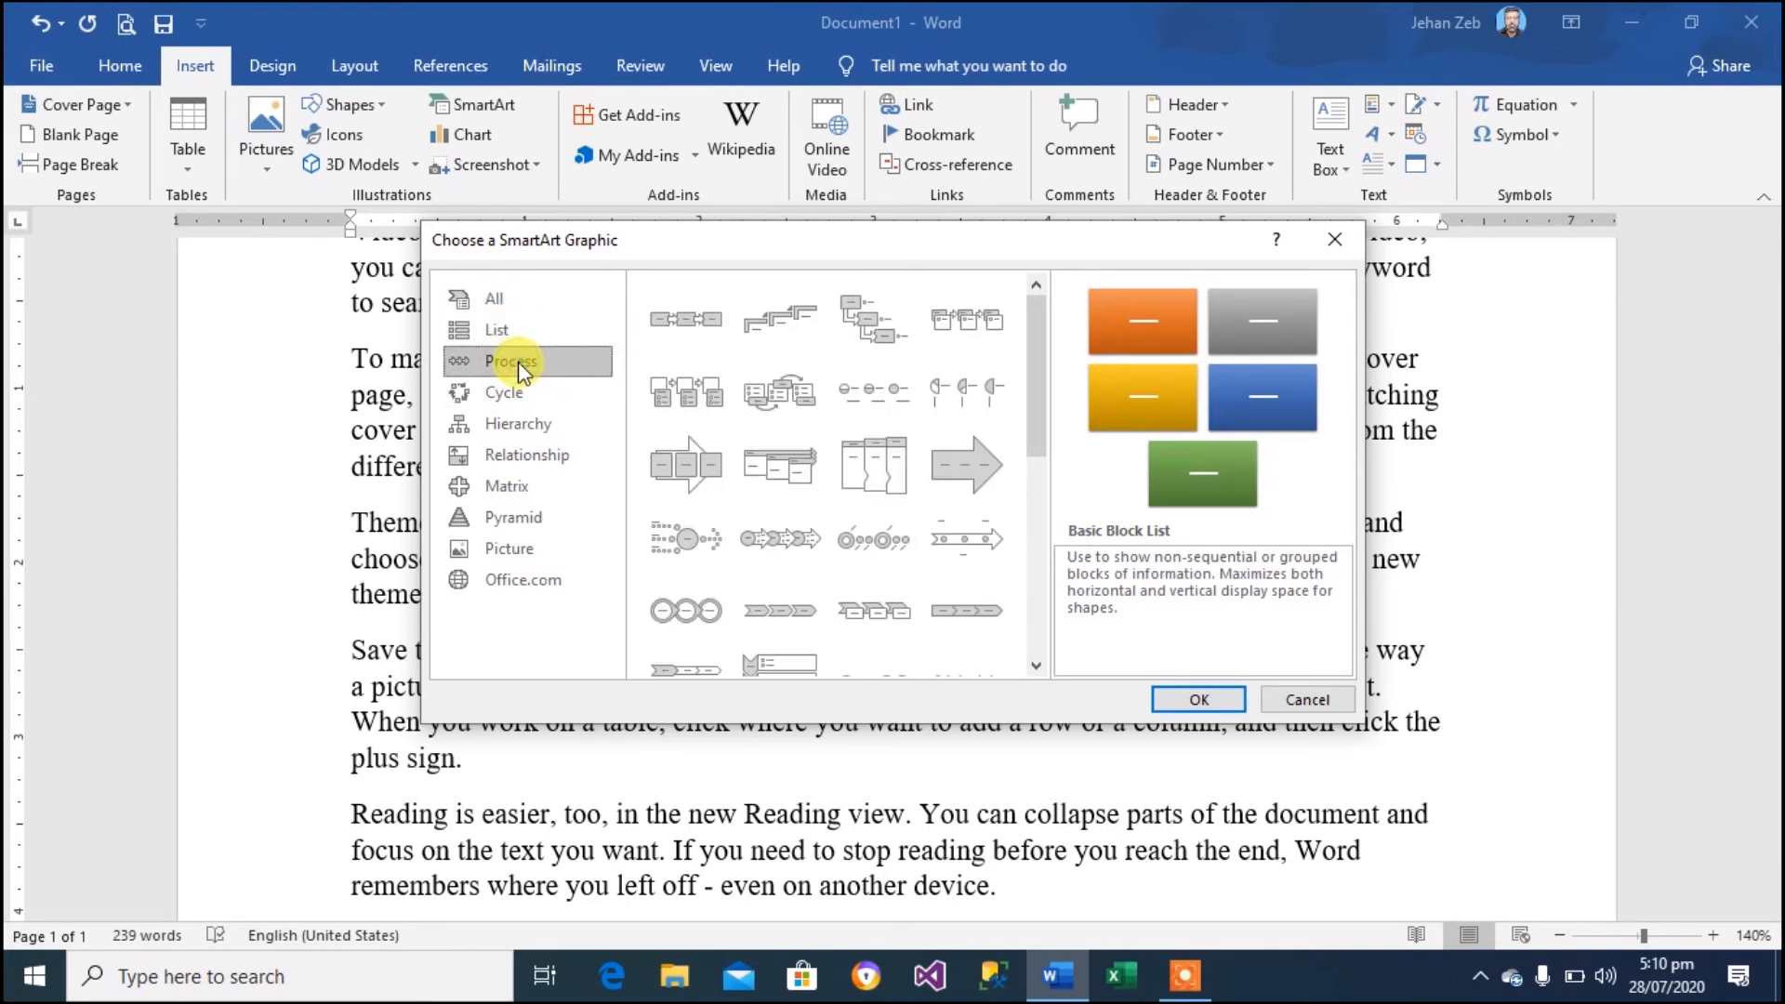
left_click(517, 390)
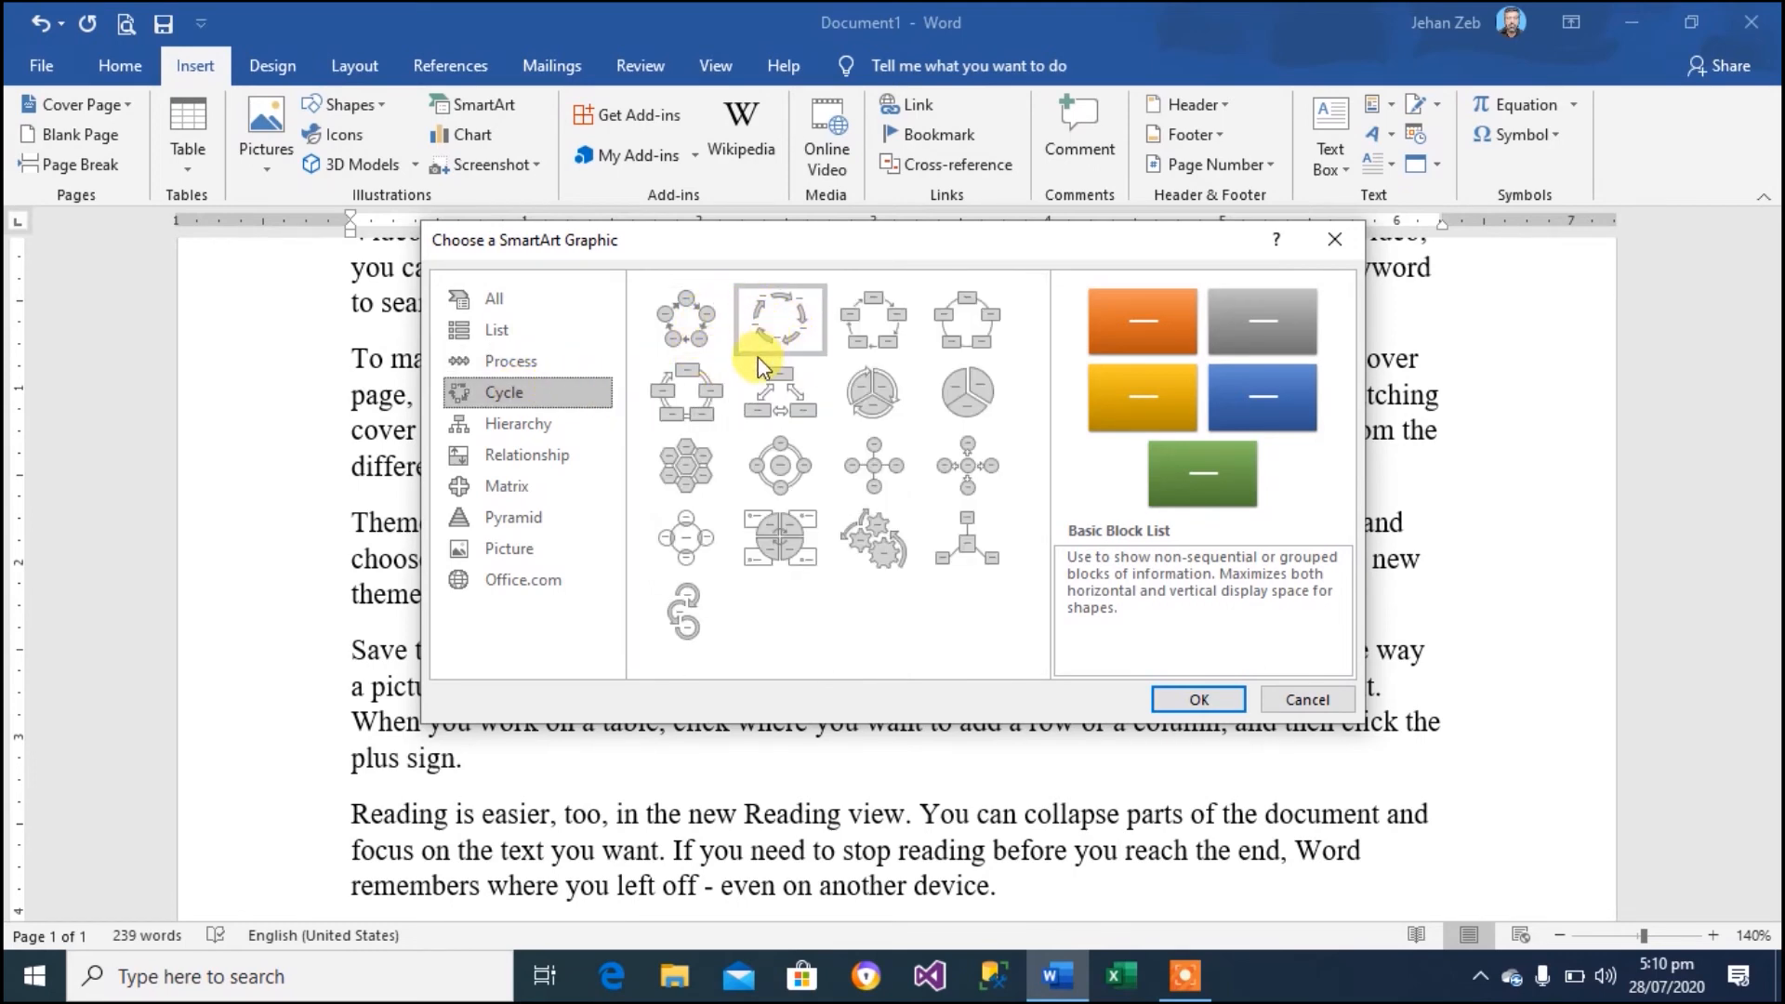
left_click(510, 429)
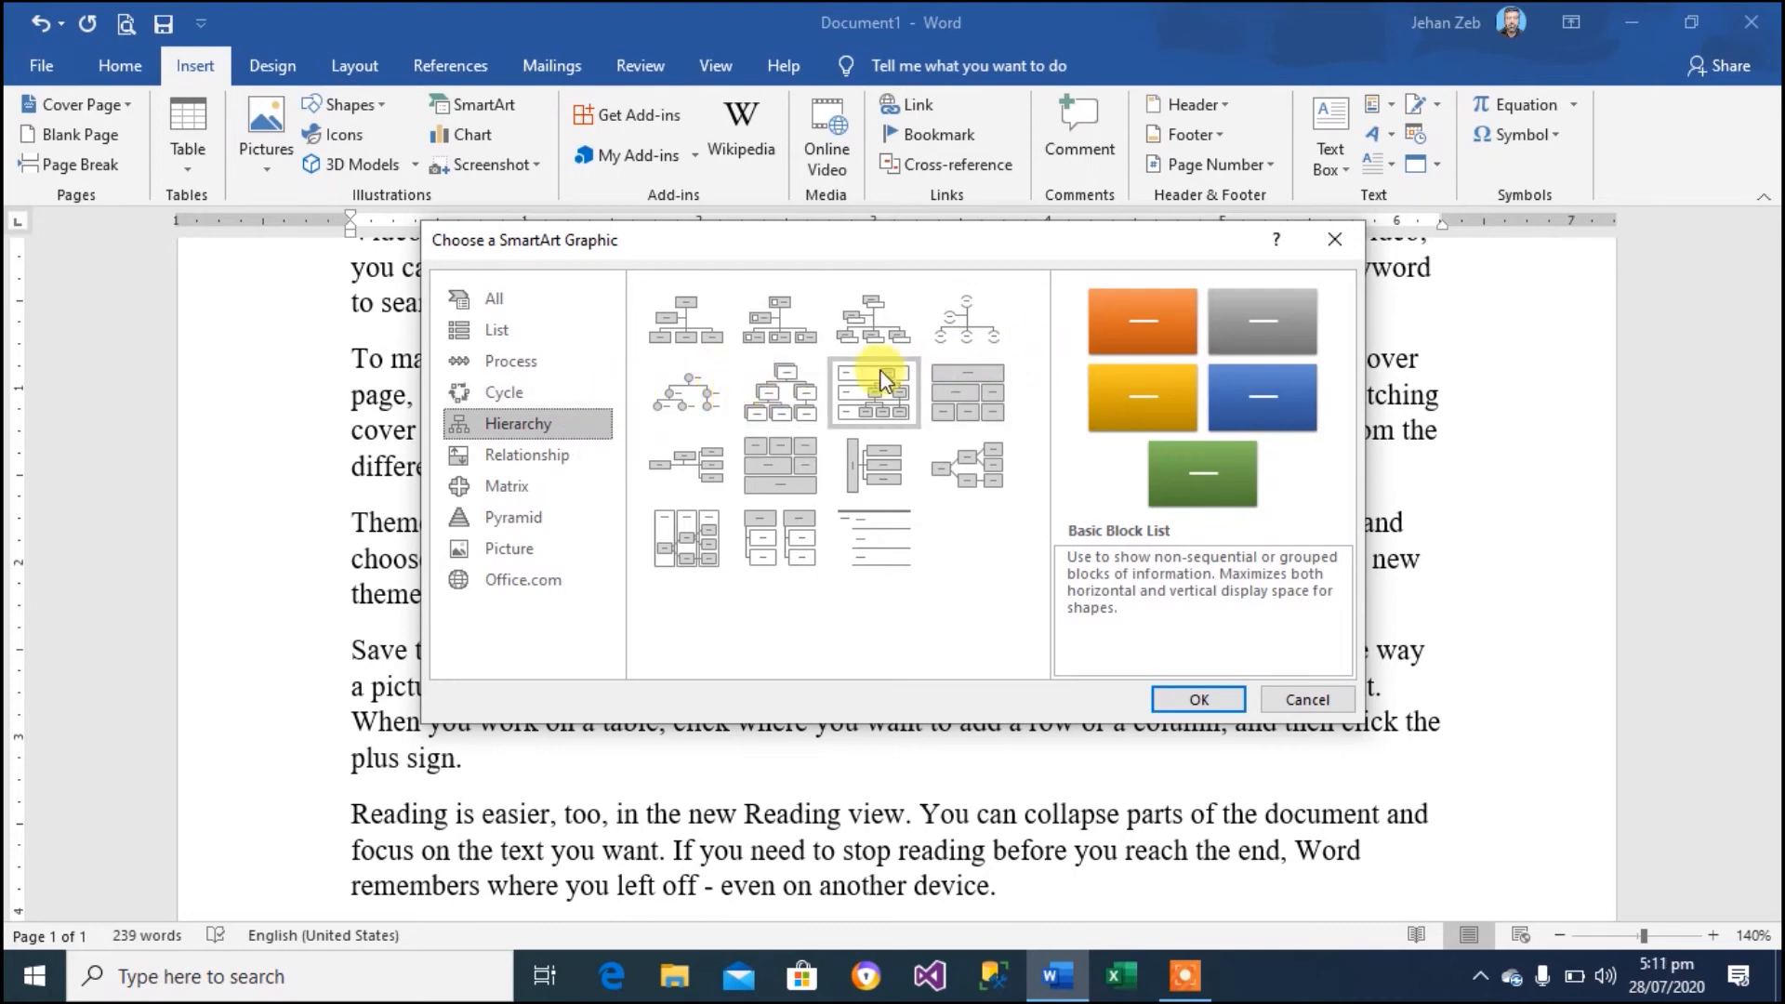
left_click(787, 390)
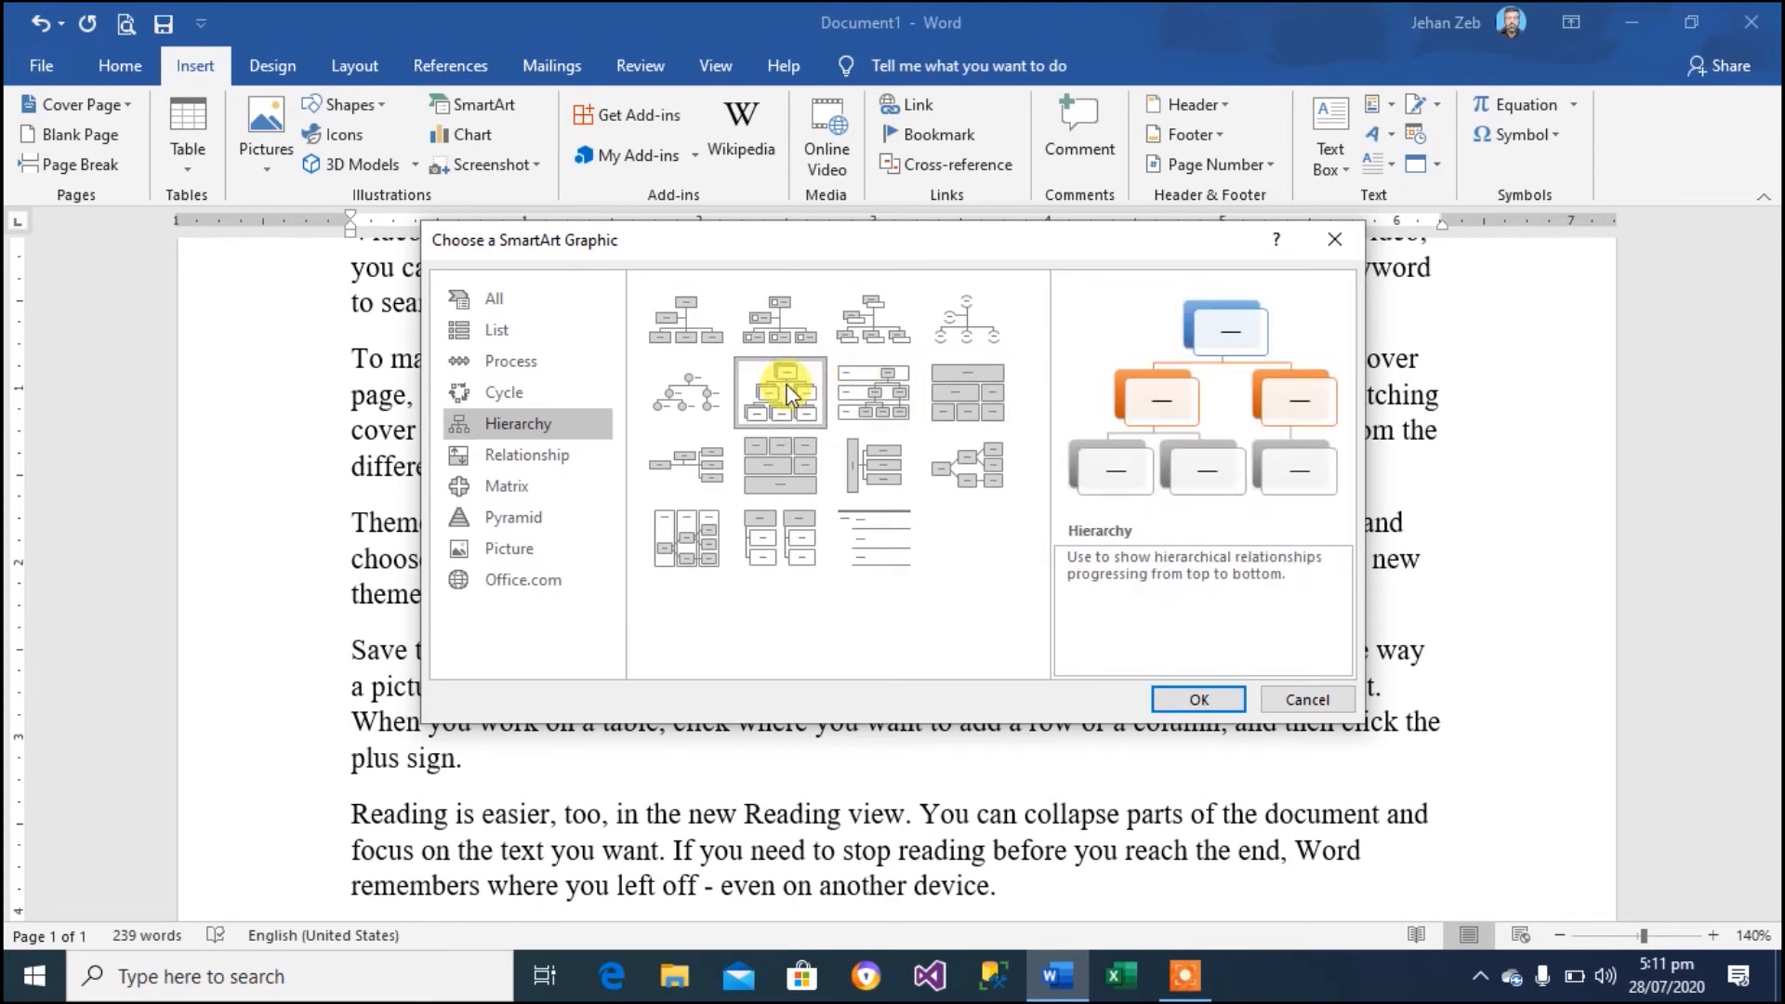
left_click(1198, 699)
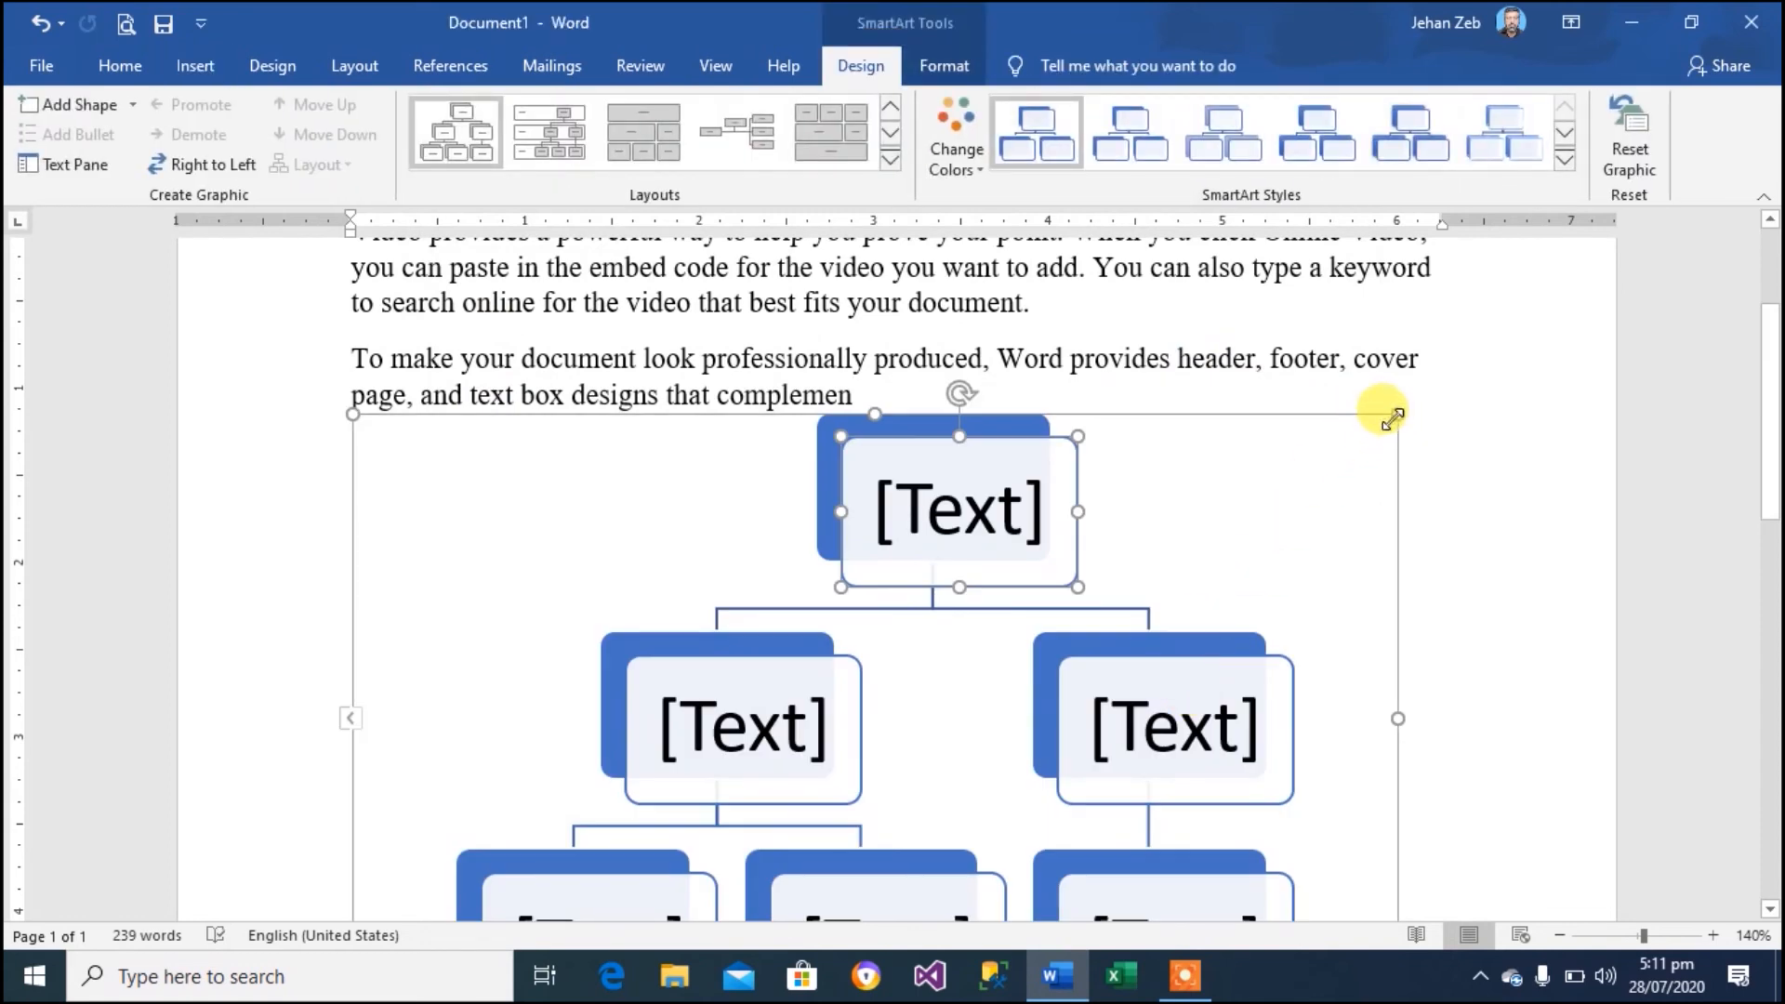
left_click_drag(1392, 415, 1119, 534)
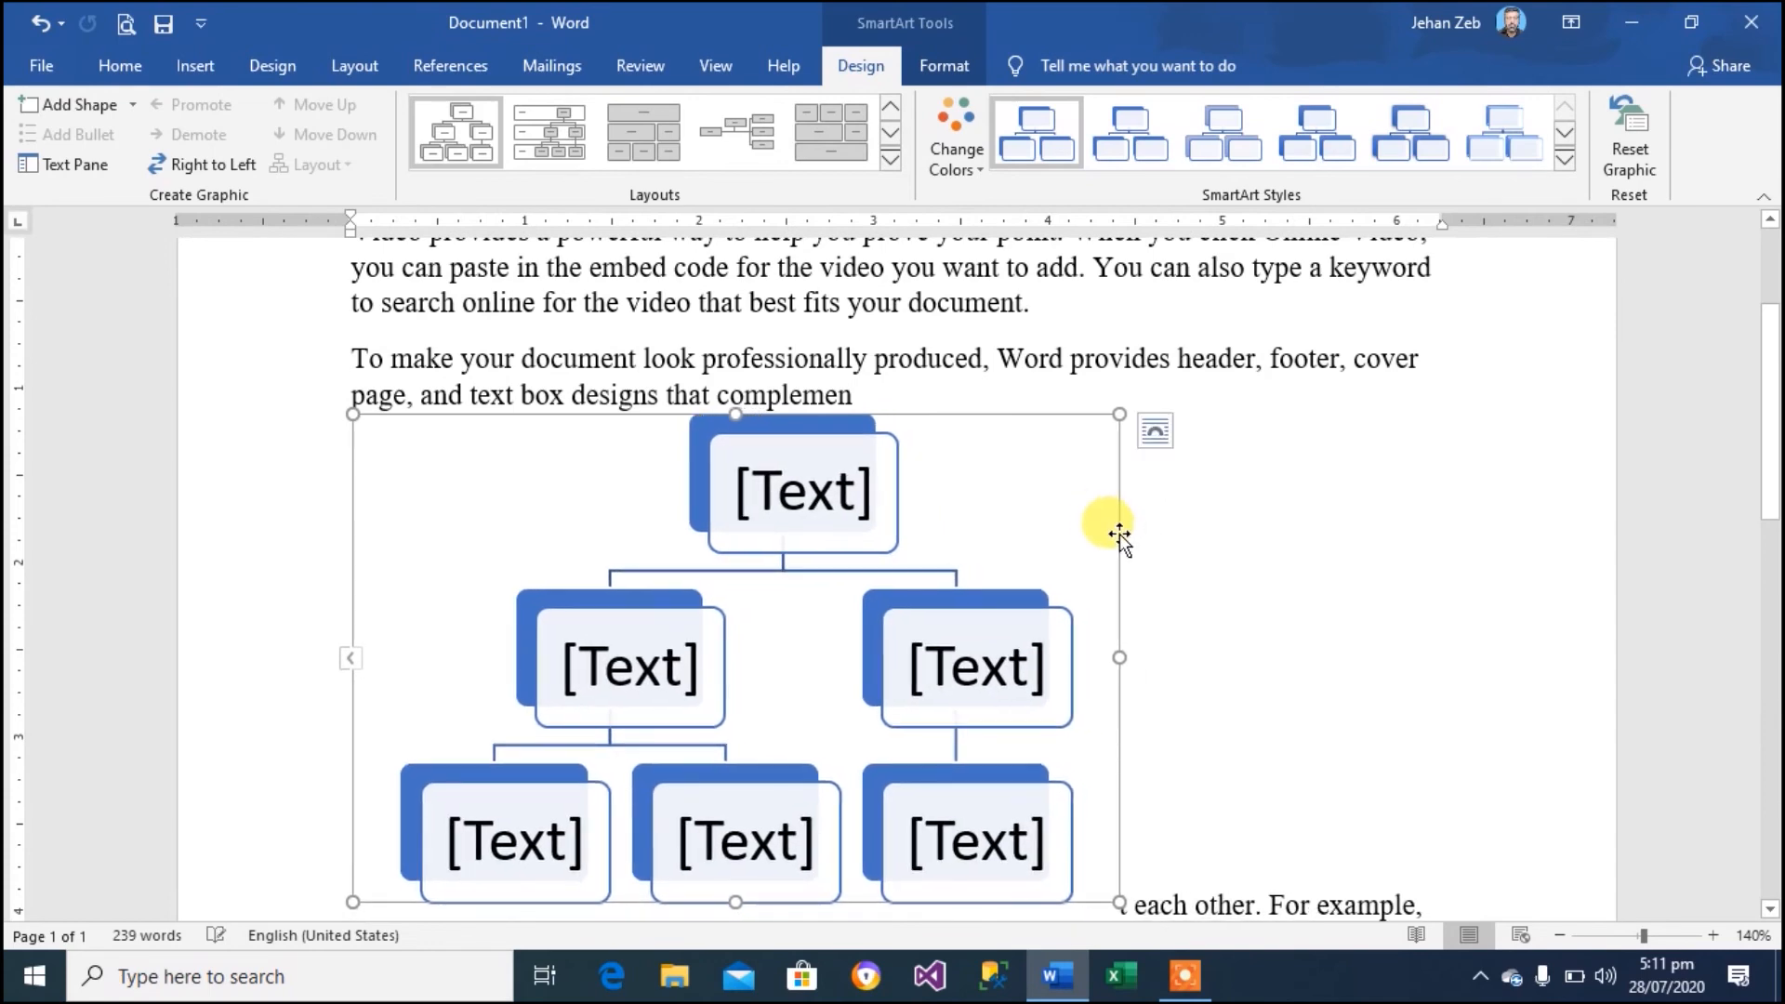
Label the hierarchy boxes 1 to 6, going level by level from the top box down
left_click(792, 486)
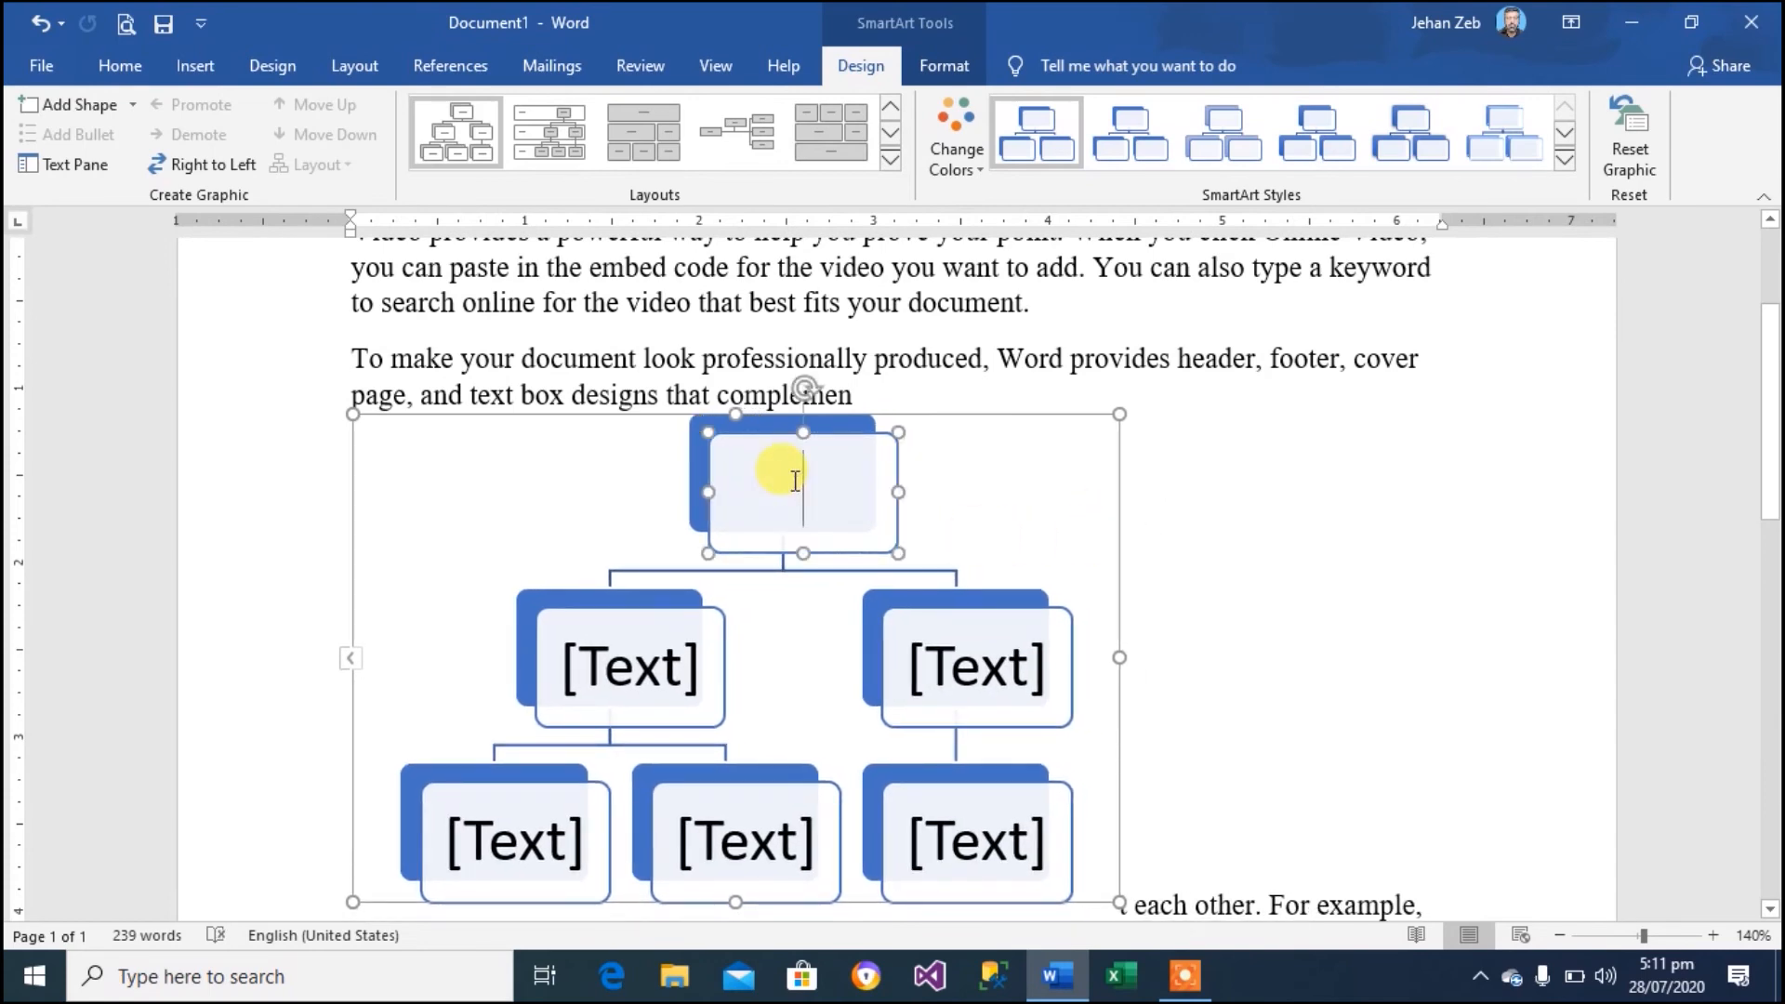
type("1")
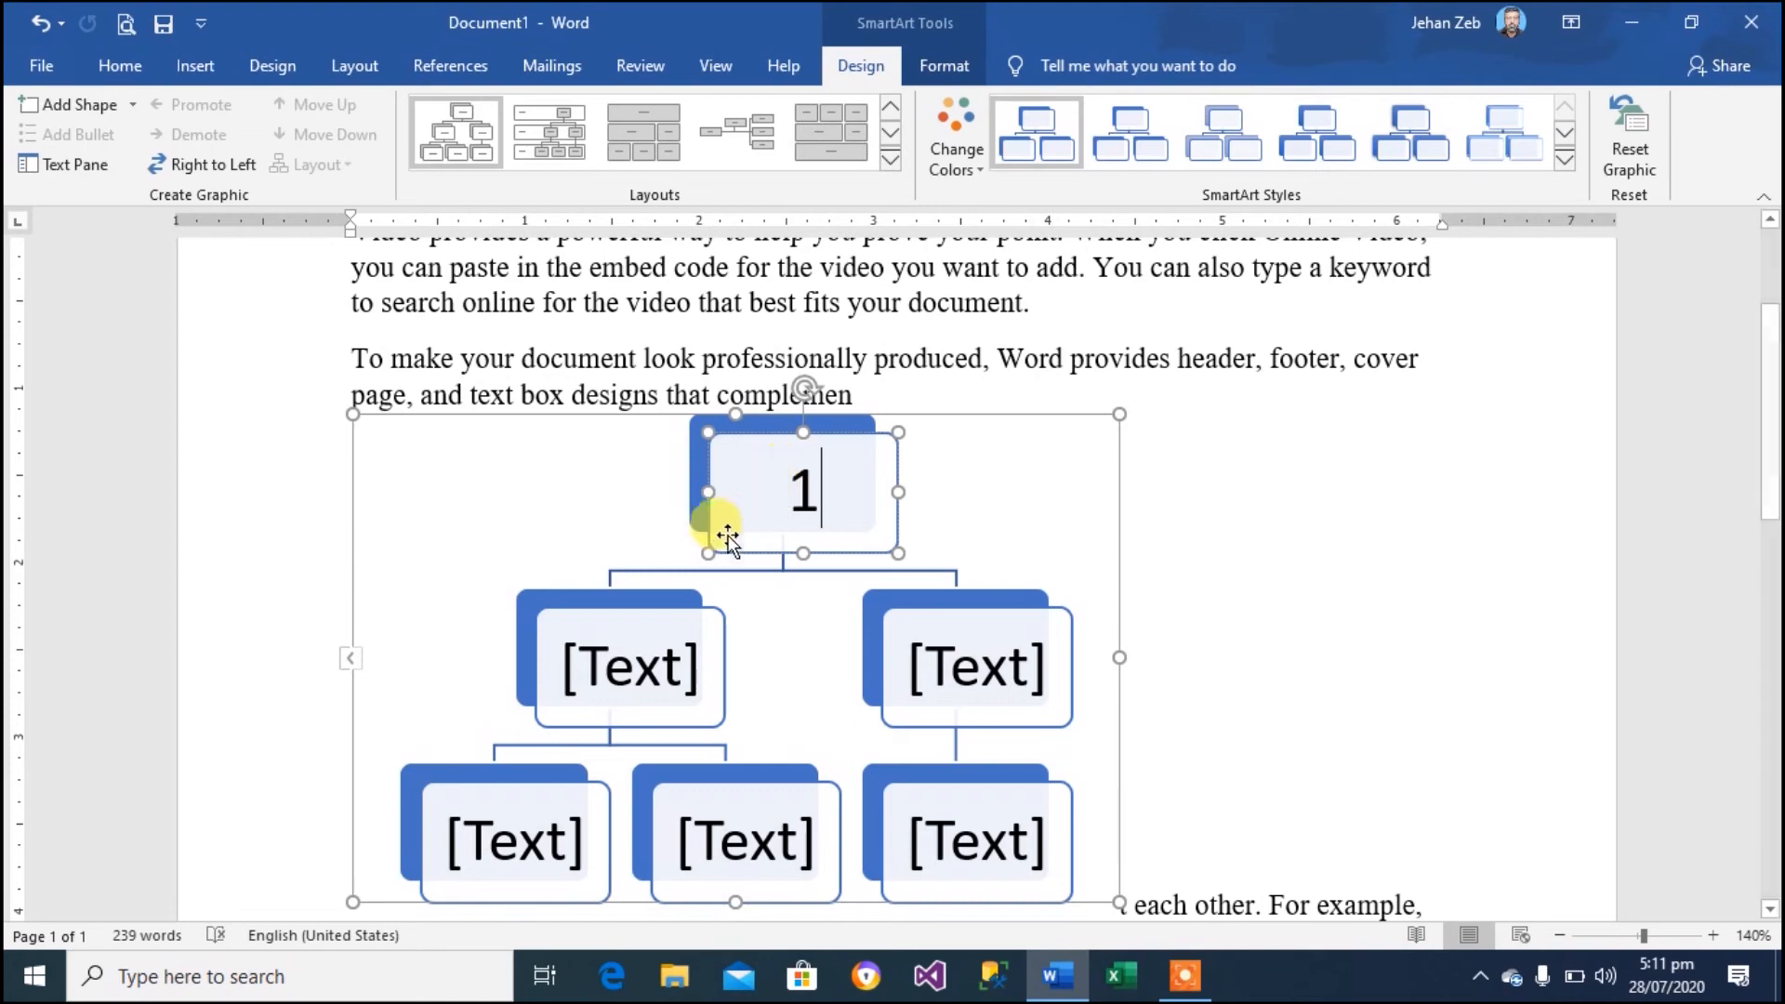
left_click(613, 683)
type("2")
left_click(912, 643)
type("3")
left_click(514, 841)
type("4")
left_click(745, 841)
type("5")
left_click(978, 842)
type("6")
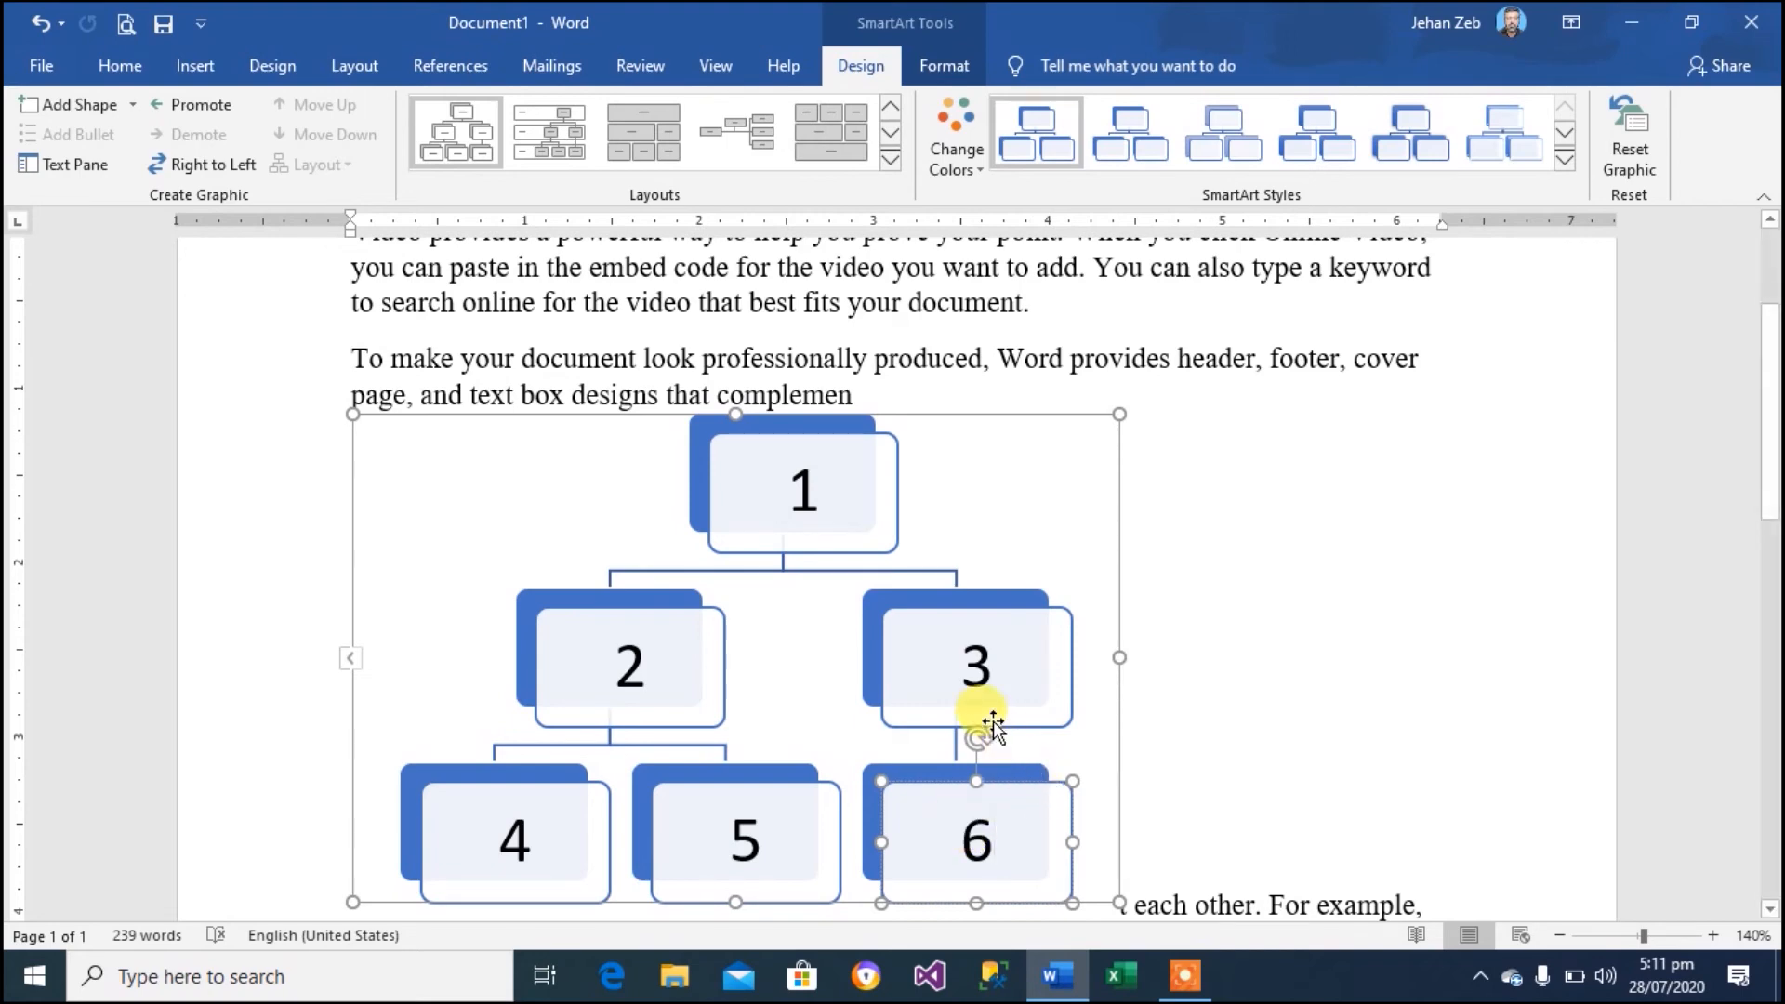
Add a shape after box 3 on the second level of the hierarchy and label it 3a
left_click(990, 664)
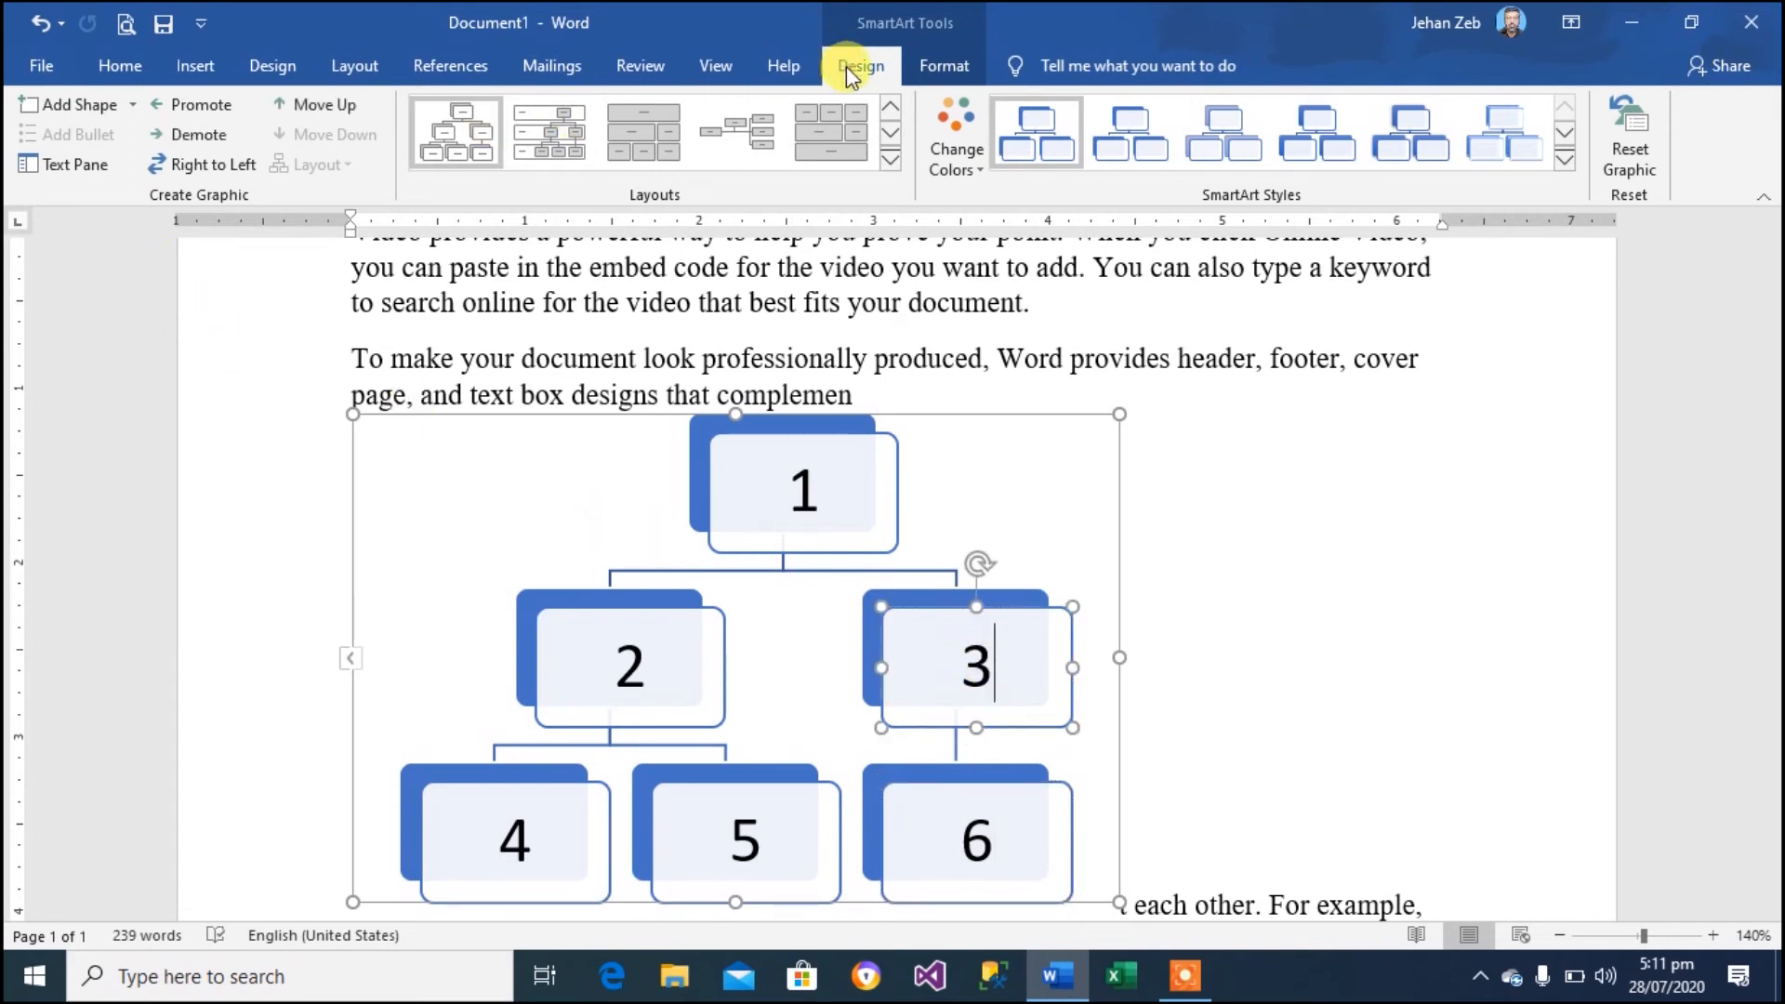
left_click(922, 64)
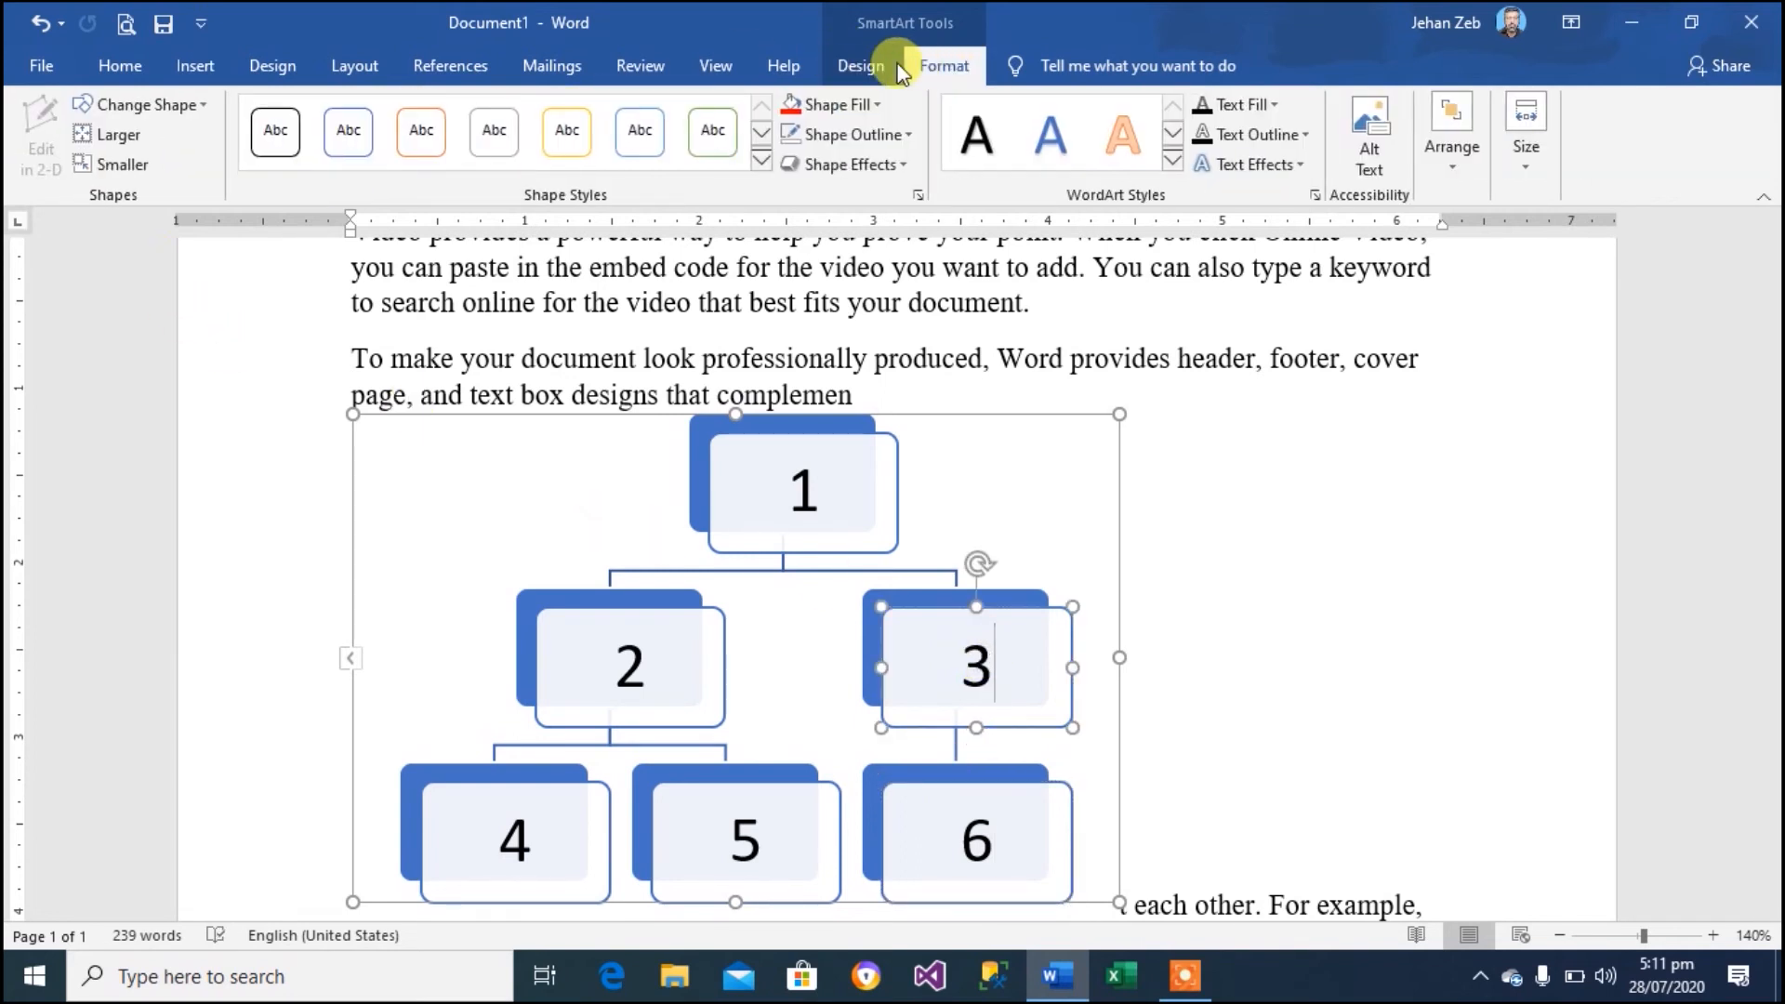
left_click(865, 67)
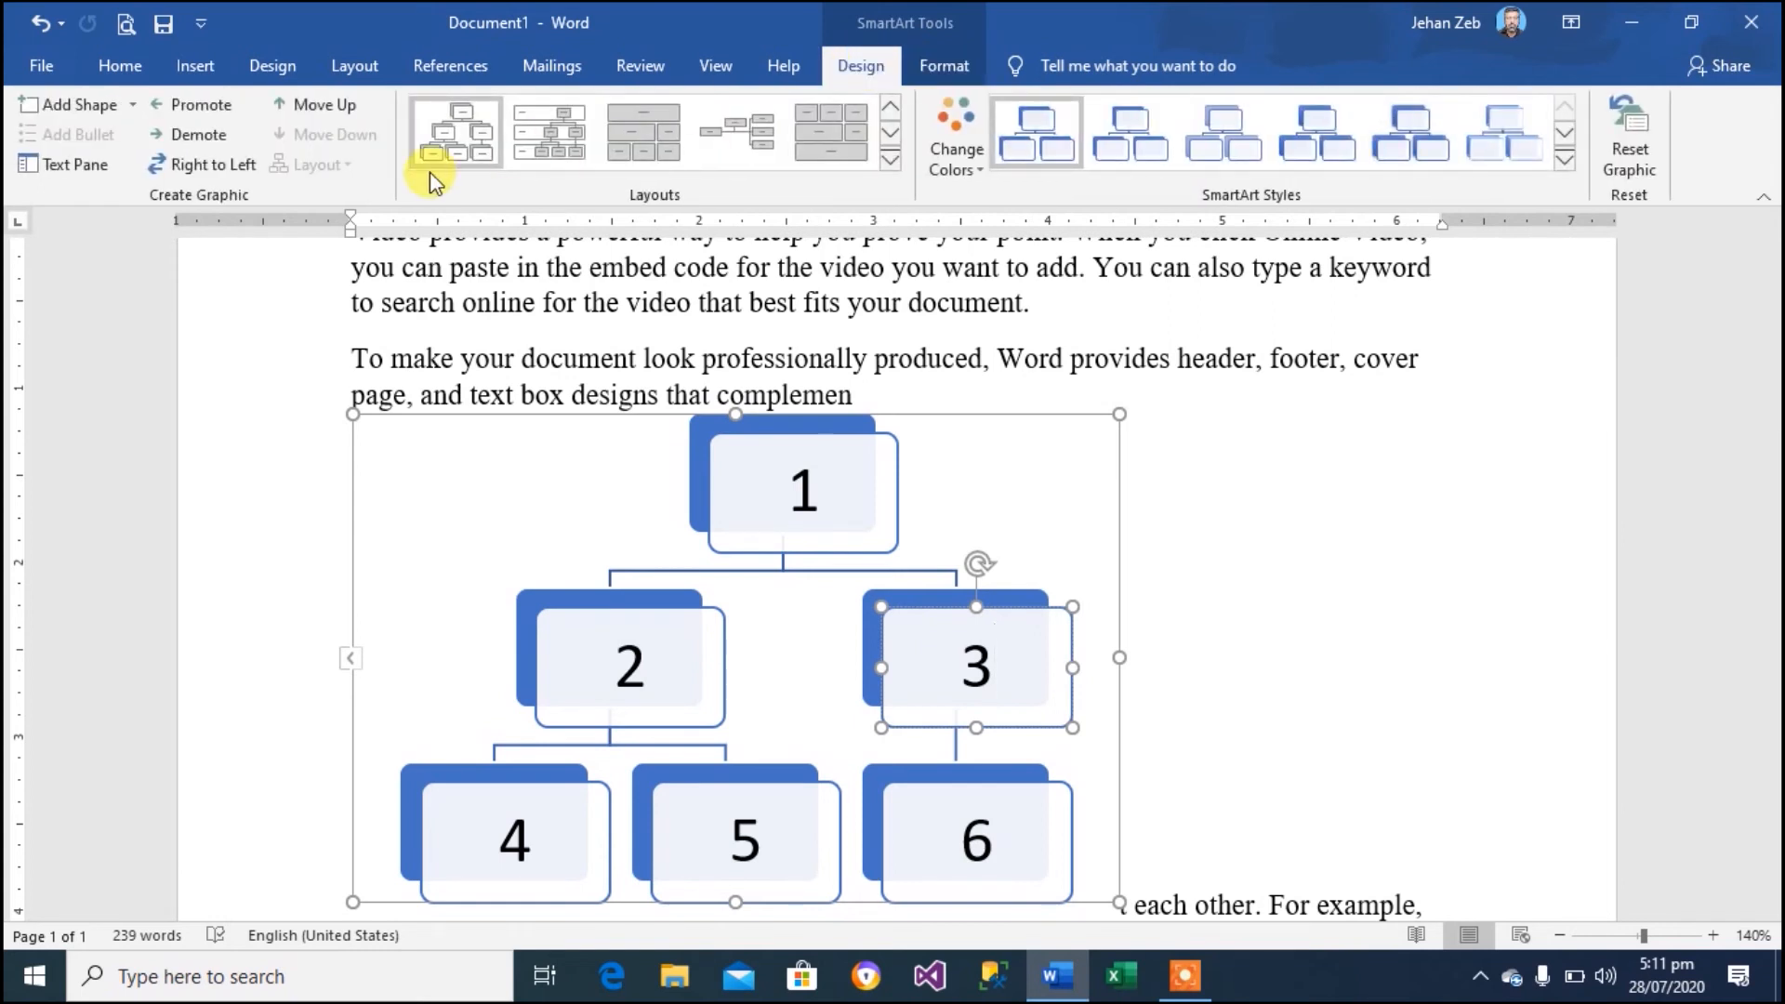
left_click(134, 104)
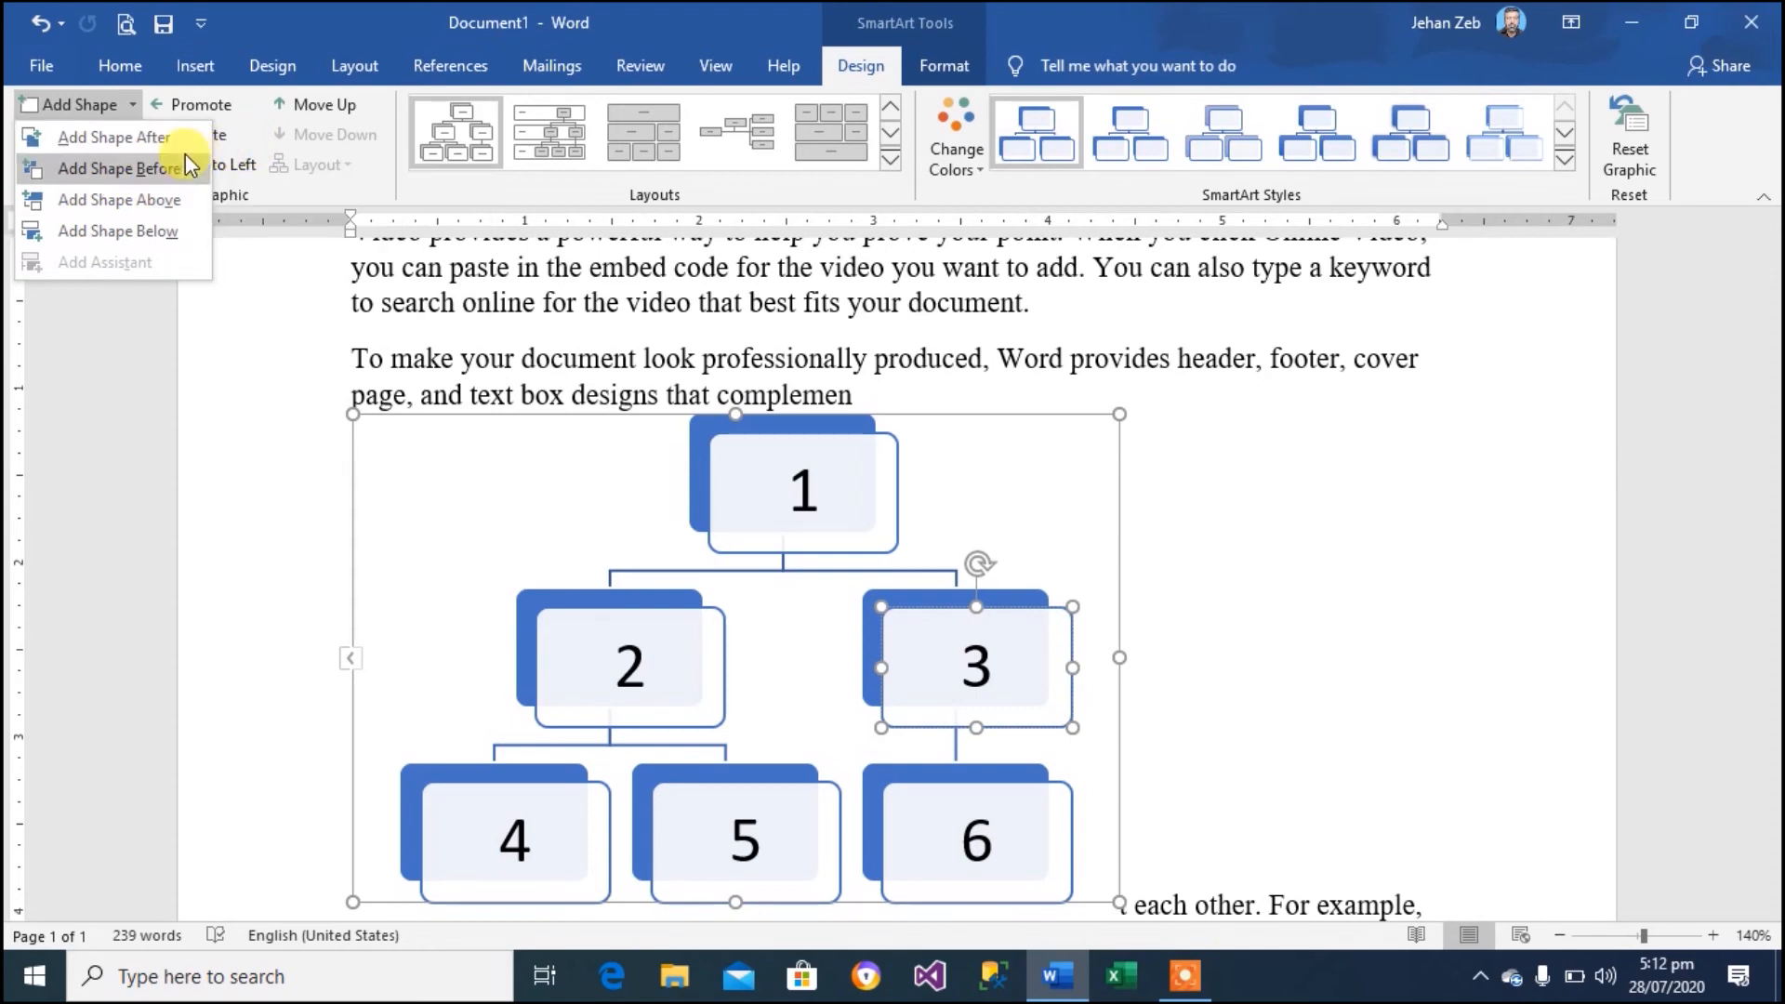
left_click(143, 139)
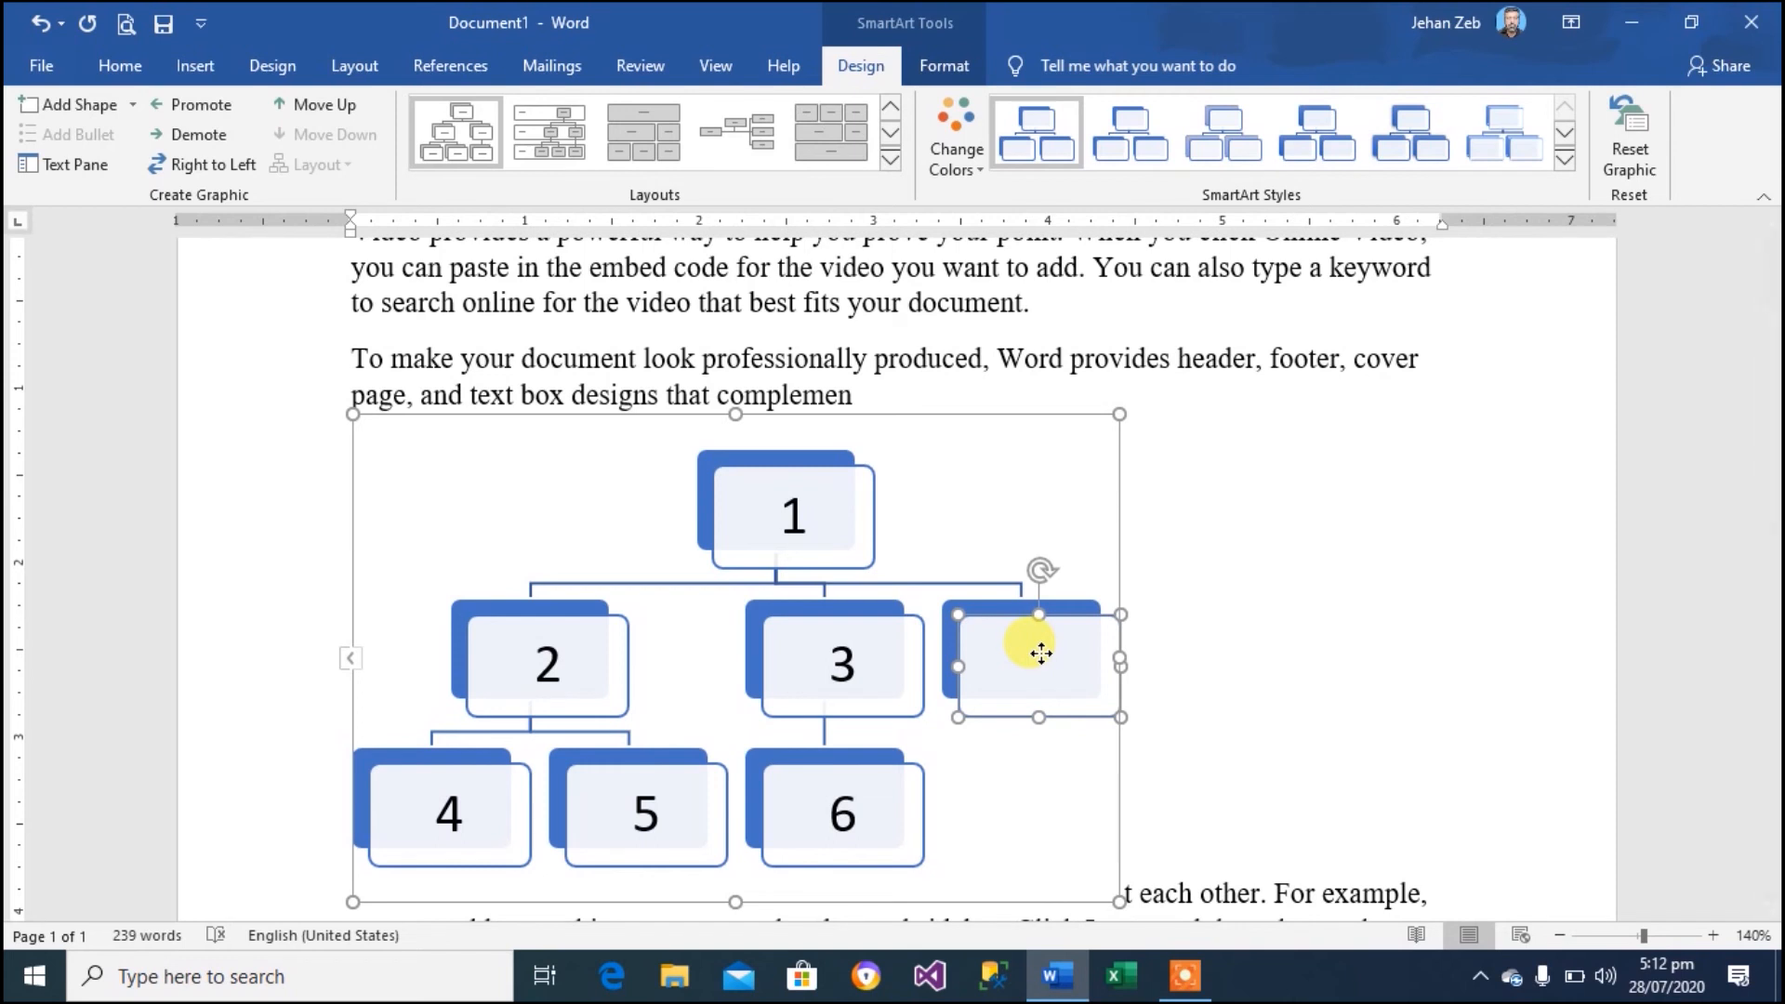
type("3a")
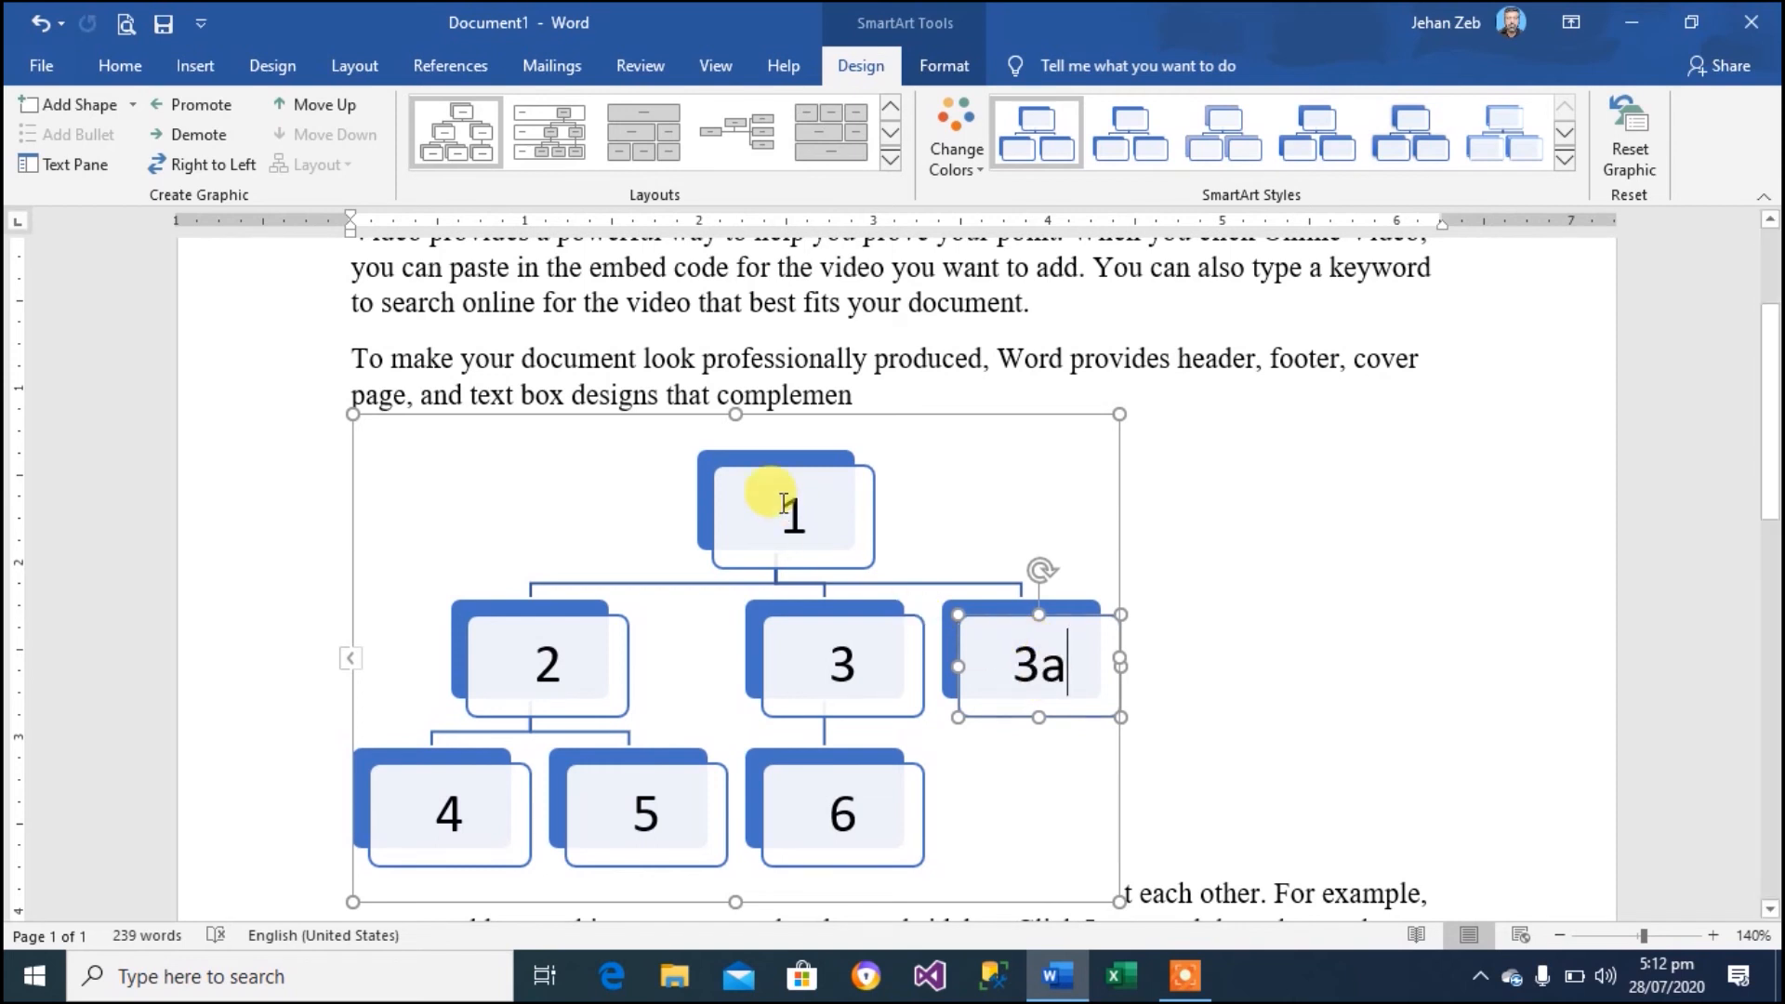
Show the hierarchy's text pane, promote box 5 to the second level, and demote it back under box 2
left_click(85, 172)
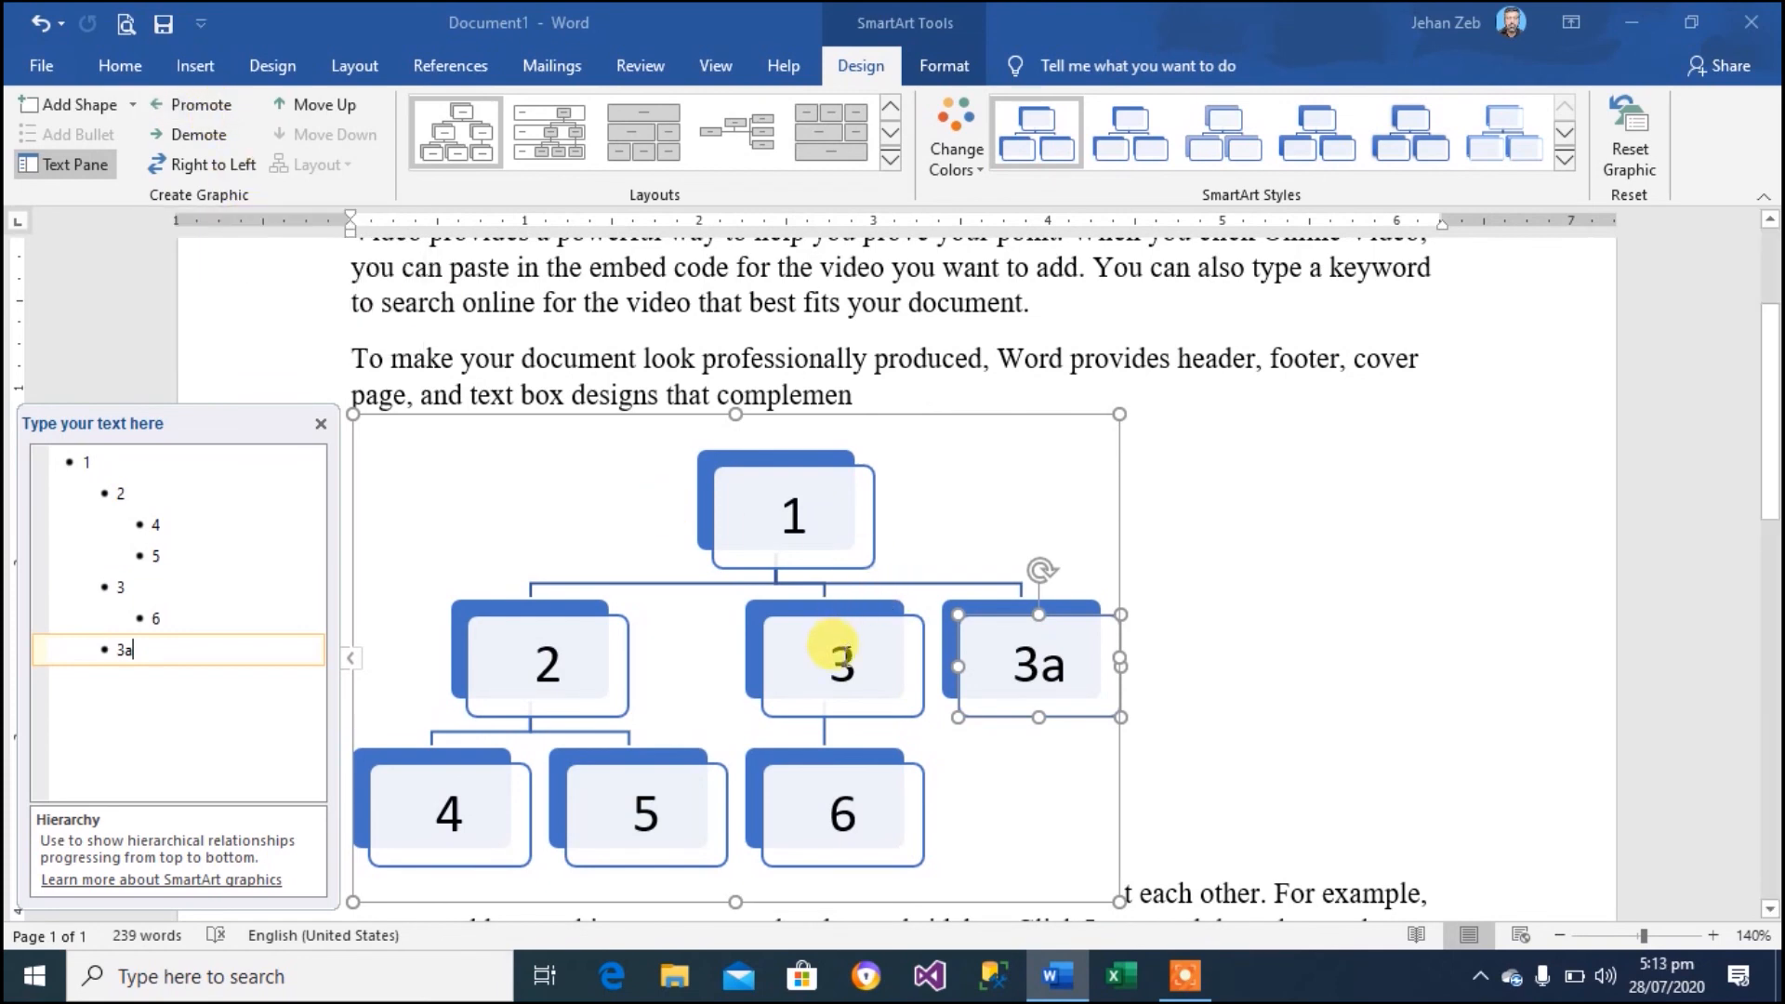
left_click(684, 789)
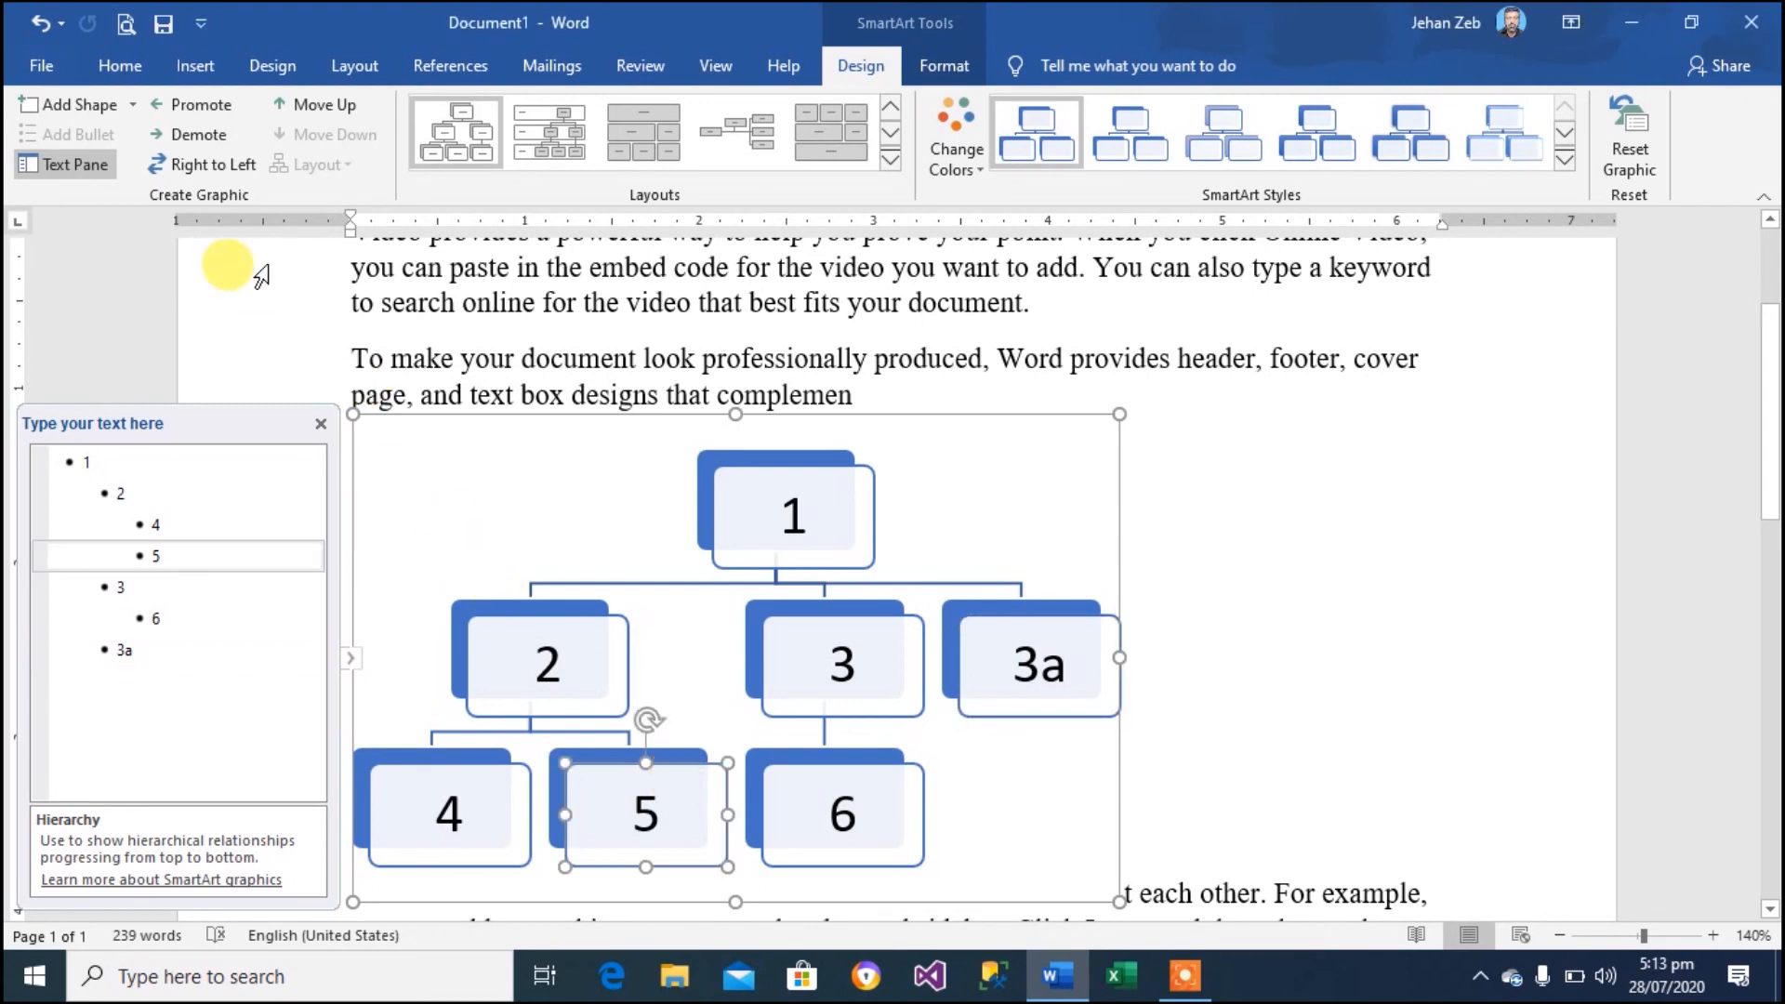
left_click(197, 106)
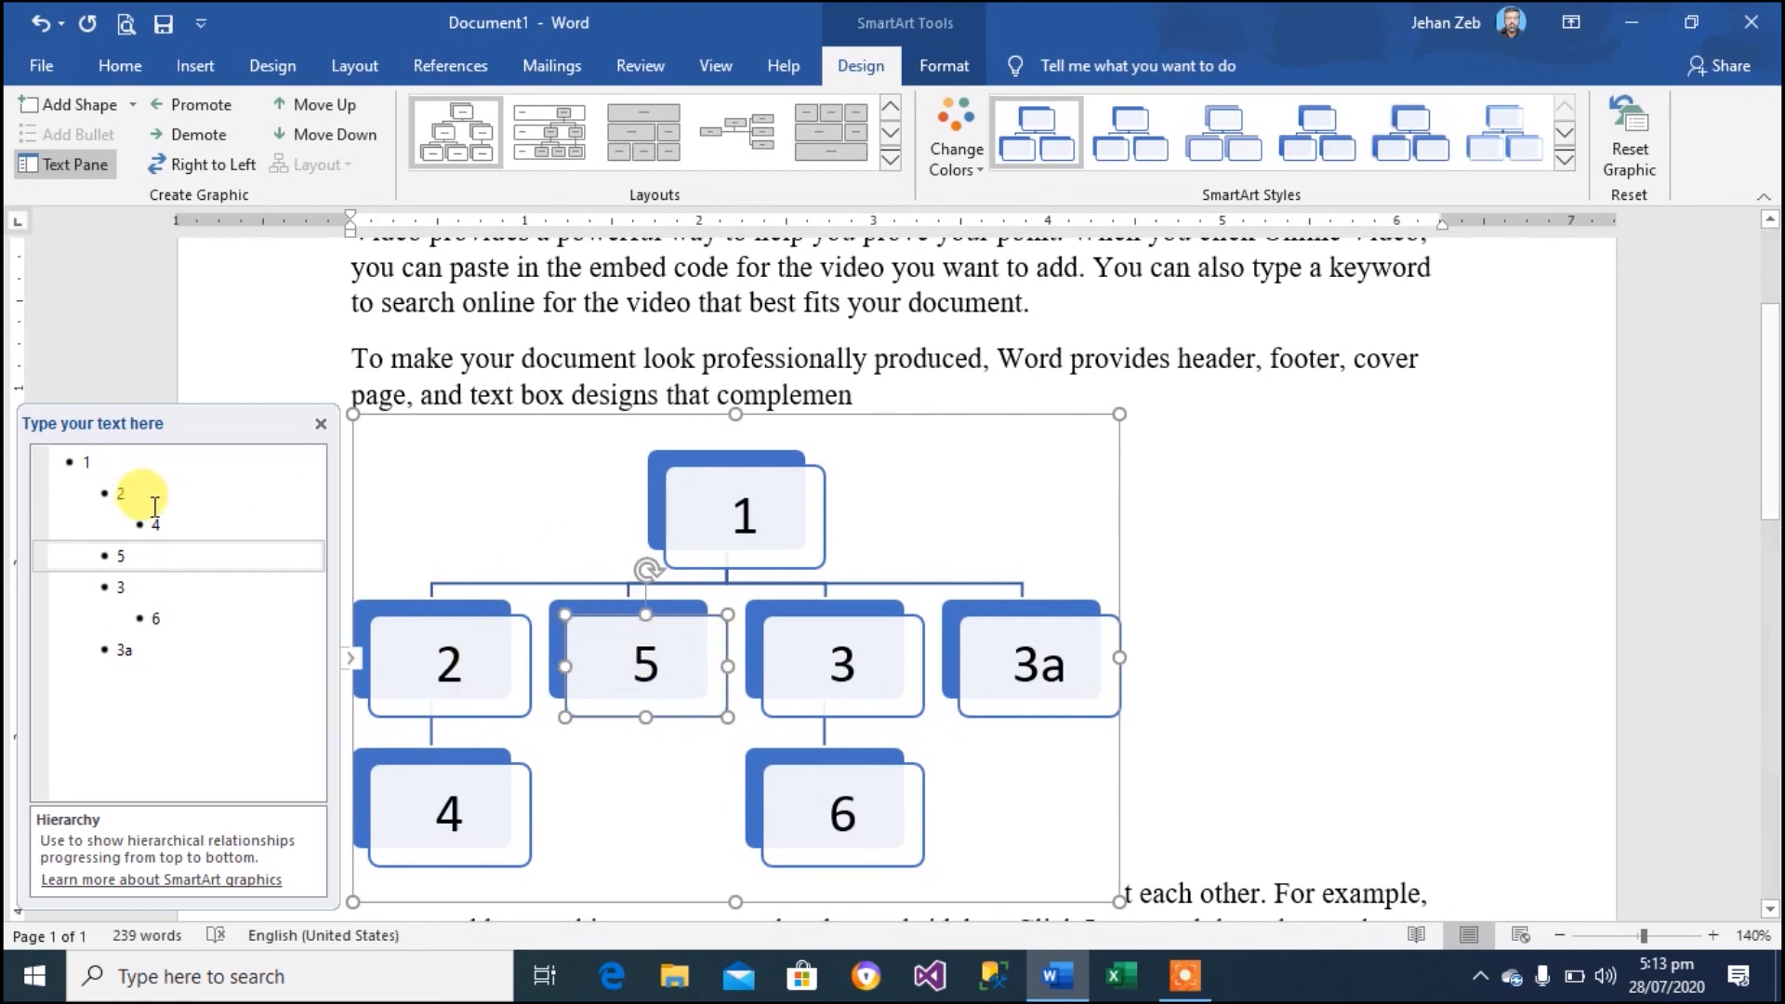
left_click(223, 139)
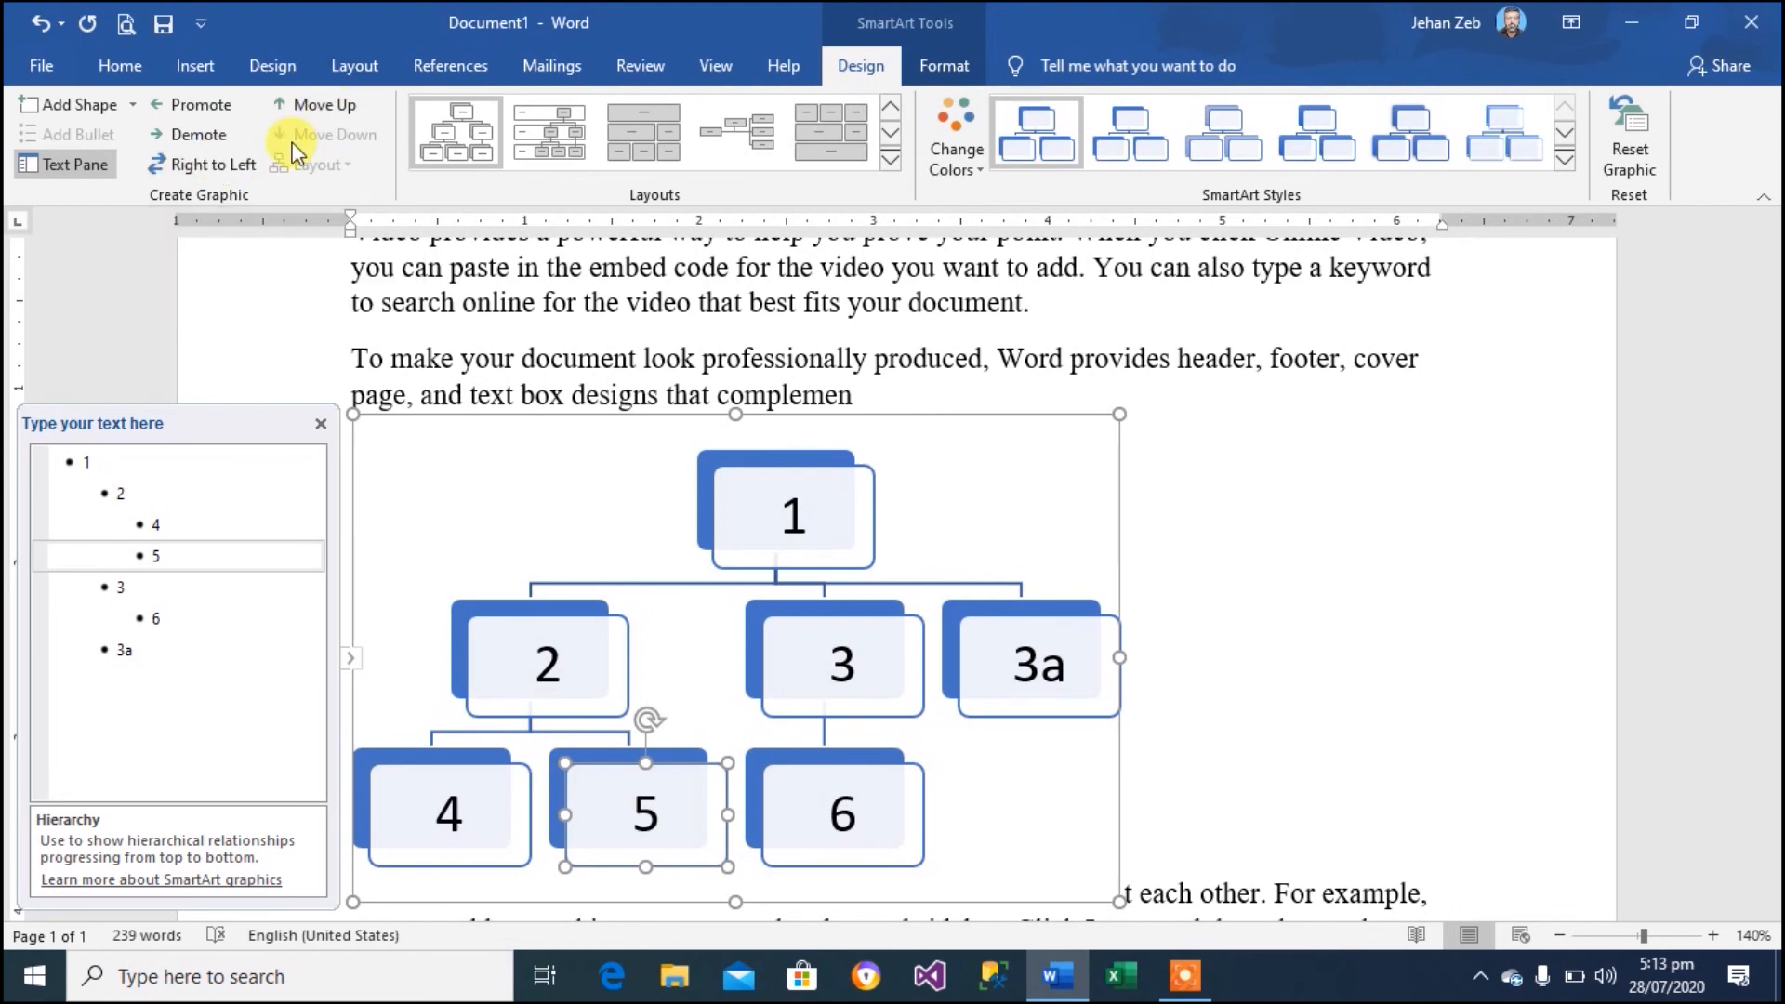
left_click(890, 160)
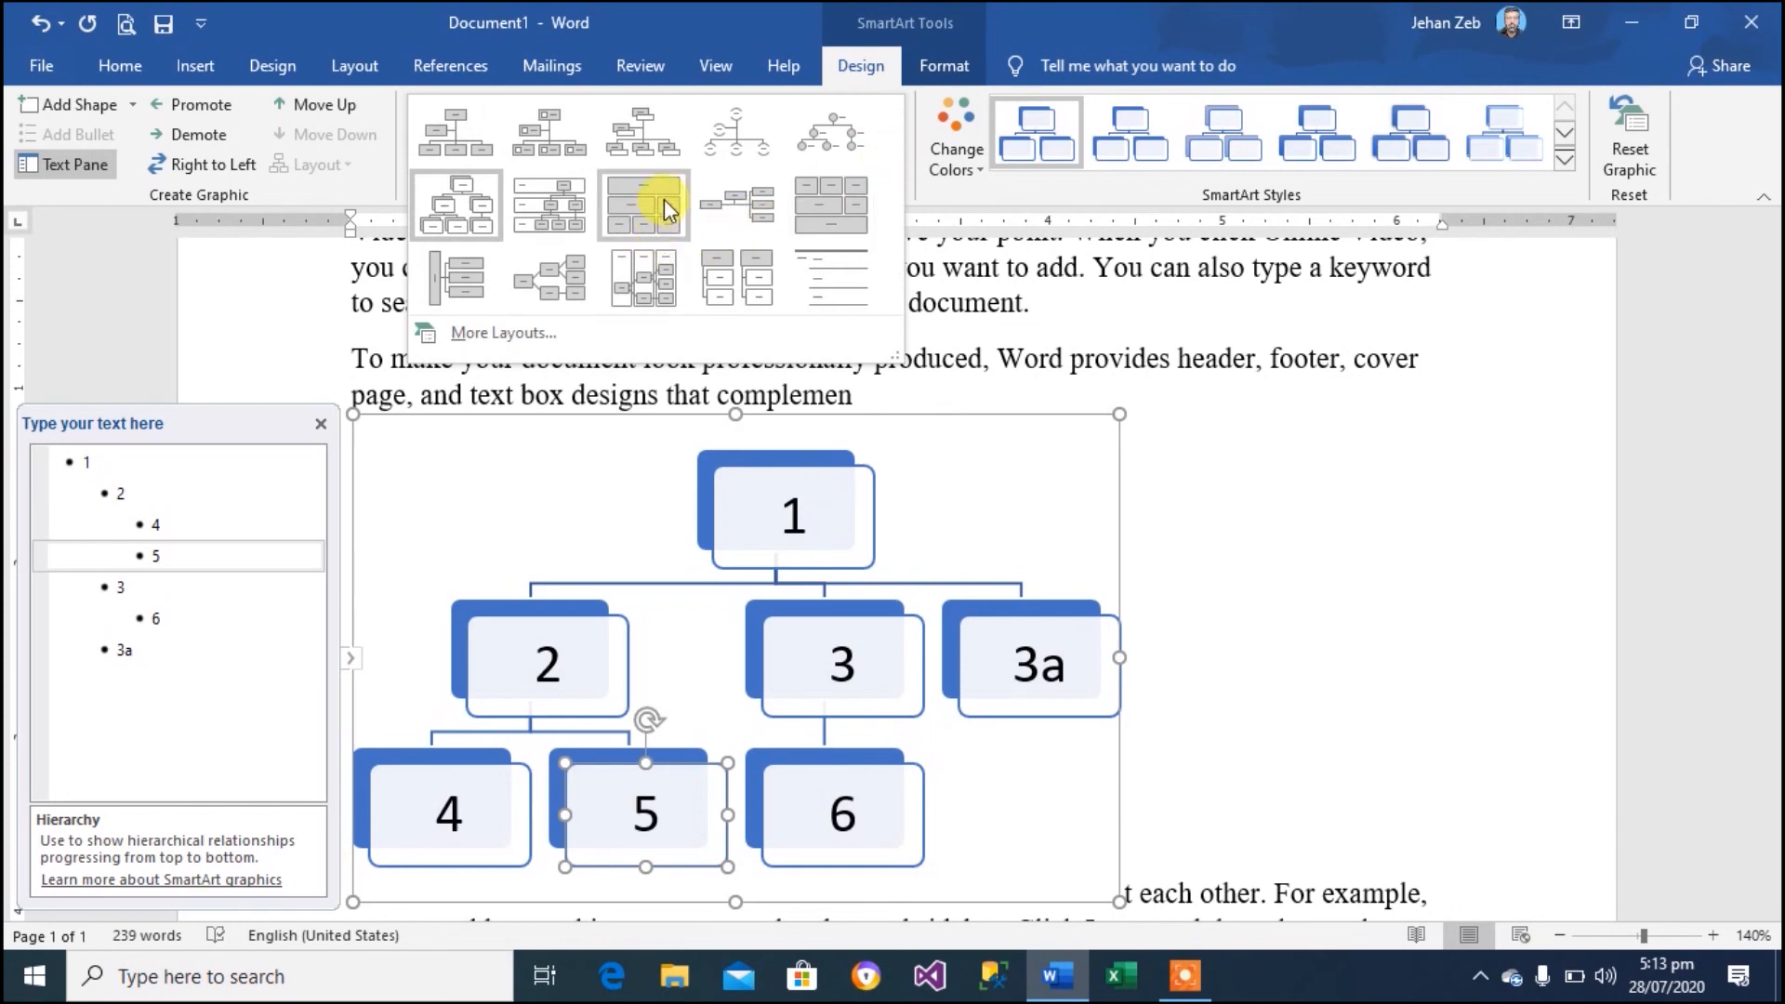
left_click(978, 175)
left_click(978, 173)
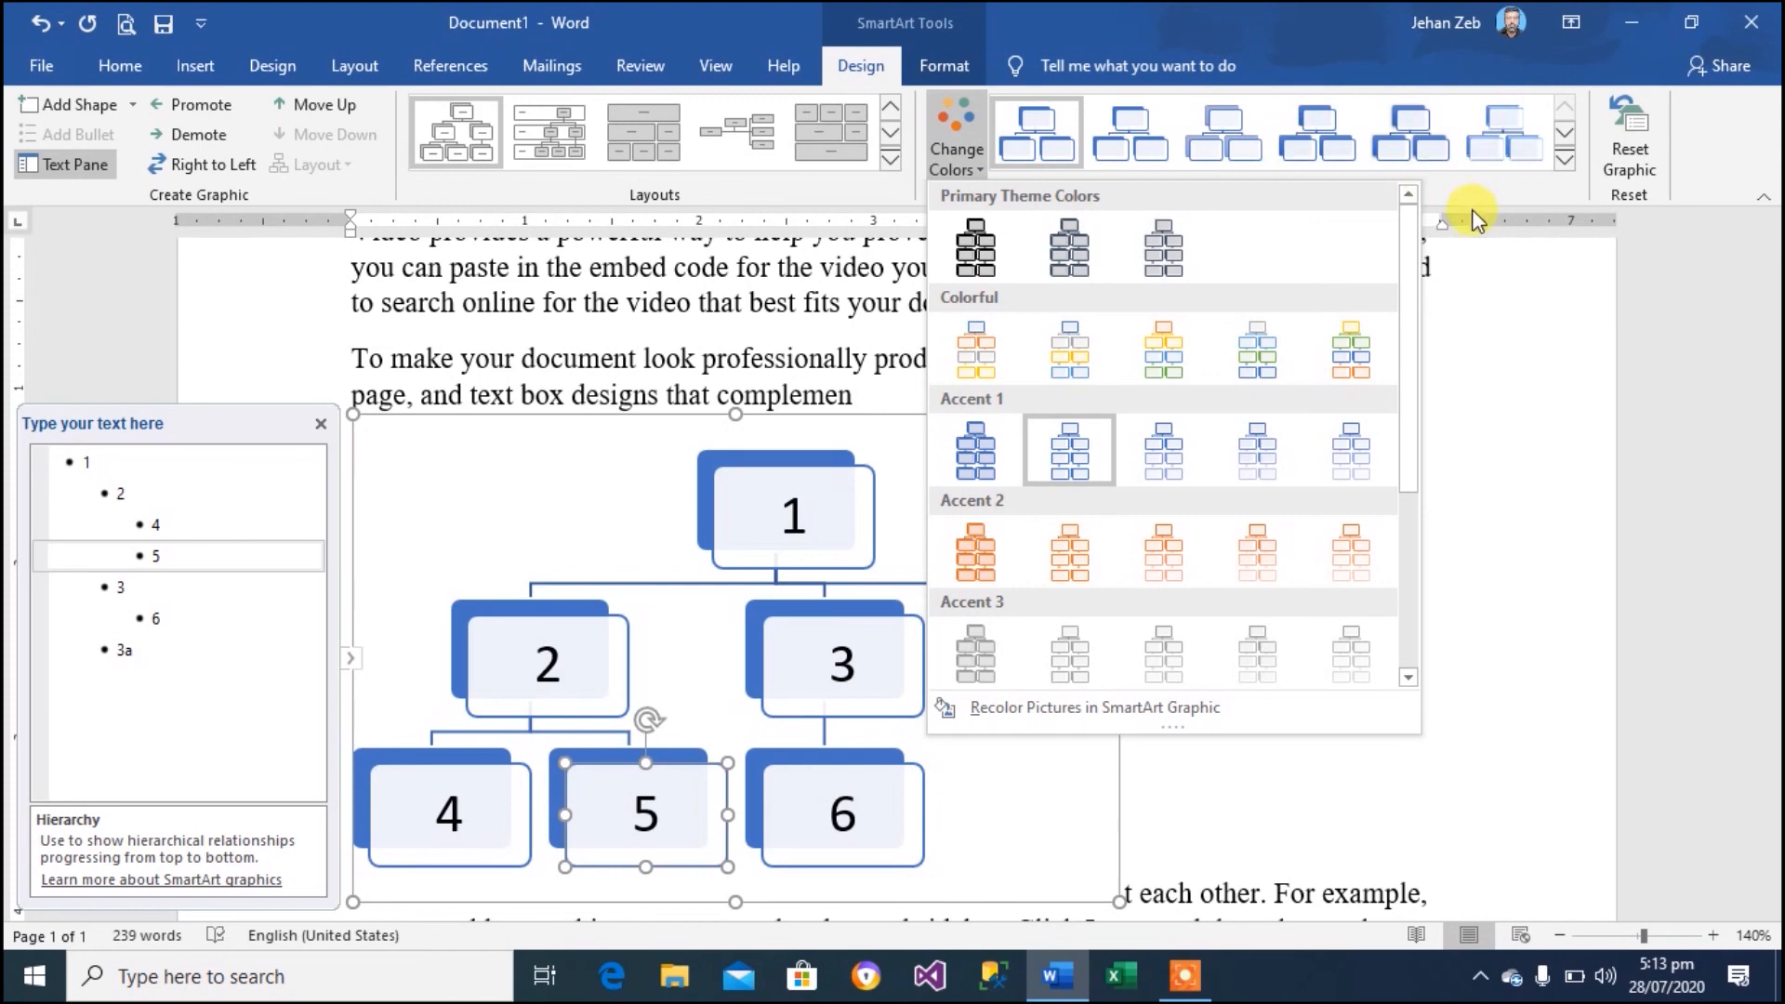
left_click(1503, 351)
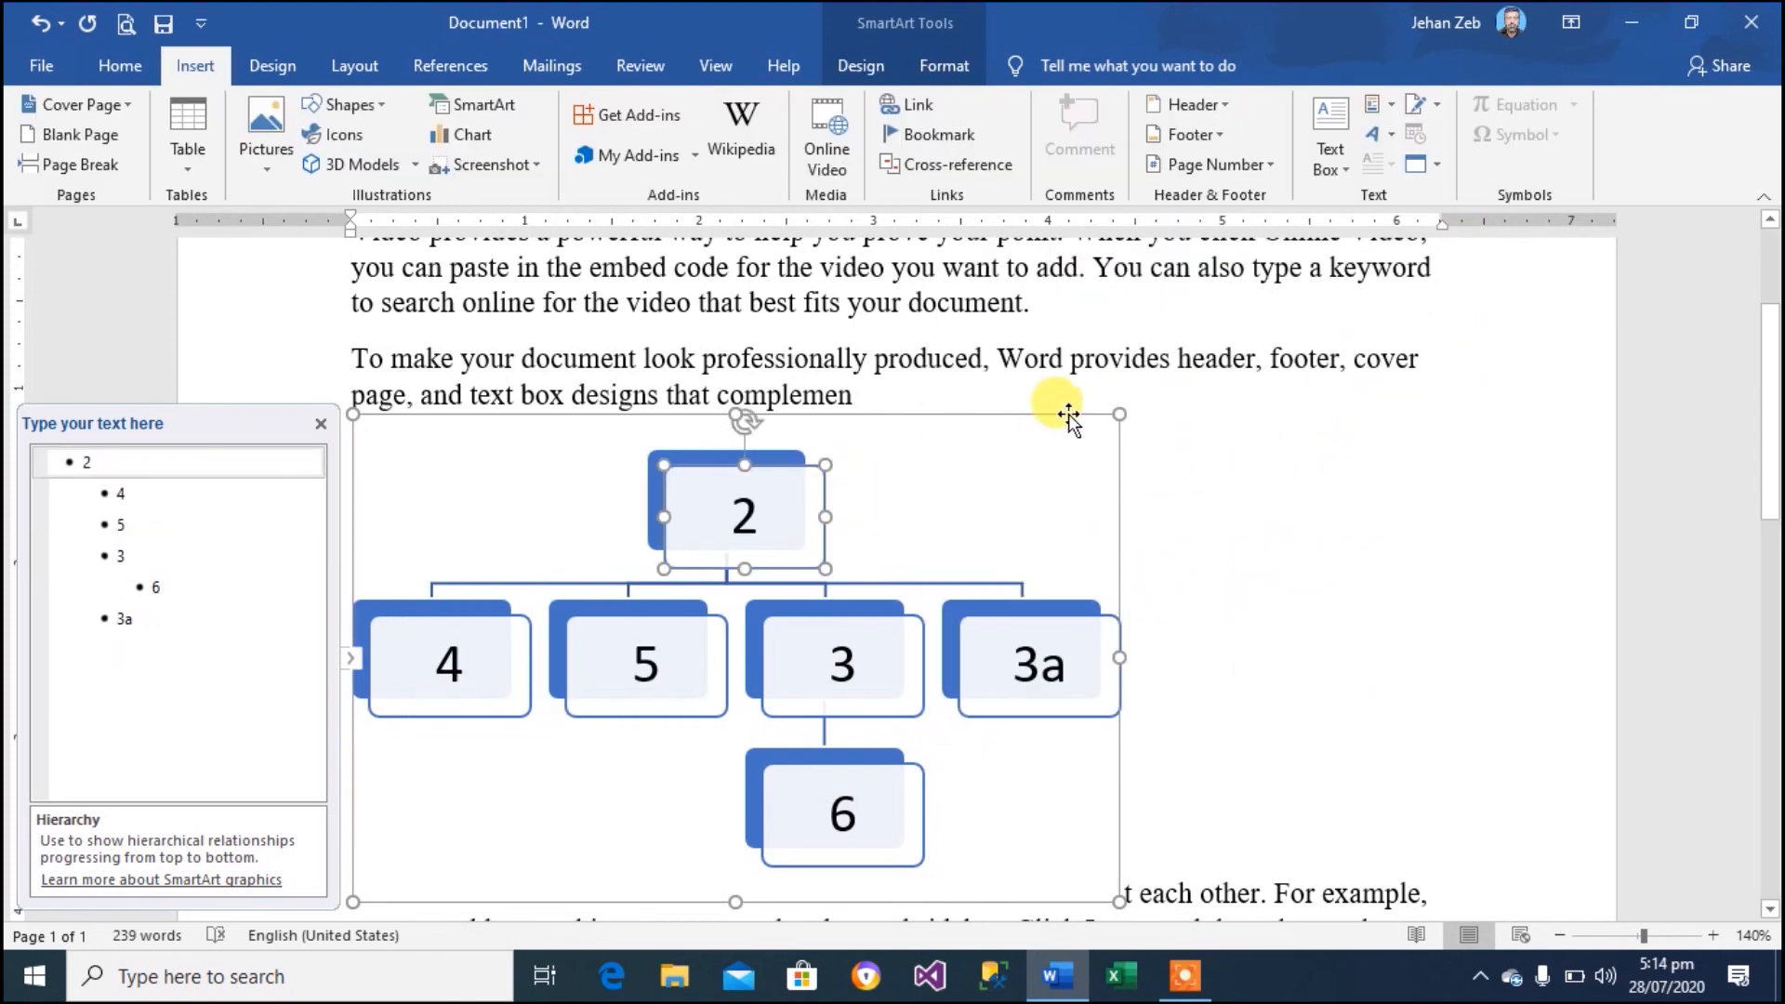
Delete the entire SmartArt hierarchy graphic from the second paragraph
left_click(1083, 414)
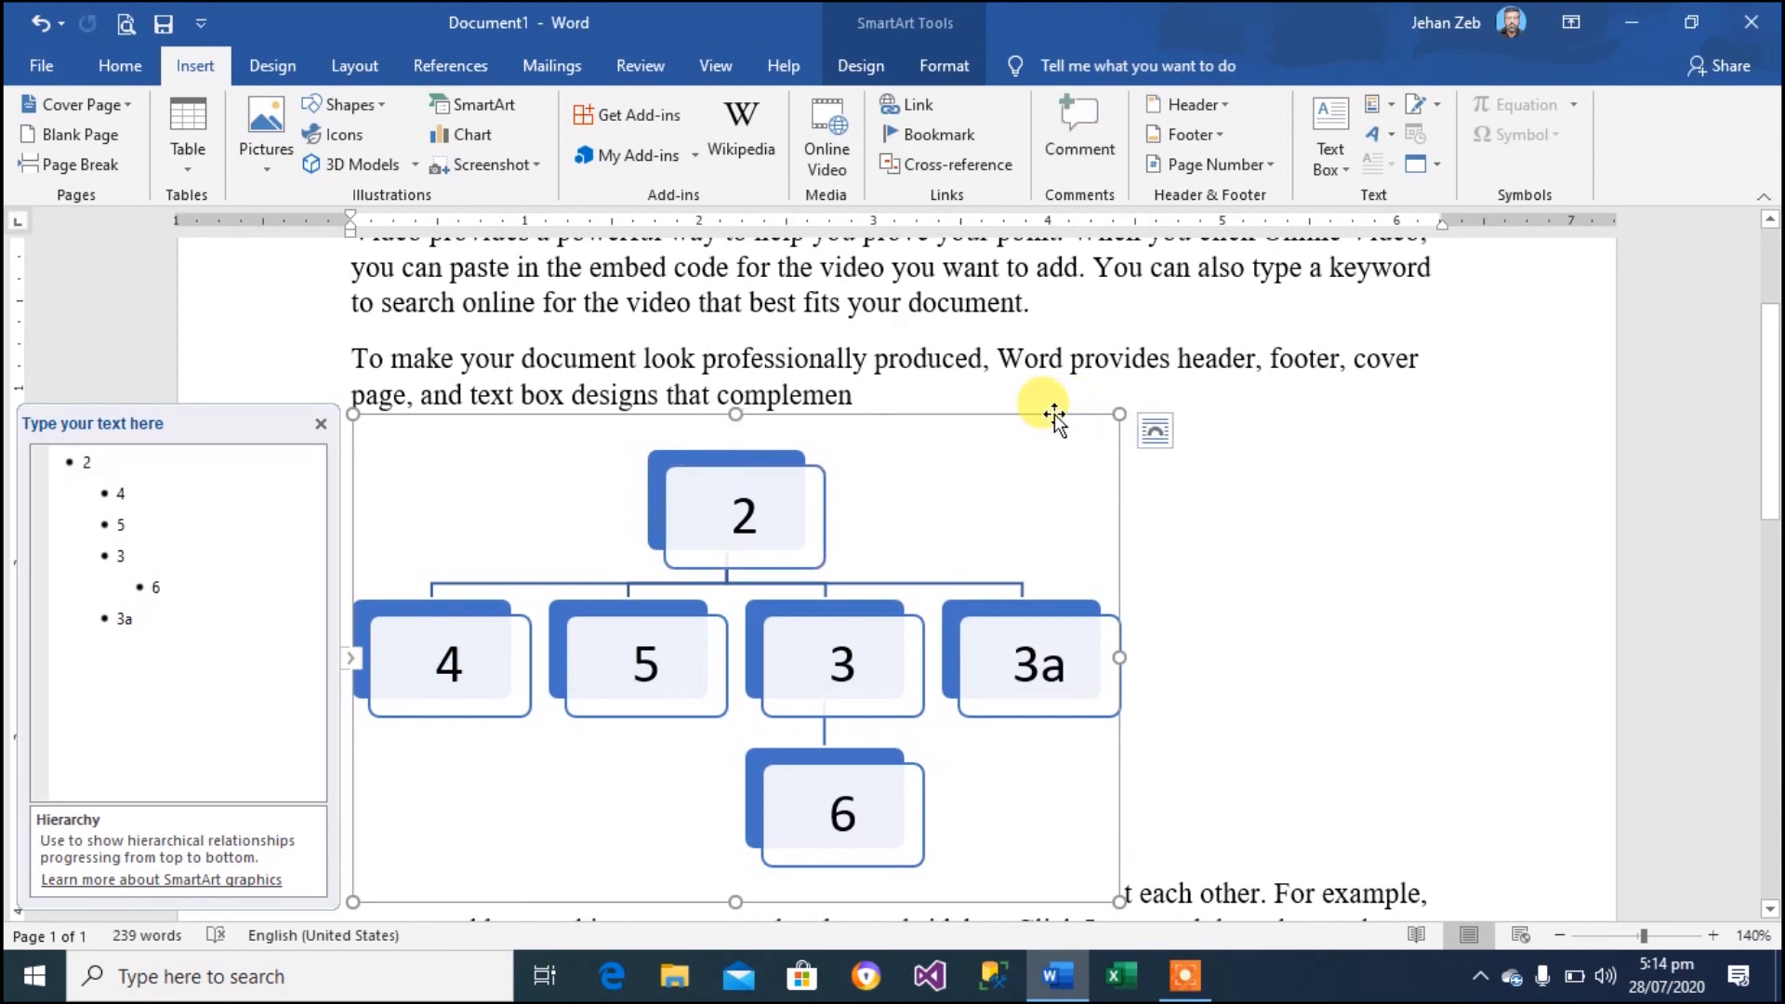
key("Delete")
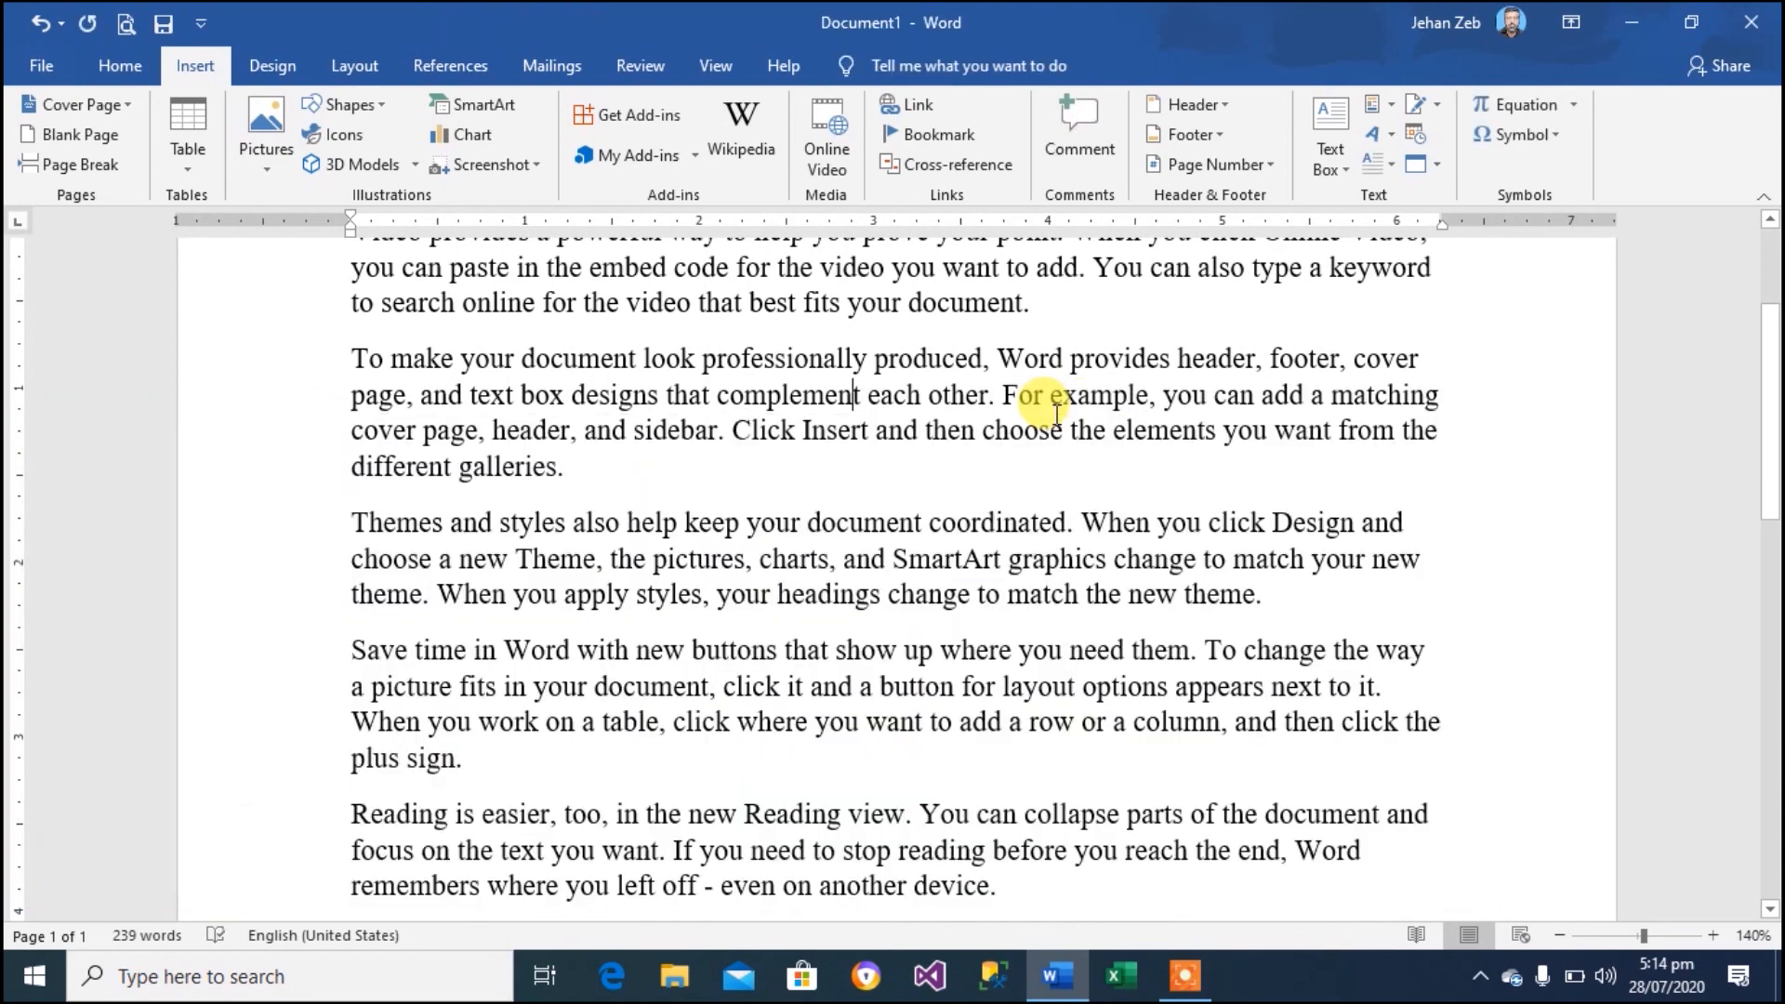
Open the options for inserting a screenshot into the document
left_click(504, 171)
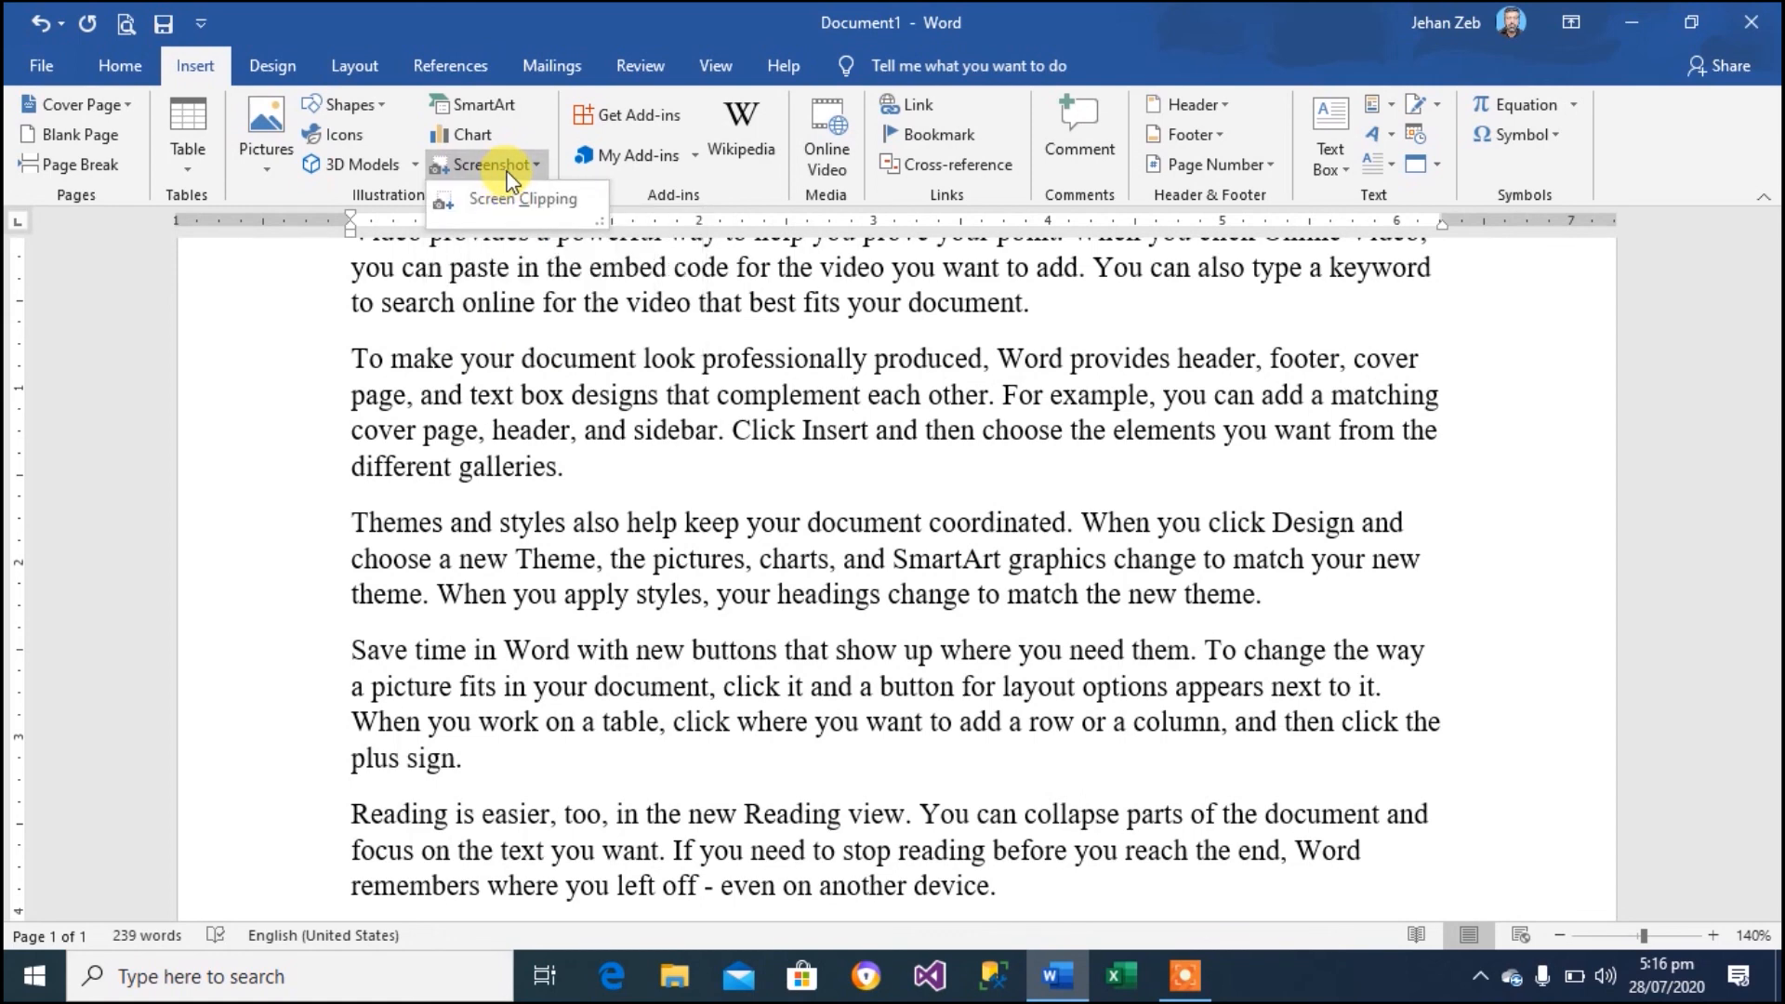